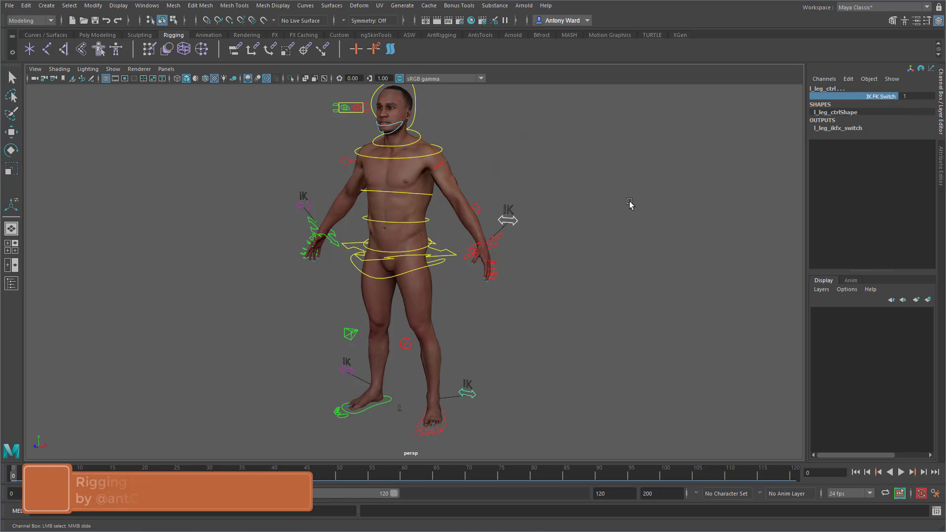
Switch the left arm and left leg to FK by setting their IK FK Switch to 0
{"action": "middle_click_drag", "start_coordinate": [629, 205], "coordinate": [348, 285]}
{"action": "right_click_drag", "start_coordinate": [349, 285], "coordinate": [680, 236], "text": "alt"}
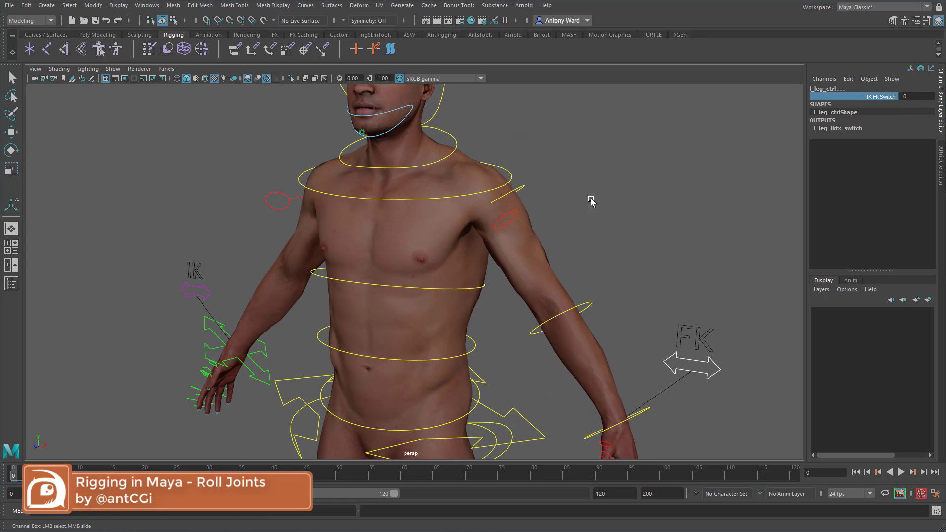
Test-rotate the left upper-arm FK control around its Z and X axes, undoing each rotation
{"action": "left_click", "coordinate": [523, 190]}
{"action": "key", "text": "e"}
{"action": "right_click_drag", "start_coordinate": [526, 190], "coordinate": [549, 249], "text": "alt"}
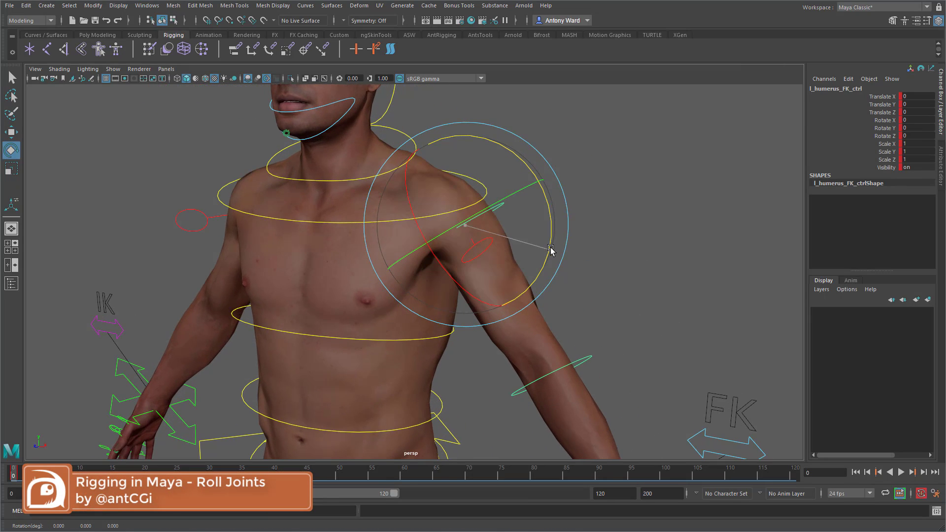
{"action": "left_click_drag", "start_coordinate": [549, 249], "coordinate": [541, 270]}
{"action": "key", "text": "ctrl+z"}
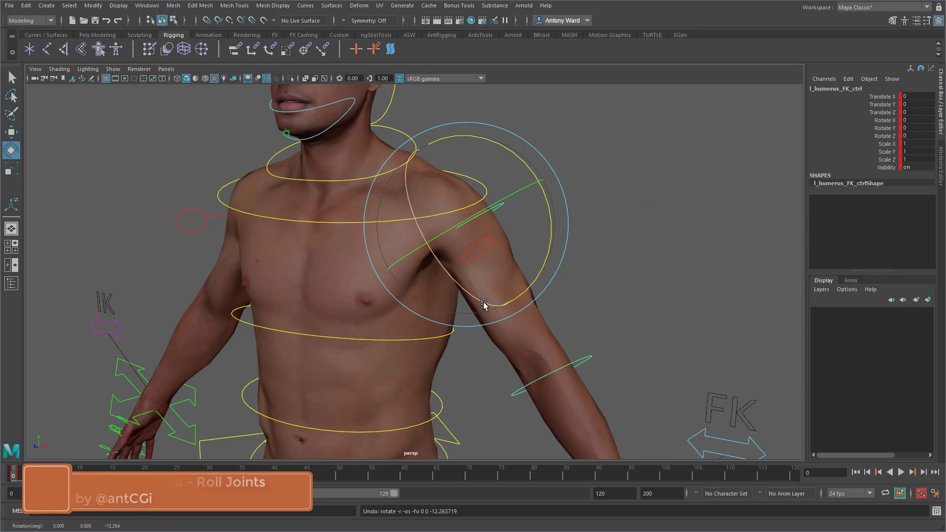
{"action": "left_click_drag", "start_coordinate": [483, 304], "coordinate": [511, 313]}
{"action": "key", "text": "ctrl+z"}
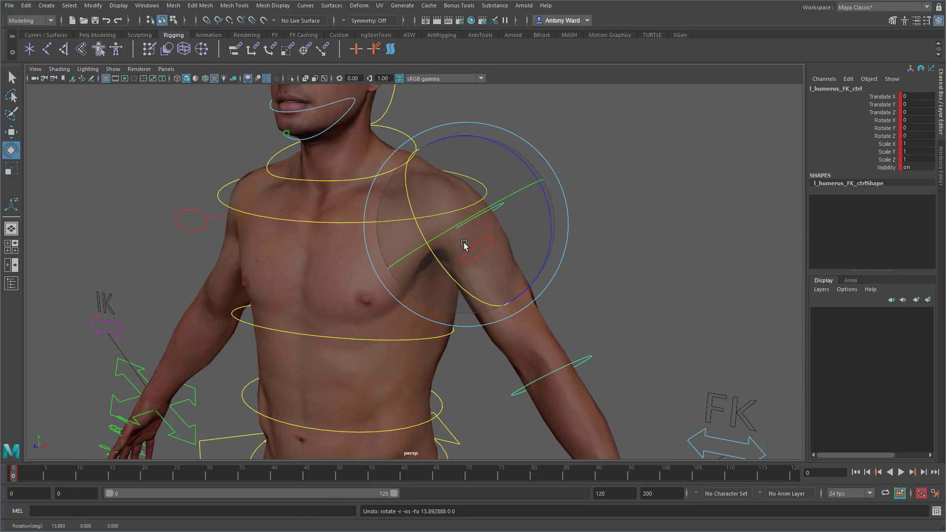
Twist the left upper-arm FK control to about 50 degrees on Y and display the wireframe on the shaded body
{"action": "left_click_drag", "start_coordinate": [473, 217], "coordinate": [405, 258]}
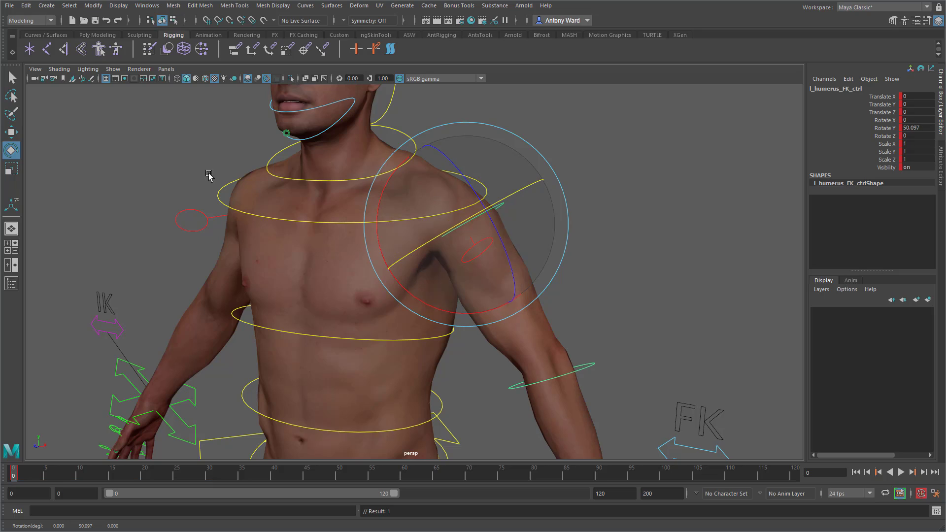
{"action": "left_click", "coordinate": [59, 69]}
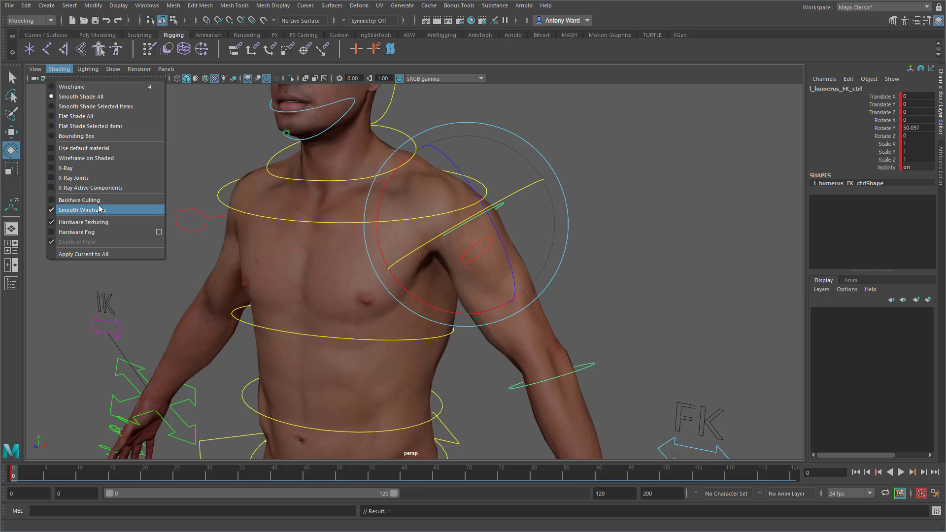
{"action": "left_click", "coordinate": [102, 158]}
{"action": "scroll", "coordinate": [637, 302], "scroll_direction": "up", "scroll_amount": 5}
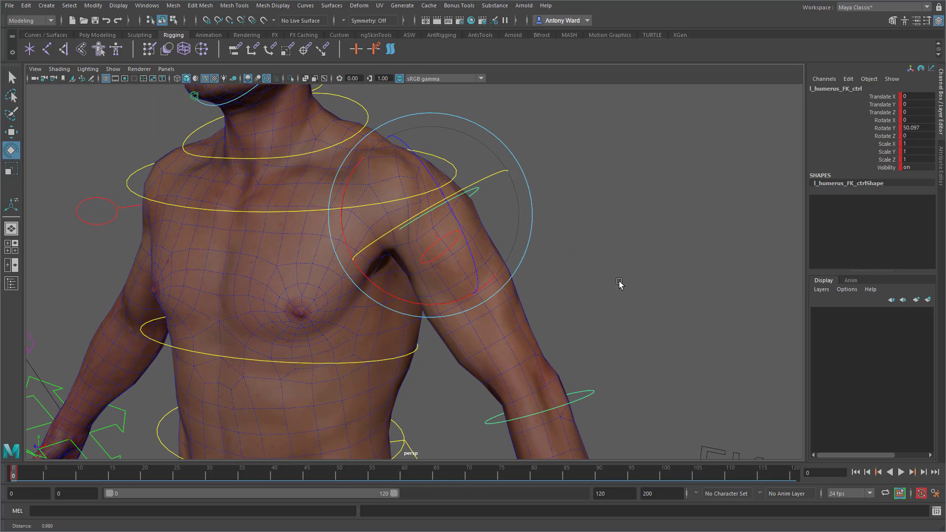
Twist the left upper arm the opposite way to about -59 degrees on Y, ease it back and reset Rotate Y to 0
{"action": "left_click_drag", "start_coordinate": [402, 226], "coordinate": [410, 261]}
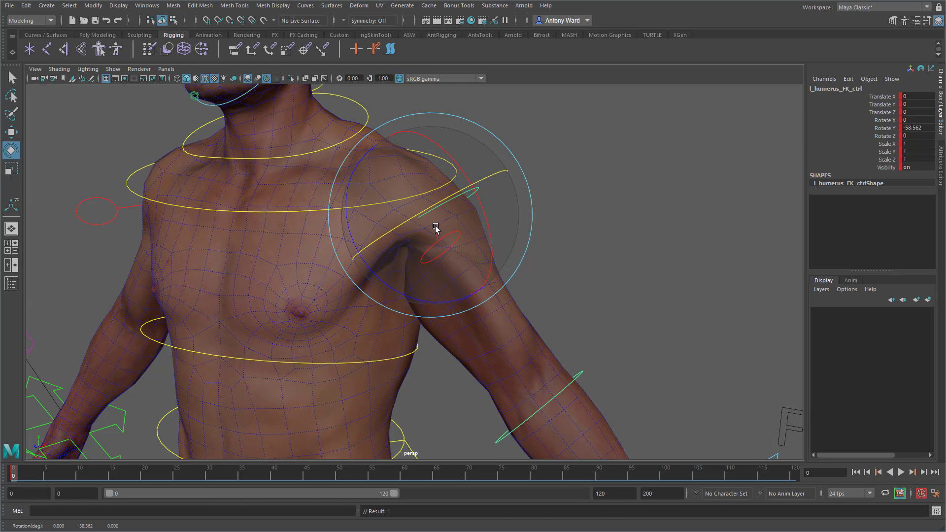
{"action": "middle_click_drag", "start_coordinate": [555, 299], "coordinate": [532, 284], "text": "alt"}
{"action": "mouse_move", "coordinate": [418, 189]}
{"action": "left_mouse_down"}
{"action": "mouse_move", "coordinate": [355, 230]}
{"action": "mouse_move", "coordinate": [405, 194]}
{"action": "mouse_move", "coordinate": [338, 256]}
{"action": "mouse_move", "coordinate": [374, 226]}
{"action": "mouse_move", "coordinate": [365, 232]}
{"action": "mouse_move", "coordinate": [406, 291]}
{"action": "mouse_move", "coordinate": [407, 205]}
{"action": "left_mouse_up"}
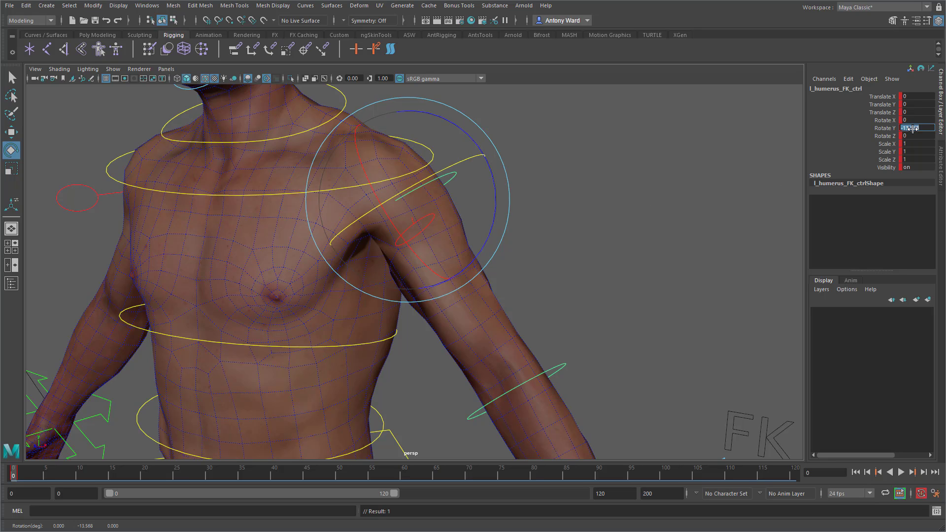
{"action": "type", "text": "0"}
{"action": "key", "text": "Return"}
Test-bend the left wrist FK control around its Z and X axes, undoing each rotation
{"action": "middle_click_drag", "start_coordinate": [638, 413], "coordinate": [514, 308], "text": "alt"}
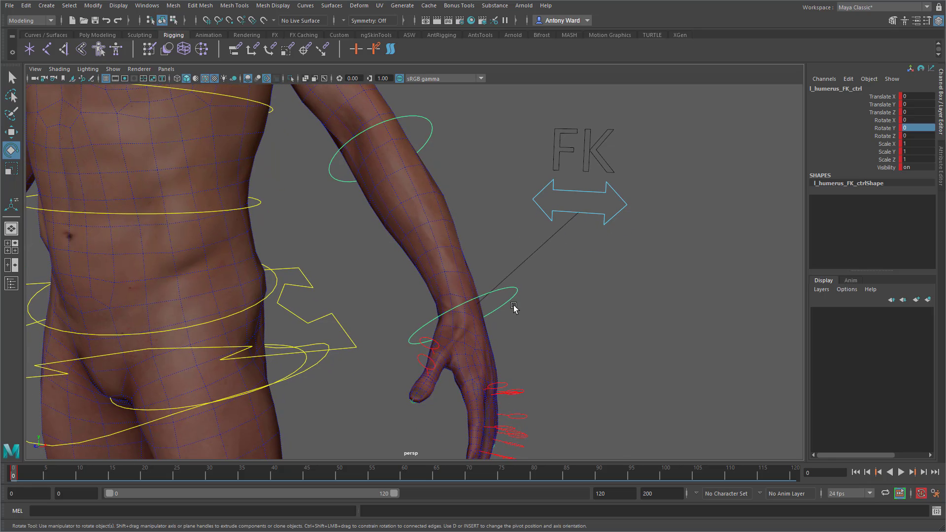
{"action": "left_click", "coordinate": [507, 302]}
{"action": "left_click_drag", "start_coordinate": [515, 329], "coordinate": [420, 349], "text": "alt"}
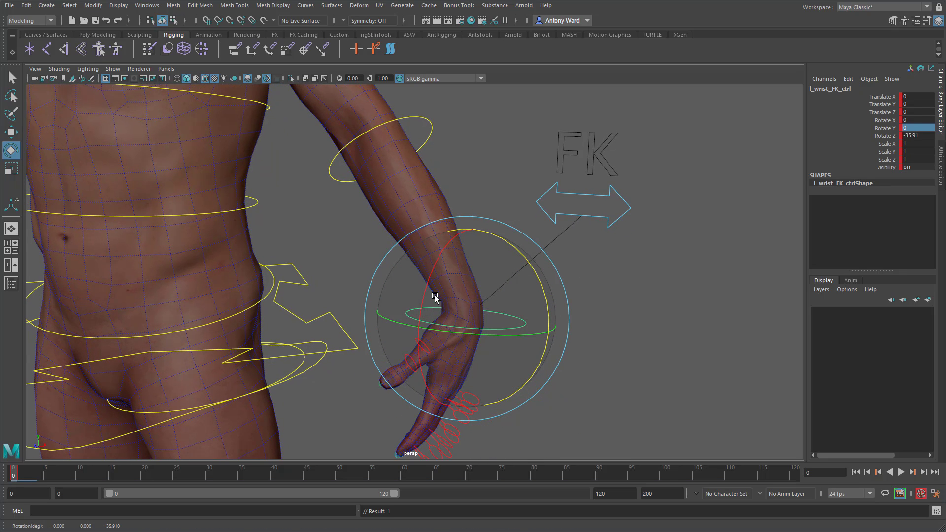
{"action": "key", "text": "ctrl+z"}
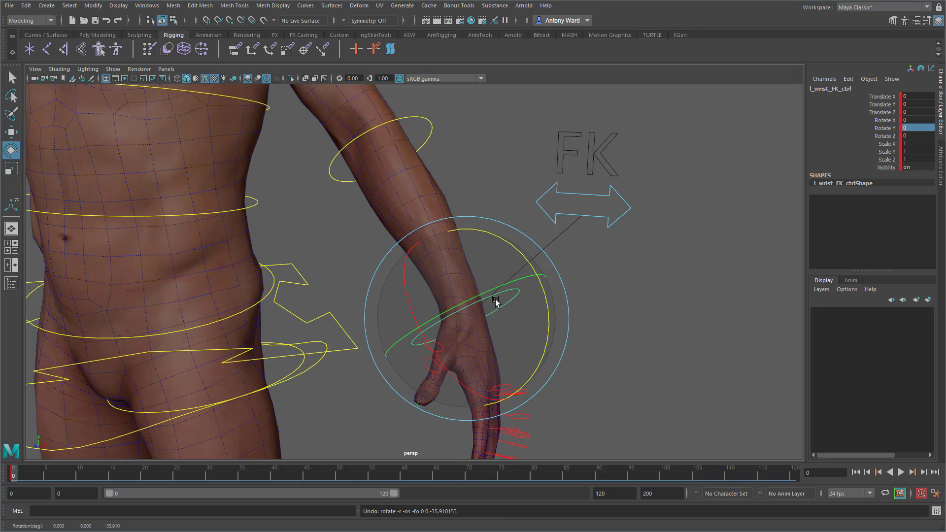
{"action": "mouse_move", "coordinate": [433, 354]}
{"action": "left_mouse_down"}
{"action": "mouse_move", "coordinate": [406, 320]}
{"action": "mouse_move", "coordinate": [468, 381]}
{"action": "mouse_move", "coordinate": [426, 343]}
{"action": "left_mouse_up"}
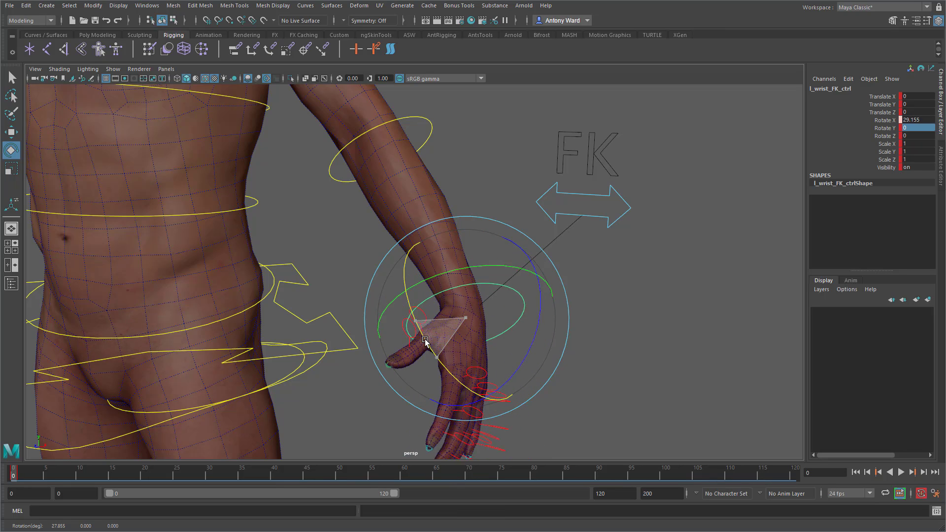
{"action": "key", "text": "ctrl+z"}
Twist the left wrist FK control to about 79 degrees on Y and turn off hardware texturing
{"action": "left_click_drag", "start_coordinate": [500, 287], "coordinate": [412, 354]}
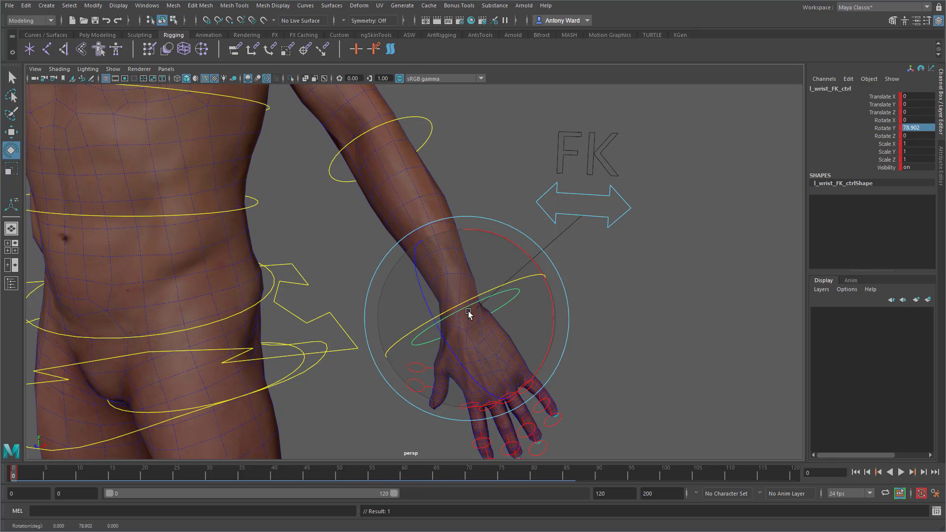
{"action": "left_click", "coordinate": [59, 69]}
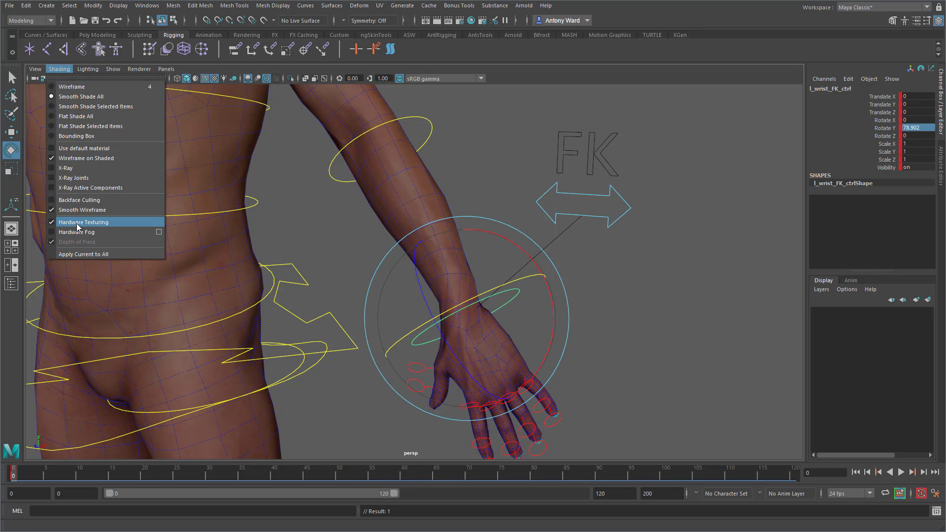
{"action": "left_click", "coordinate": [79, 223]}
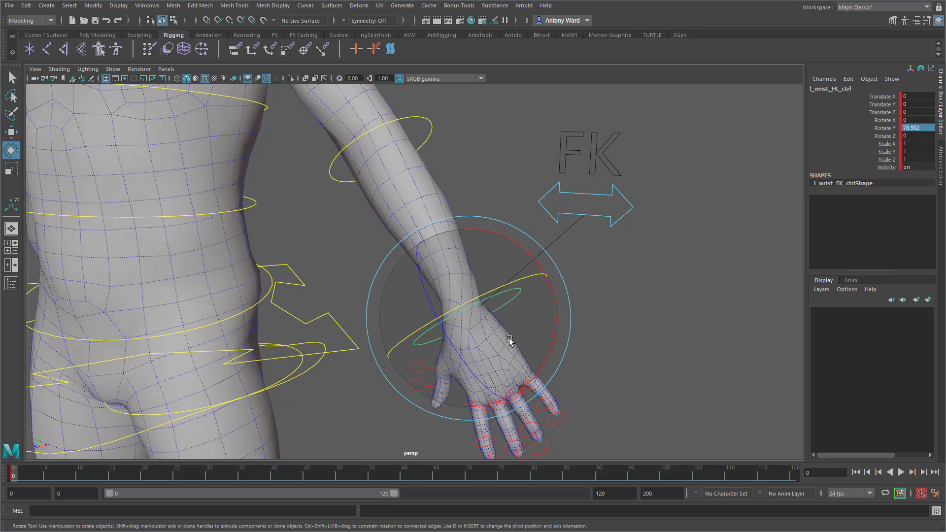
Adjust the left wrist twist to about 71 degrees on Y, inspect the deformation and reset Rotate Y to 0
{"action": "mouse_move", "coordinate": [507, 291]}
{"action": "left_mouse_down"}
{"action": "mouse_move", "coordinate": [427, 320]}
{"action": "mouse_move", "coordinate": [511, 282]}
{"action": "left_mouse_up"}
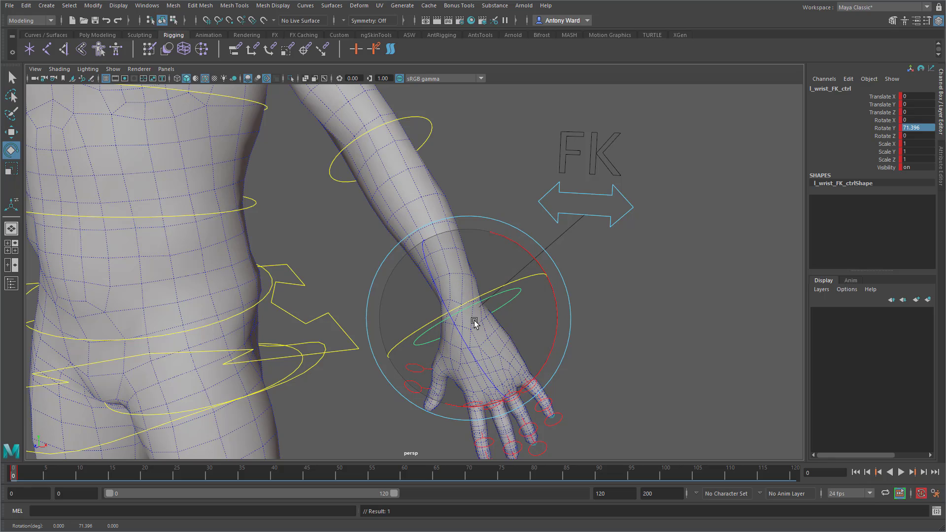
{"action": "left_click_drag", "start_coordinate": [548, 338], "coordinate": [559, 327], "text": "alt"}
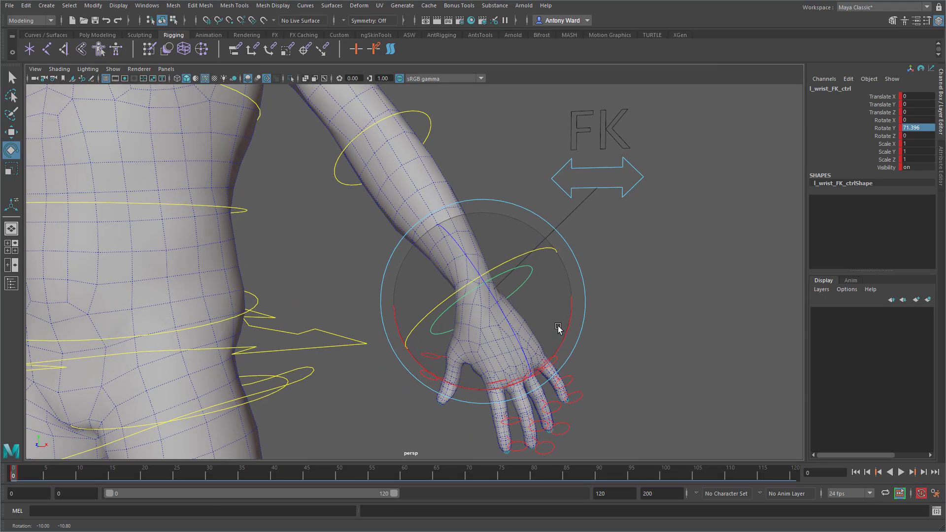
{"action": "type", "text": "0"}
{"action": "key", "text": "Return"}
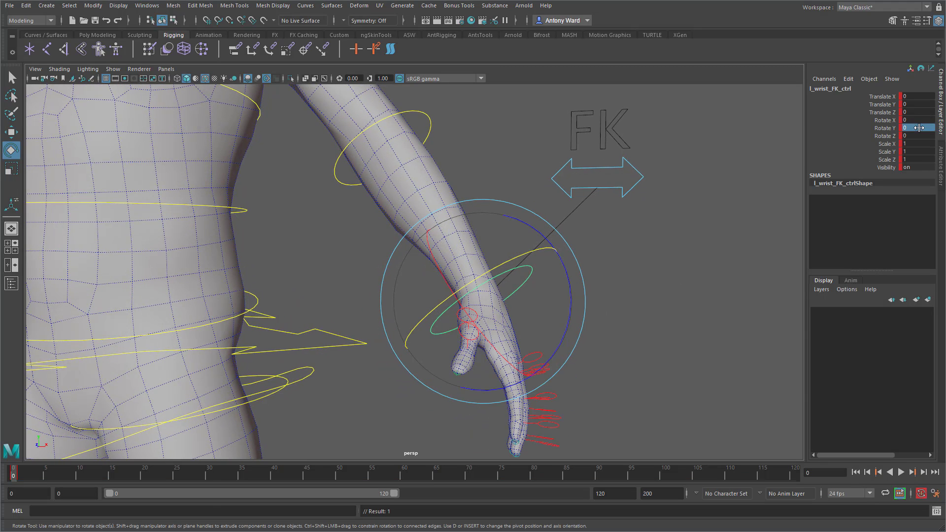
Twist the left thigh FK control to about -58 degrees on Y, adjust it to about -55, and undo both rotations
{"action": "left_click_drag", "start_coordinate": [438, 378], "coordinate": [520, 380], "text": "alt"}
{"action": "right_click_drag", "start_coordinate": [519, 380], "coordinate": [336, 336], "text": "alt"}
{"action": "middle_click_drag", "start_coordinate": [336, 336], "coordinate": [386, 234], "text": "alt"}
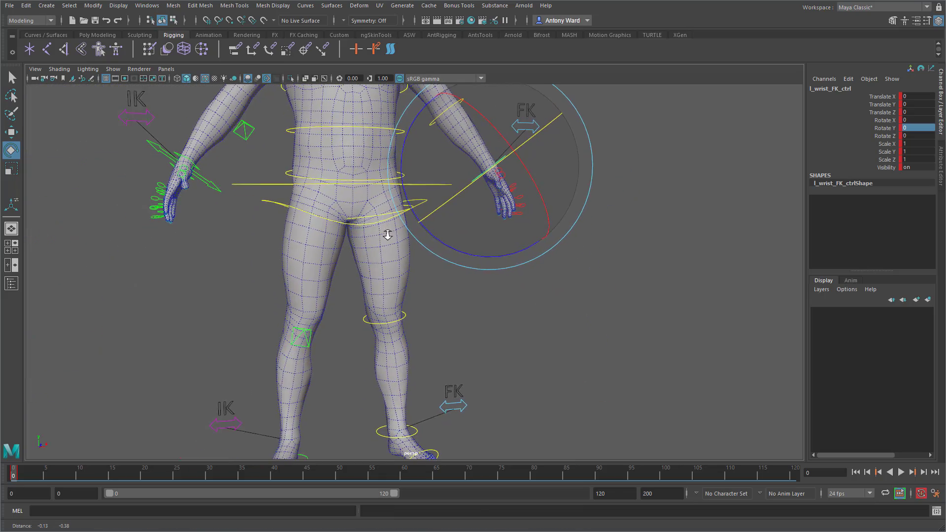
{"action": "right_click_drag", "start_coordinate": [386, 234], "coordinate": [443, 233], "text": "alt"}
{"action": "left_click", "coordinate": [413, 149]}
{"action": "left_click_drag", "start_coordinate": [397, 185], "coordinate": [365, 218], "text": "alt"}
{"action": "right_click_drag", "start_coordinate": [300, 218], "coordinate": [351, 250], "text": "alt"}
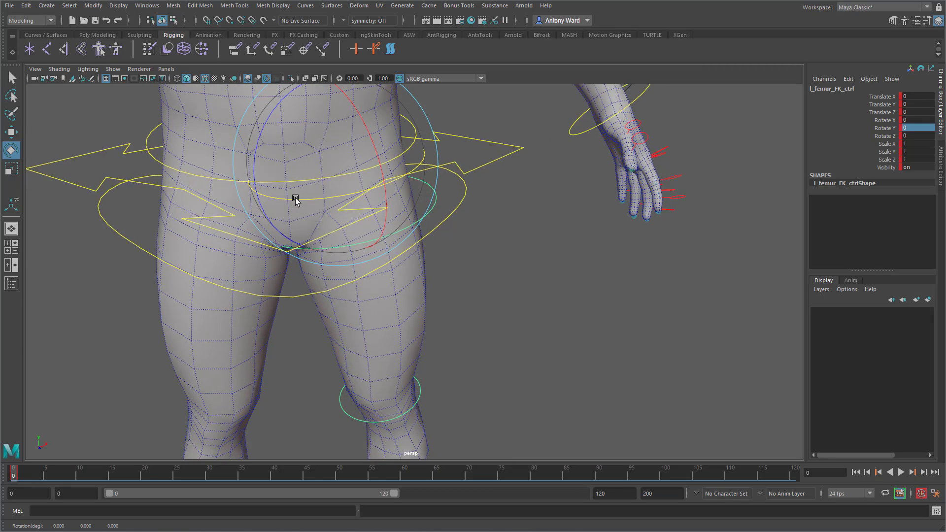
{"action": "left_click_drag", "start_coordinate": [295, 199], "coordinate": [386, 183]}
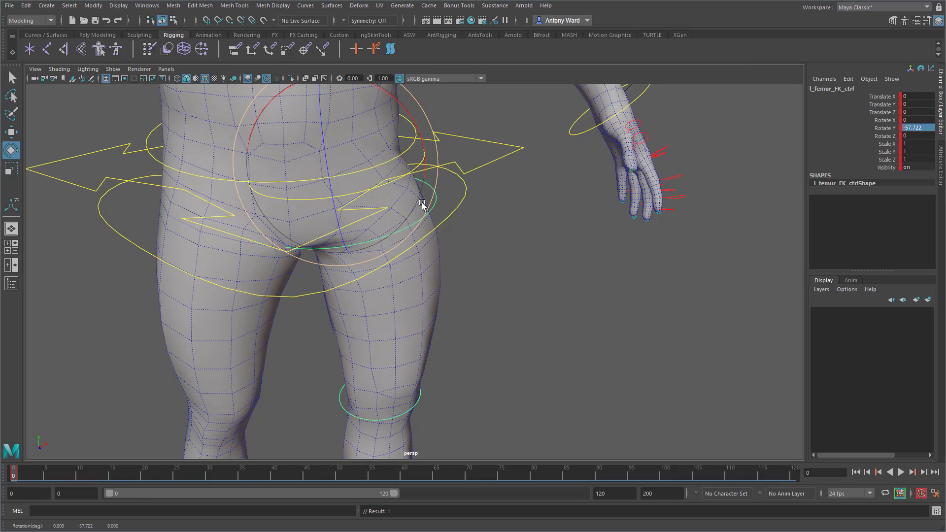
{"action": "mouse_move", "coordinate": [387, 184]}
{"action": "left_mouse_down"}
{"action": "mouse_move", "coordinate": [355, 190]}
{"action": "mouse_move", "coordinate": [380, 184]}
{"action": "left_mouse_up"}
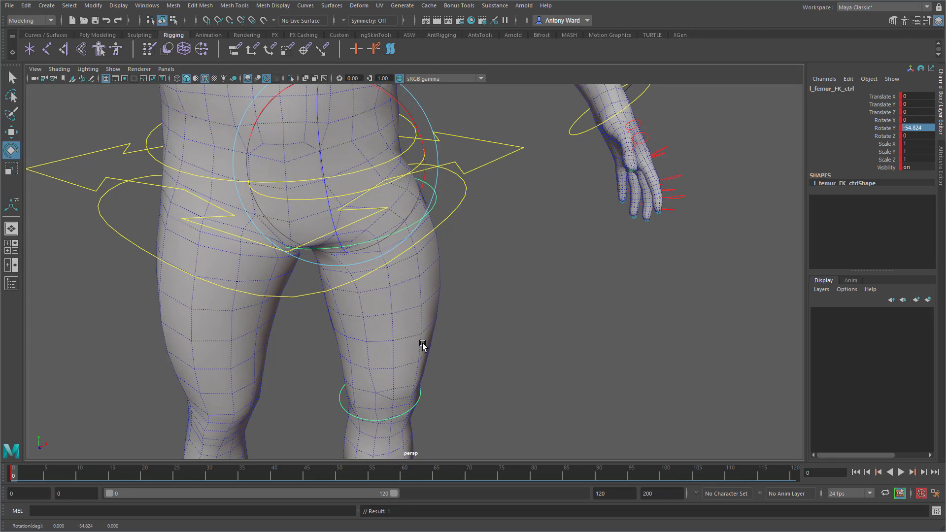
{"action": "left_click_drag", "start_coordinate": [492, 372], "coordinate": [484, 370], "text": "alt"}
{"action": "key", "text": "ctrl+z"}
{"action": "key", "text": "ctrl+z"}
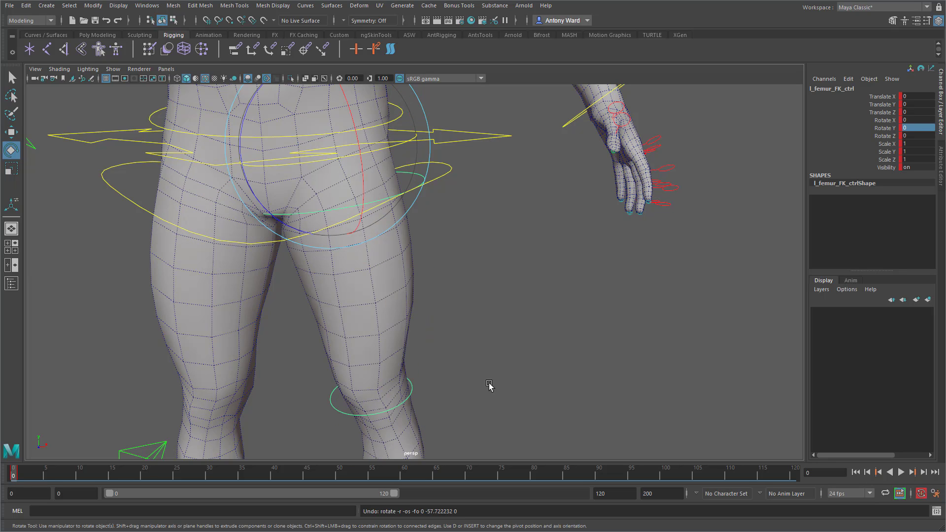
Test-bend the left ankle FK control to about -27 degrees on Z and reset its Rotate Z to 0
{"action": "middle_click_drag", "start_coordinate": [480, 386], "coordinate": [468, 286], "text": "alt"}
{"action": "left_click", "coordinate": [436, 340]}
{"action": "left_click_drag", "start_coordinate": [483, 348], "coordinate": [399, 359], "text": "alt"}
{"action": "mouse_move", "coordinate": [433, 280]}
{"action": "left_mouse_down", "text": "alt"}
{"action": "mouse_move", "coordinate": [427, 298]}
{"action": "mouse_move", "coordinate": [429, 285]}
{"action": "left_mouse_up", "text": "alt"}
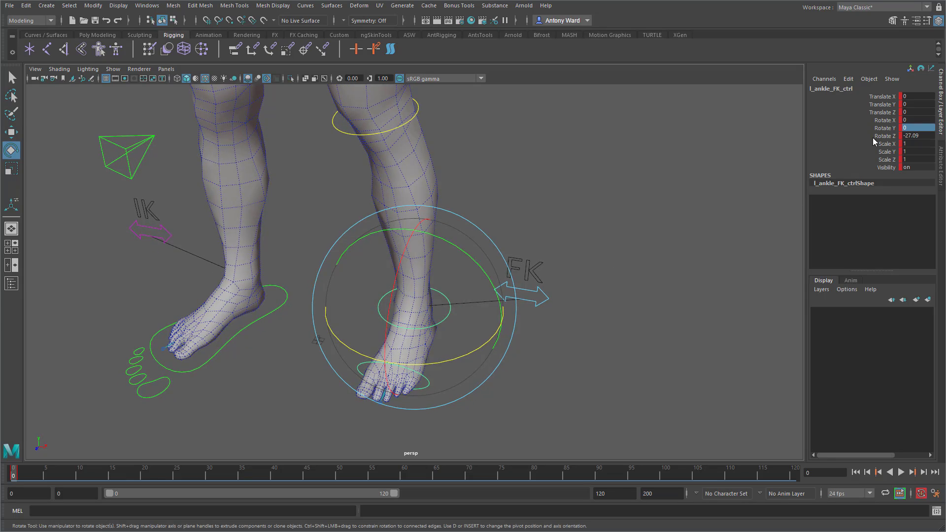
{"action": "type", "text": "0"}
{"action": "key", "text": "Return"}
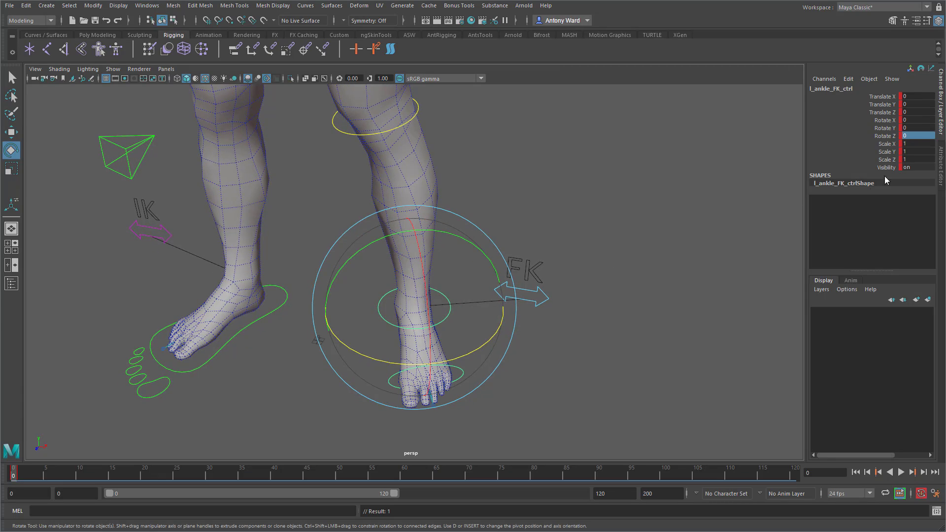
{"action": "key", "text": "a"}
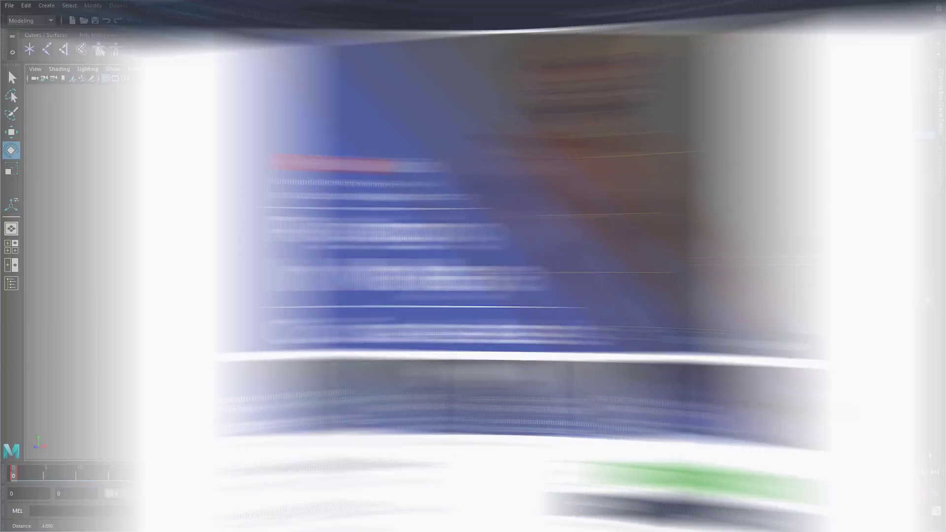
Switch to the Cubebrush website and review the Rigging In Maya Assets product page with its description and included files
{"action": "scroll", "coordinate": [473, 280], "scroll_direction": "down", "scroll_amount": 2}
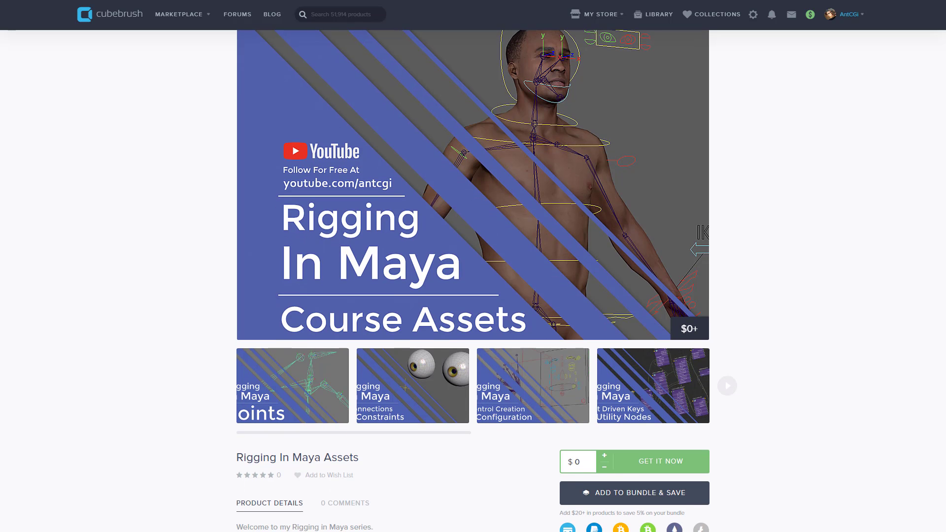
{"action": "scroll", "coordinate": [473, 281], "scroll_direction": "down", "scroll_amount": 3}
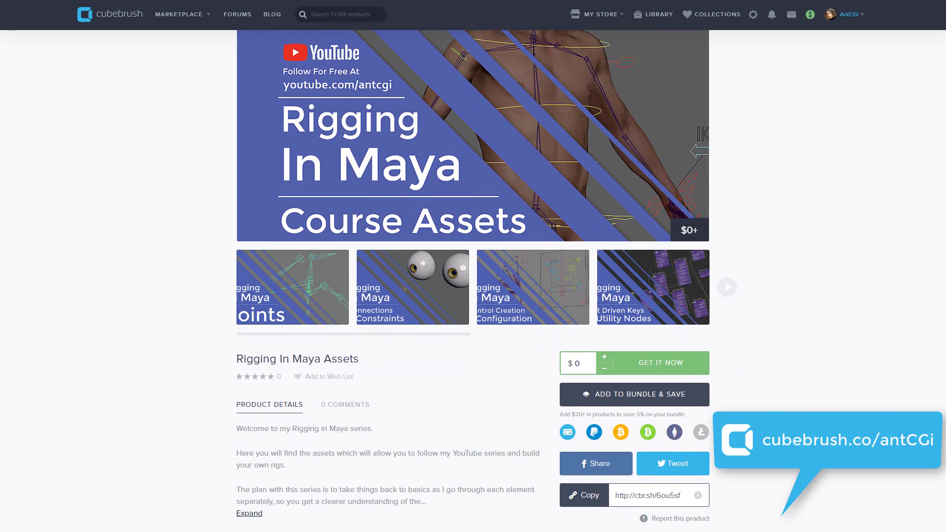
{"action": "scroll", "coordinate": [473, 281], "scroll_direction": "down", "scroll_amount": 2}
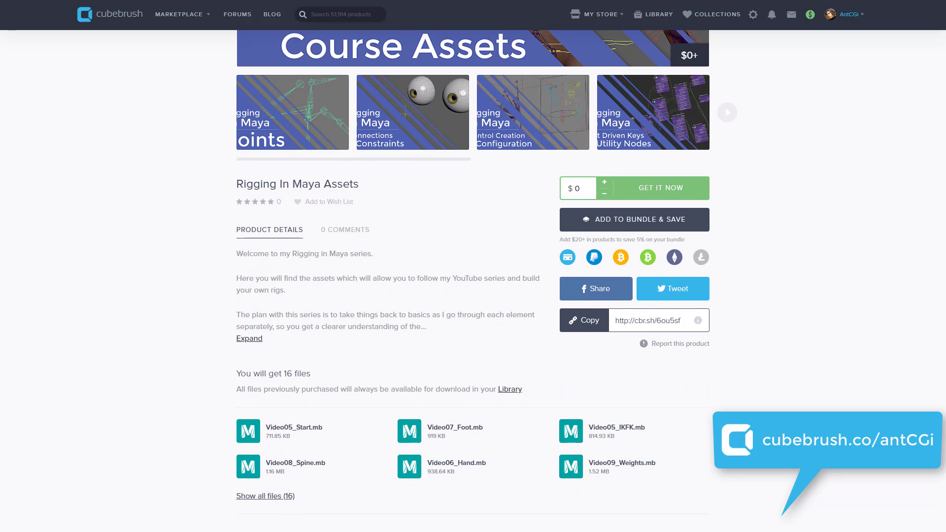
{"action": "scroll", "coordinate": [473, 280], "scroll_direction": "up", "scroll_amount": 5}
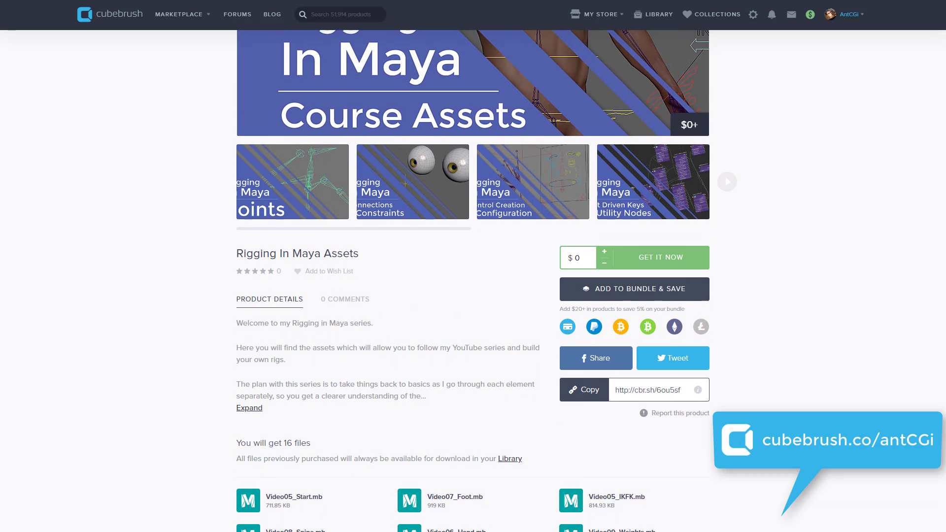
{"action": "scroll", "coordinate": [473, 281], "scroll_direction": "up", "scroll_amount": 1}
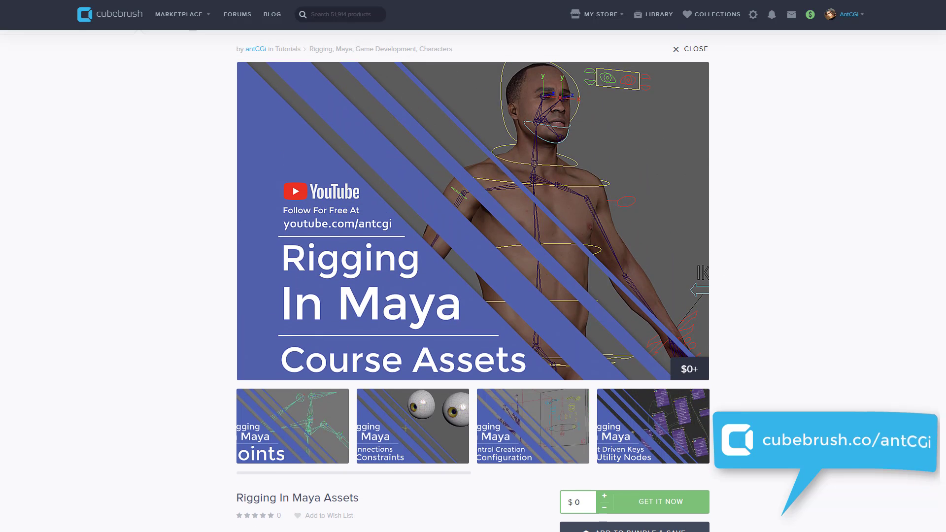
Browse the featured tutorials and 3D assets in the antCGi store on Cubebrush
{"action": "left_click", "coordinate": [864, 48]}
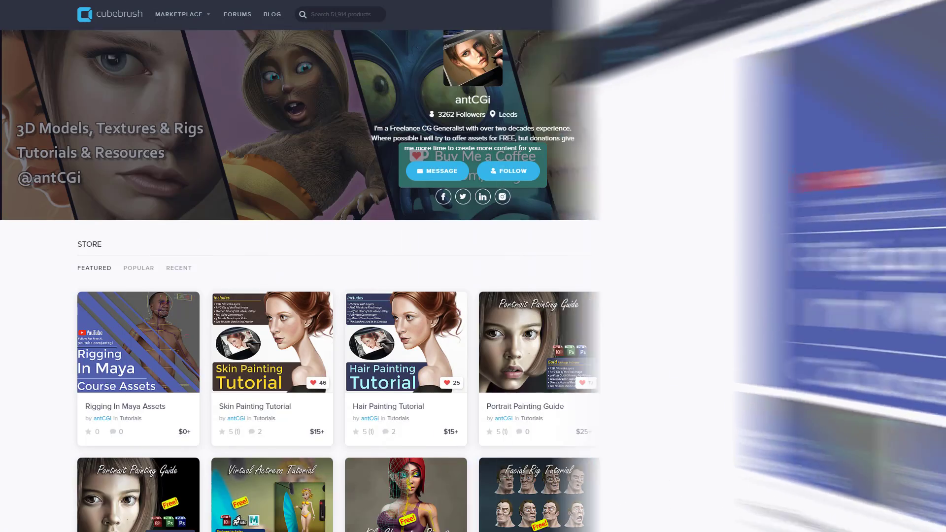
{"action": "scroll", "coordinate": [473, 281], "scroll_direction": "down", "scroll_amount": 2}
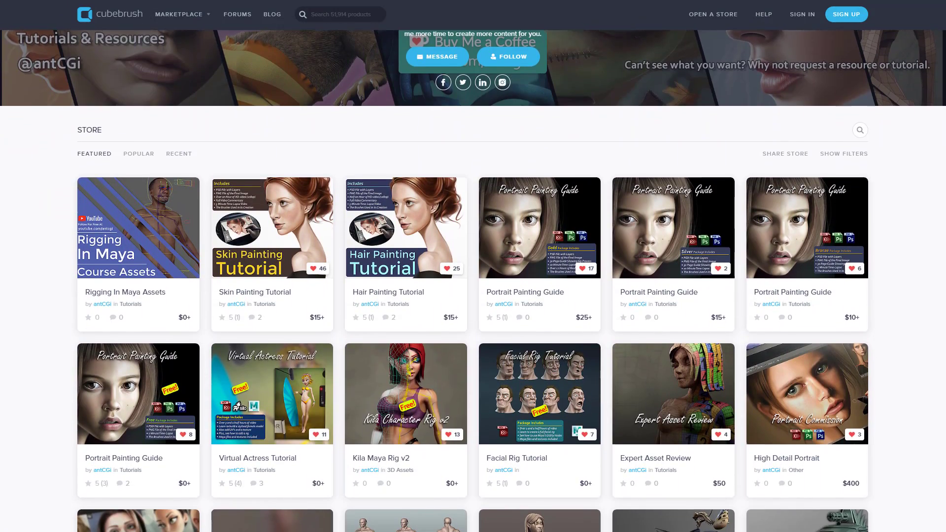
{"action": "scroll", "coordinate": [473, 281], "scroll_direction": "down", "scroll_amount": 3}
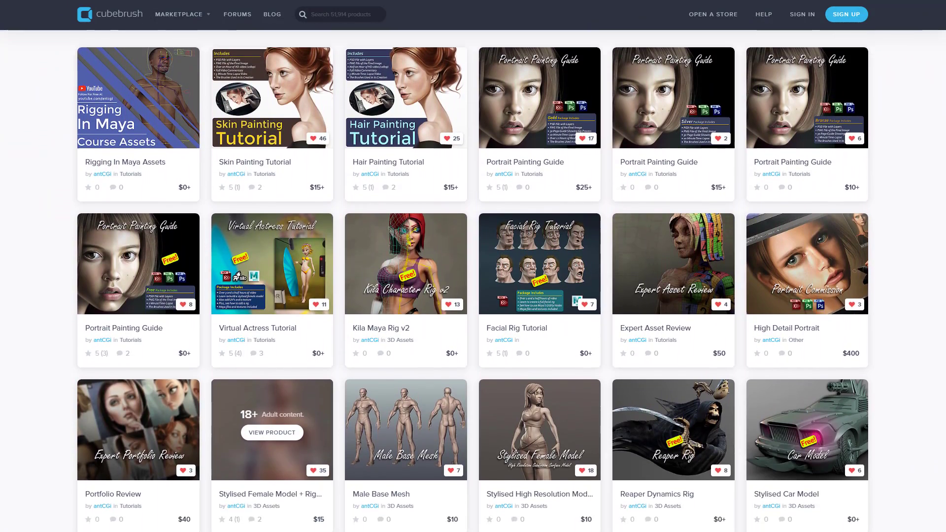
Browse the remaining tutorials, rigs and models in the antCGi store on Cubebrush
{"action": "scroll", "coordinate": [473, 281], "scroll_direction": "down", "scroll_amount": 4}
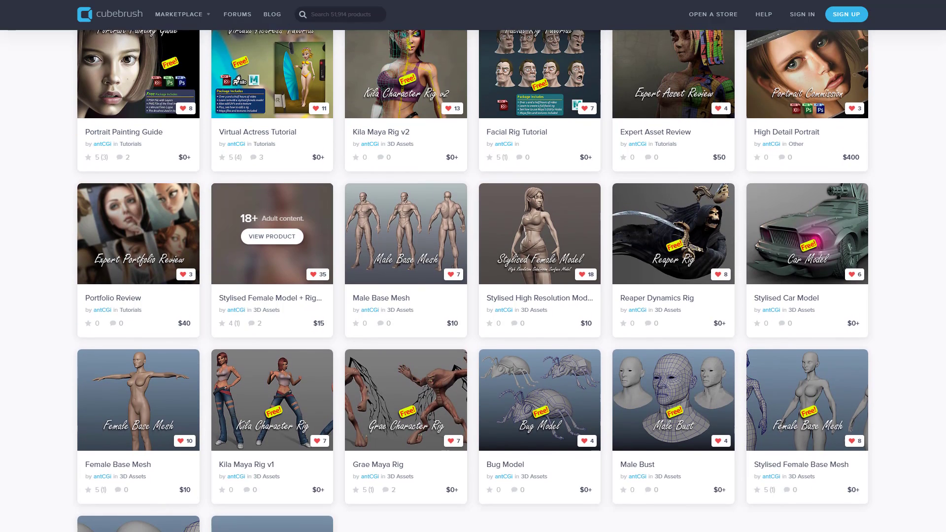
{"action": "scroll", "coordinate": [473, 281], "scroll_direction": "down", "scroll_amount": 3}
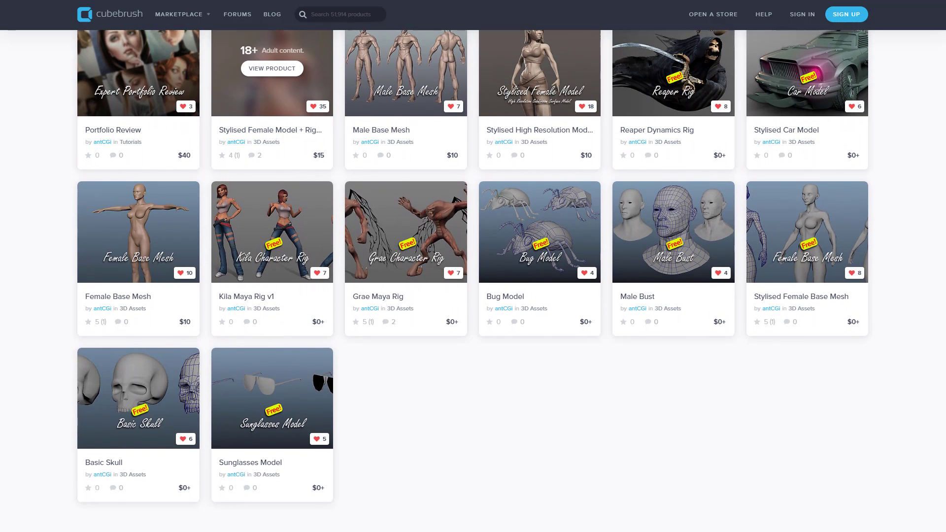
{"action": "scroll", "coordinate": [472, 281], "scroll_direction": "down", "scroll_amount": 1}
{"action": "scroll", "coordinate": [472, 280], "scroll_direction": "up", "scroll_amount": 2}
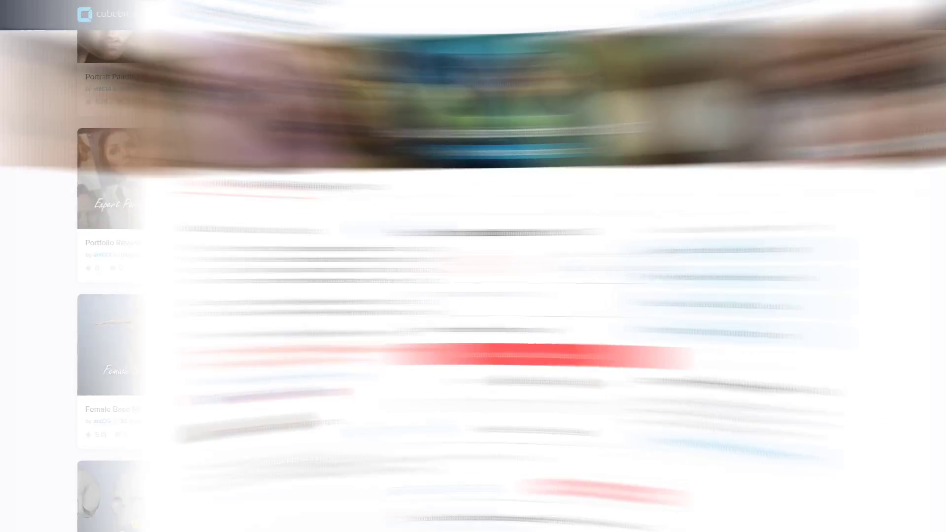
Switch to the antCGi page on Ko-fi and review its support options and feed of recent posts
{"action": "scroll", "coordinate": [472, 280], "scroll_direction": "down", "scroll_amount": 4}
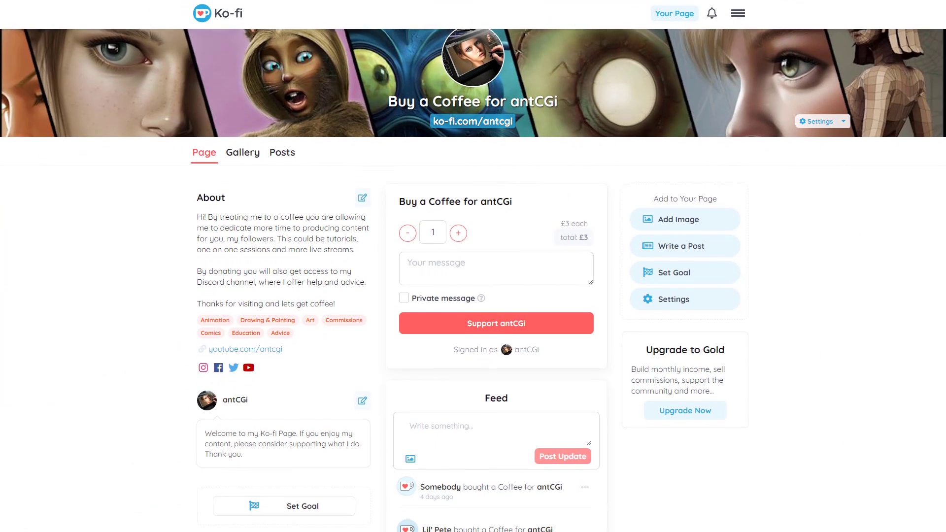
{"action": "scroll", "coordinate": [472, 280], "scroll_direction": "down", "scroll_amount": 5}
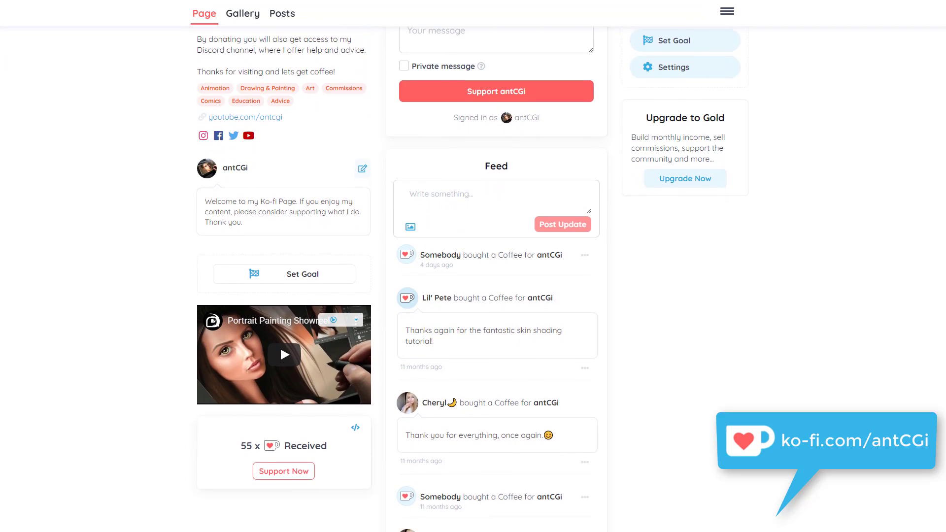
{"action": "scroll", "coordinate": [473, 281], "scroll_direction": "down", "scroll_amount": 3}
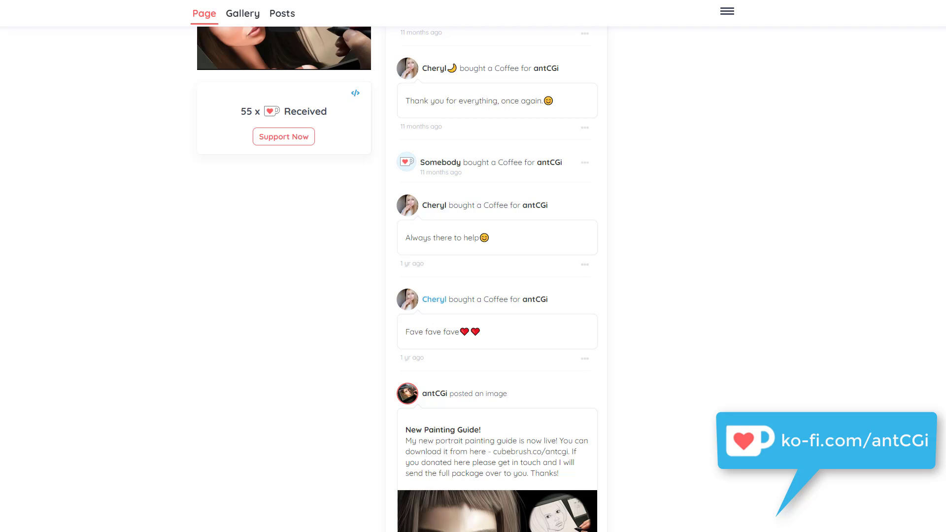
{"action": "scroll", "coordinate": [473, 281], "scroll_direction": "up", "scroll_amount": 6}
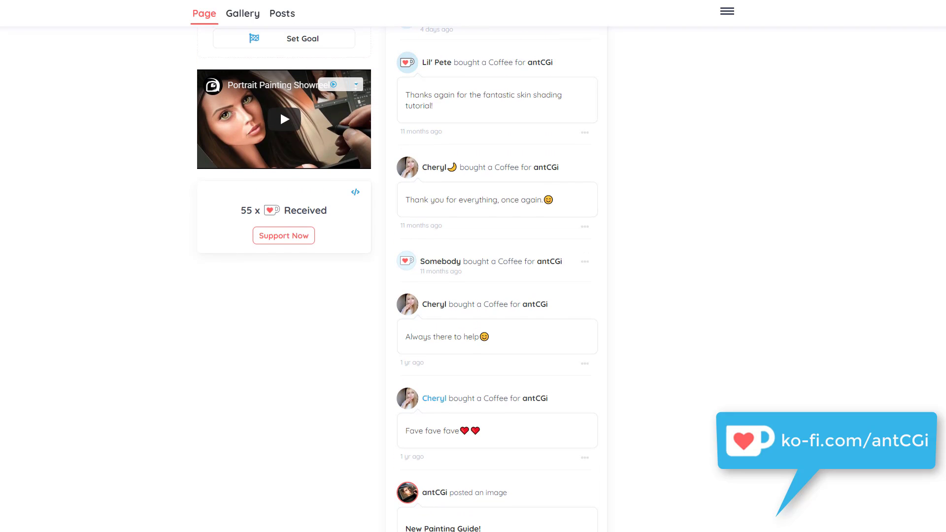
{"action": "scroll", "coordinate": [473, 281], "scroll_direction": "up", "scroll_amount": 6}
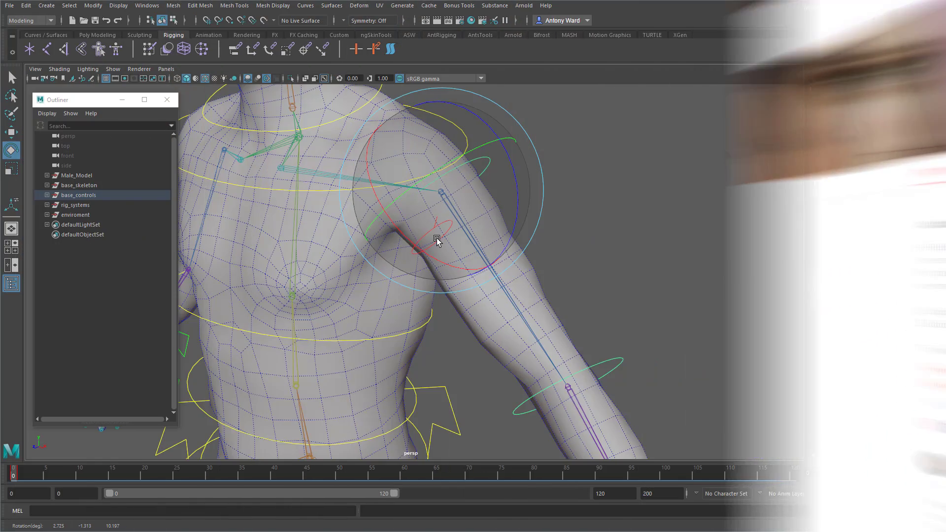
In Maya, test-rotate the left humerus FK control about 16 degrees on Z, 6 on X and 19 on Y, undo each rotation and deselect it
{"action": "left_click_drag", "start_coordinate": [437, 238], "coordinate": [491, 224]}
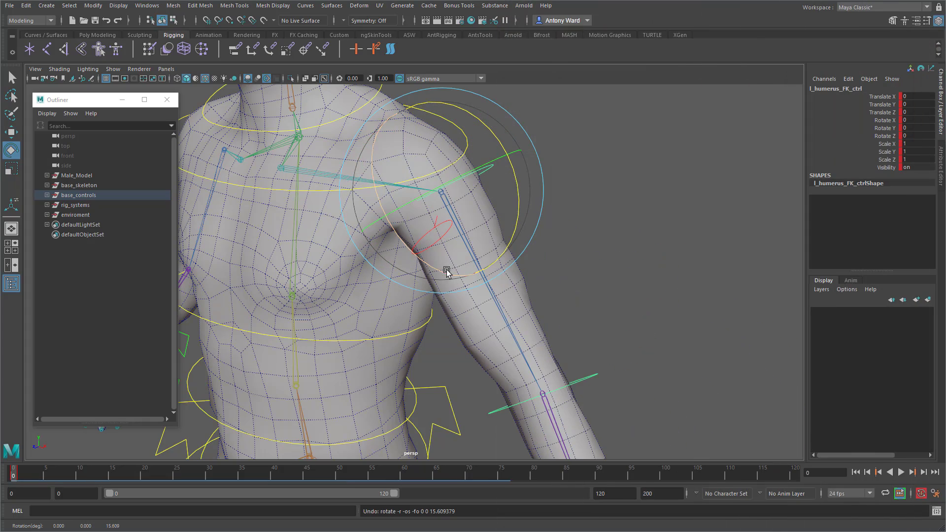
{"action": "left_click_drag", "start_coordinate": [446, 270], "coordinate": [426, 265]}
{"action": "key", "text": "ctrl+z"}
{"action": "key", "text": "ctrl+z"}
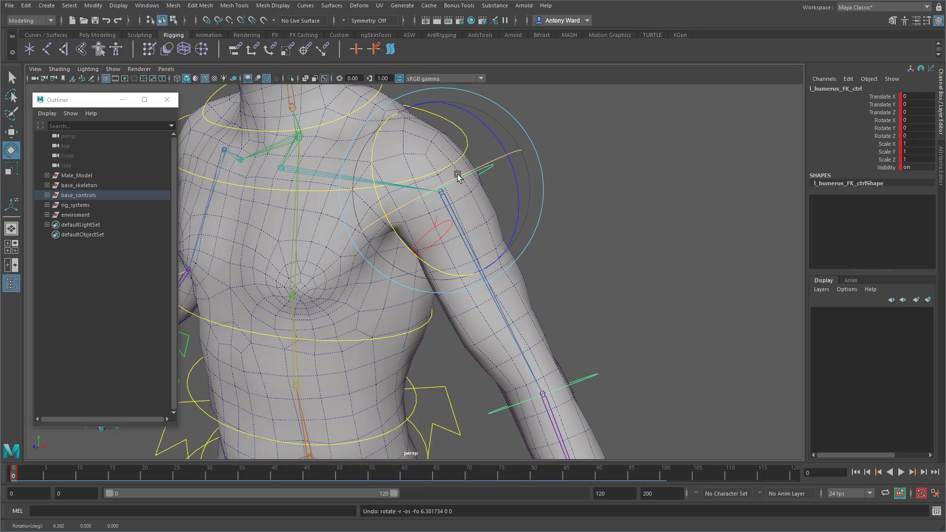
{"action": "key", "text": "ctrl+z"}
{"action": "key", "text": "ctrl+z"}
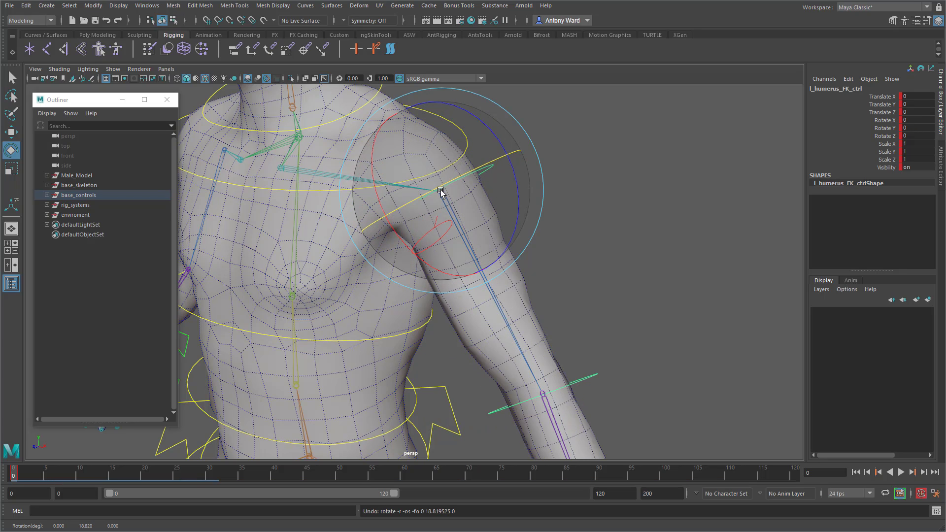
{"action": "left_click", "coordinate": [600, 265]}
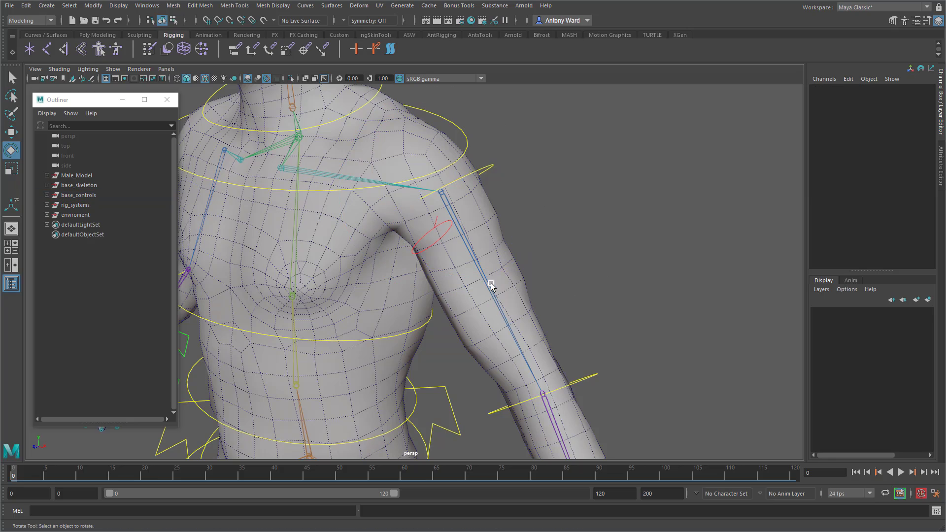
Duplicate the left humerus joint and move the copy out of the skeleton hierarchy to the scene's top level
{"action": "left_click", "coordinate": [488, 280]}
{"action": "right_click", "coordinate": [98, 292]}
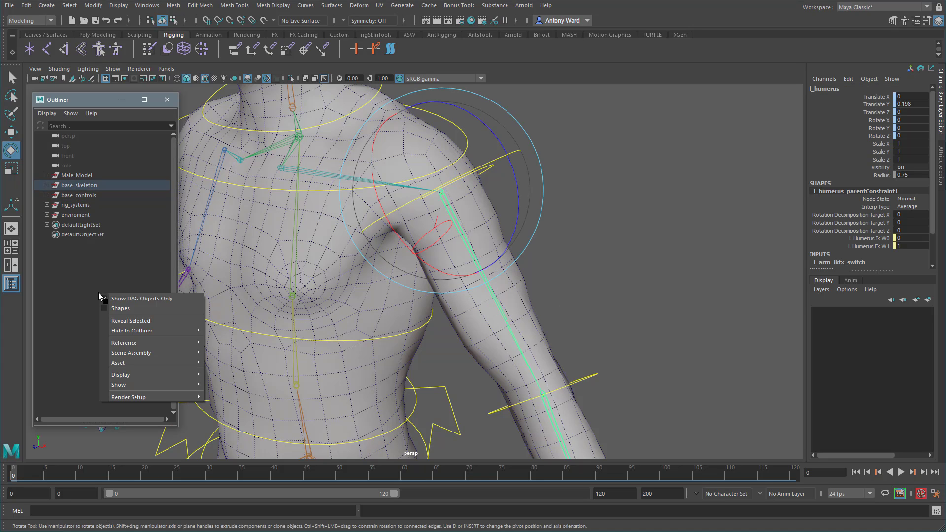
{"action": "left_click", "coordinate": [111, 320]}
{"action": "key", "text": "ctrl+d"}
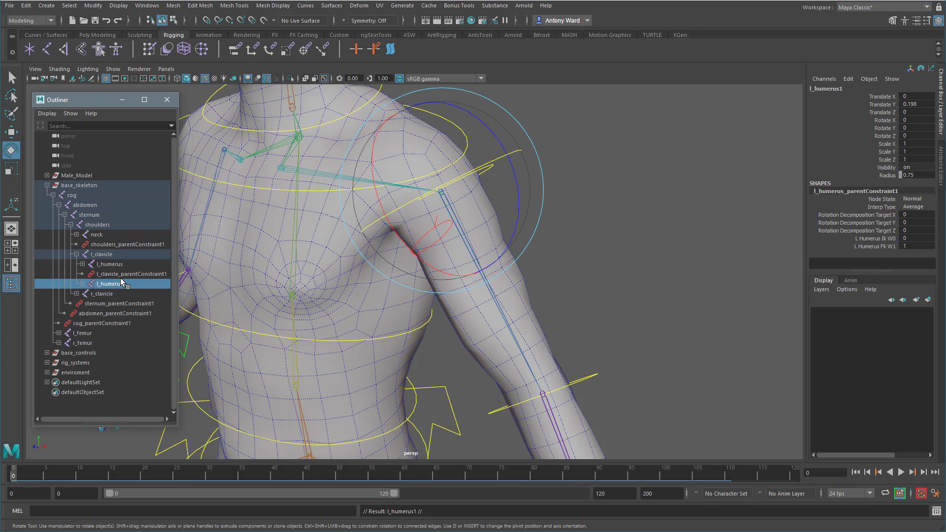
{"action": "middle_click_drag", "start_coordinate": [118, 285], "coordinate": [98, 171]}
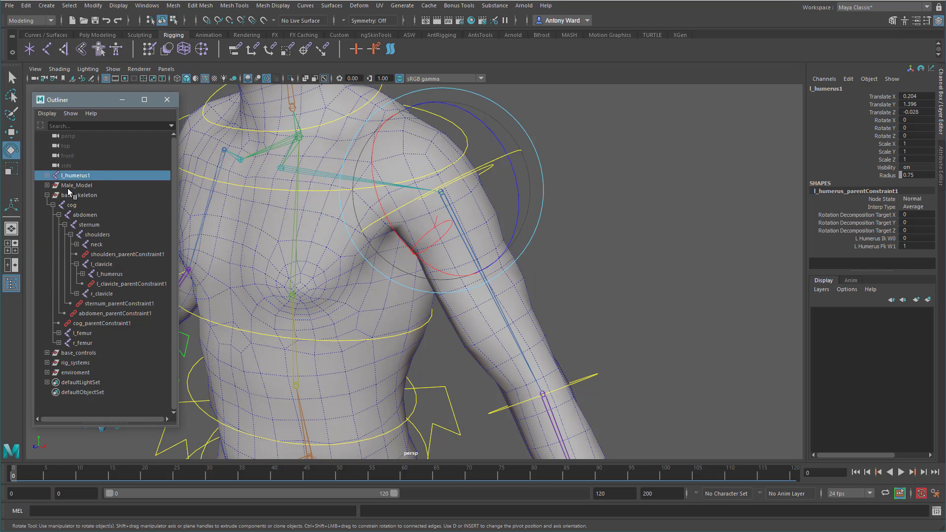
Delete everything beneath the duplicated humerus joint and set the remaining joint's radius to 2.5
{"action": "left_click_drag", "start_coordinate": [73, 185], "coordinate": [77, 193]}
{"action": "key", "text": "Delete"}
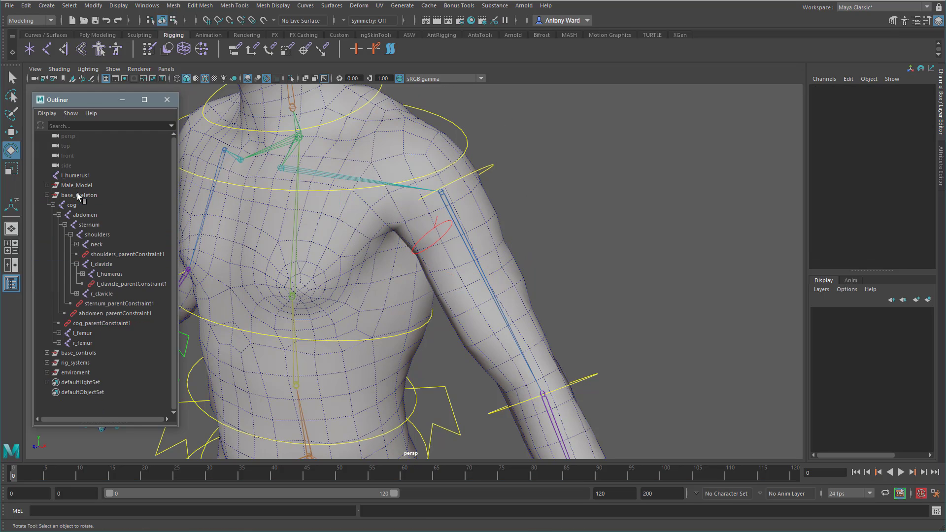
{"action": "left_click", "coordinate": [74, 175]}
{"action": "left_click", "coordinate": [915, 175]}
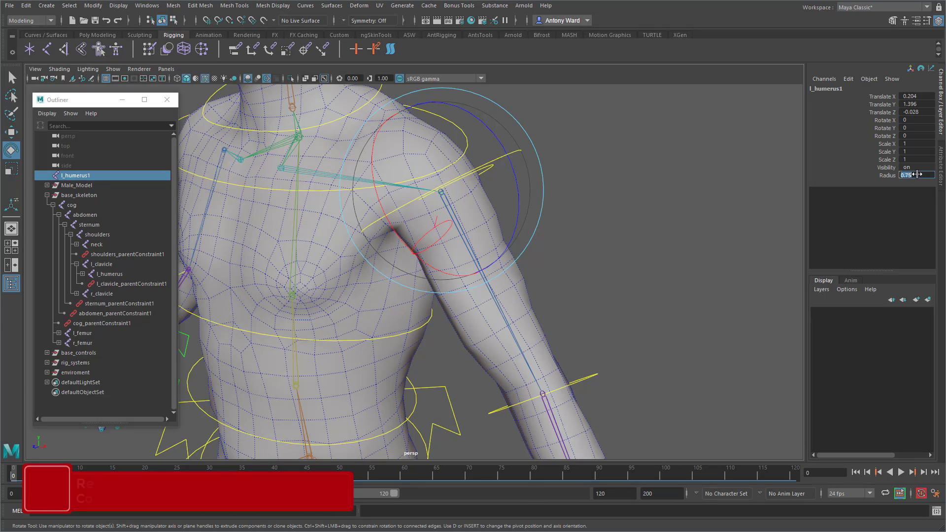
{"action": "type", "text": "2"}
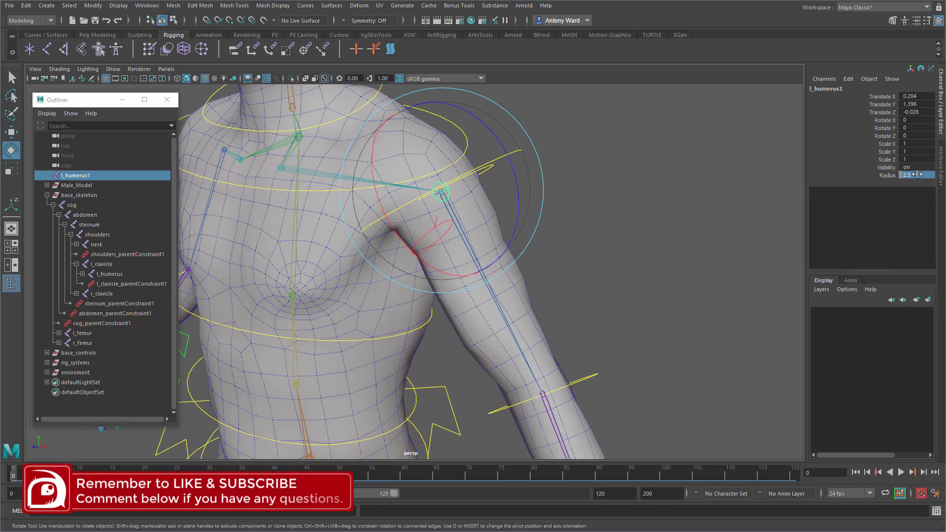
Rename the duplicated humerus joint as l_humerus_roll
{"action": "double_click", "coordinate": [90, 176]}
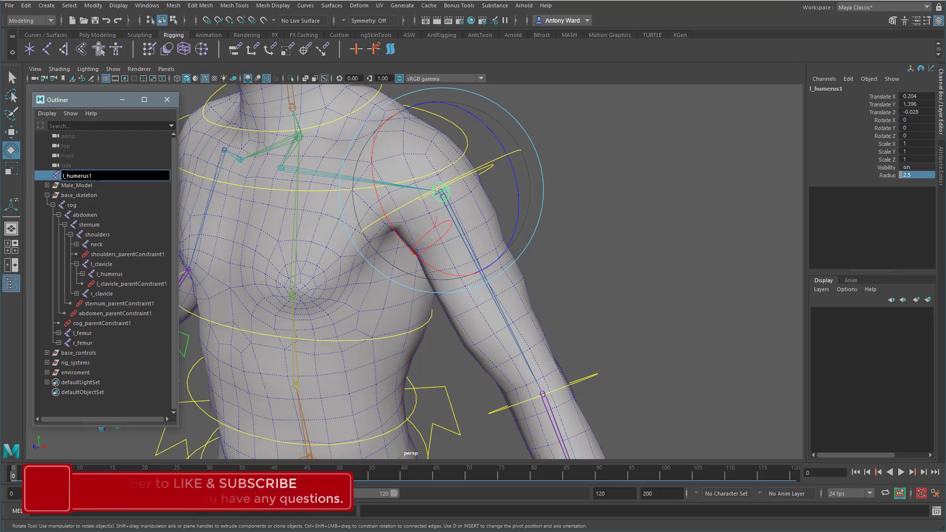
{"action": "key", "text": "BackSpace"}
{"action": "type", "text": "_roll"}
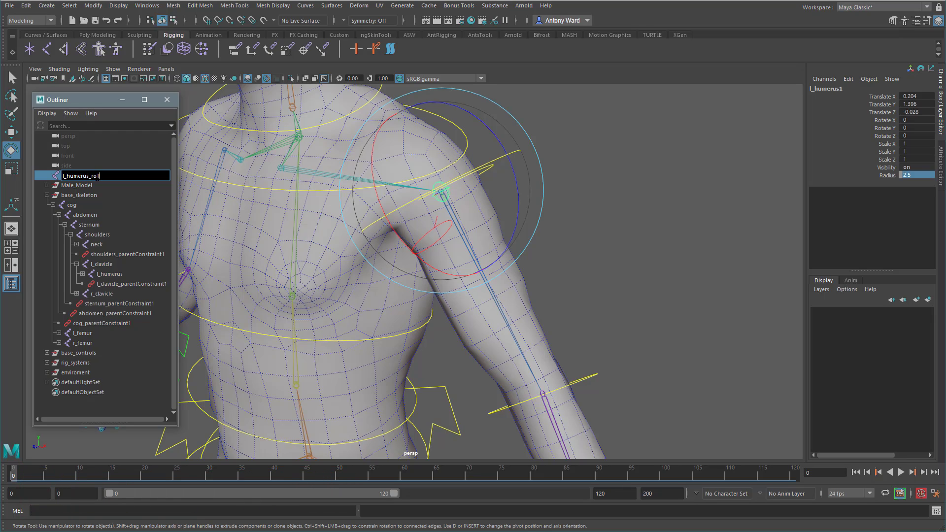
{"action": "key", "text": "Return"}
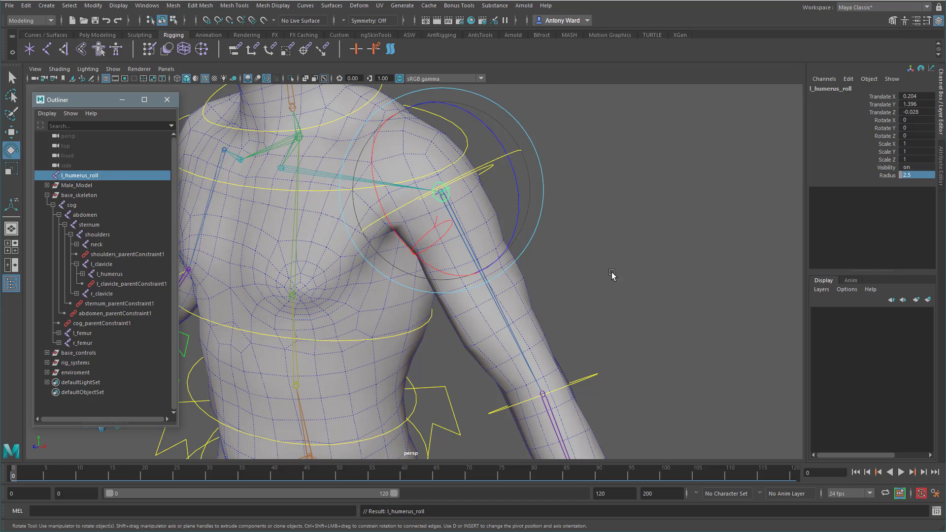
Test-rotate l_humerus_roll to about -22 degrees on Z and about -1.6 degrees on X, undoing both rotations
{"action": "left_click_drag", "start_coordinate": [574, 215], "coordinate": [566, 215], "text": "alt"}
{"action": "left_click_drag", "start_coordinate": [512, 200], "coordinate": [508, 221]}
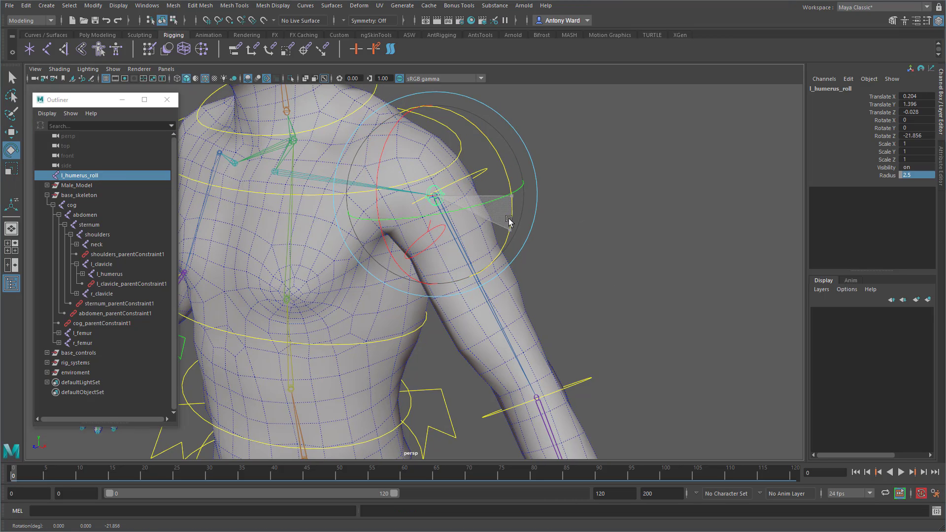
{"action": "left_click_drag", "start_coordinate": [427, 278], "coordinate": [399, 256]}
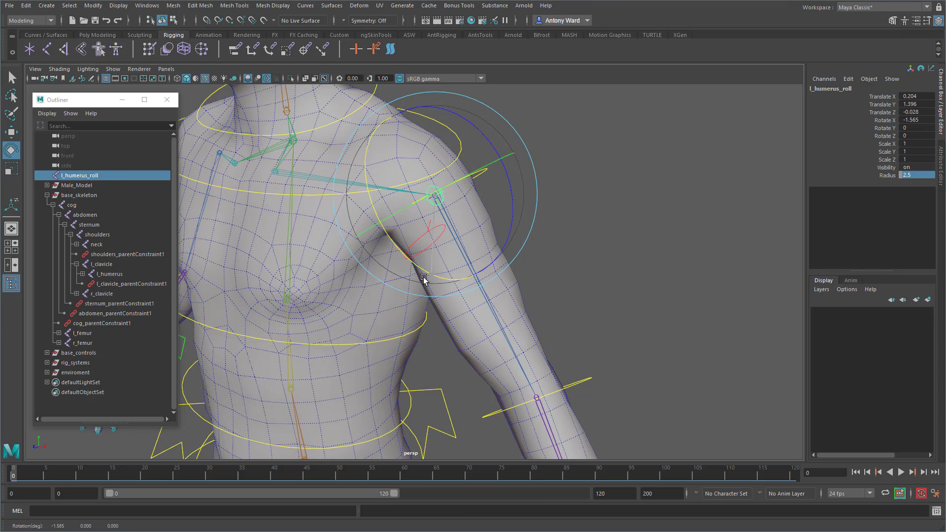
{"action": "key", "text": "ctrl+z"}
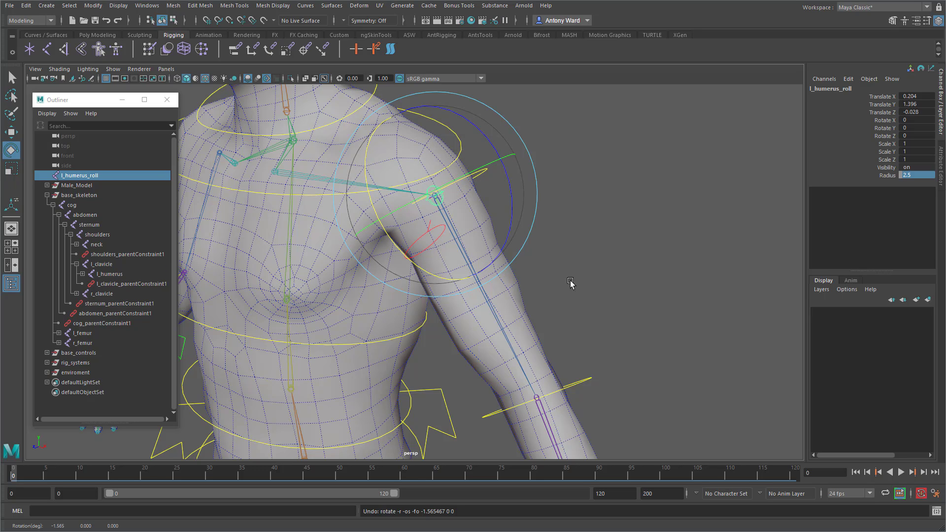
Duplicate l_humerus_roll as l_bicep_roll and move the new joint about halfway down the upper arm along the bone
{"action": "middle_click_drag", "start_coordinate": [578, 289], "coordinate": [559, 275], "text": "alt"}
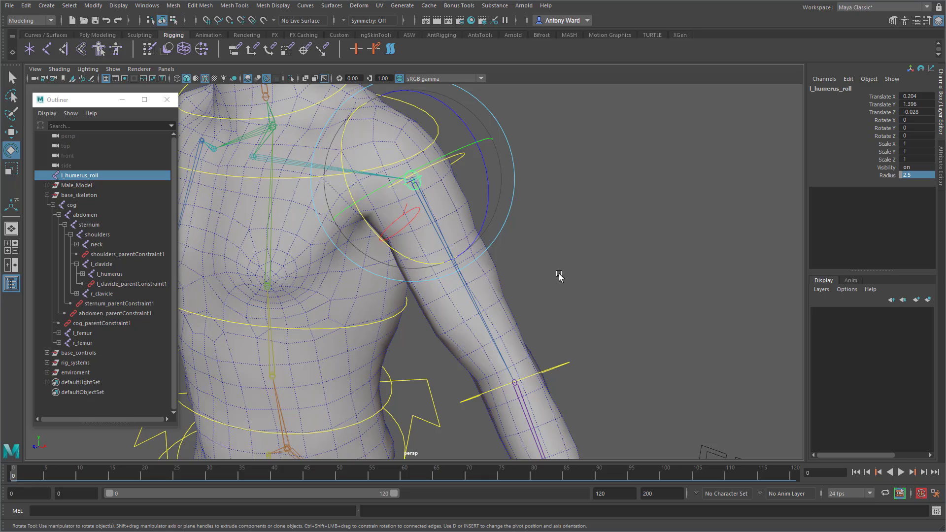
{"action": "key", "text": "ctrl+d"}
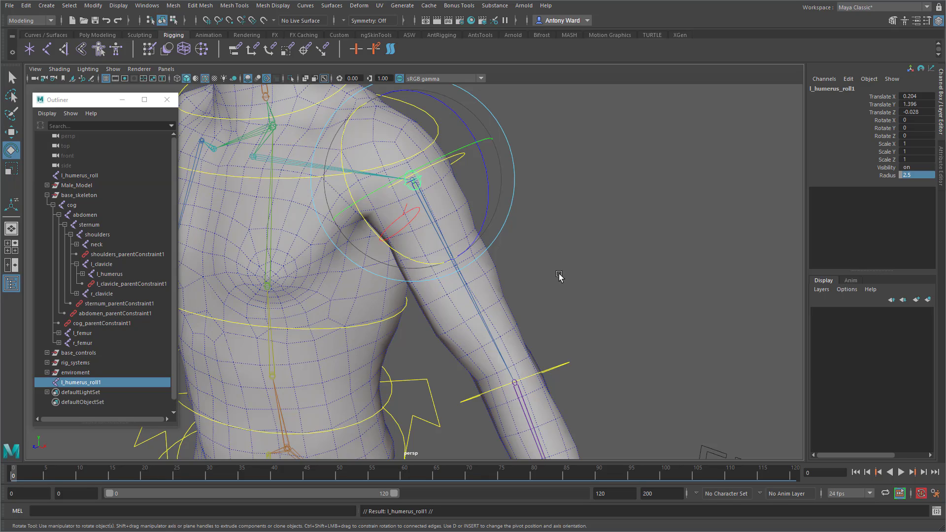
{"action": "double_click", "coordinate": [92, 382]}
{"action": "key", "text": "End"}
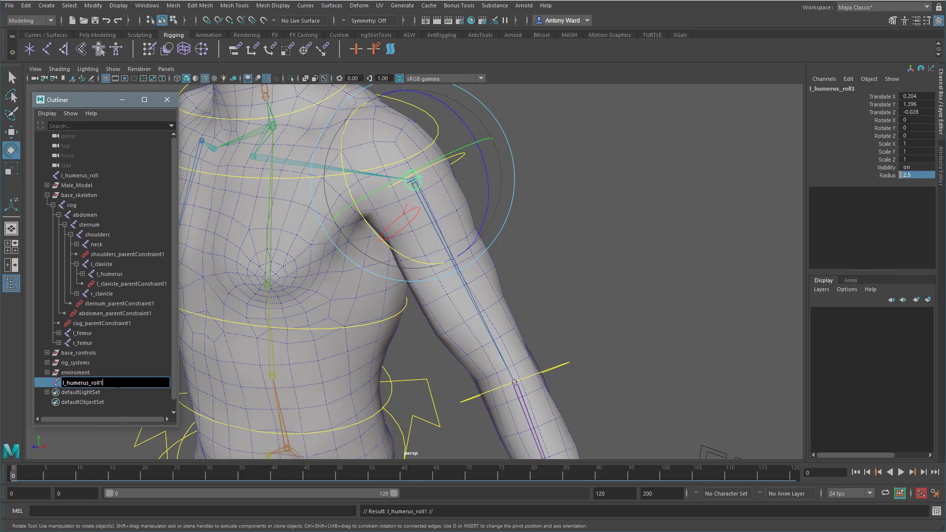
{"action": "key", "text": "BackSpace"}
{"action": "type", "text": "bicep"}
{"action": "key", "text": "Return"}
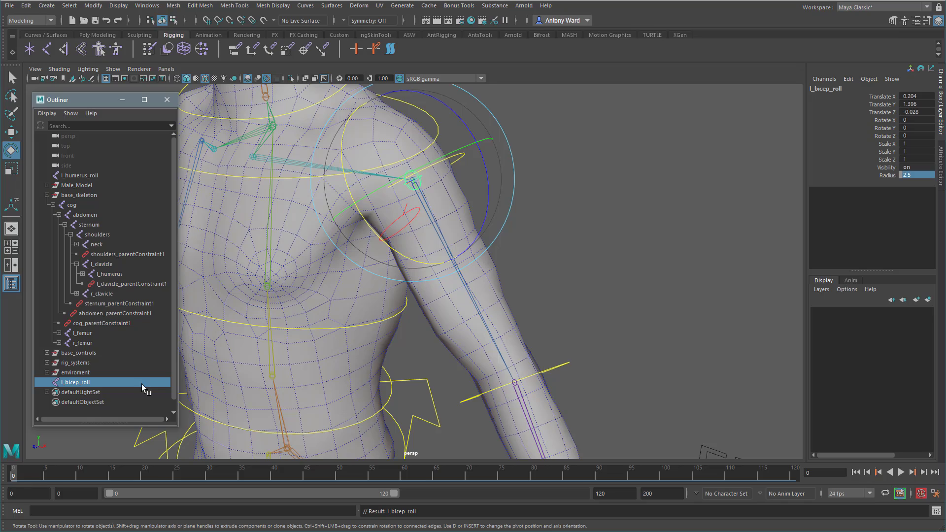
{"action": "key", "text": "w"}
{"action": "left_click_drag", "start_coordinate": [449, 254], "coordinate": [503, 347]}
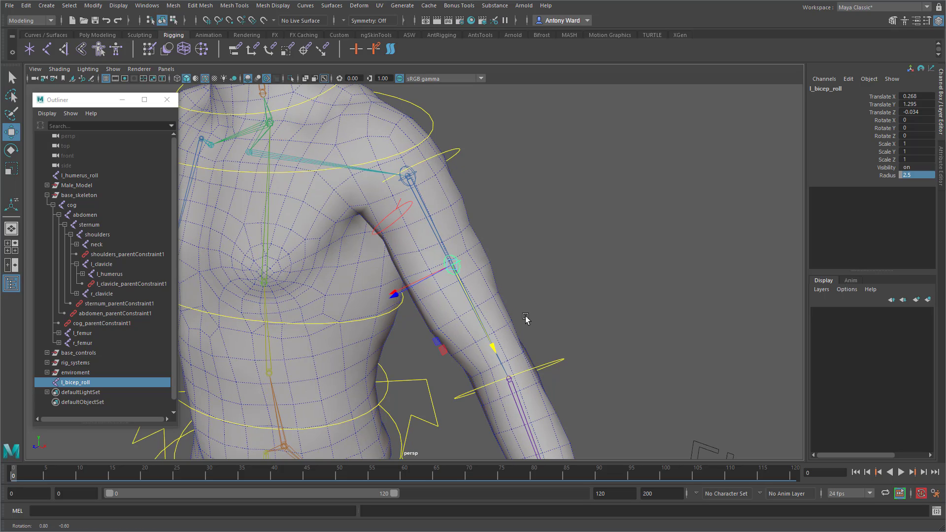
Open the Parent Constraint options for l_bicep_roll with l_humerus and l_radius as targets, leaving maintain offset off
{"action": "left_click", "coordinate": [422, 208]}
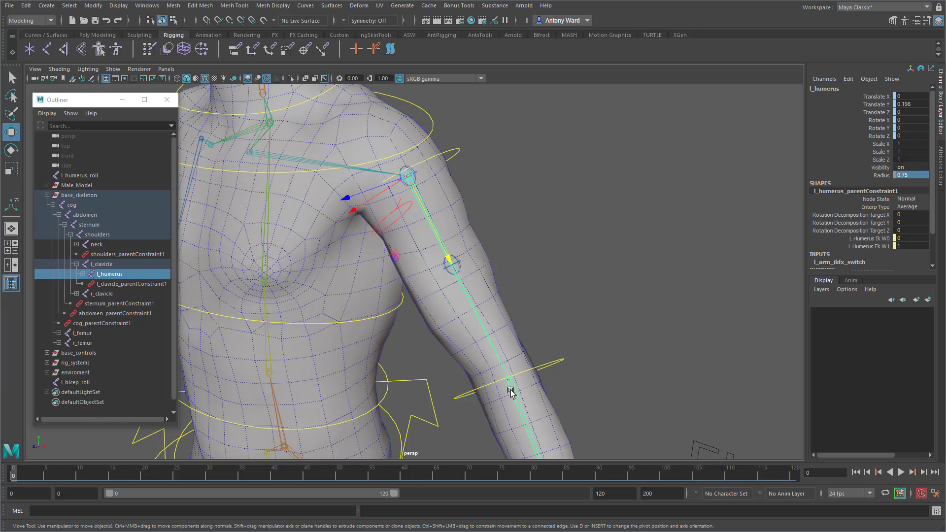
{"action": "left_click", "coordinate": [459, 265]}
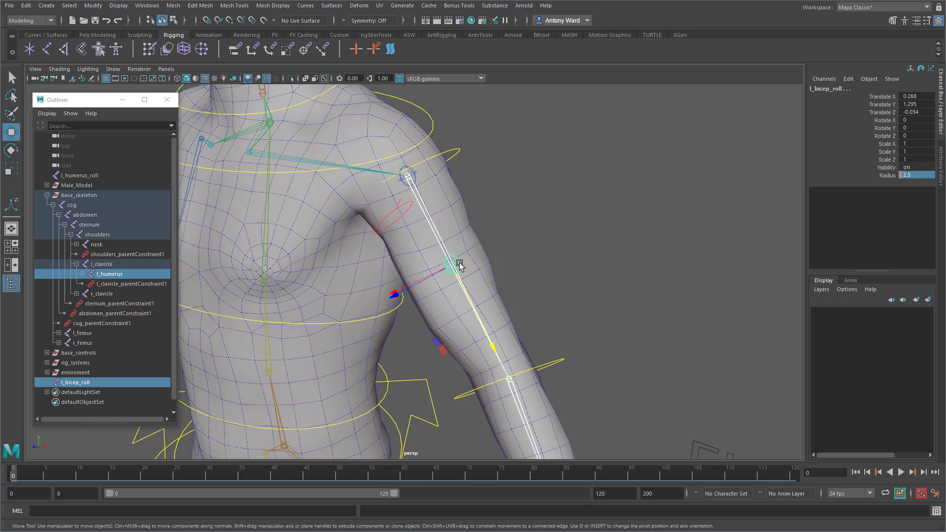
{"action": "key", "text": "space"}
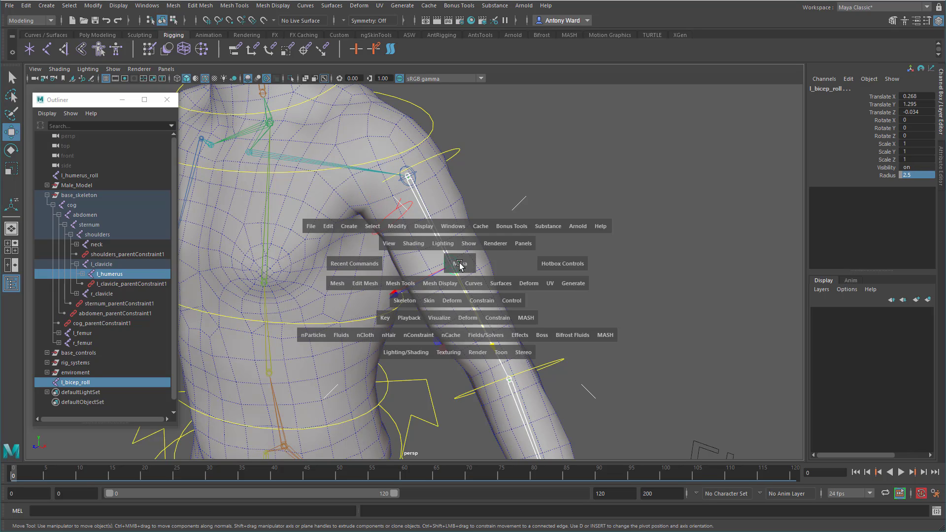
{"action": "left_click", "coordinate": [476, 308]}
{"action": "left_click", "coordinate": [573, 326]}
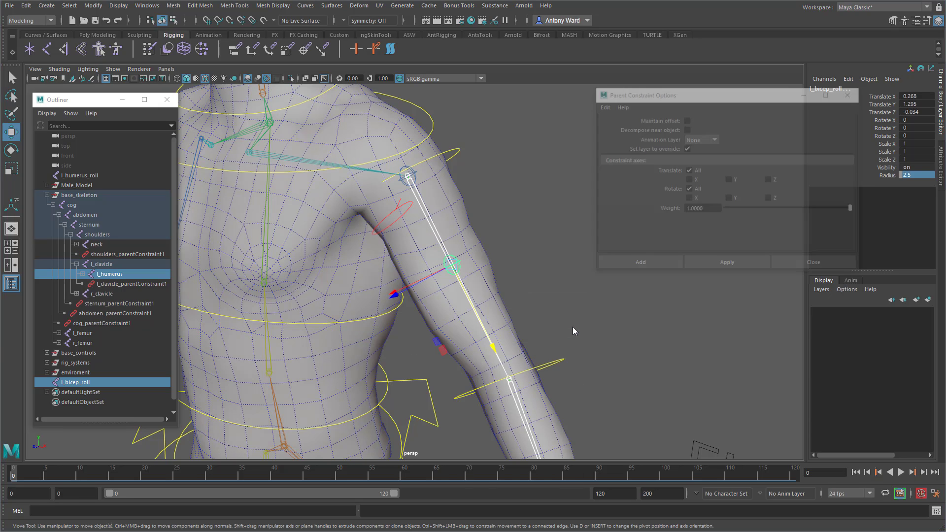
{"action": "left_click_drag", "start_coordinate": [572, 326], "coordinate": [522, 237], "text": "alt"}
{"action": "left_click", "coordinate": [686, 119]}
{"action": "left_click", "coordinate": [687, 120]}
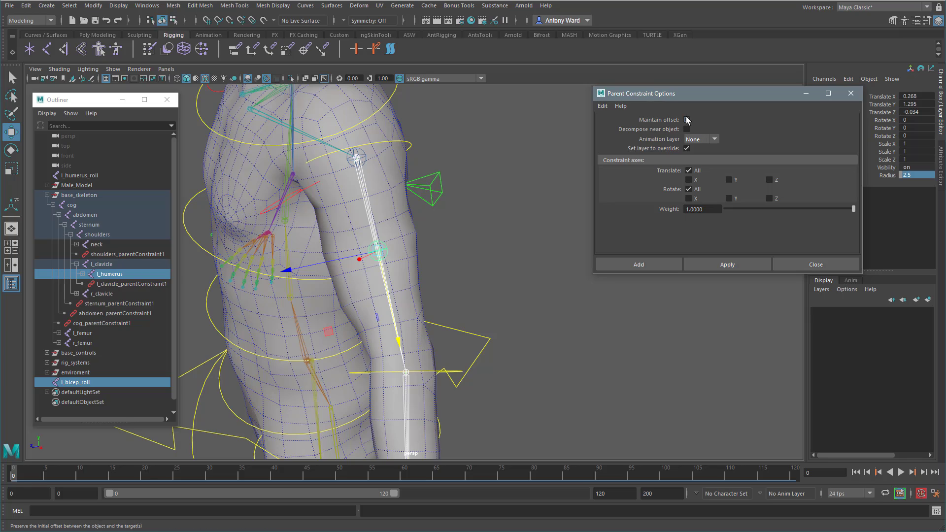
{"action": "left_click_drag", "start_coordinate": [583, 212], "coordinate": [487, 276], "text": "alt"}
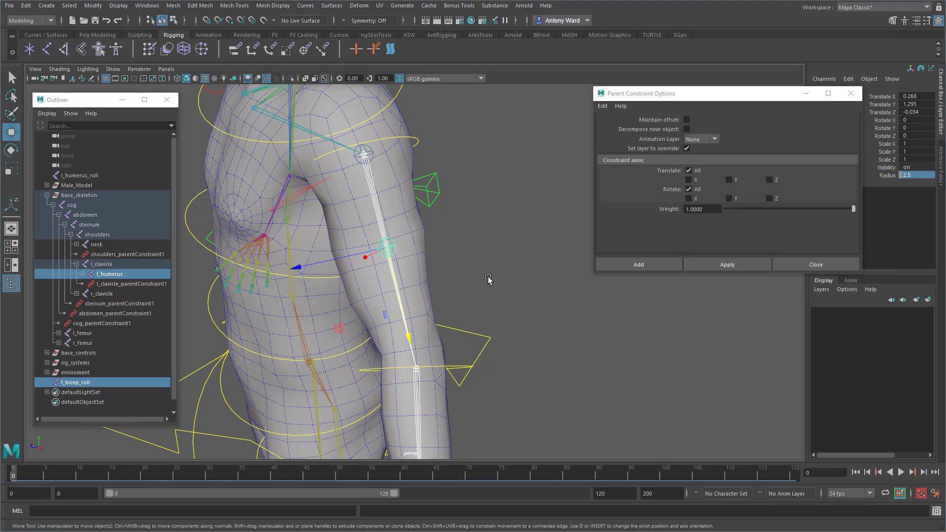
Try the parent constraint on l_bicep_roll with all translate and rotate axes enabled, and undo it
{"action": "left_click", "coordinate": [708, 267]}
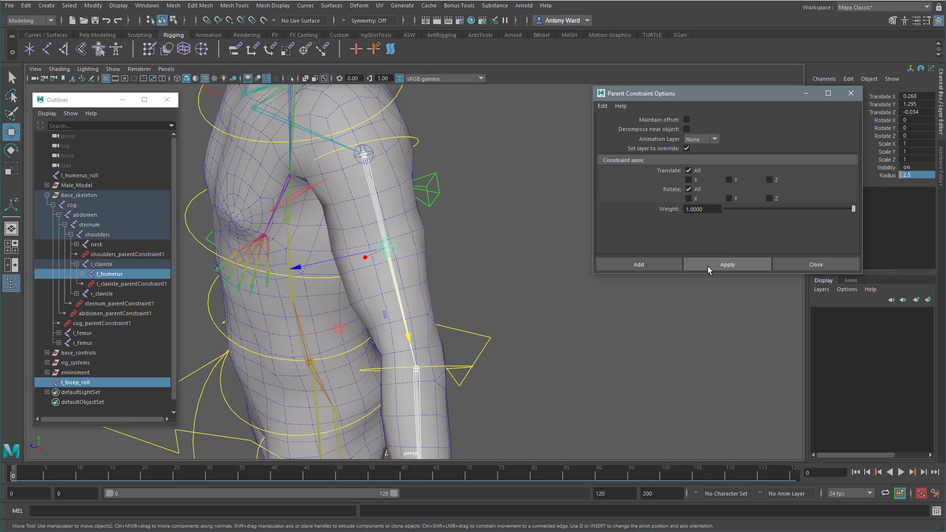
{"action": "left_click_drag", "start_coordinate": [439, 299], "coordinate": [407, 301], "text": "alt"}
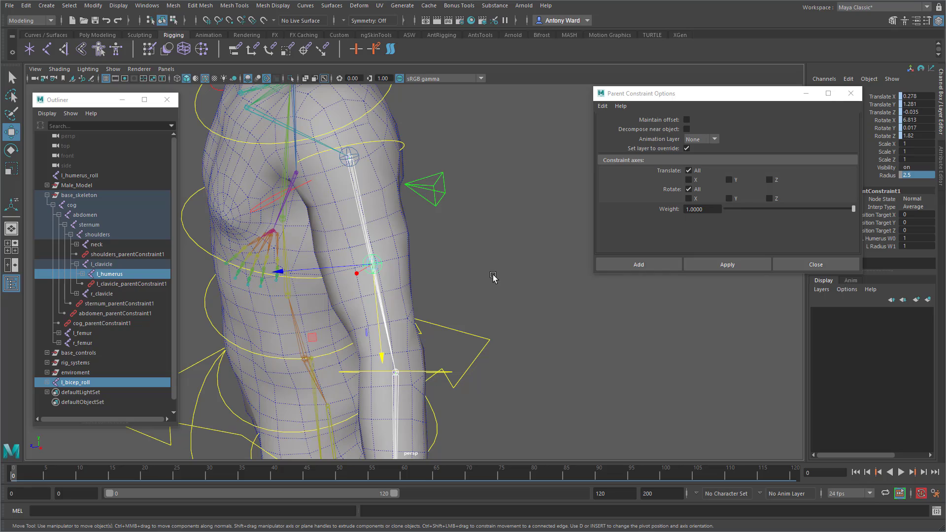
{"action": "key", "text": "ctrl+z"}
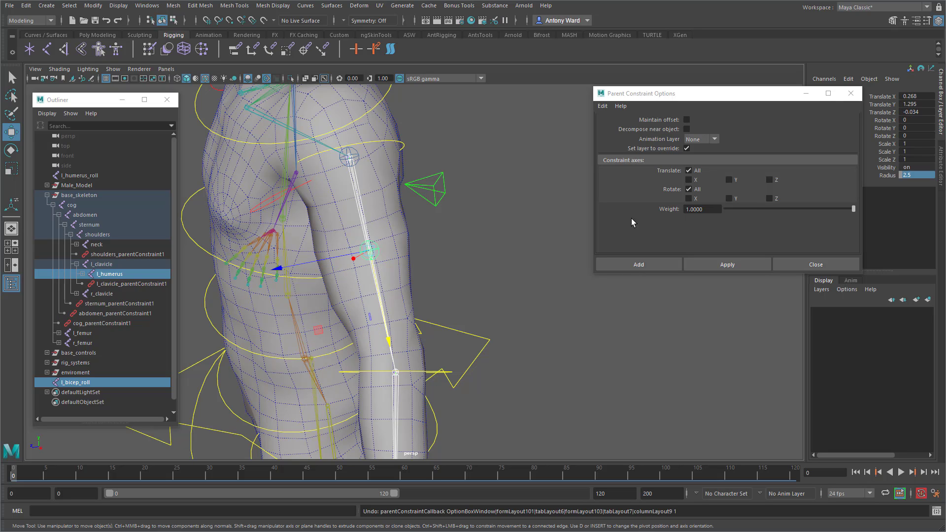
Parent-constrain l_bicep_roll between l_humerus and l_radius with translation on all axes and rotation turned off
{"action": "left_click", "coordinate": [688, 189]}
{"action": "left_click", "coordinate": [726, 264]}
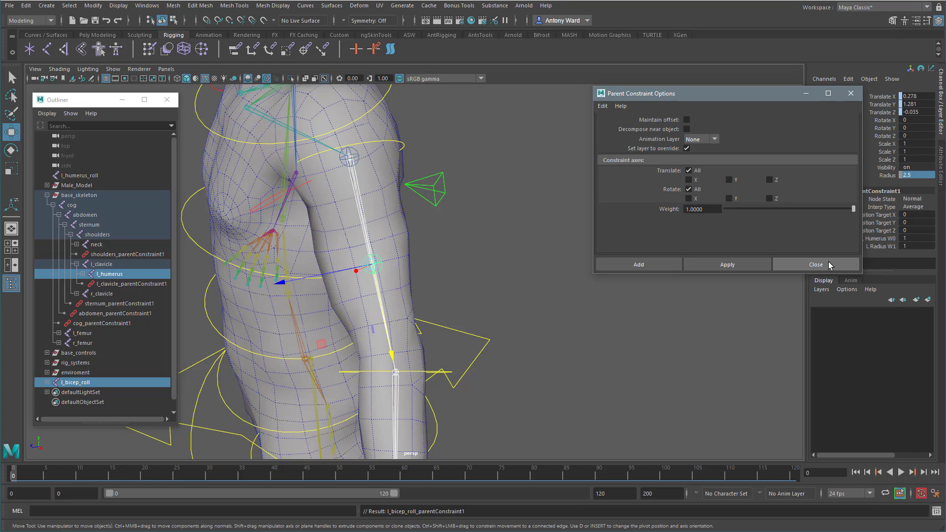
{"action": "left_click", "coordinate": [815, 265]}
{"action": "key", "text": "f"}
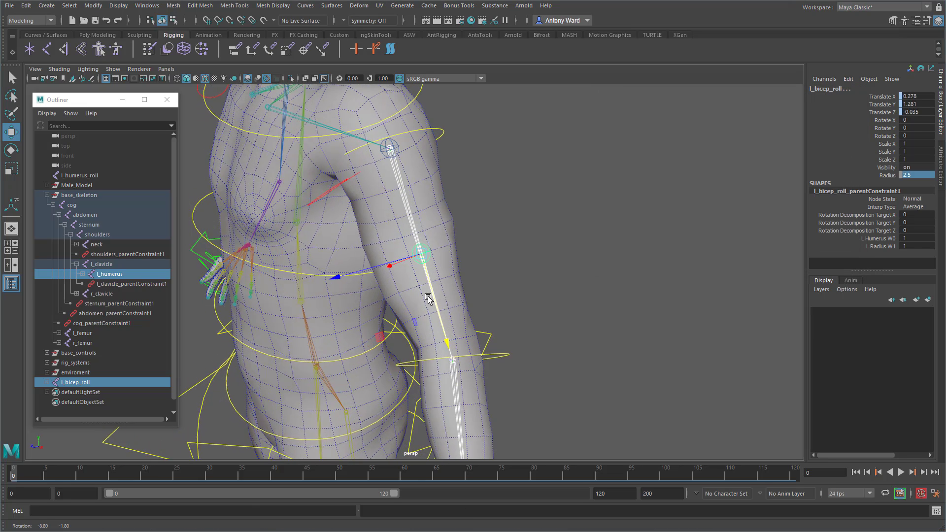
Delete the parent constraint beneath l_bicep_roll
{"action": "left_click", "coordinate": [47, 383]}
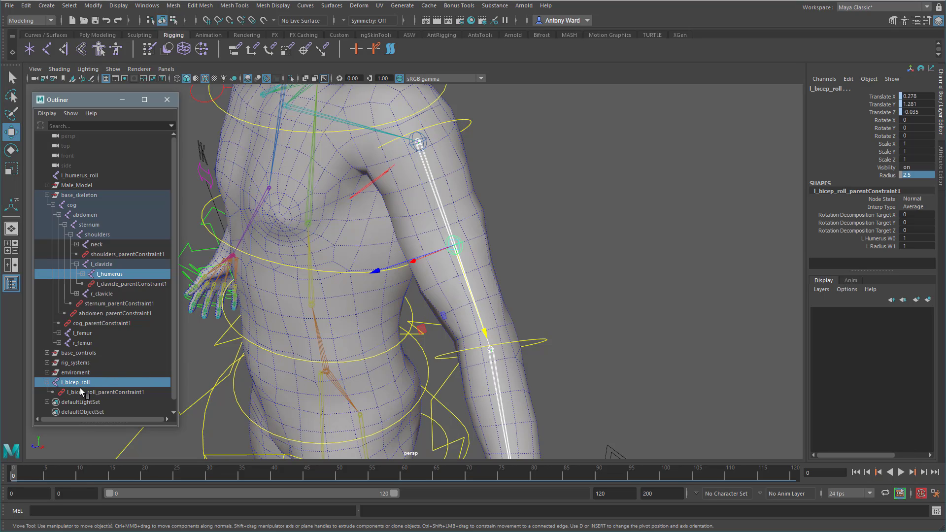
{"action": "left_click", "coordinate": [80, 389]}
{"action": "key", "text": "Delete"}
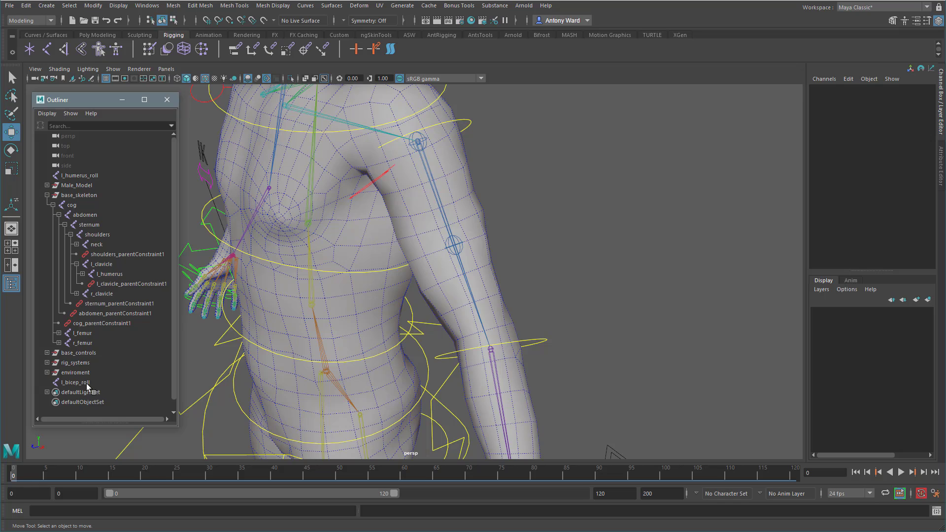
Parent l_bicep_roll beneath l_humerus_roll in the hierarchy
{"action": "left_click", "coordinate": [87, 384]}
{"action": "middle_click_drag", "start_coordinate": [81, 383], "coordinate": [102, 178]}
{"action": "left_click_drag", "start_coordinate": [562, 206], "coordinate": [565, 203], "text": "alt"}
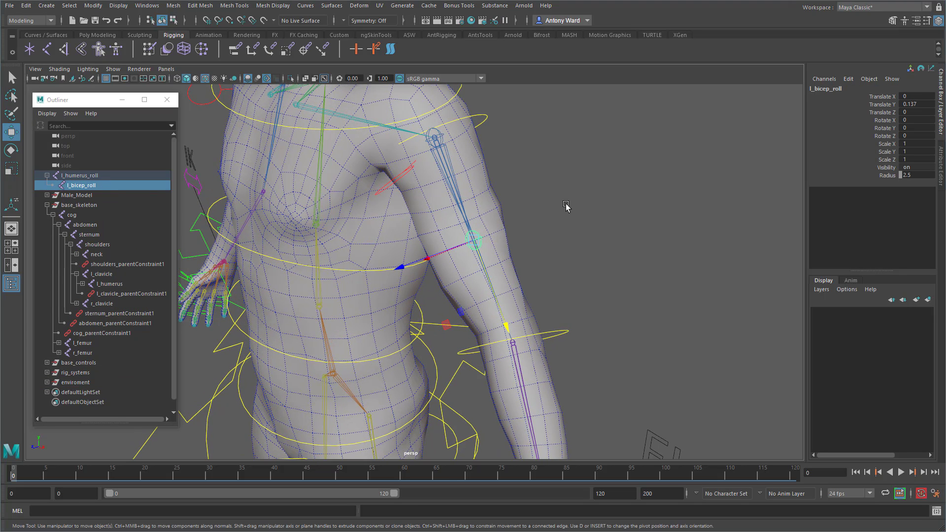
Test-rotate l_bicep_roll about 31 degrees on Y and undo the rotation
{"action": "key", "text": "e"}
{"action": "left_click_drag", "start_coordinate": [512, 223], "coordinate": [460, 247]}
{"action": "key", "text": "ctrl+z"}
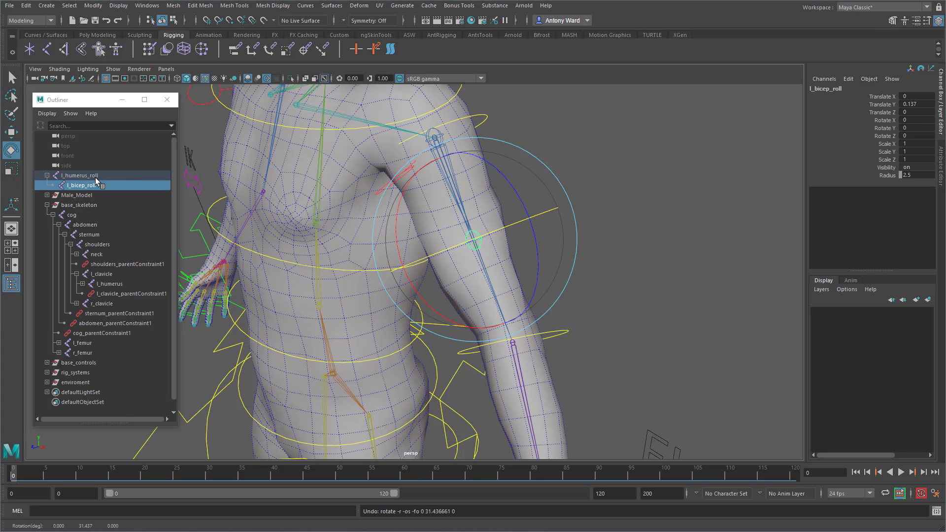
Display the local rotation axes of l_bicep_roll and l_humerus_roll
{"action": "left_click", "coordinate": [95, 177], "text": "shift"}
{"action": "left_click", "coordinate": [118, 6]}
{"action": "mouse_move", "coordinate": [141, 113]}
{"action": "left_click", "coordinate": [241, 115]}
{"action": "left_click_drag", "start_coordinate": [599, 216], "coordinate": [611, 211], "text": "alt"}
{"action": "middle_click_drag", "start_coordinate": [610, 212], "coordinate": [611, 263], "text": "alt"}
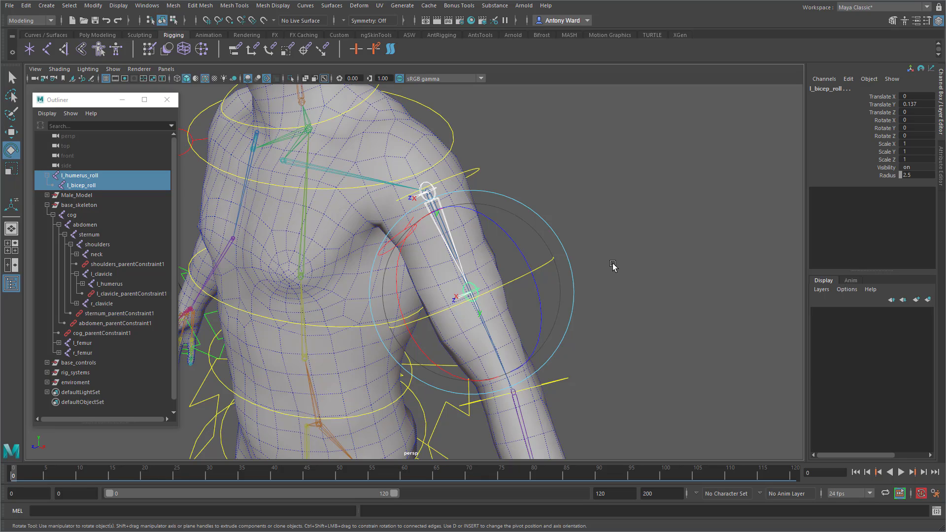
Test-rotate l_humerus_roll together with its child joint, undo the rotation and clear the selection
{"action": "left_click", "coordinate": [111, 176]}
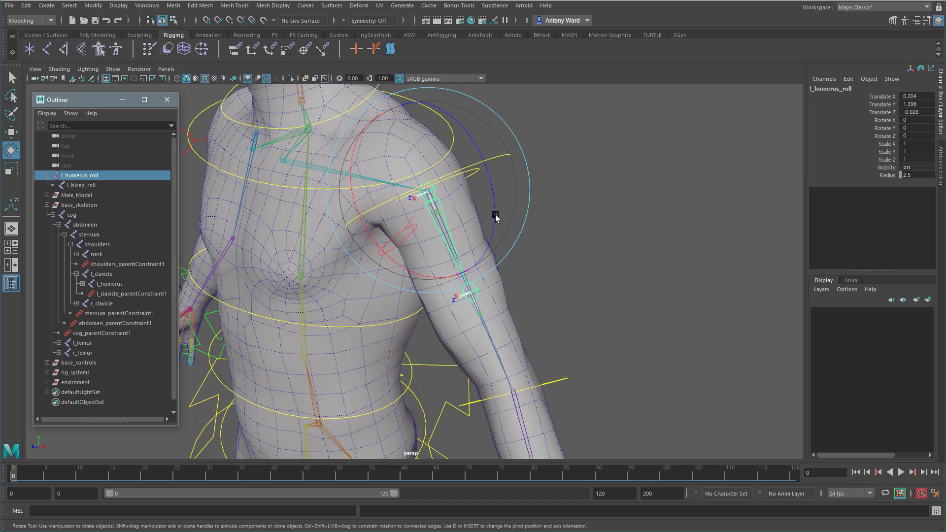
{"action": "left_click_drag", "start_coordinate": [493, 220], "coordinate": [408, 270]}
{"action": "key", "text": "ctrl+z"}
{"action": "left_click", "coordinate": [475, 289]}
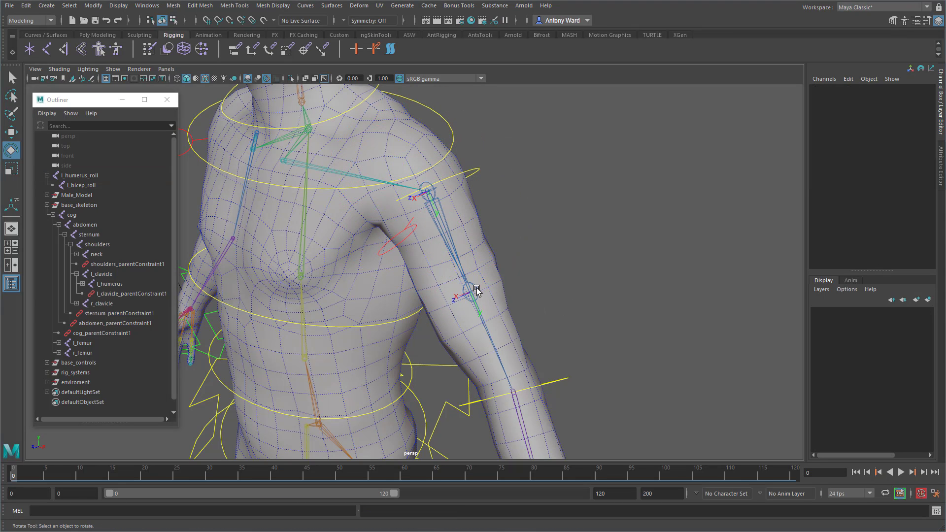
{"action": "left_click", "coordinate": [476, 291]}
{"action": "left_click", "coordinate": [649, 317]}
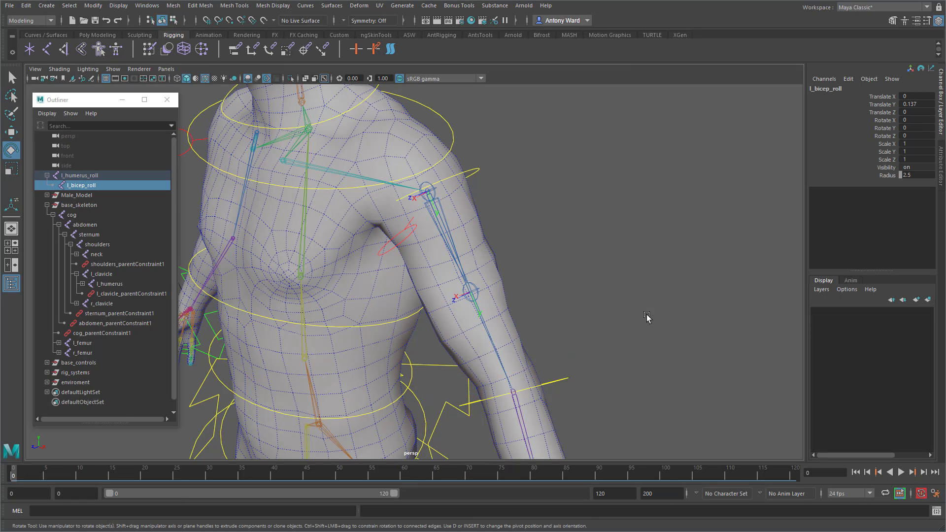
Parent l_humerus_roll beneath the l_humerus joint in base_skeleton
{"action": "left_click", "coordinate": [448, 227]}
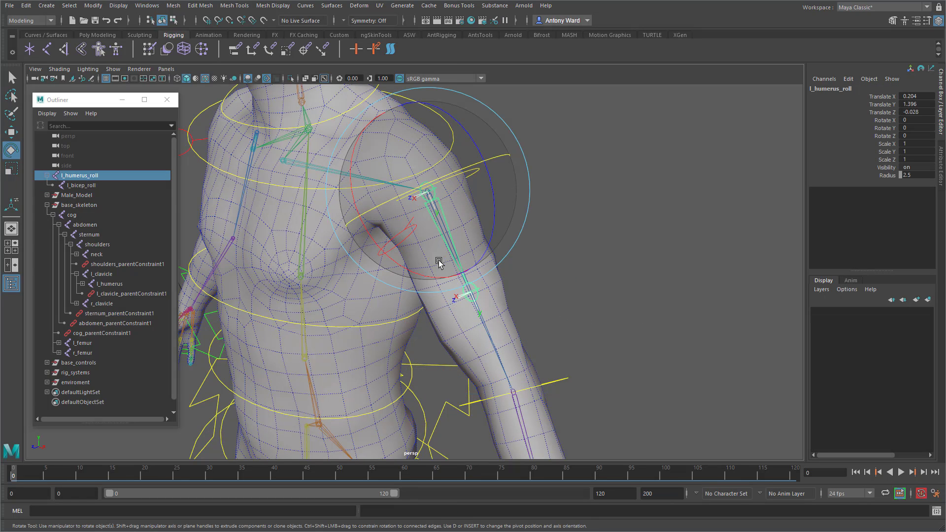
{"action": "left_click_drag", "start_coordinate": [71, 176], "coordinate": [109, 285]}
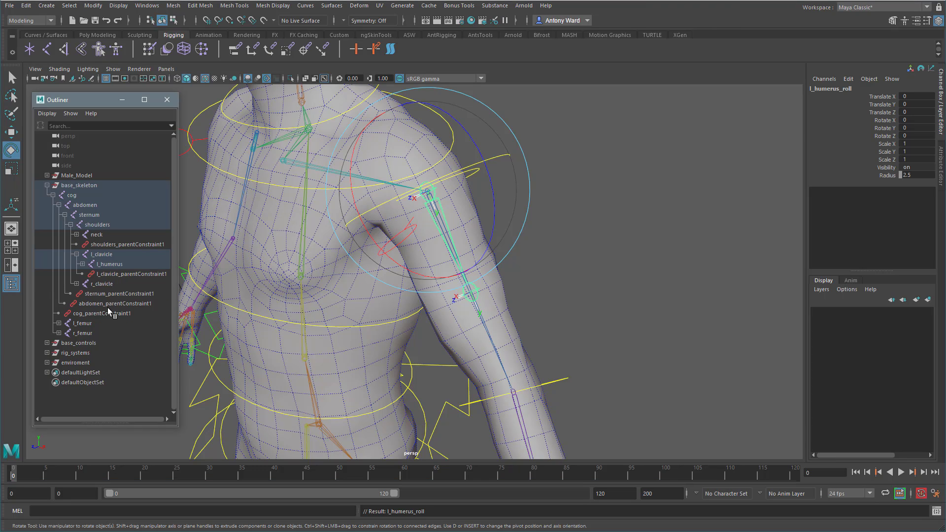
{"action": "left_click", "coordinate": [113, 265]}
{"action": "left_click", "coordinate": [593, 251]}
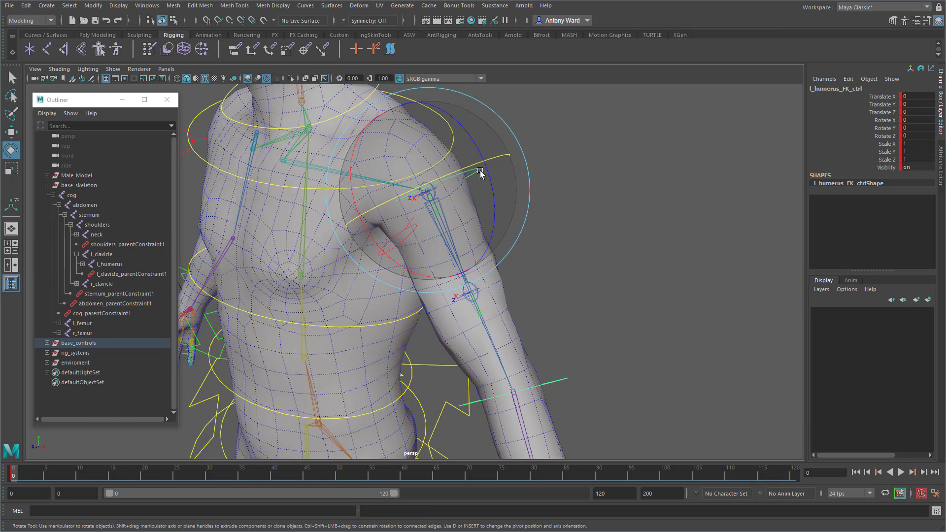
Test-rotate l_humerus_FK_ctrl to about 15 degrees X, 10 degrees Y and 21 degrees Z, undo it and deselect the control
{"action": "left_click", "coordinate": [480, 174]}
{"action": "left_click_drag", "start_coordinate": [495, 213], "coordinate": [415, 234]}
{"action": "key", "text": "ctrl+z"}
{"action": "key", "text": "ctrl+z"}
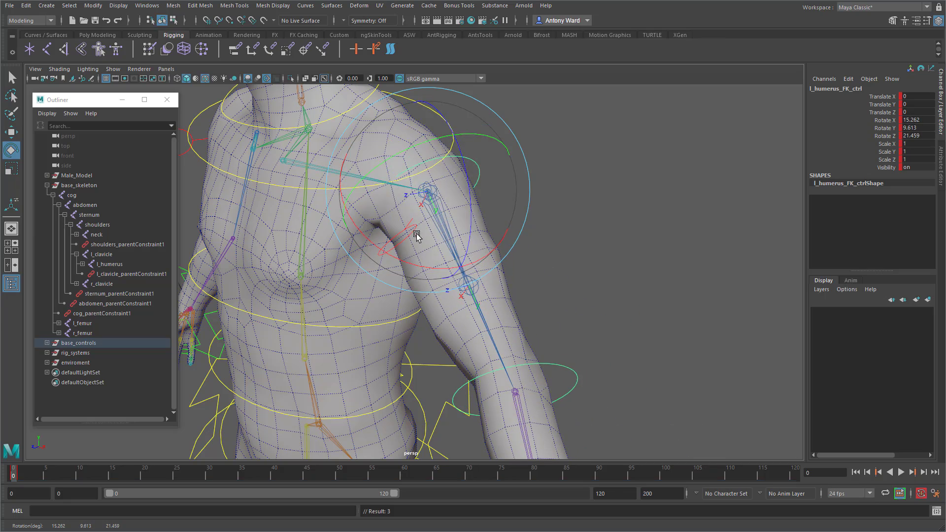
{"action": "middle_click_drag", "start_coordinate": [576, 258], "coordinate": [534, 274], "text": "alt"}
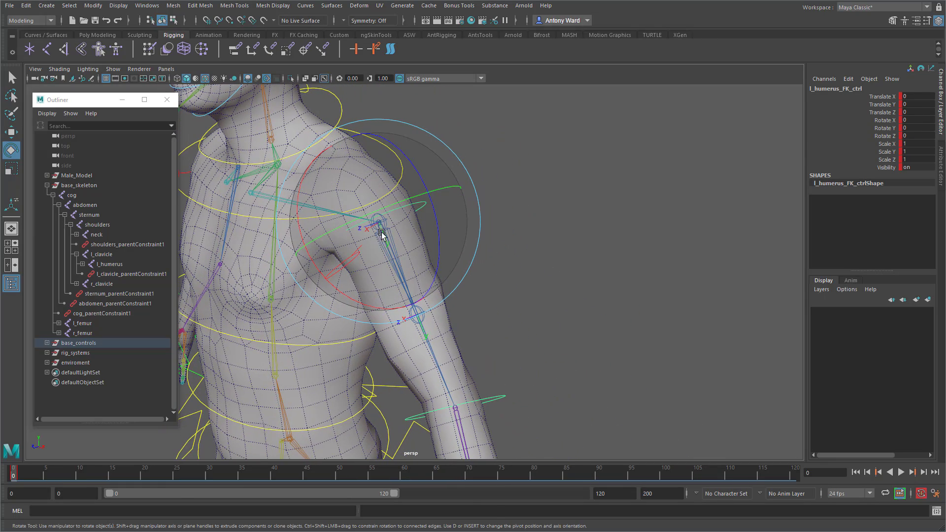
{"action": "left_click", "coordinate": [578, 267]}
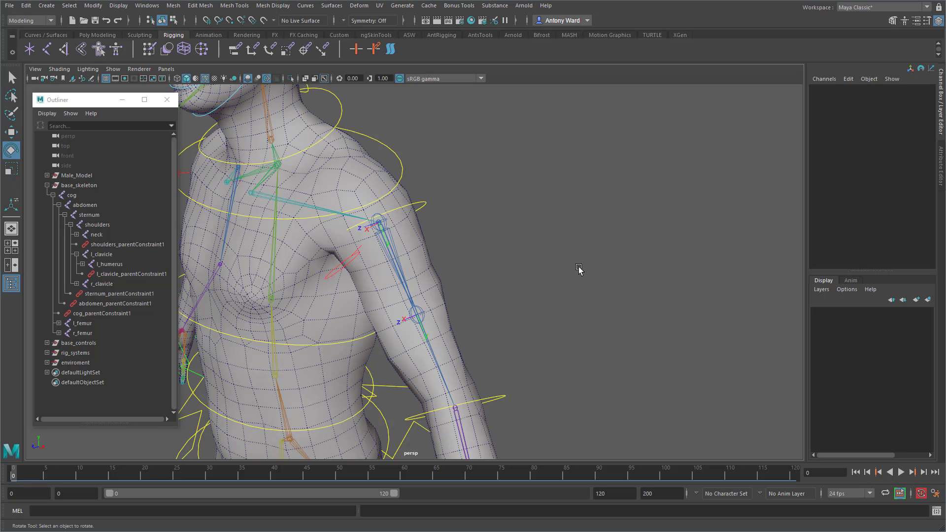
Create a locator in the scene
{"action": "right_click_drag", "start_coordinate": [578, 267], "coordinate": [343, 229], "text": "alt"}
{"action": "key", "text": "space"}
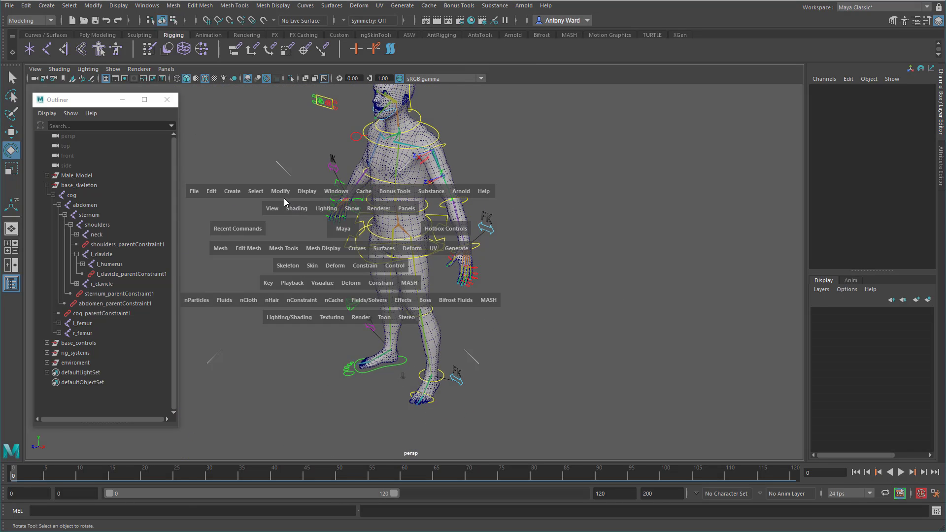
{"action": "left_click", "coordinate": [235, 195]}
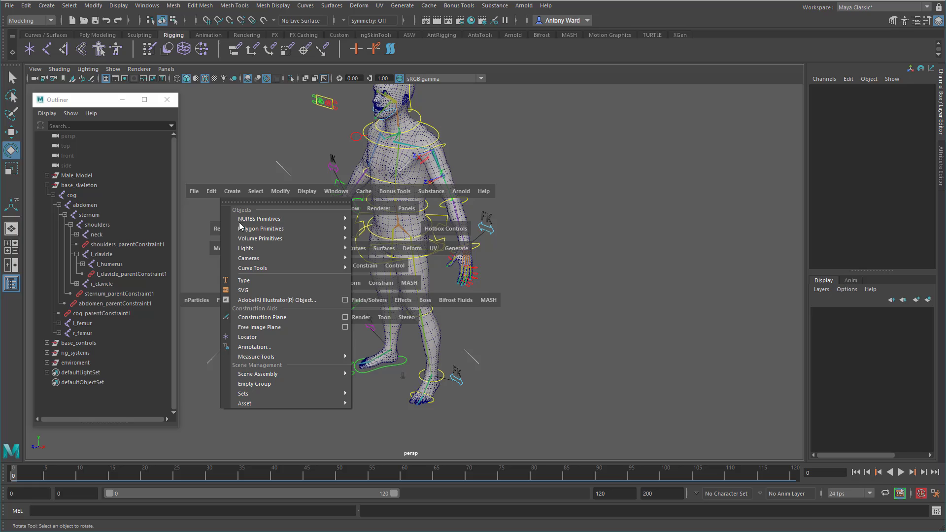
{"action": "left_click", "coordinate": [266, 340]}
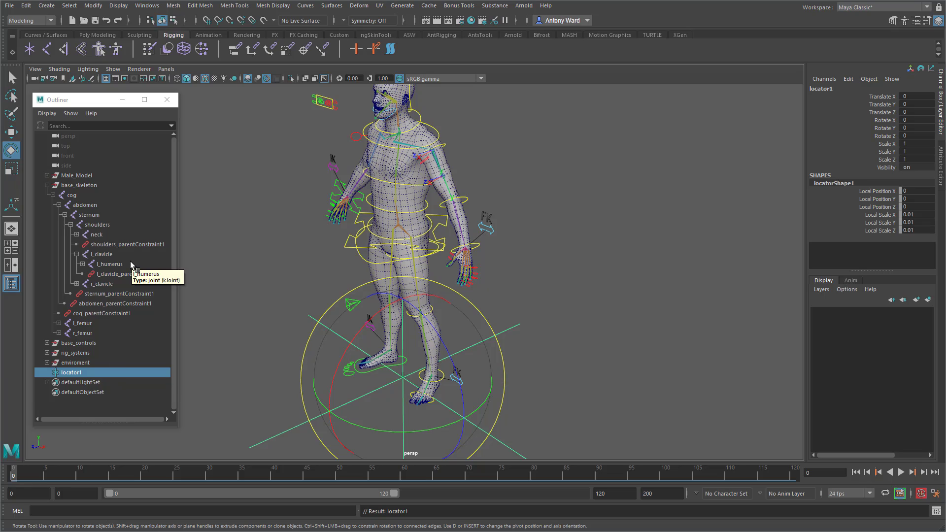
Rename the new locator as l_humerus_roll_aim, reusing the name copied from the l_humerus_roll joint
{"action": "left_click", "coordinate": [82, 264]}
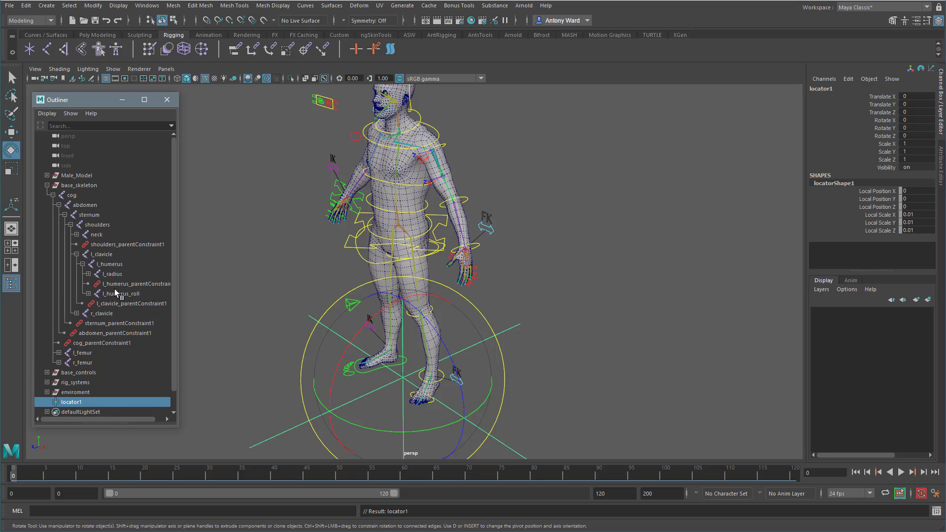
{"action": "left_click_drag", "start_coordinate": [179, 302], "coordinate": [238, 299]}
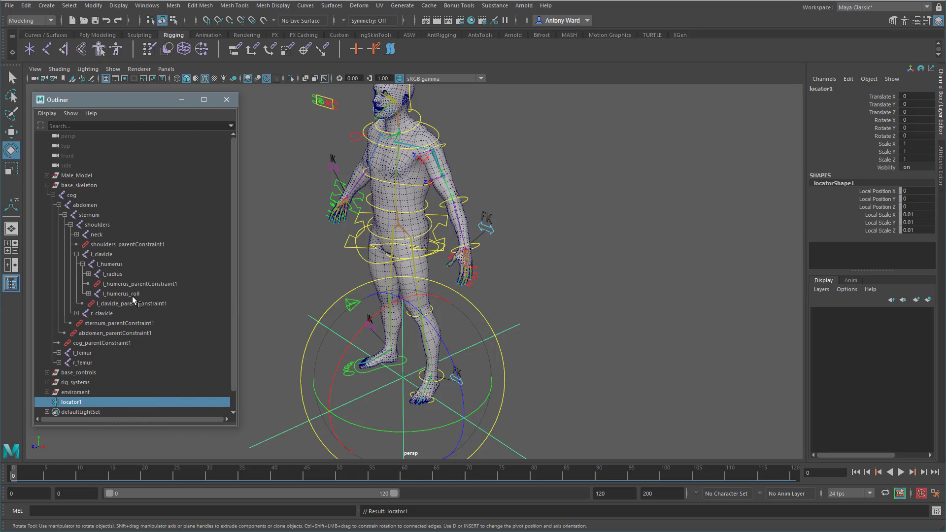
{"action": "double_click", "coordinate": [123, 294]}
{"action": "key", "text": "ctrl+c"}
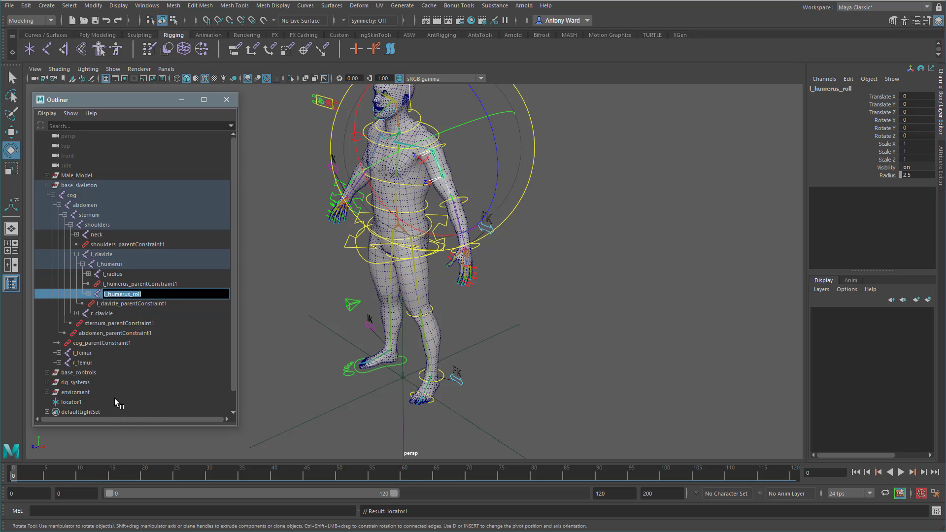
{"action": "double_click", "coordinate": [91, 403]}
{"action": "key", "text": "ctrl+v"}
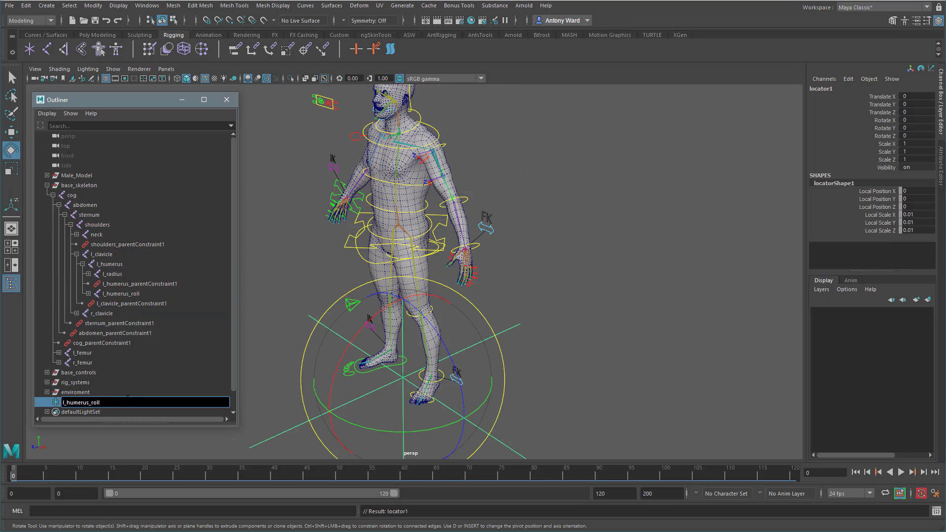
{"action": "type", "text": "_aim"}
{"action": "key", "text": "Return"}
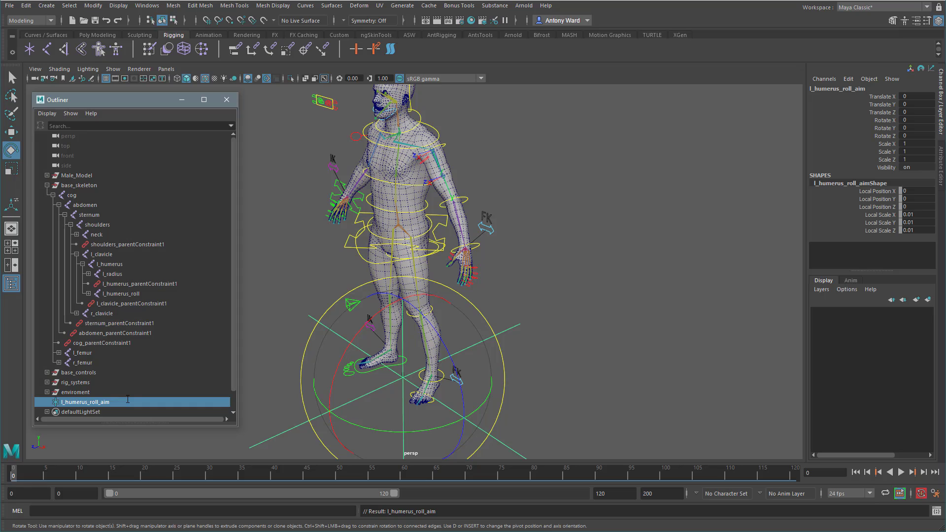
Parent-constrain the l_humerus_roll_aim locator to l_humerus so it snaps to the shoulder joint
{"action": "left_click", "coordinate": [120, 264]}
{"action": "left_click", "coordinate": [123, 401], "text": "ctrl"}
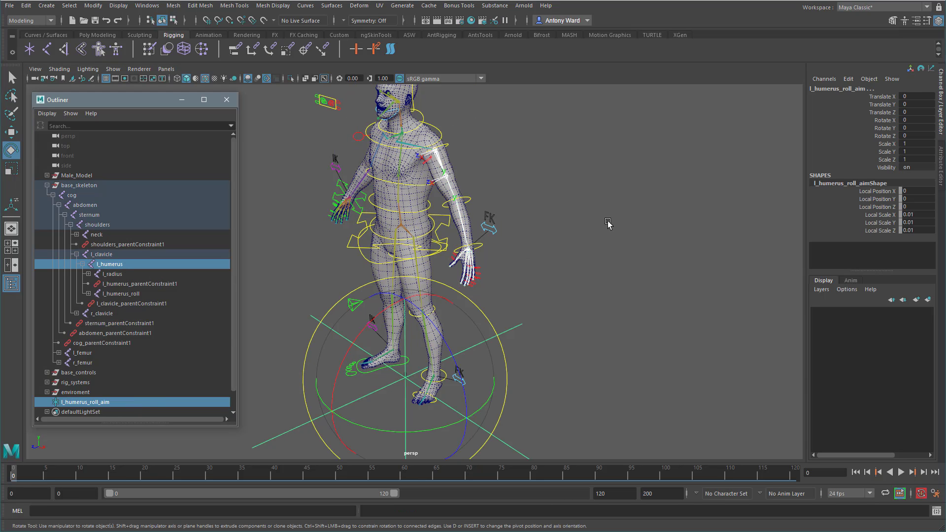
{"action": "key", "text": "space"}
{"action": "left_click_drag", "start_coordinate": [634, 262], "coordinate": [668, 284]}
{"action": "key", "text": "ctrl+z"}
{"action": "key", "text": "ctrl+z"}
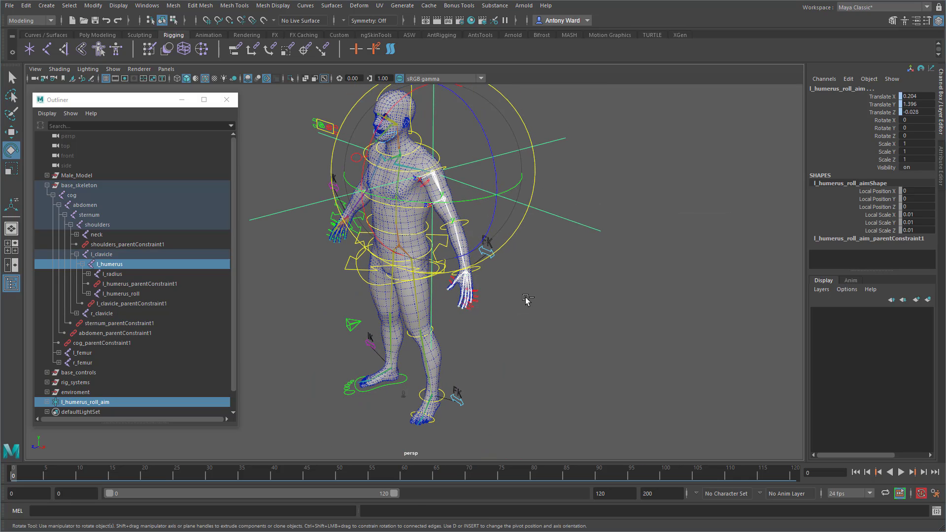
Parent-constrain the l_humerus_roll_aim locator to l_humerus with both Translate All and Rotate All enabled so it matches the joint's orientation
{"action": "key", "text": "space"}
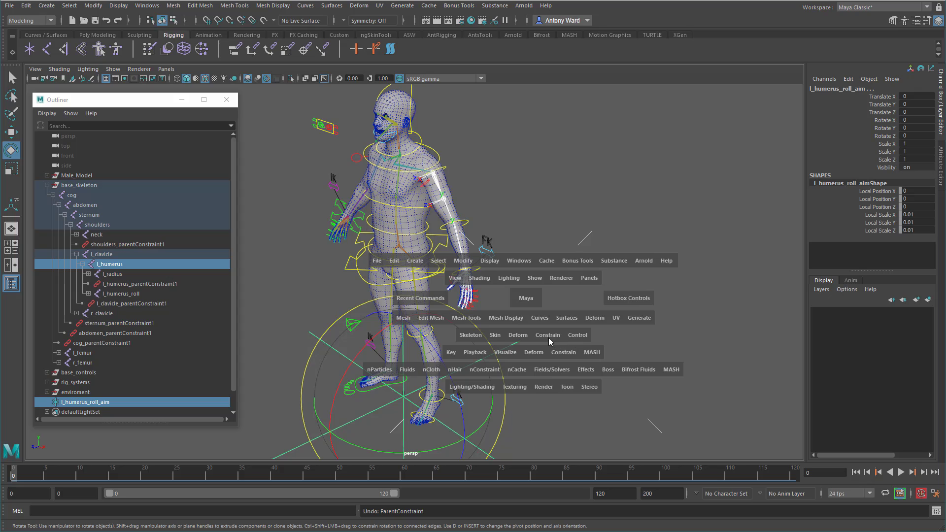
{"action": "left_click_drag", "start_coordinate": [548, 338], "coordinate": [639, 353]}
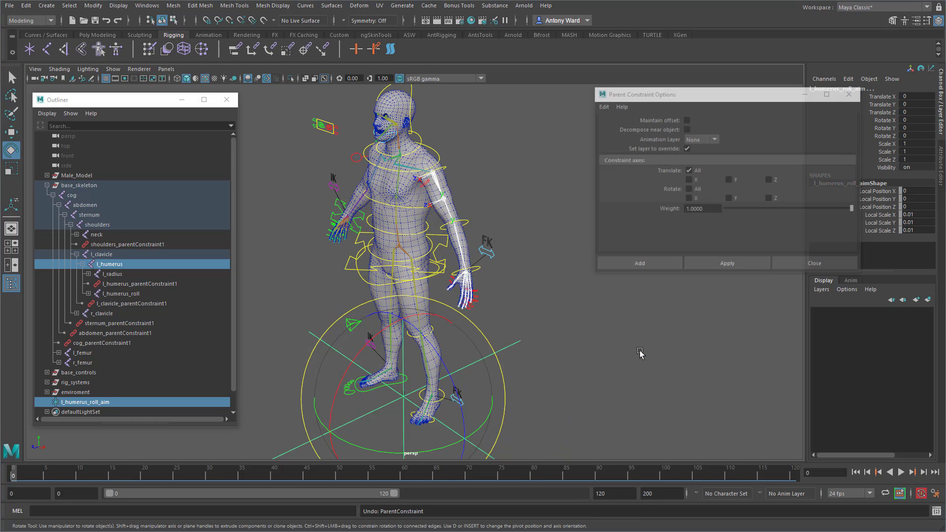
{"action": "left_click", "coordinate": [697, 191]}
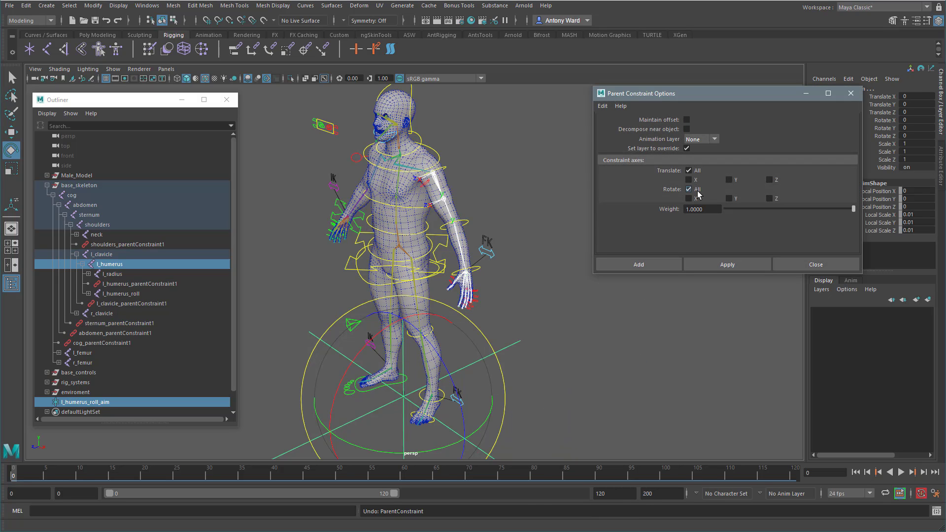
{"action": "left_click", "coordinate": [660, 264]}
{"action": "scroll", "coordinate": [566, 274], "scroll_direction": "up", "scroll_amount": 5}
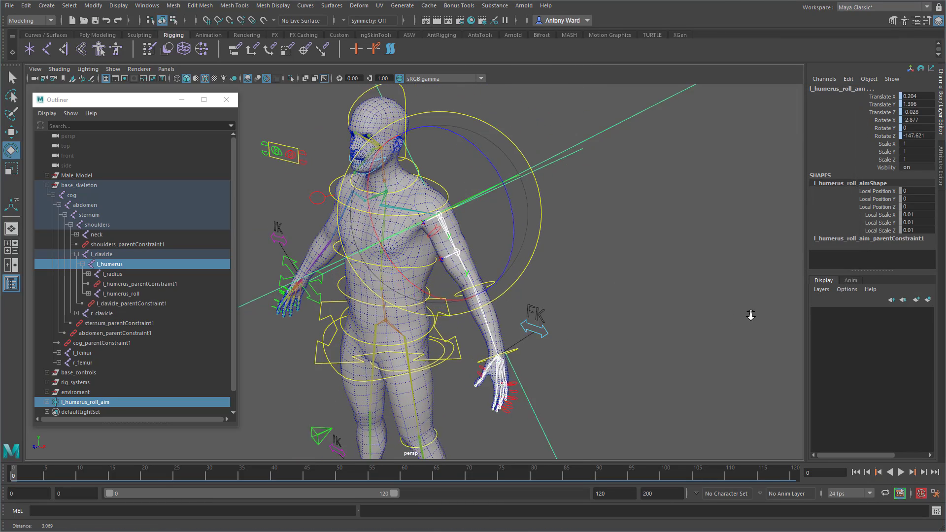
{"action": "scroll", "coordinate": [750, 315], "scroll_direction": "up", "scroll_amount": 3}
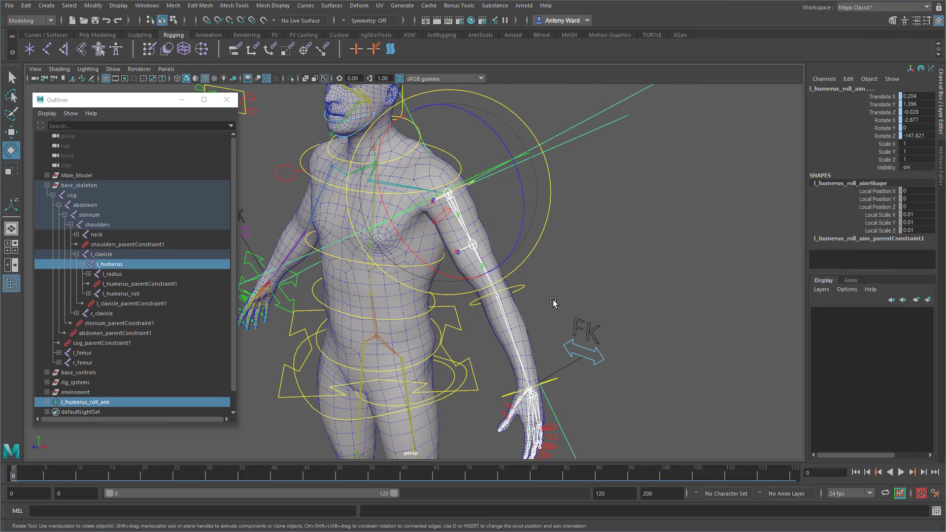
Remove the parent constraint from the l_humerus_roll_aim locator and set its Scale X, Y and Z to 0.1
{"action": "left_click", "coordinate": [89, 402]}
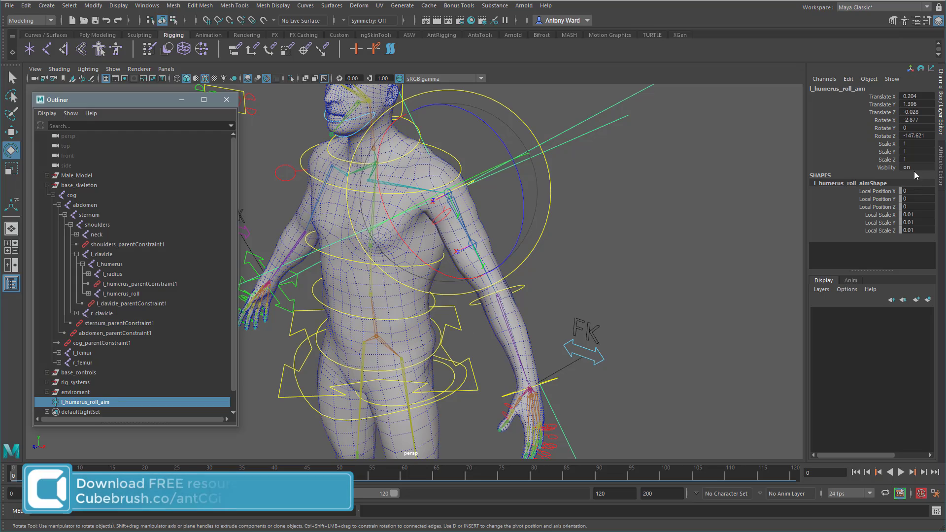
{"action": "left_click_drag", "start_coordinate": [915, 159], "coordinate": [915, 144]}
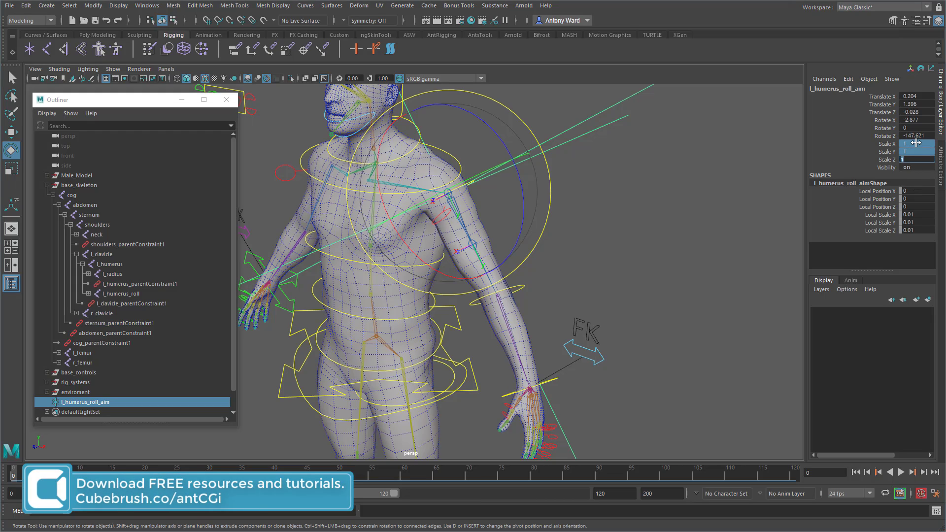
{"action": "type", "text": ".1"}
{"action": "key", "text": "Return"}
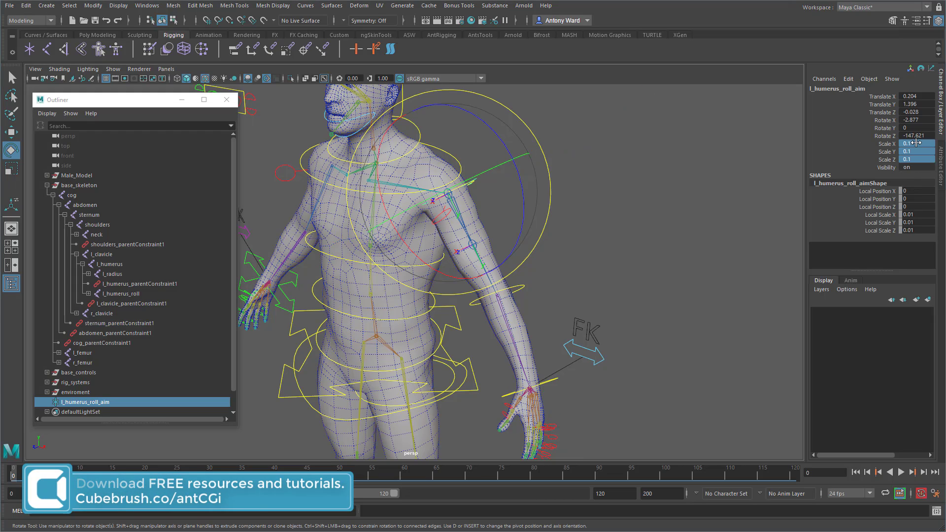
Move the l_humerus_roll_aim locator out behind the left shoulder to about 0.199, 1.404, -0.209 and deselect it
{"action": "key", "text": "f"}
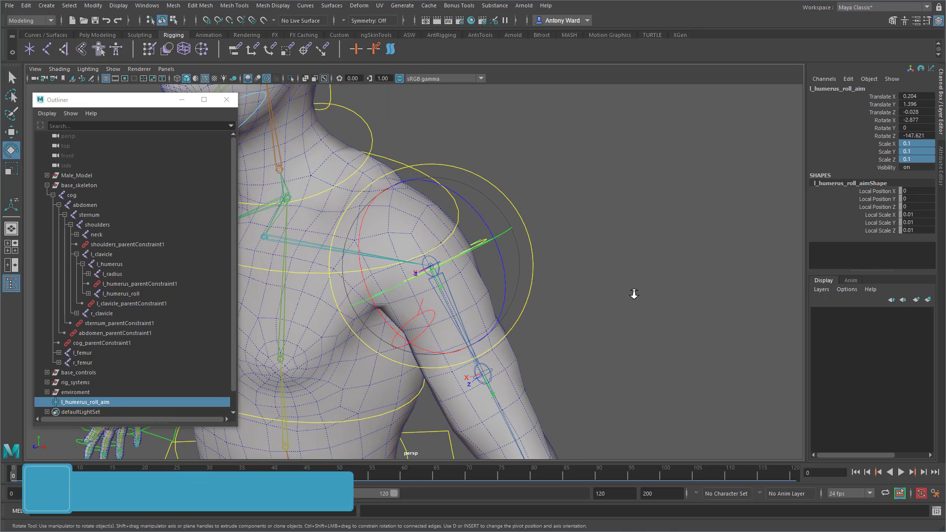
{"action": "key", "text": "w"}
{"action": "left_click_drag", "start_coordinate": [422, 330], "coordinate": [411, 247], "text": "alt"}
{"action": "left_click_drag", "start_coordinate": [521, 282], "coordinate": [529, 278], "text": "alt"}
{"action": "left_click_drag", "start_coordinate": [617, 340], "coordinate": [589, 350], "text": "alt"}
{"action": "left_click", "coordinate": [589, 349]}
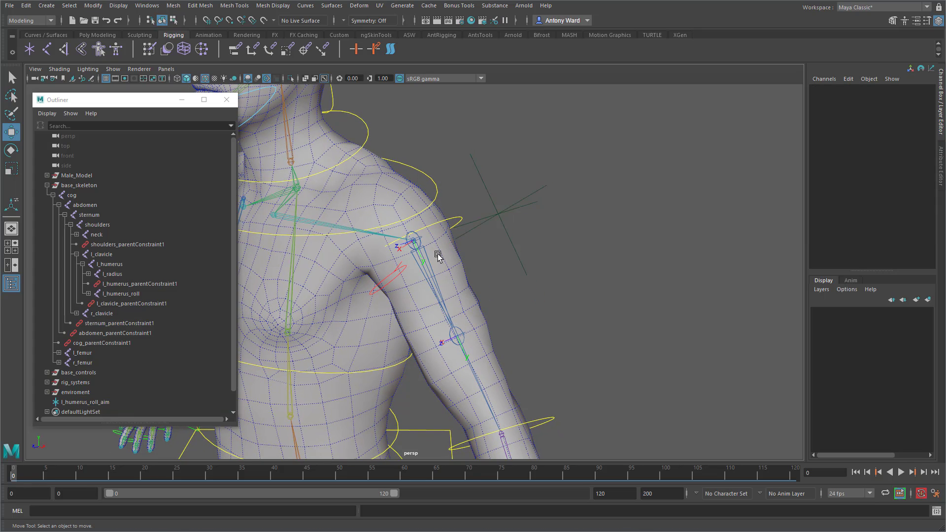
Open the Aim Constraint options, reset them to their defaults and move the dialog clear of the channel values
{"action": "left_click", "coordinate": [413, 242]}
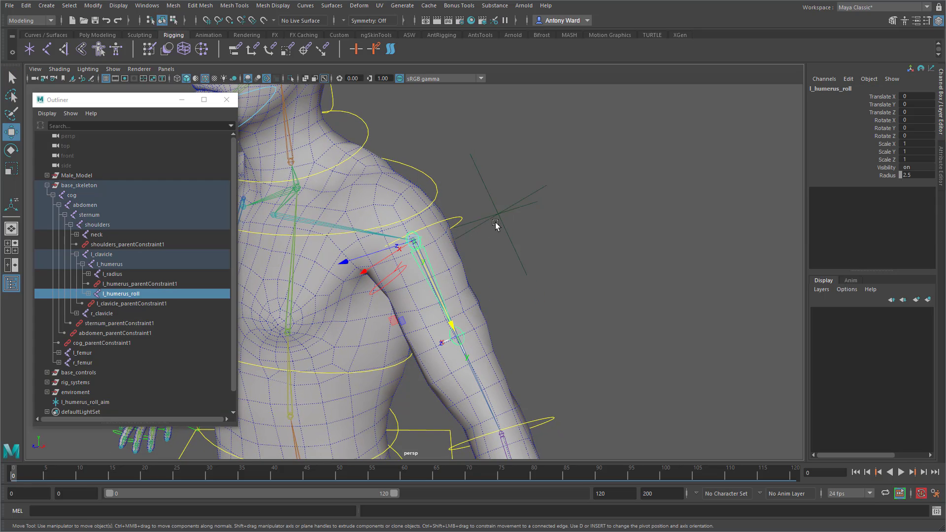
{"action": "middle_click_drag", "start_coordinate": [551, 342], "coordinate": [526, 338], "text": "alt"}
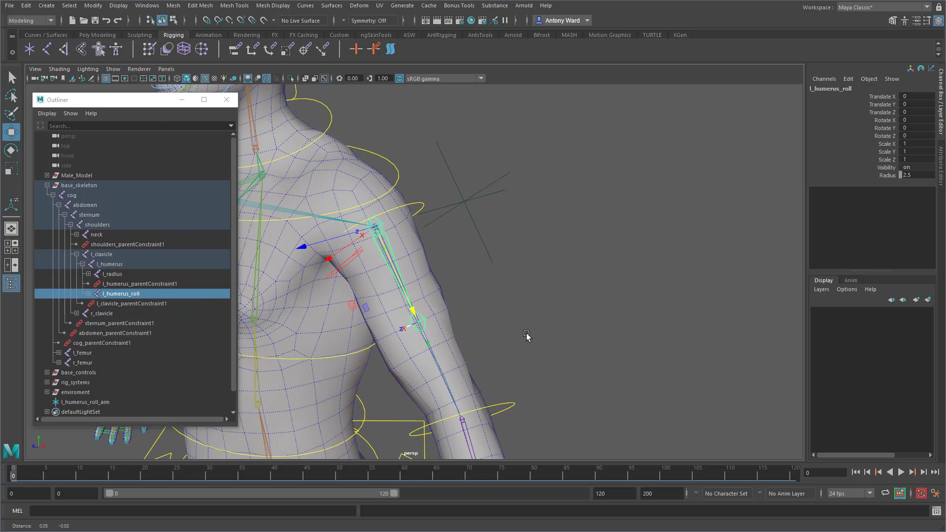
{"action": "left_click", "coordinate": [530, 251]}
{"action": "key", "text": "space"}
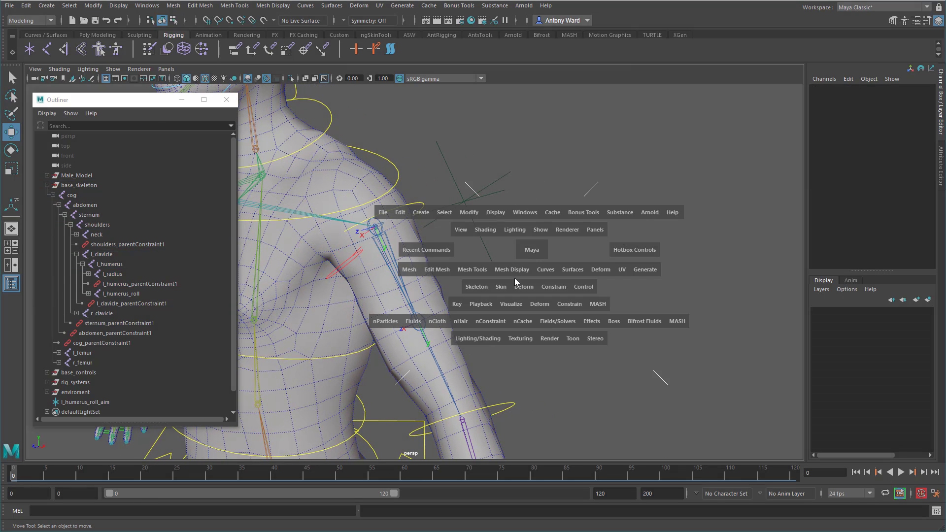
{"action": "left_click", "coordinate": [559, 287]}
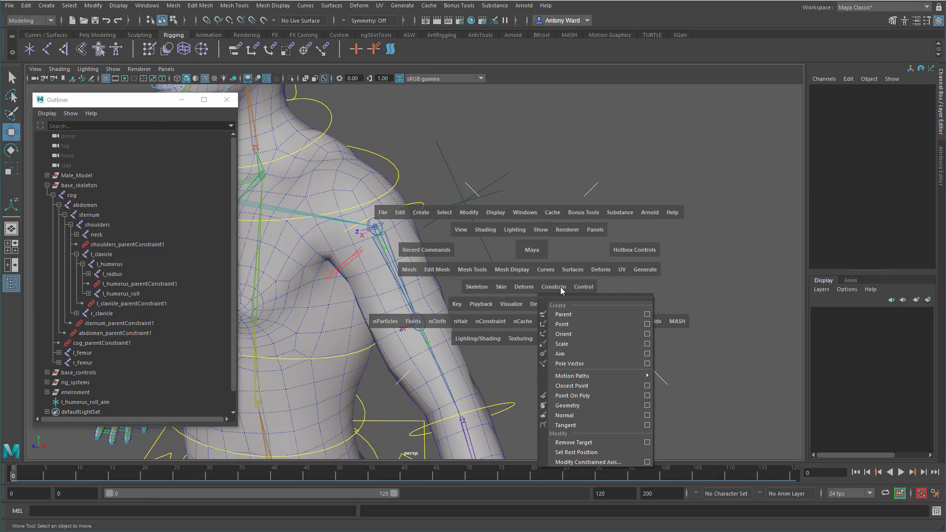
{"action": "left_click", "coordinate": [648, 354]}
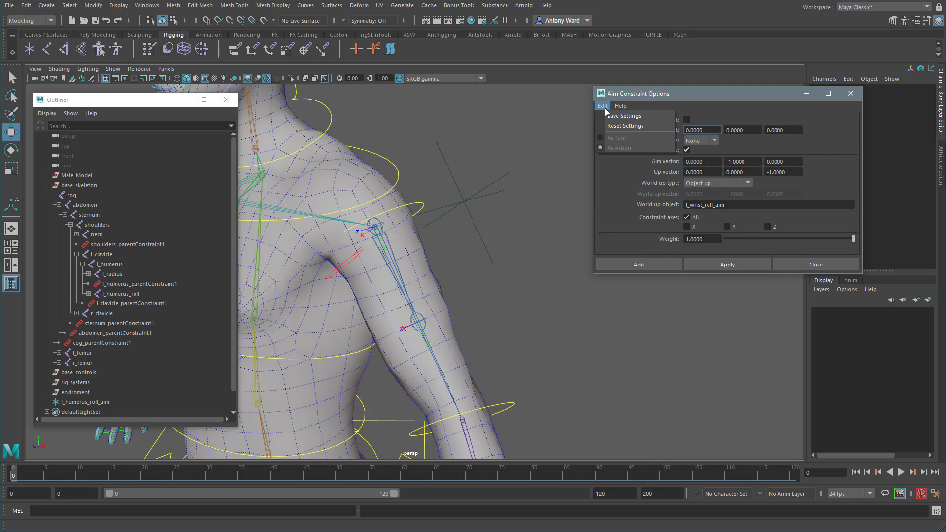
{"action": "left_click_drag", "start_coordinate": [491, 211], "coordinate": [471, 222], "text": "alt"}
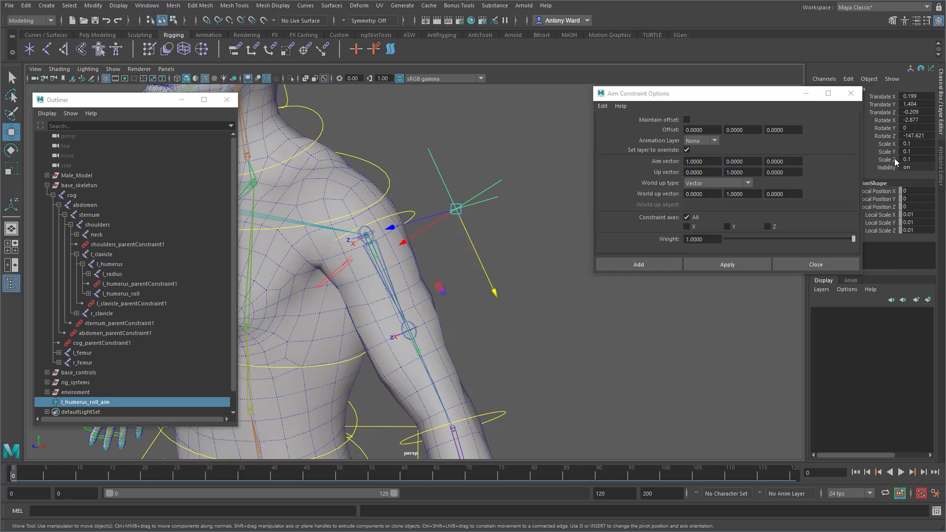
{"action": "left_click_drag", "start_coordinate": [737, 96], "coordinate": [672, 102]}
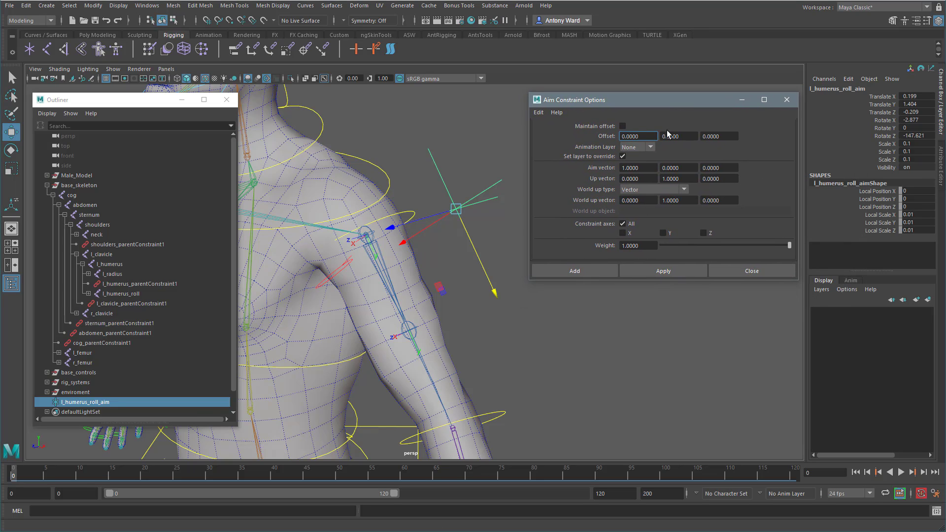
Select the l_humerus_roll joint to check its axes and set the aim constraint's aim vector to 0, 1, 0
{"action": "left_click", "coordinate": [455, 255]}
{"action": "left_click", "coordinate": [381, 246]}
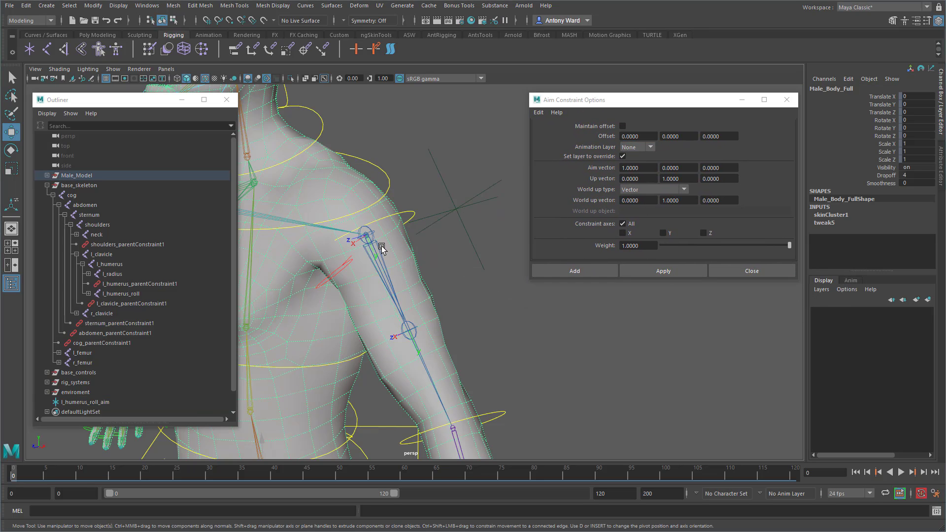
{"action": "left_click", "coordinate": [379, 249]}
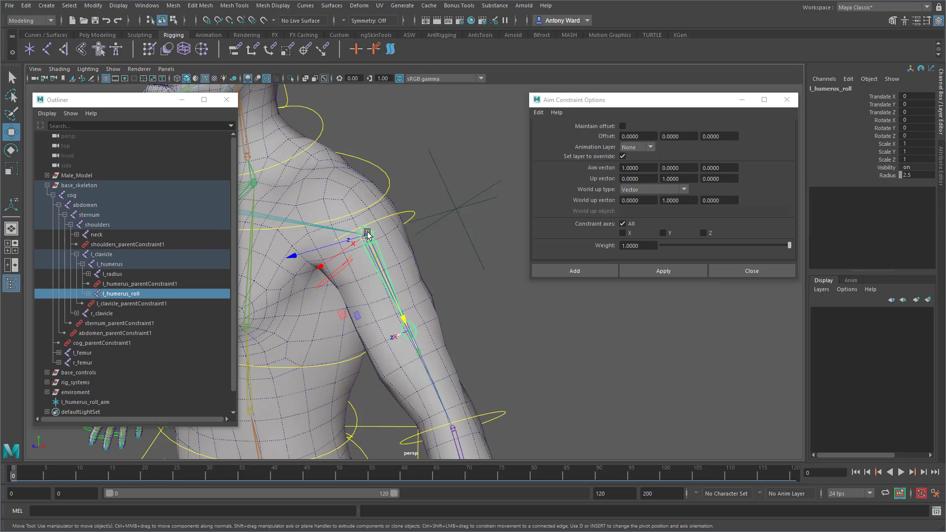
{"action": "middle_click_drag", "start_coordinate": [458, 439], "coordinate": [438, 380], "text": "alt"}
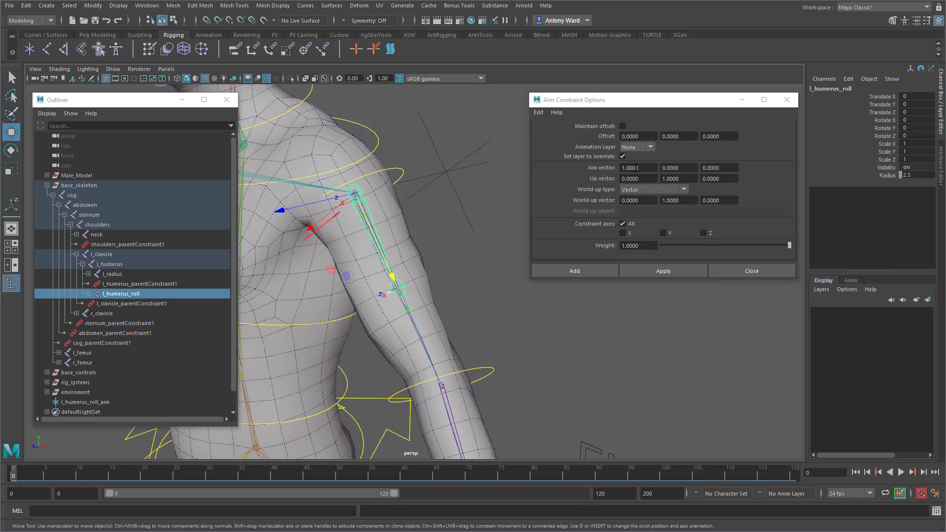
{"action": "left_click_drag", "start_coordinate": [640, 167], "coordinate": [593, 166]}
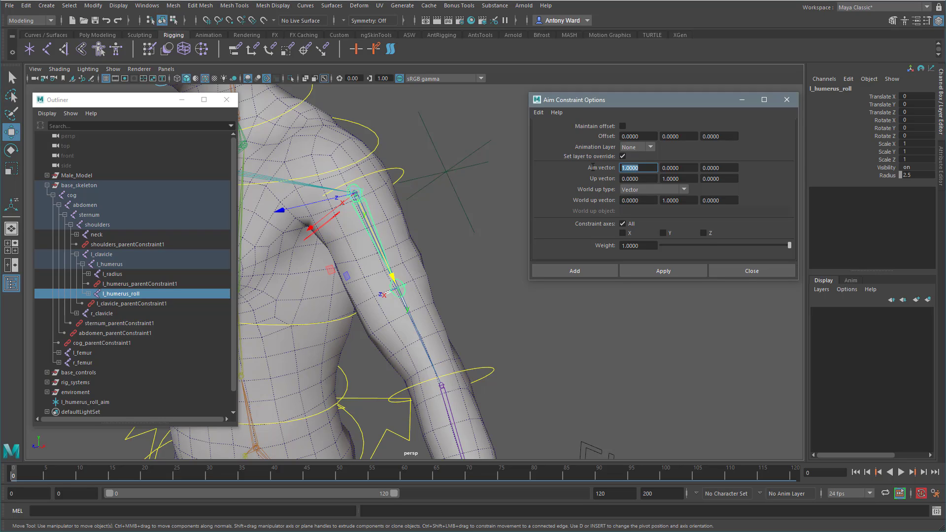
{"action": "type", "text": "0"}
{"action": "key", "text": "Tab"}
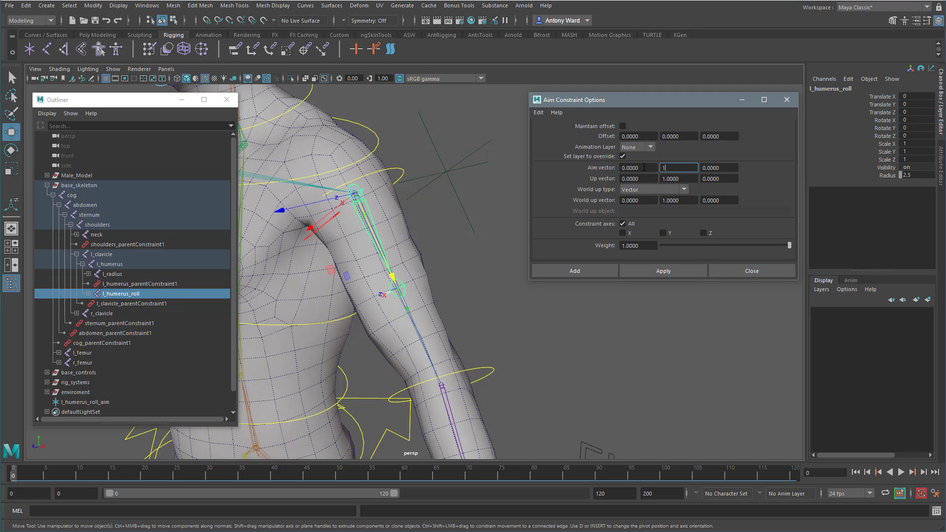
{"action": "type", "text": "1"}
{"action": "key", "text": "Return"}
Set the aim constraint's world up type to Object up and use the l_humerus_roll_aim locator as world up object
{"action": "left_click", "coordinate": [662, 190]}
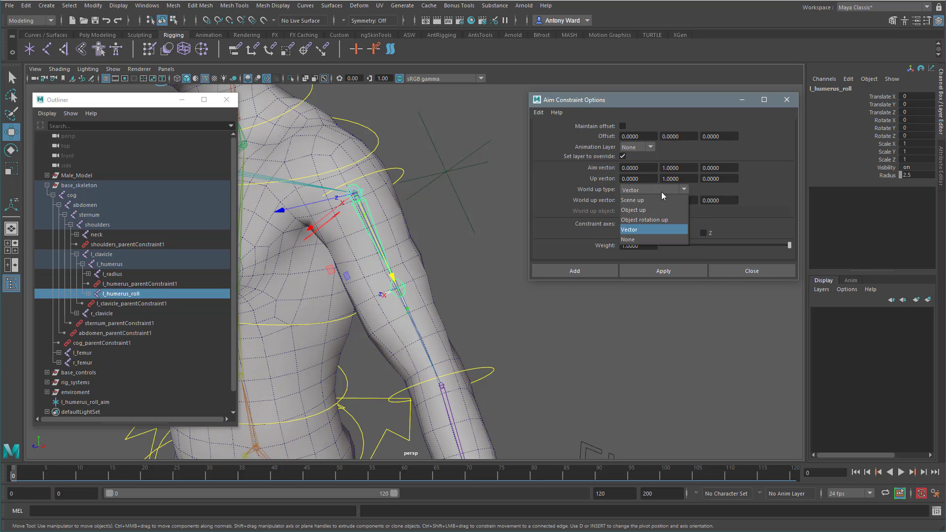
{"action": "left_click", "coordinate": [655, 209]}
{"action": "left_click", "coordinate": [445, 170]}
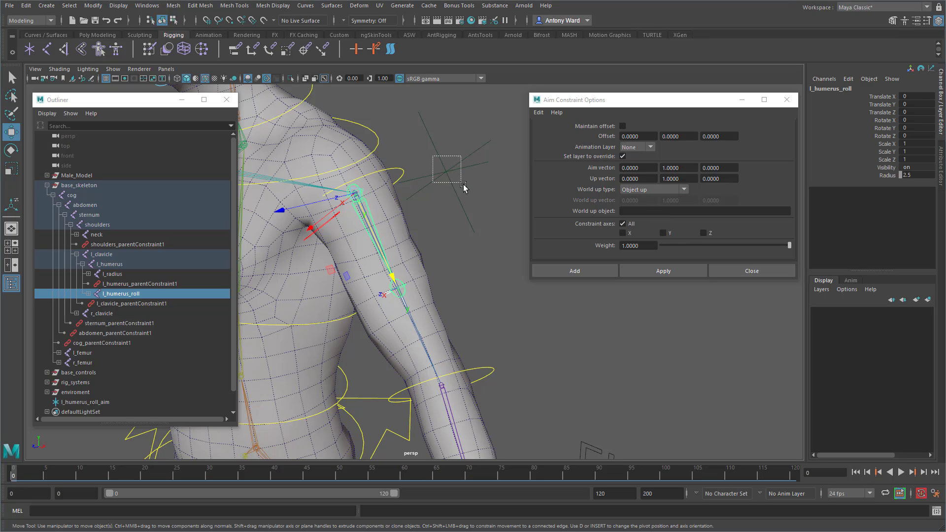
{"action": "left_click", "coordinate": [859, 89]}
{"action": "key", "text": "ctrl+c"}
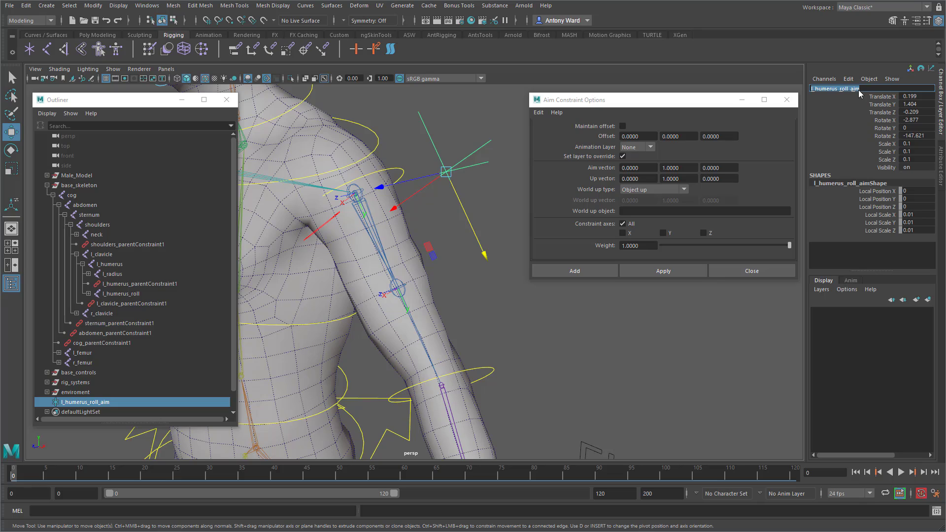
{"action": "left_click", "coordinate": [698, 209]}
{"action": "key", "text": "ctrl+v"}
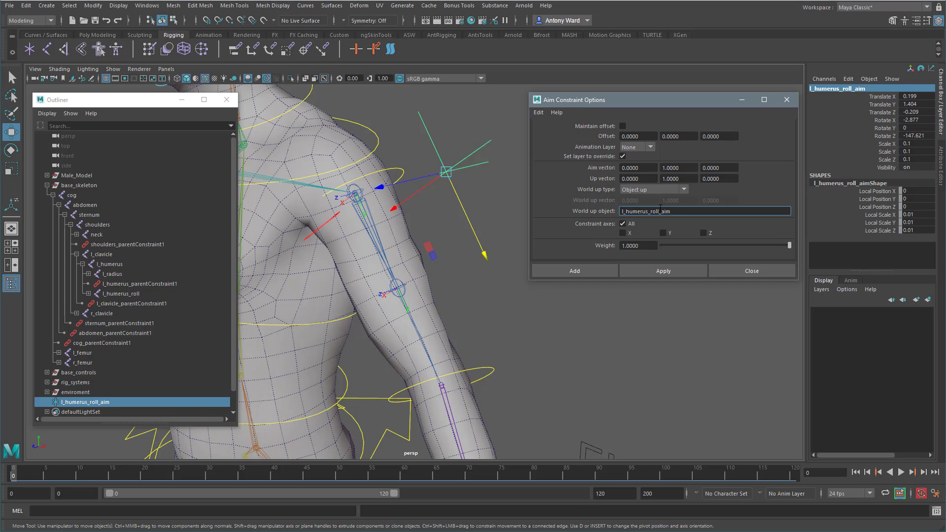
{"action": "key", "text": "Return"}
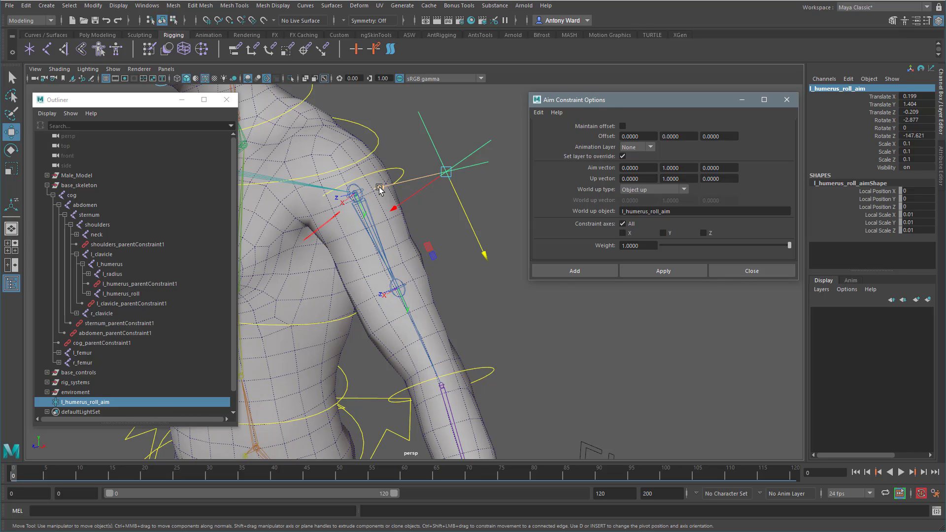
Set the aim constraint's up vector to 0, 0, -1
{"action": "left_click_drag", "start_coordinate": [680, 178], "coordinate": [653, 178]}
{"action": "type", "text": "0"}
{"action": "key", "text": "Return"}
{"action": "left_click", "coordinate": [727, 178]}
{"action": "type", "text": "-1"}
{"action": "key", "text": "Return"}
Add the aim constraint so the l_humerus_roll joint aims at l_radius
{"action": "left_click", "coordinate": [370, 211]}
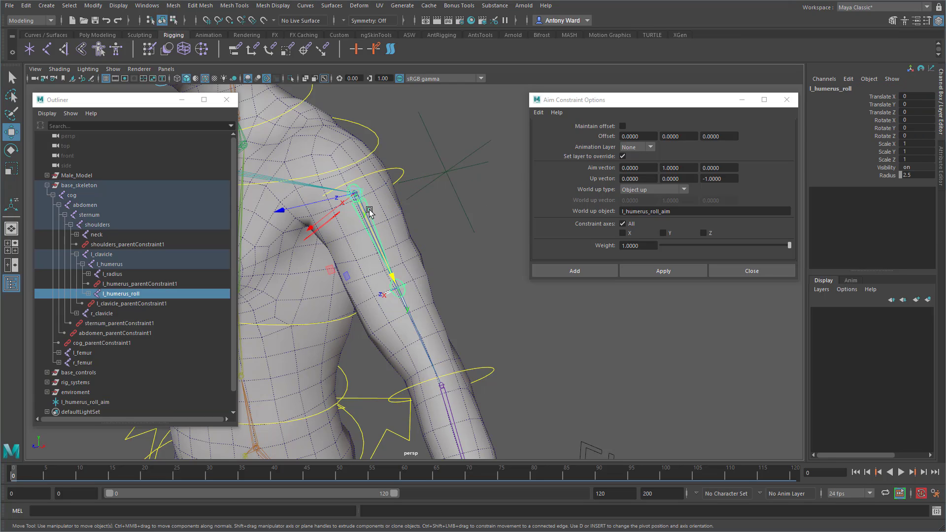
{"action": "left_click", "coordinate": [442, 387]}
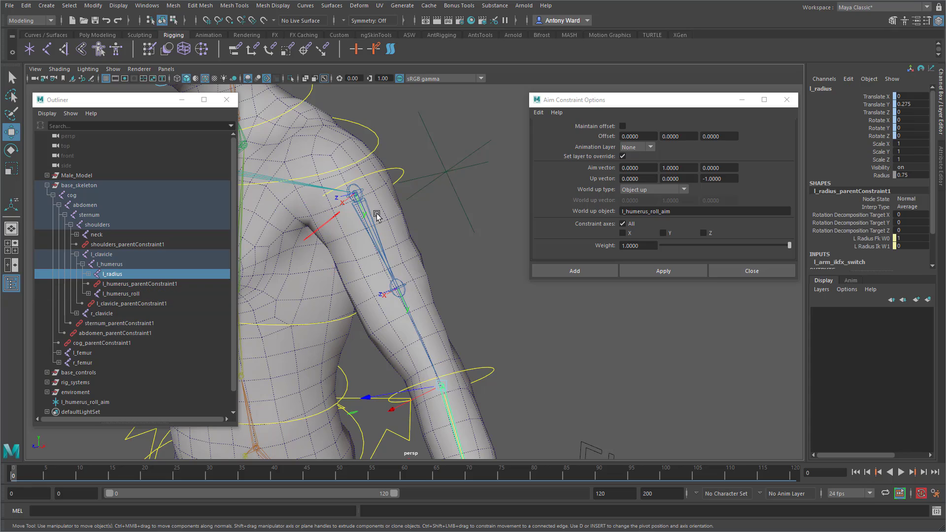
{"action": "left_click", "coordinate": [362, 192], "text": "shift"}
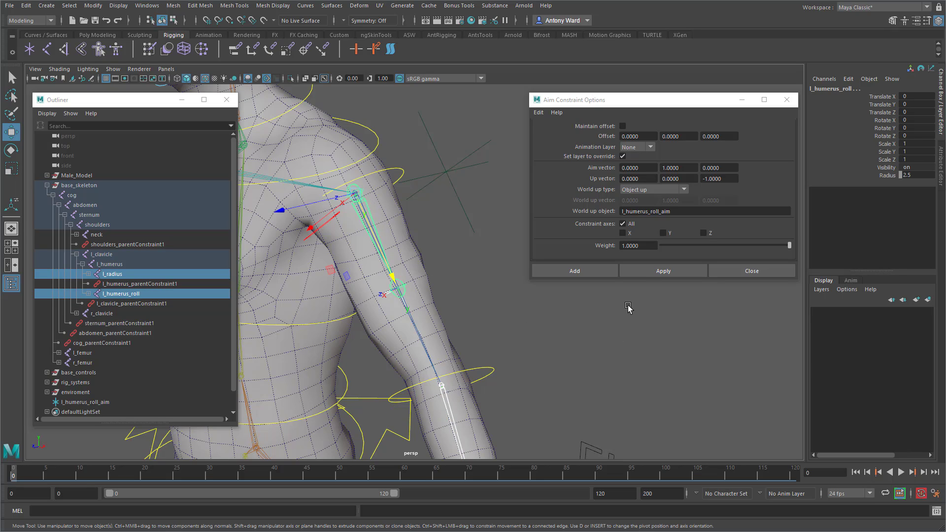
{"action": "left_click", "coordinate": [606, 271]}
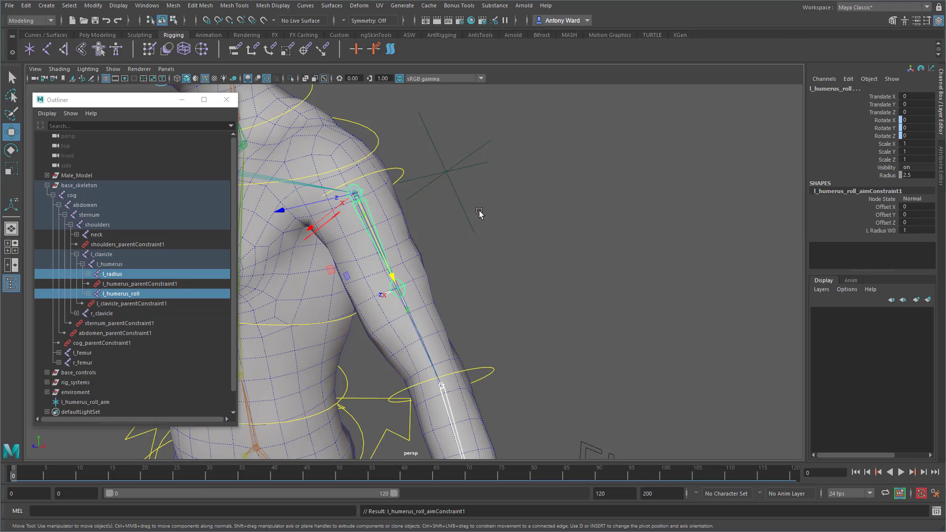
Test-move the l_humerus_roll_aim locator along its X axis and undo the move
{"action": "left_click", "coordinate": [443, 165]}
{"action": "left_click_drag", "start_coordinate": [399, 206], "coordinate": [371, 225]}
{"action": "key", "text": "ctrl+z"}
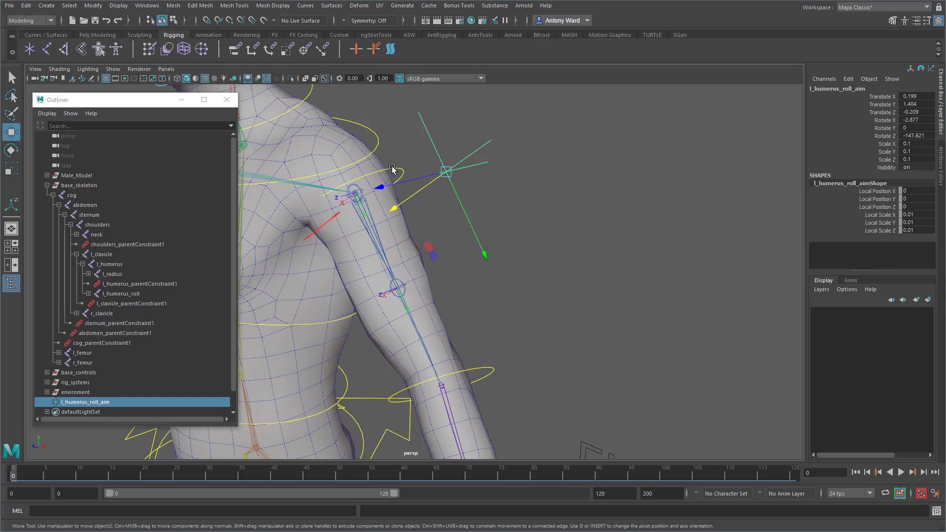
Test-rotate l_humerus_FK_ctrl around different axes and return its rotation to 0 on X, Y and Z
{"action": "left_click", "coordinate": [393, 169]}
{"action": "key", "text": "e"}
{"action": "middle_click_drag", "start_coordinate": [476, 277], "coordinate": [516, 283], "text": "alt"}
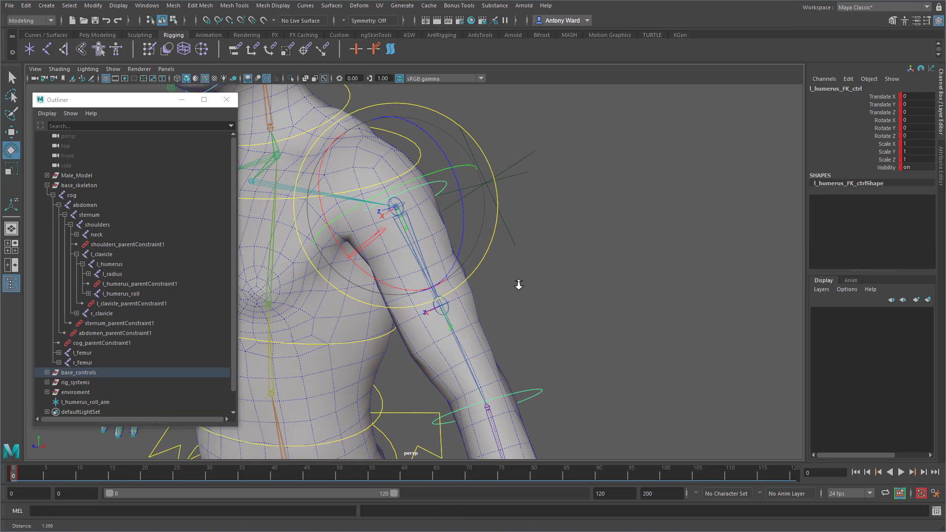
{"action": "right_click_drag", "start_coordinate": [516, 282], "coordinate": [528, 284], "text": "alt"}
{"action": "left_click_drag", "start_coordinate": [383, 279], "coordinate": [360, 266]}
{"action": "key", "text": "ctrl+z"}
{"action": "mouse_move", "coordinate": [464, 228]}
{"action": "left_mouse_down"}
{"action": "mouse_move", "coordinate": [458, 185]}
{"action": "mouse_move", "coordinate": [464, 227]}
{"action": "left_mouse_up"}
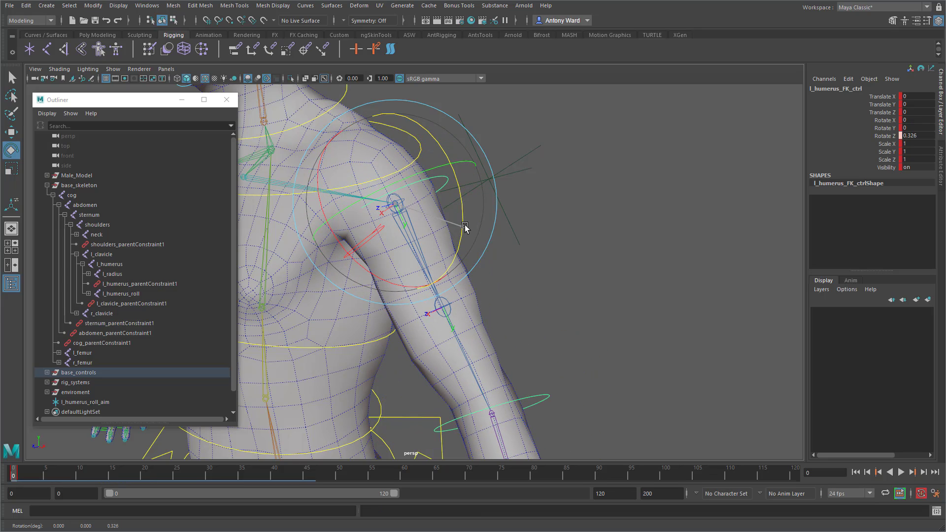
{"action": "key", "text": "ctrl+z"}
{"action": "left_click_drag", "start_coordinate": [424, 173], "coordinate": [395, 175]}
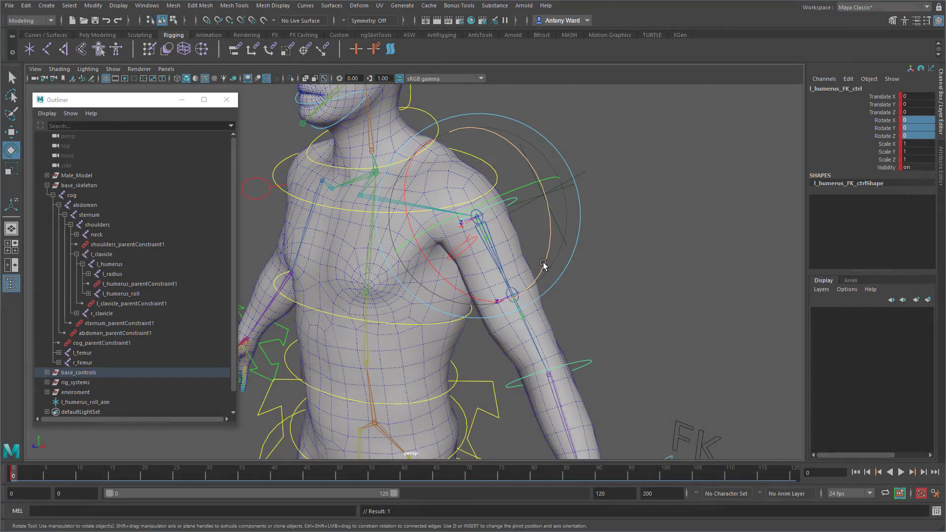
Test-rotate l_humerus_FK_ctrl to swing the left arm forward and up, and test-move the l_humerus_roll_aim locator
{"action": "left_click_drag", "start_coordinate": [545, 266], "coordinate": [534, 187]}
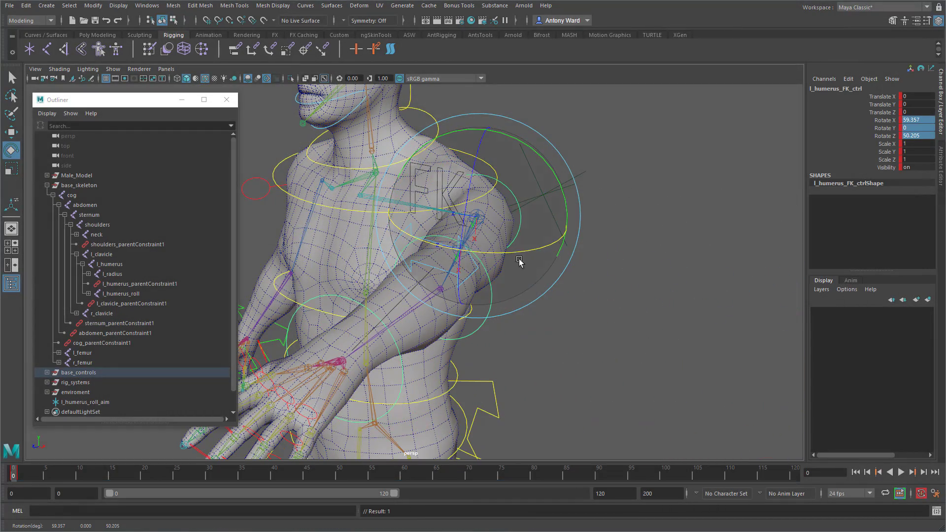
{"action": "left_click_drag", "start_coordinate": [537, 251], "coordinate": [483, 250]}
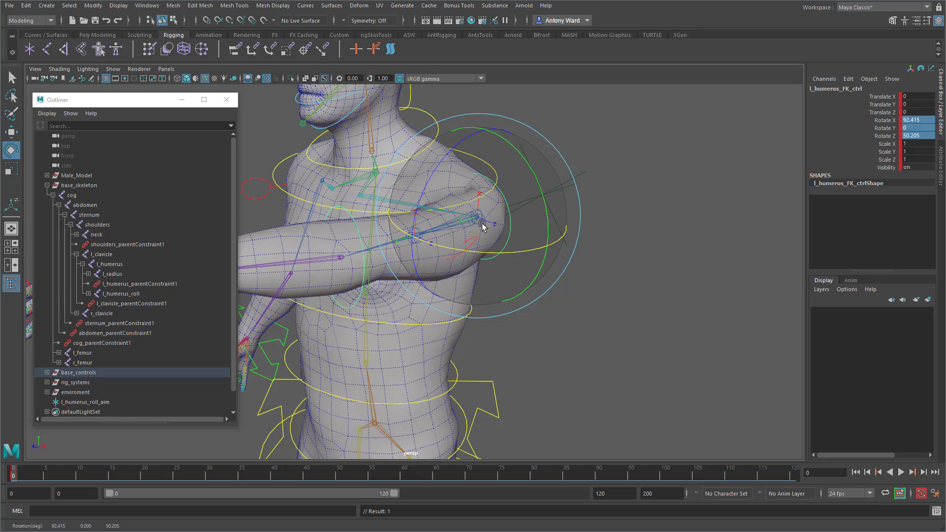
{"action": "mouse_move", "coordinate": [496, 252]}
{"action": "left_mouse_down"}
{"action": "mouse_move", "coordinate": [519, 249]}
{"action": "mouse_move", "coordinate": [502, 251]}
{"action": "left_mouse_up"}
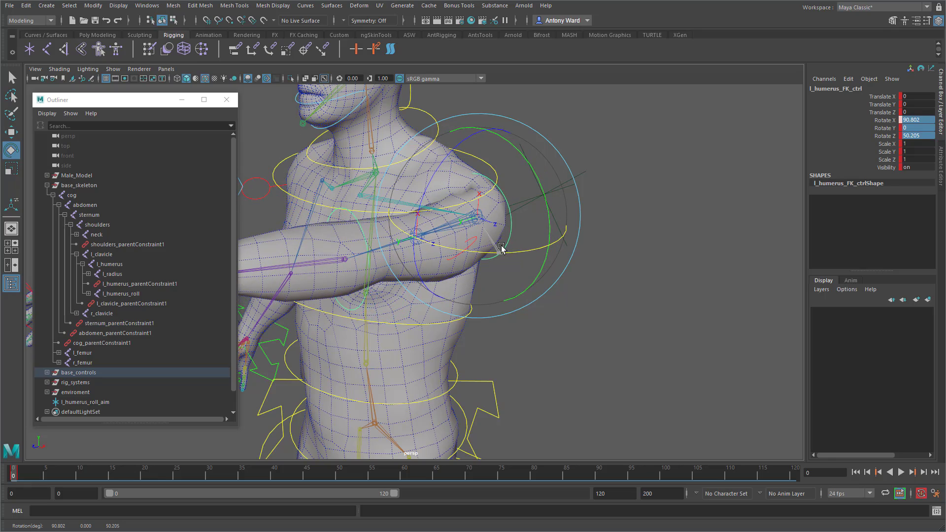
{"action": "left_click_drag", "start_coordinate": [624, 253], "coordinate": [504, 323], "text": "alt"}
{"action": "left_click", "coordinate": [556, 338]}
{"action": "key", "text": "w"}
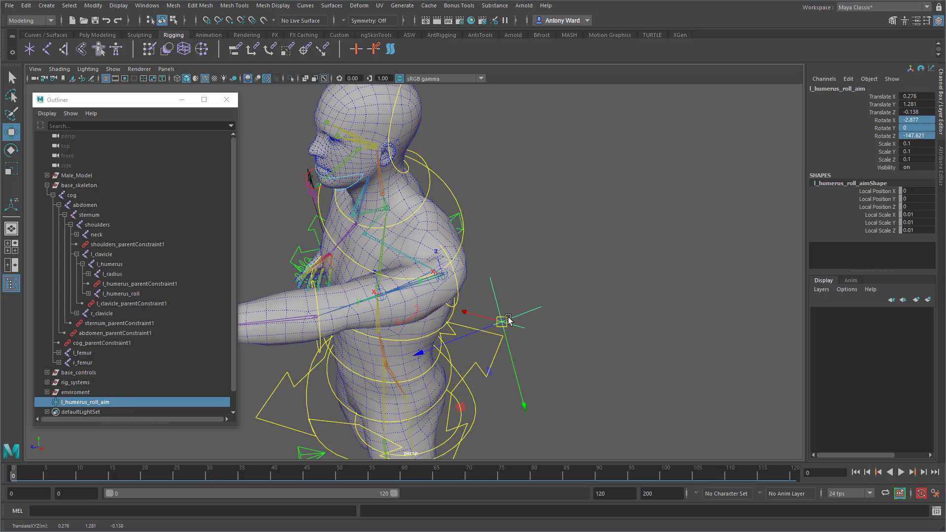
Undo the locator move and the arm rotations to restore l_humerus_FK_ctrl to its unrotated pose
{"action": "key", "text": "ctrl+z"}
{"action": "key", "text": "ctrl+z"}
{"action": "key", "text": "ctrl+z"}
{"action": "key", "text": "ctrl+z"}
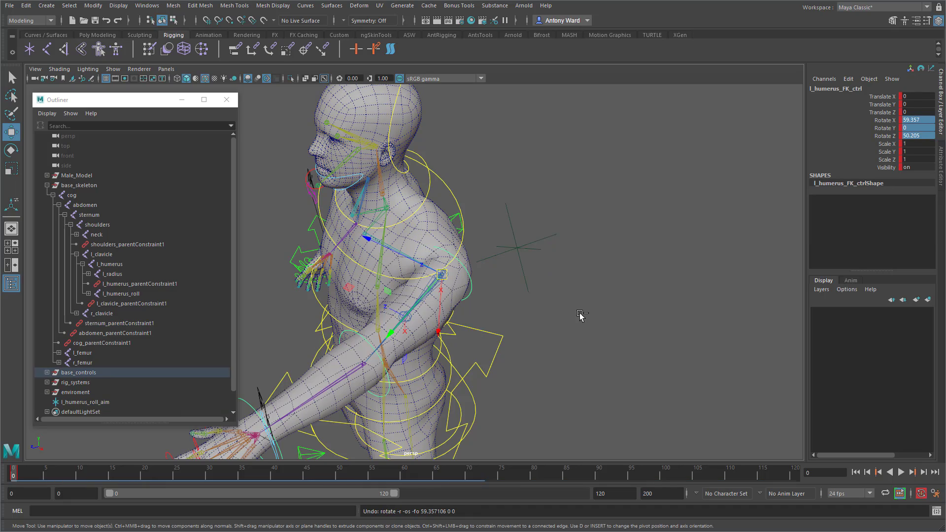
{"action": "key", "text": "ctrl+z"}
Duplicate the l_humerus_roll joint chain and move the copy along its Z axis, out behind the arm, to about -0.119
{"action": "left_click_drag", "start_coordinate": [560, 331], "coordinate": [574, 316], "text": "alt"}
{"action": "middle_click_drag", "start_coordinate": [573, 315], "coordinate": [532, 296], "text": "alt"}
{"action": "right_click_drag", "start_coordinate": [532, 296], "coordinate": [643, 291], "text": "alt"}
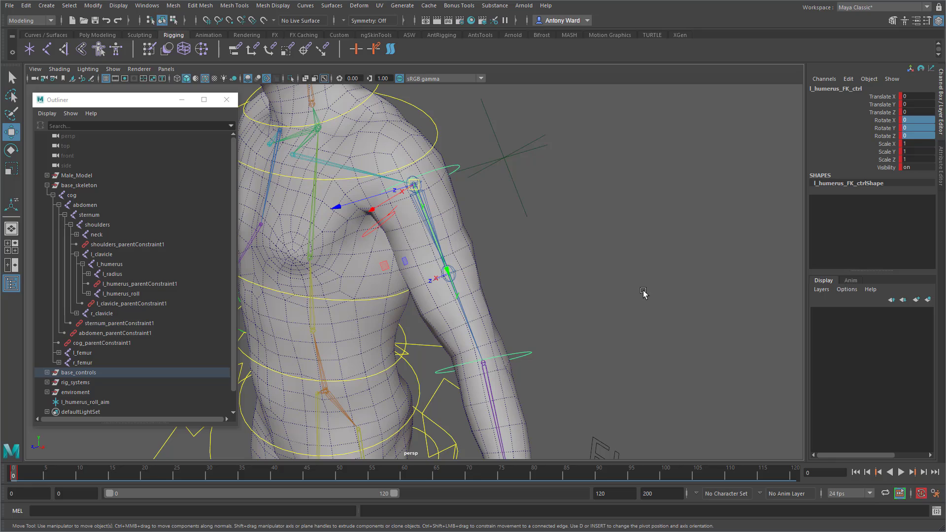
{"action": "middle_click_drag", "start_coordinate": [578, 266], "coordinate": [563, 274], "text": "alt"}
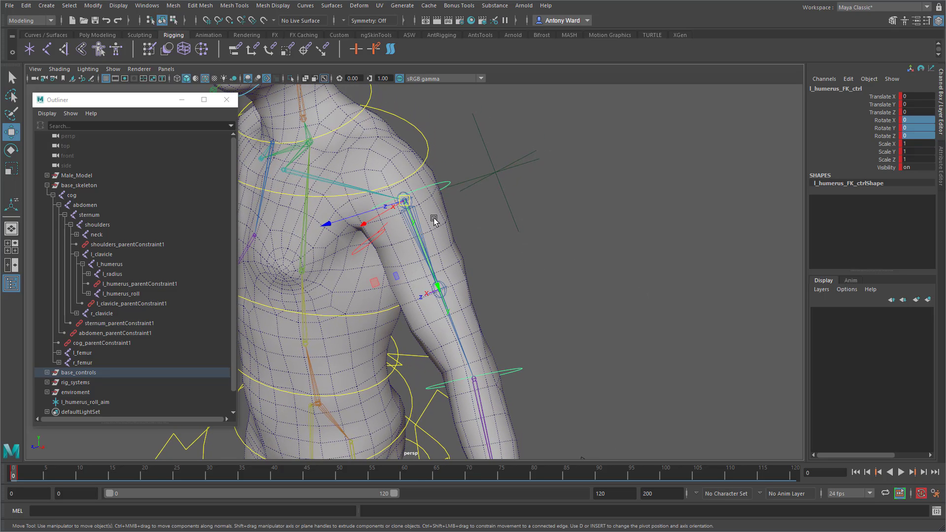
{"action": "left_click", "coordinate": [417, 212]}
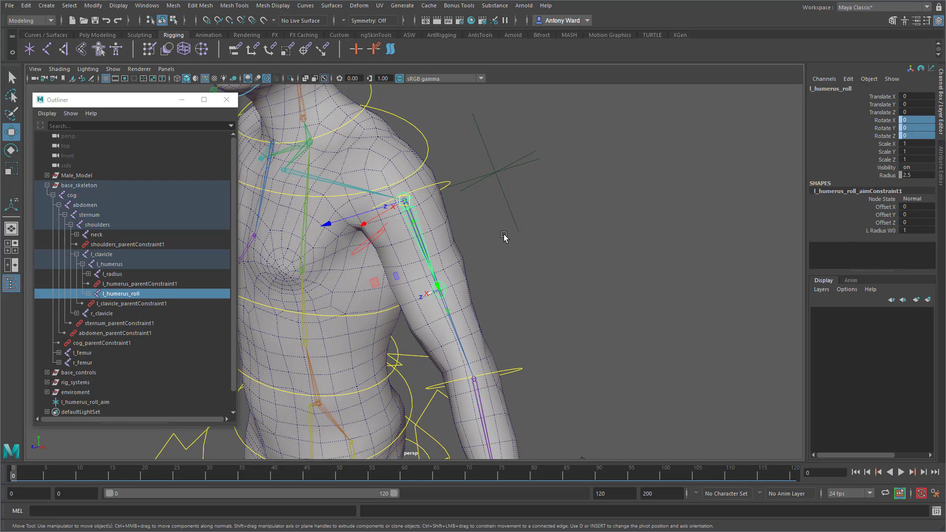
{"action": "key", "text": "ctrl+d"}
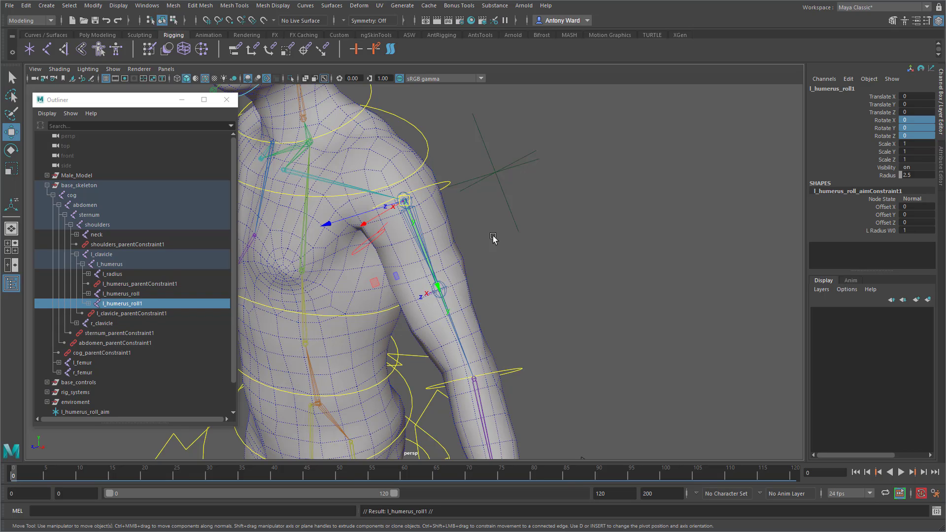
{"action": "left_click_drag", "start_coordinate": [336, 238], "coordinate": [394, 205]}
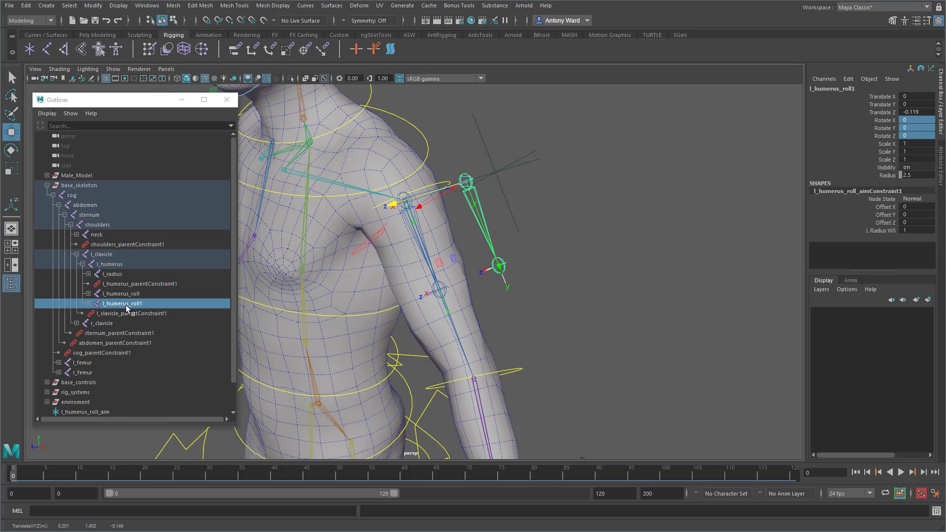
Move the duplicated l_humerus_roll1 chain out of base_skeleton to the top hierarchy level and delete its aim constraint
{"action": "middle_click_drag", "start_coordinate": [126, 307], "coordinate": [72, 178]}
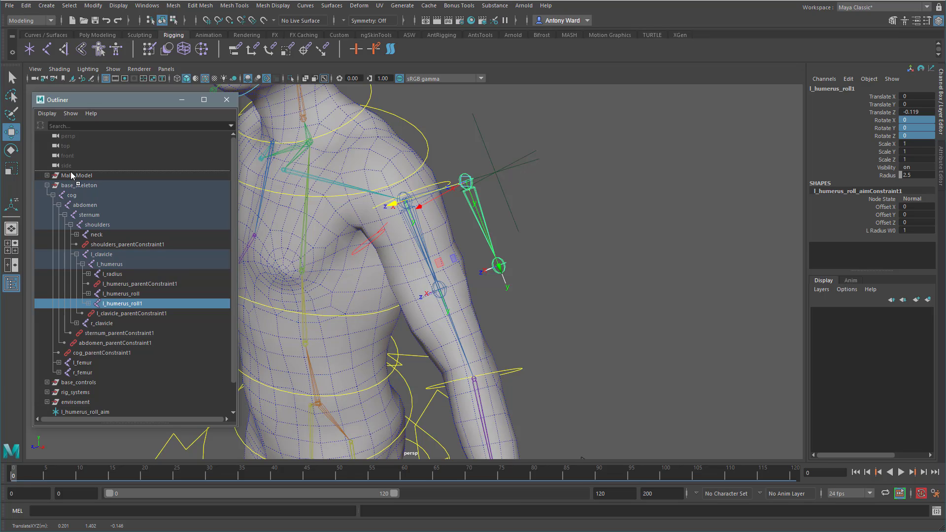
{"action": "middle_click_drag", "start_coordinate": [73, 176], "coordinate": [72, 176]}
{"action": "left_click", "coordinate": [47, 175]}
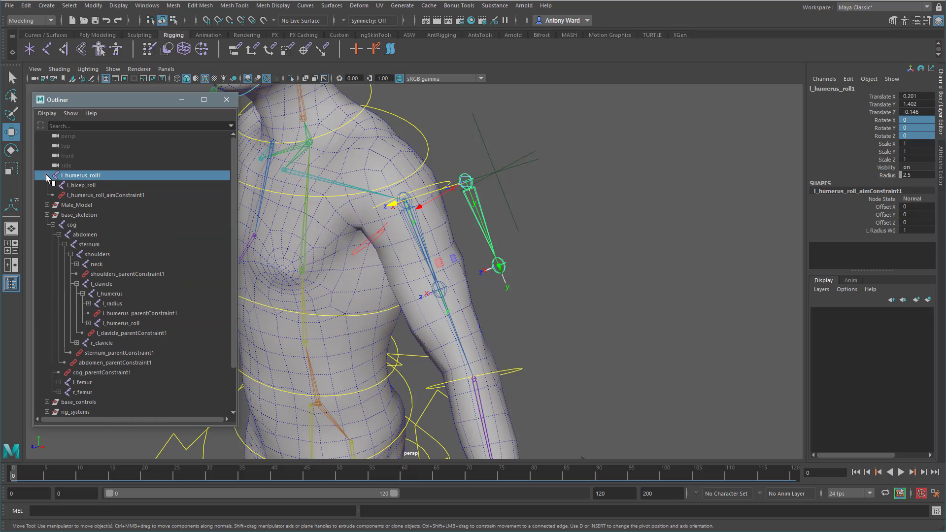
{"action": "left_click", "coordinate": [93, 195]}
{"action": "key", "text": "Delete"}
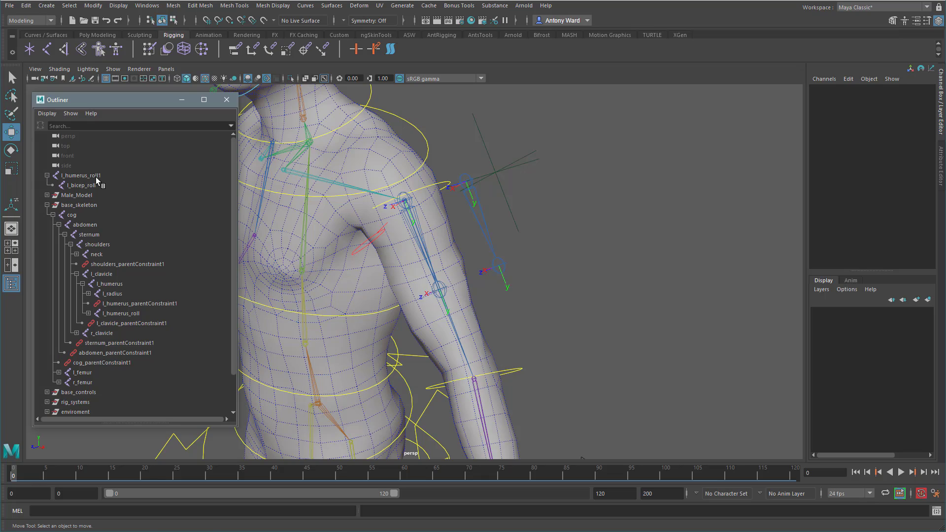
Rename the duplicated l_humerus_roll1 joint as l_humerus_roll_aim1
{"action": "double_click", "coordinate": [95, 176]}
{"action": "left_click", "coordinate": [96, 177]}
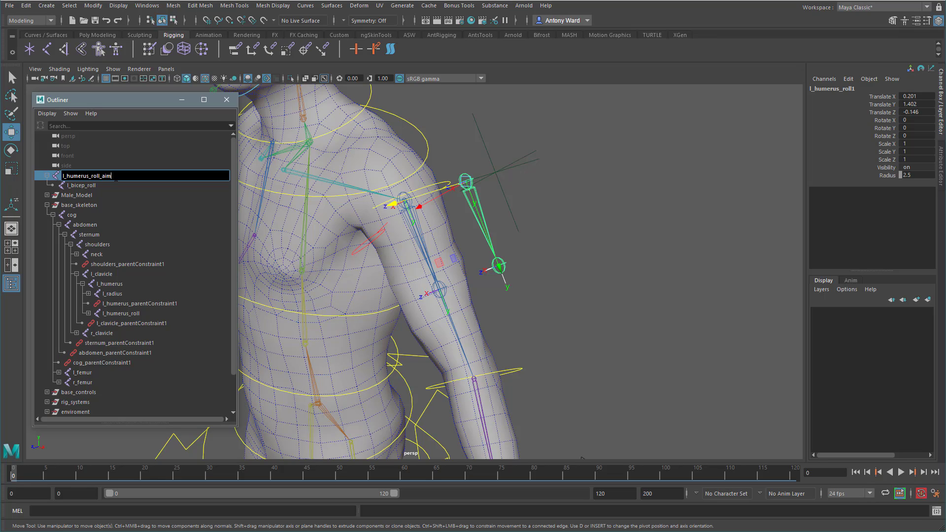
{"action": "type", "text": "1"}
{"action": "key", "text": "Return"}
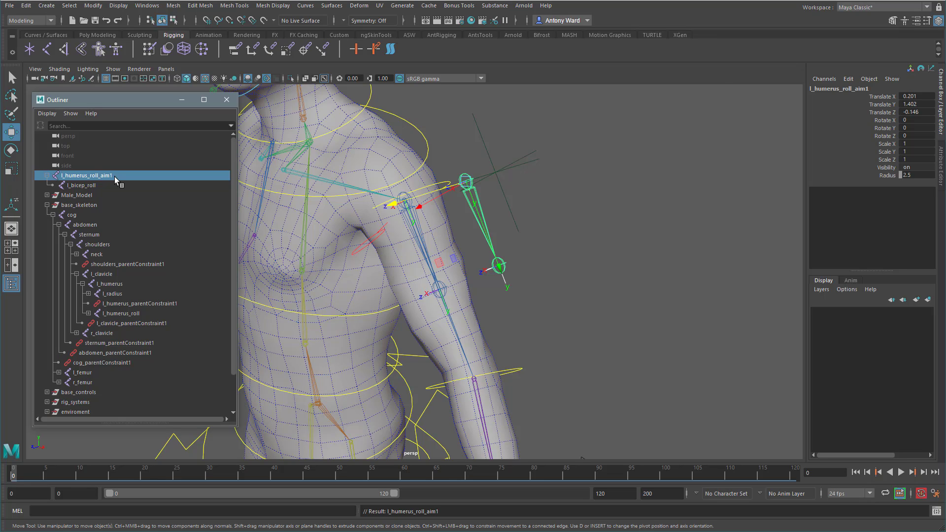
Rename the duplicated chain's root joint as l_humerus_follow
{"action": "double_click", "coordinate": [115, 178]}
{"action": "left_click", "coordinate": [115, 176]}
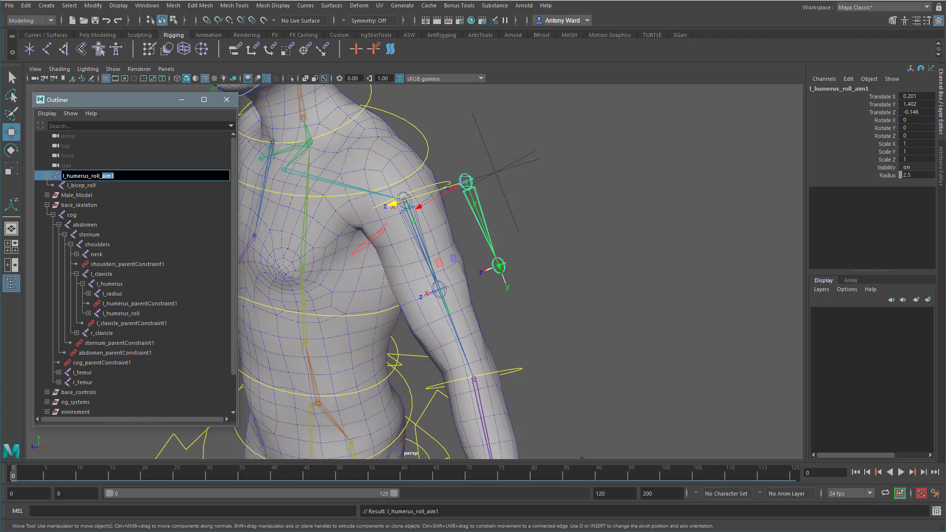
{"action": "type", "text": "fo"}
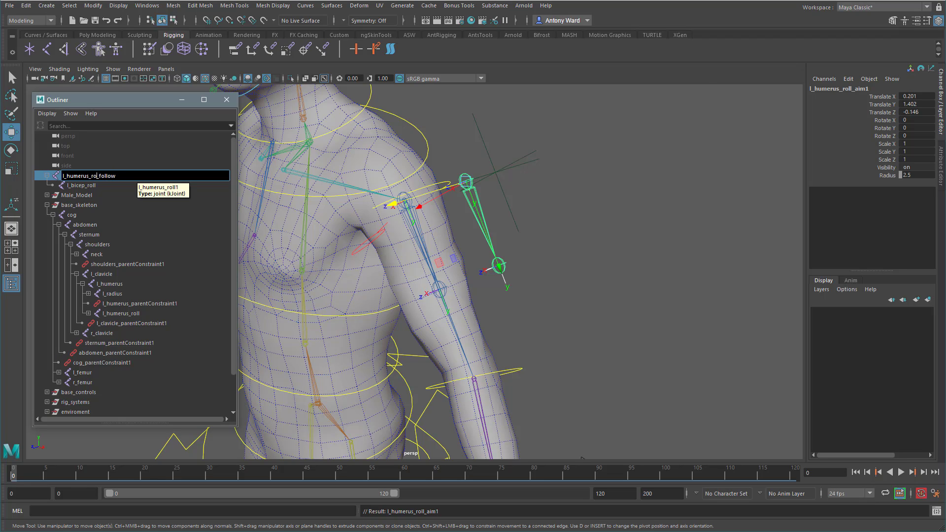
{"action": "key", "text": "Return"}
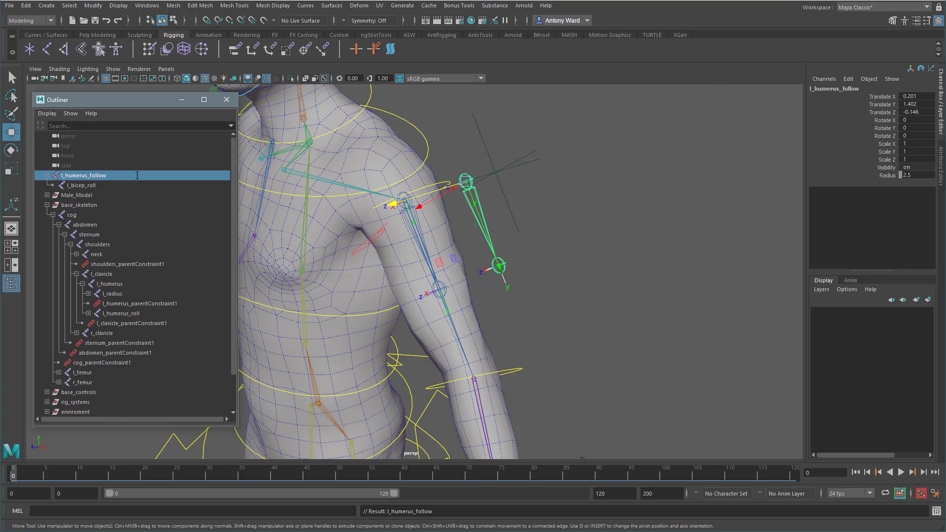
Rename the child joint under l_humerus_follow as l_bicep_follow, reusing the copied _follow suffix
{"action": "double_click", "coordinate": [105, 176]}
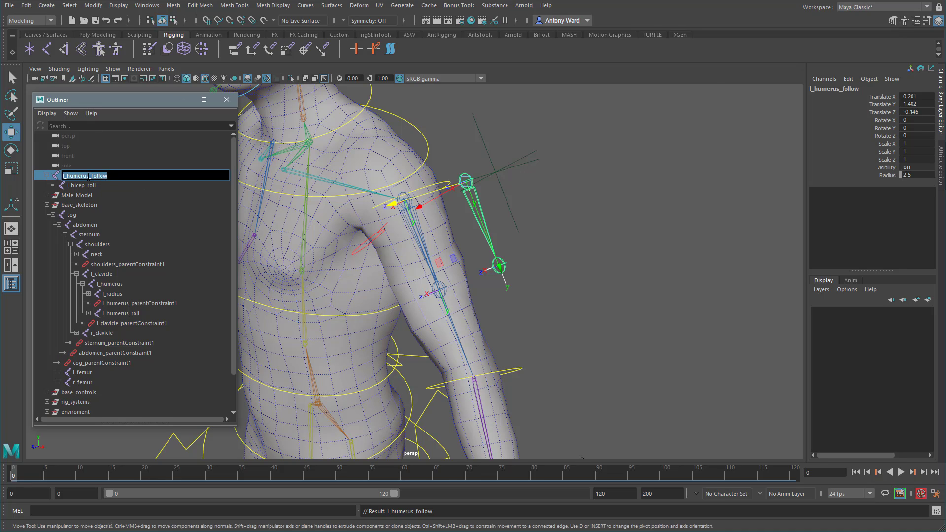
{"action": "left_click_drag", "start_coordinate": [90, 176], "coordinate": [127, 170]}
{"action": "key", "text": "ctrl+c"}
{"action": "left_click", "coordinate": [99, 185]}
{"action": "double_click", "coordinate": [99, 185]}
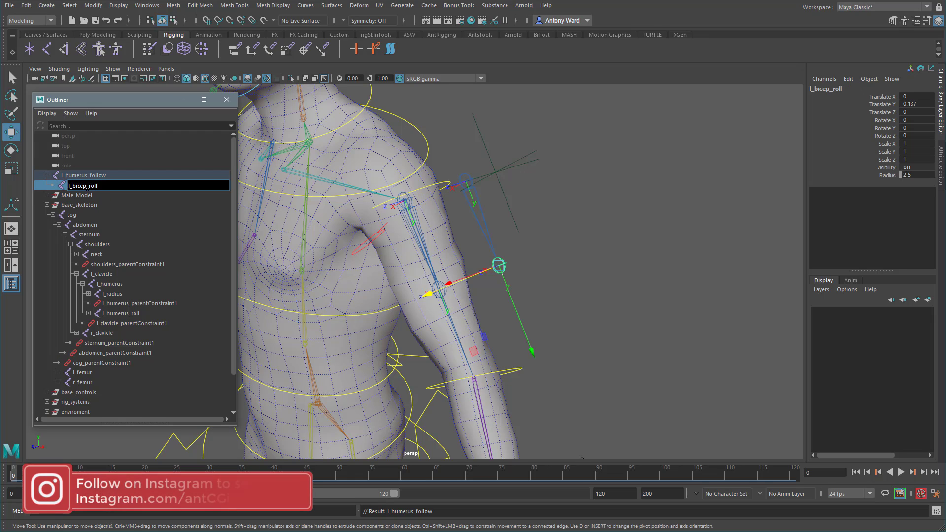
{"action": "left_click_drag", "start_coordinate": [88, 186], "coordinate": [107, 186]}
{"action": "key", "text": "ctrl+v"}
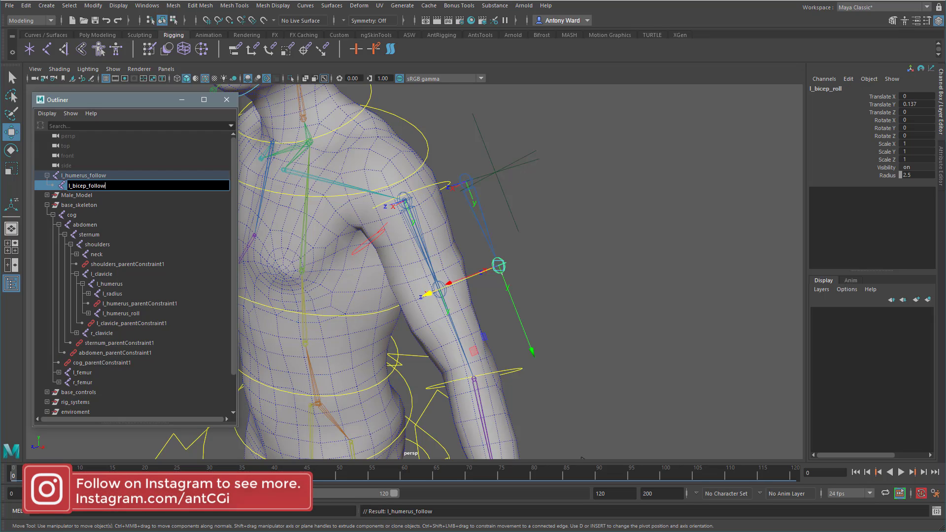
{"action": "key", "text": "Return"}
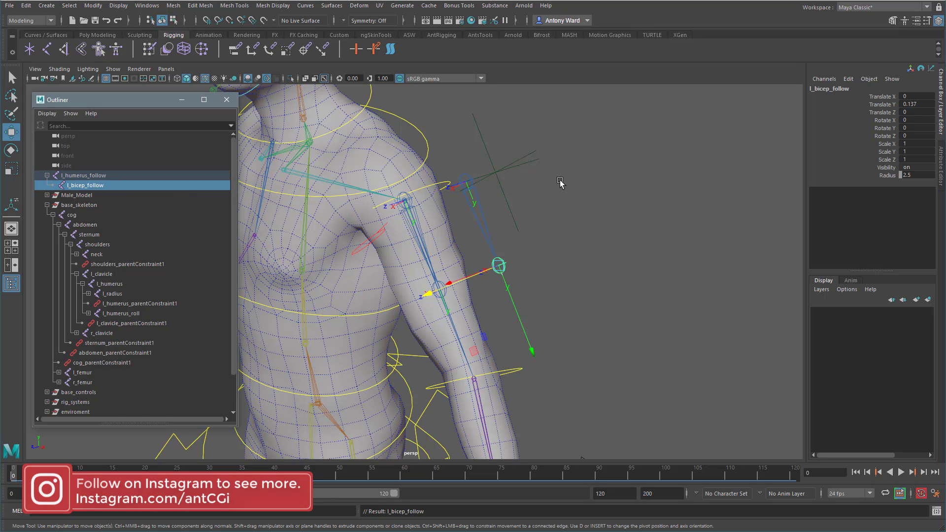
Parent the l_humerus_roll_aim locator under the l_humerus_follow joint
{"action": "left_click", "coordinate": [497, 148]}
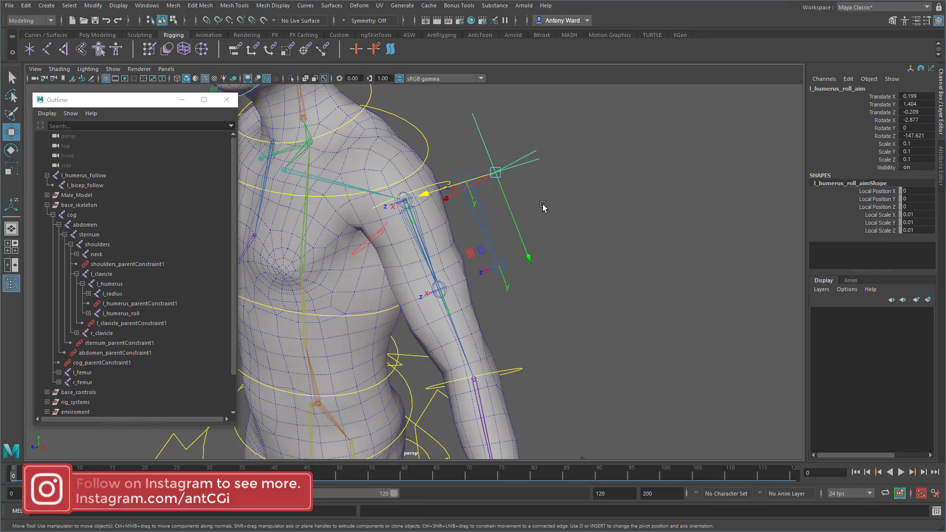
{"action": "left_click", "coordinate": [482, 215]}
{"action": "key", "text": "p"}
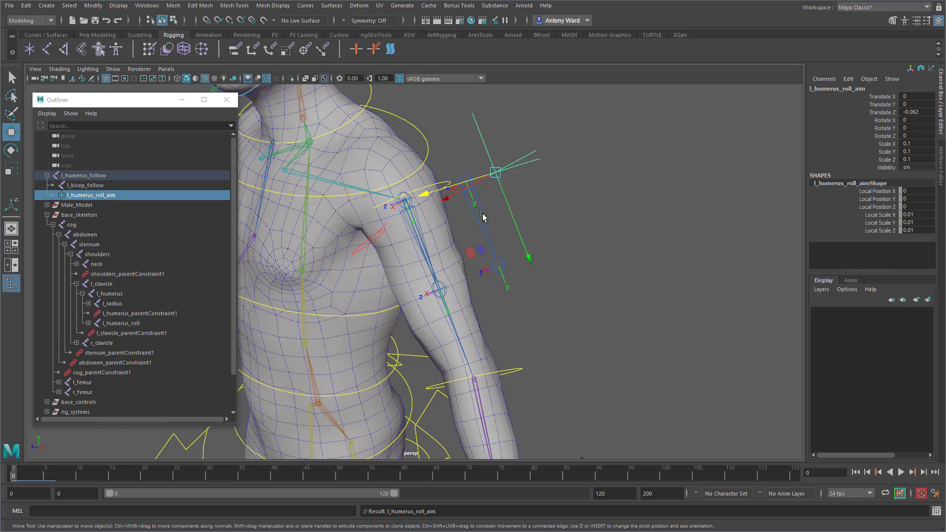
Test-rotate the l_humerus_follow joint and l_humerus_FK_ctrl, undoing each rotation
{"action": "left_click", "coordinate": [598, 204]}
{"action": "left_click", "coordinate": [477, 219]}
{"action": "key", "text": "e"}
{"action": "mouse_move", "coordinate": [476, 220]}
{"action": "left_mouse_down"}
{"action": "mouse_move", "coordinate": [493, 210]}
{"action": "mouse_move", "coordinate": [445, 200]}
{"action": "mouse_move", "coordinate": [491, 204]}
{"action": "mouse_move", "coordinate": [488, 217]}
{"action": "mouse_move", "coordinate": [468, 200]}
{"action": "mouse_move", "coordinate": [478, 209]}
{"action": "left_mouse_up"}
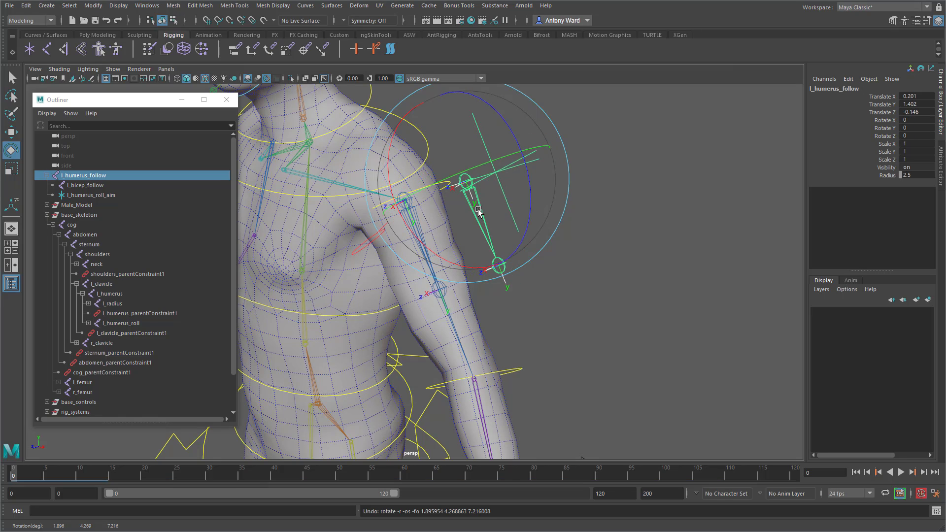
{"action": "left_click", "coordinate": [601, 327]}
{"action": "left_click", "coordinate": [444, 182]}
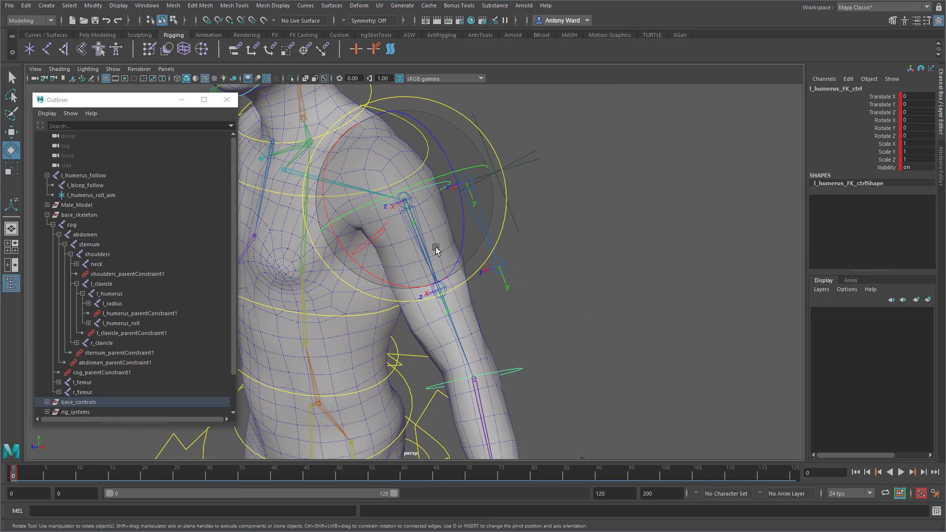
{"action": "left_click_drag", "start_coordinate": [435, 249], "coordinate": [482, 233]}
{"action": "key", "text": "ctrl+z"}
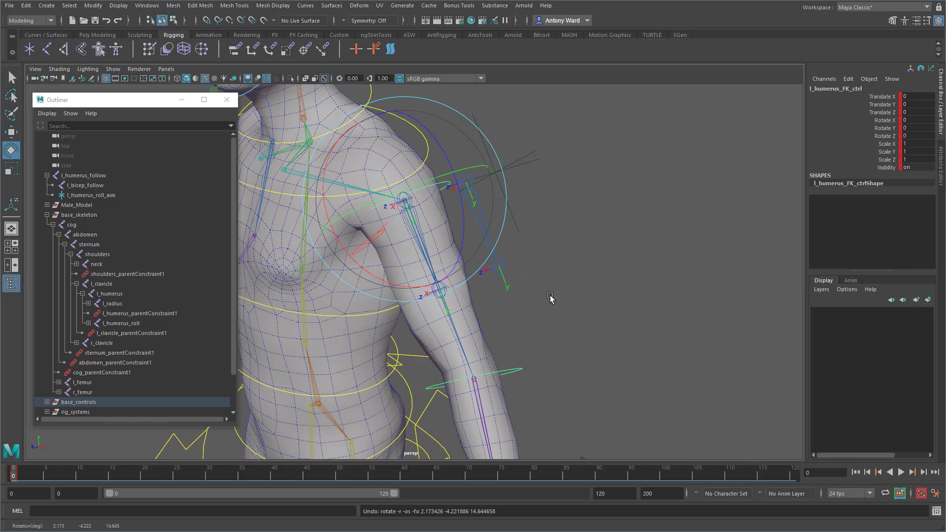
Open the Create IK Handle options and set the current solver to Rotate-Plane Solver
{"action": "mouse_move", "coordinate": [547, 296]}
{"action": "right_mouse_down", "text": "alt"}
{"action": "mouse_move", "coordinate": [533, 290]}
{"action": "mouse_move", "coordinate": [539, 285]}
{"action": "right_mouse_up", "text": "alt"}
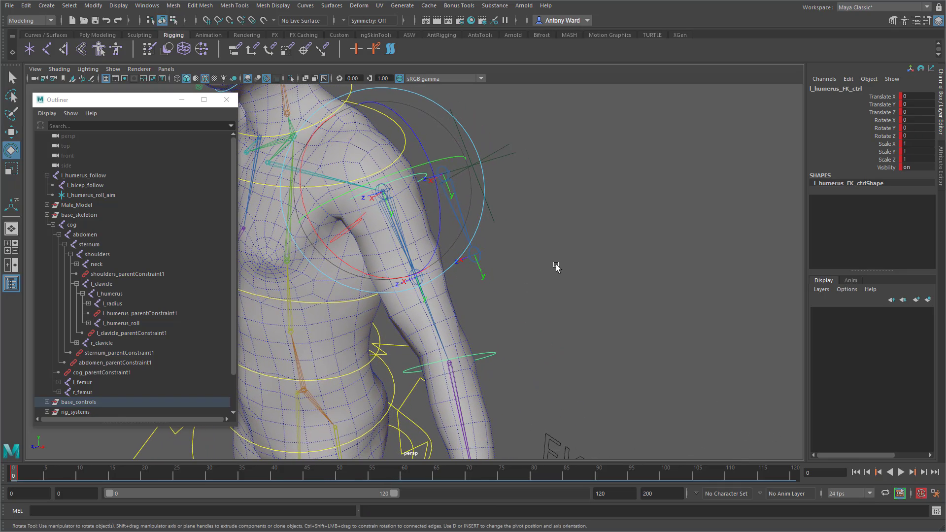
{"action": "left_click", "coordinate": [560, 254]}
{"action": "key", "text": "space"}
{"action": "left_click", "coordinate": [452, 252]}
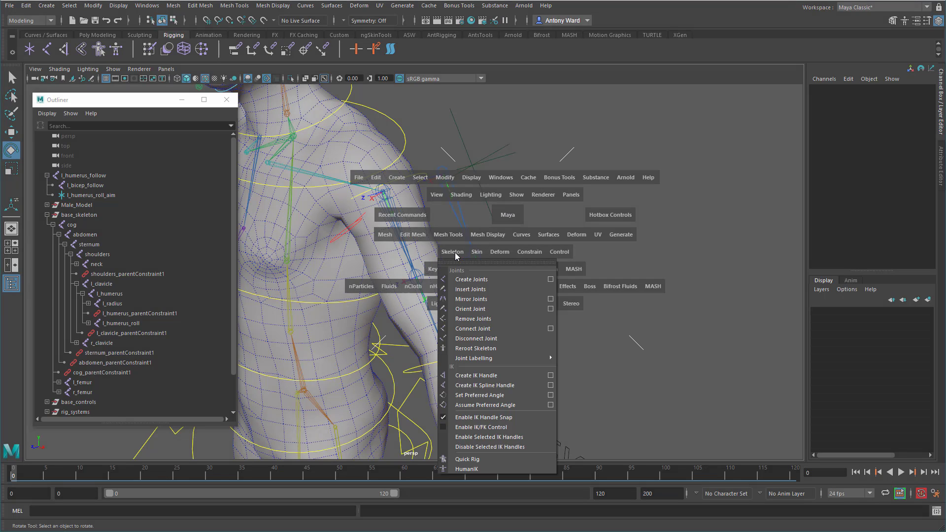
{"action": "left_click", "coordinate": [551, 372]}
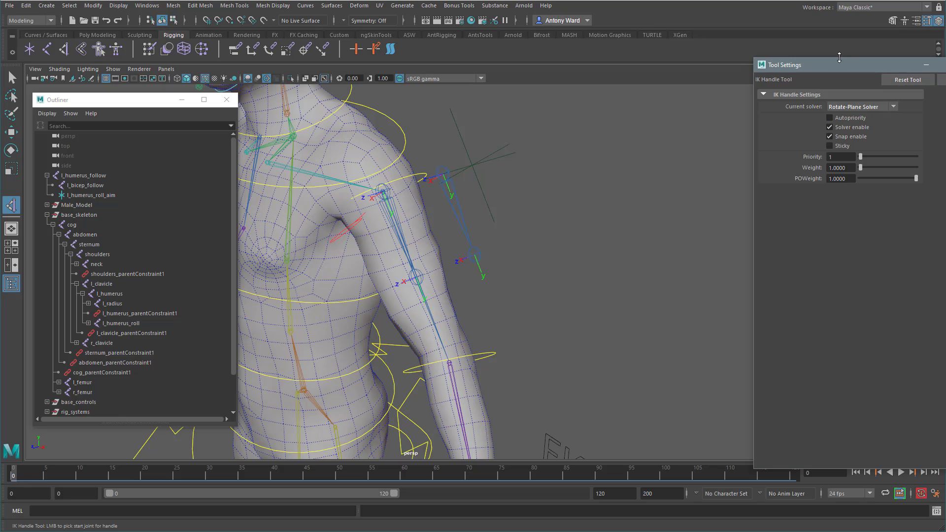
{"action": "left_click_drag", "start_coordinate": [849, 60], "coordinate": [728, 103]}
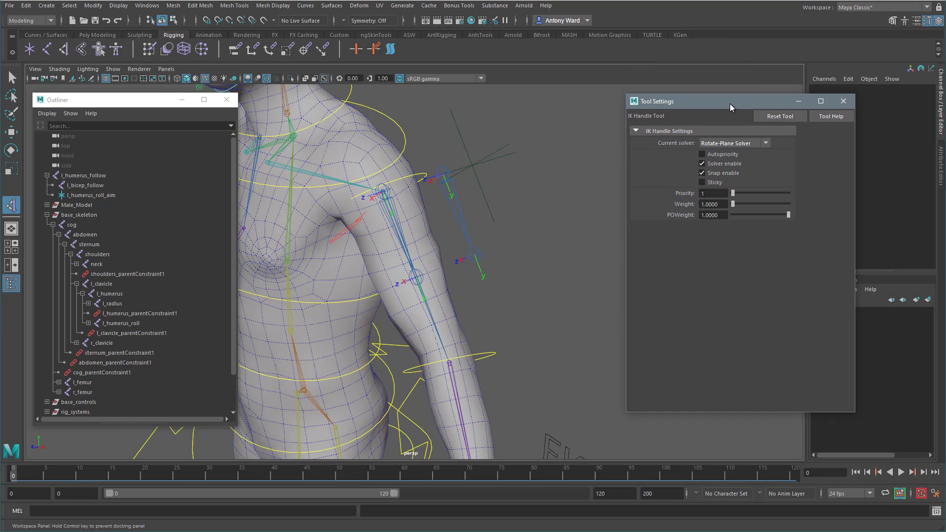
{"action": "left_click", "coordinate": [733, 149]}
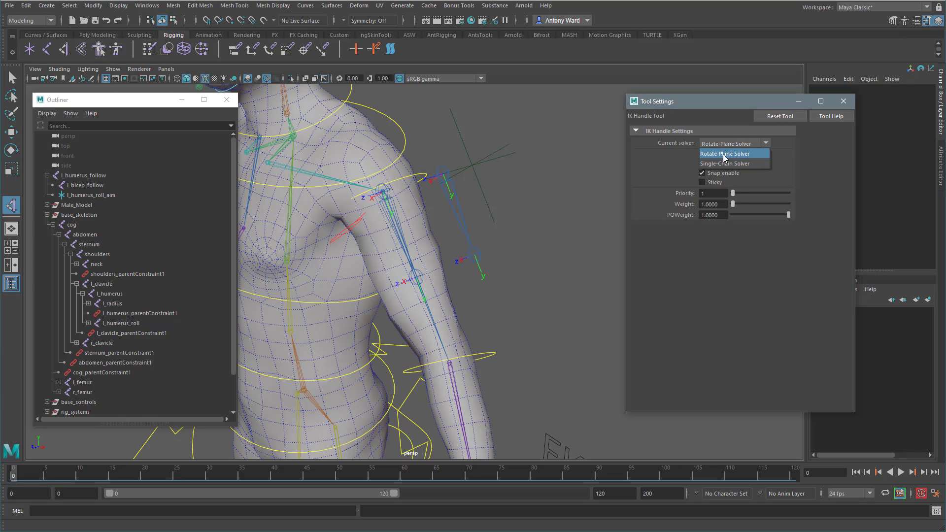
{"action": "left_click", "coordinate": [712, 148]}
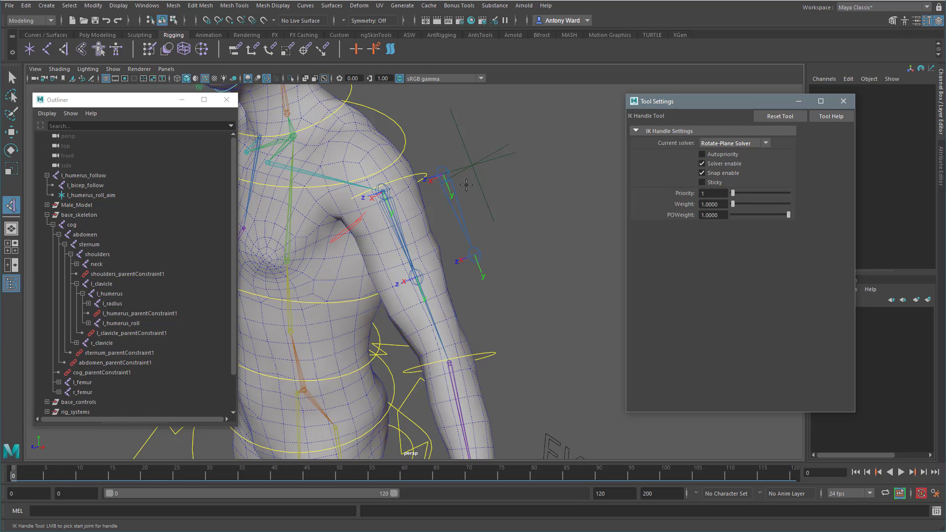
Create an IK handle running from the l_humerus_follow joint to the l_bicep_follow joint
{"action": "left_click", "coordinate": [441, 180]}
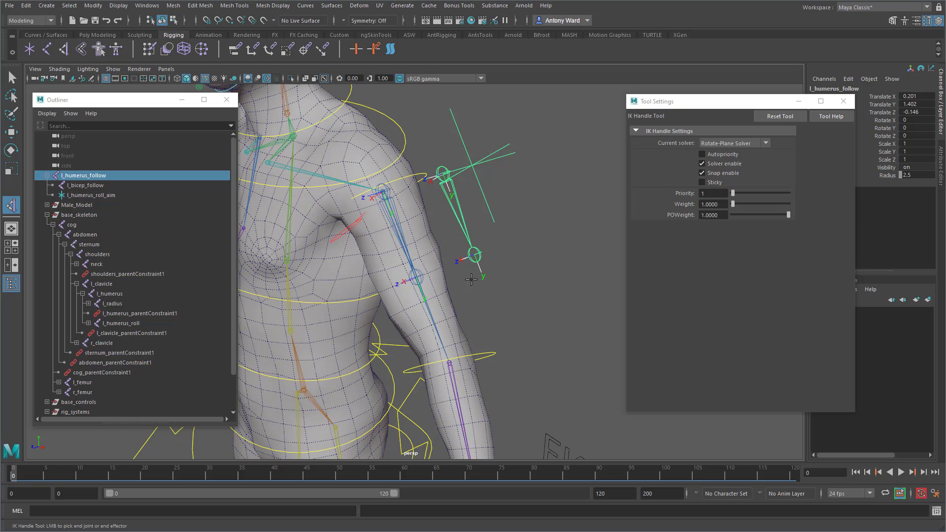
{"action": "left_click", "coordinate": [475, 256]}
{"action": "key", "text": "e"}
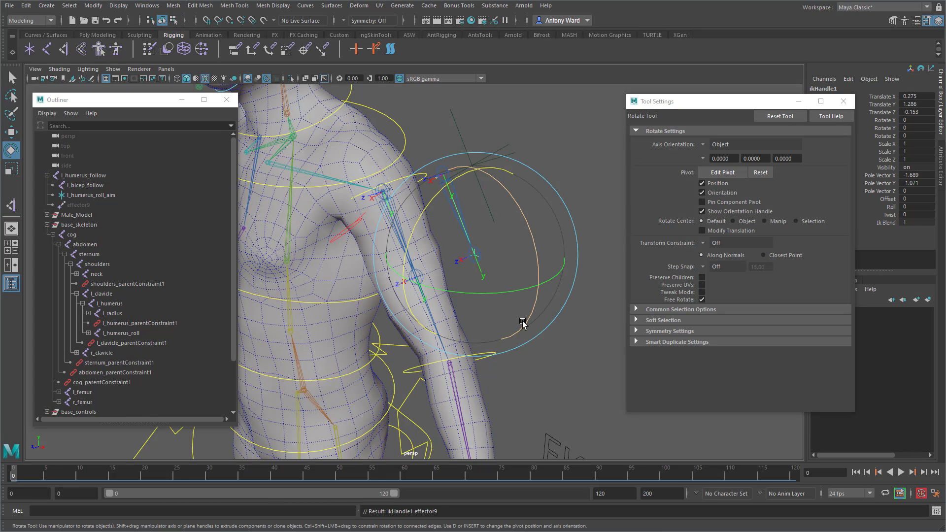
Close the tool settings and test-move the new IK handle, undoing the move
{"action": "key", "text": "w"}
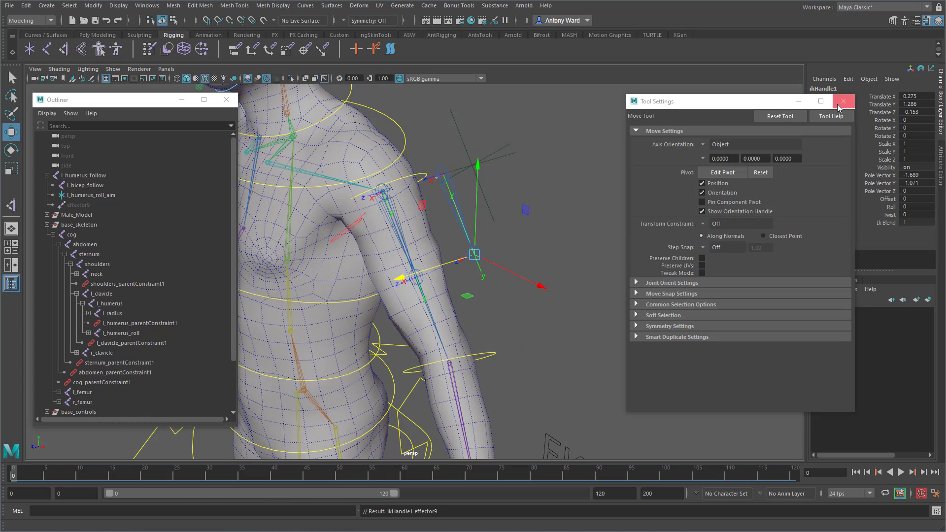
{"action": "left_click", "coordinate": [838, 105]}
{"action": "middle_click_drag", "start_coordinate": [470, 315], "coordinate": [501, 302], "text": "alt"}
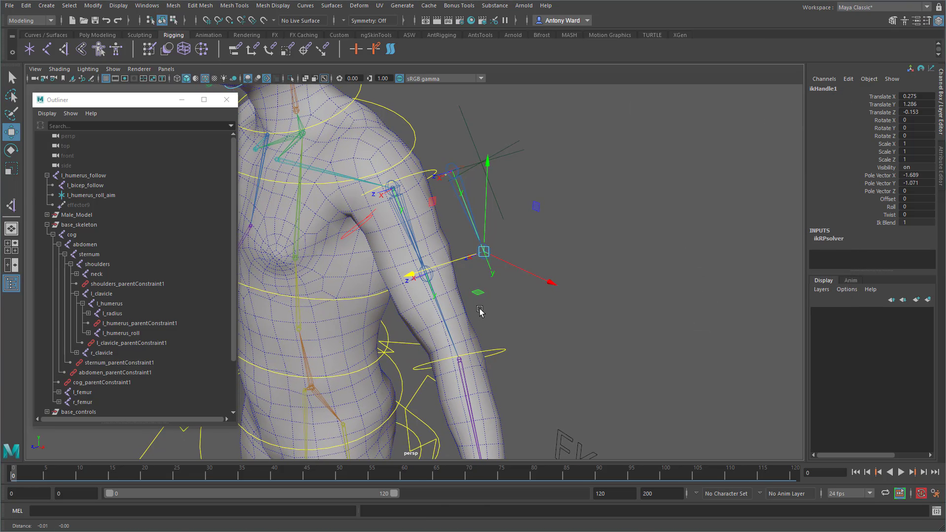
{"action": "left_click_drag", "start_coordinate": [500, 302], "coordinate": [495, 297], "text": "alt"}
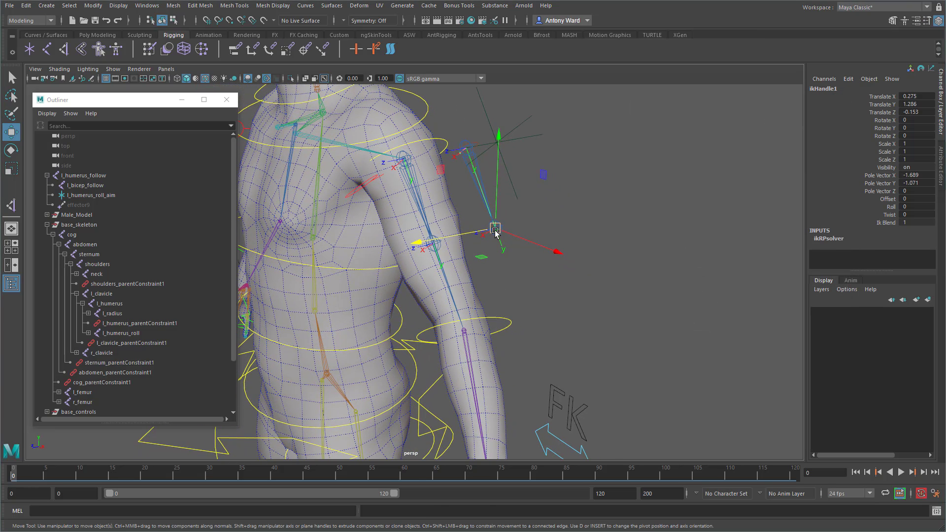
{"action": "left_click_drag", "start_coordinate": [495, 230], "coordinate": [514, 224]}
{"action": "key", "text": "ctrl+z"}
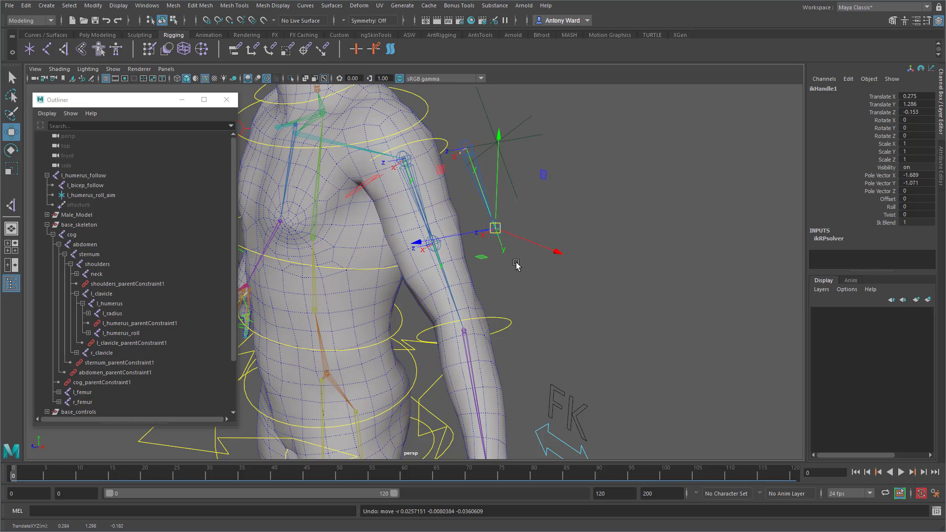
Rename the new IK handle as l_humerus_ikHandle
{"action": "left_click", "coordinate": [465, 338]}
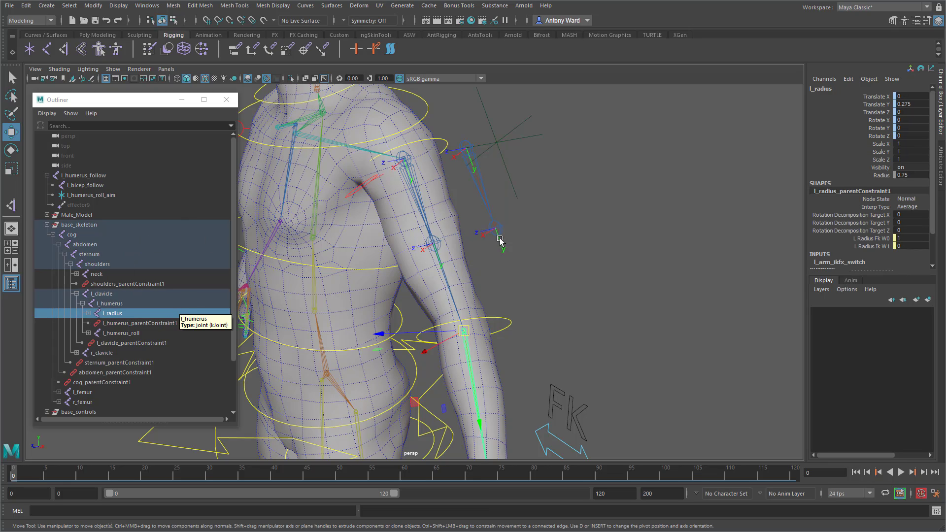
{"action": "left_click", "coordinate": [495, 225]}
{"action": "scroll", "coordinate": [135, 350], "scroll_direction": "down", "scroll_amount": 2}
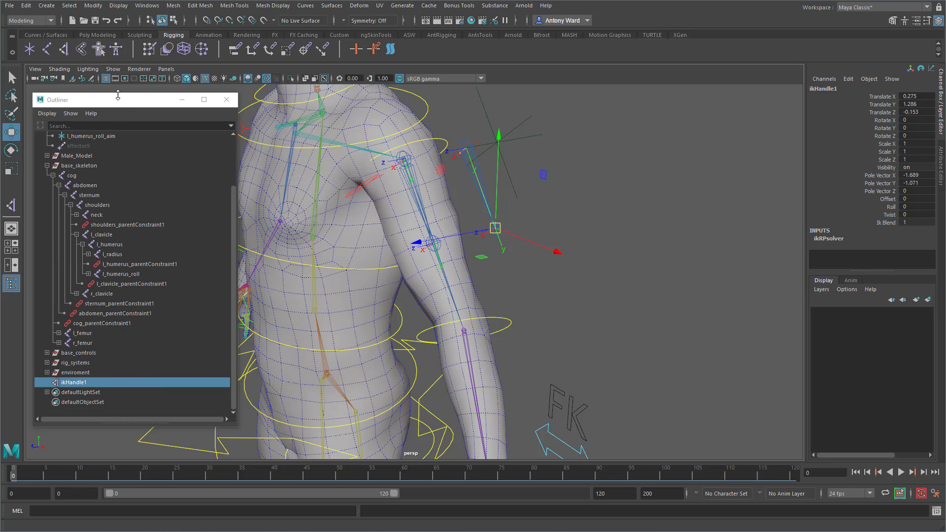
{"action": "left_click_drag", "start_coordinate": [114, 94], "coordinate": [114, 67]}
{"action": "double_click", "coordinate": [96, 120]}
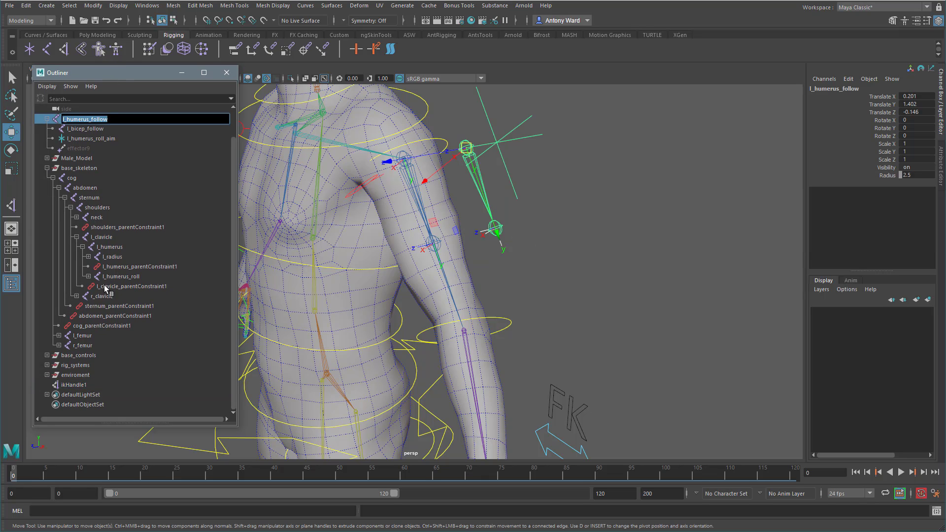
{"action": "double_click", "coordinate": [84, 385]}
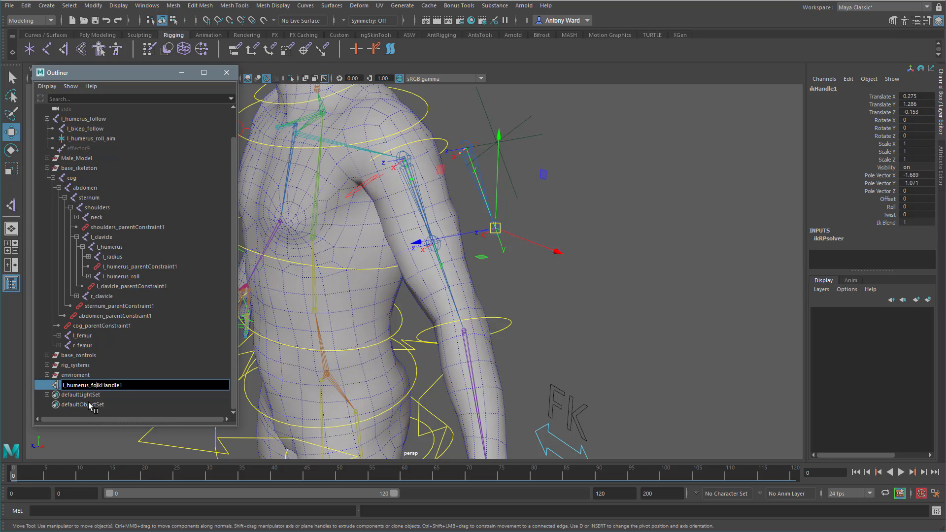
{"action": "key", "text": "BackSpace"}
{"action": "key", "text": "Return"}
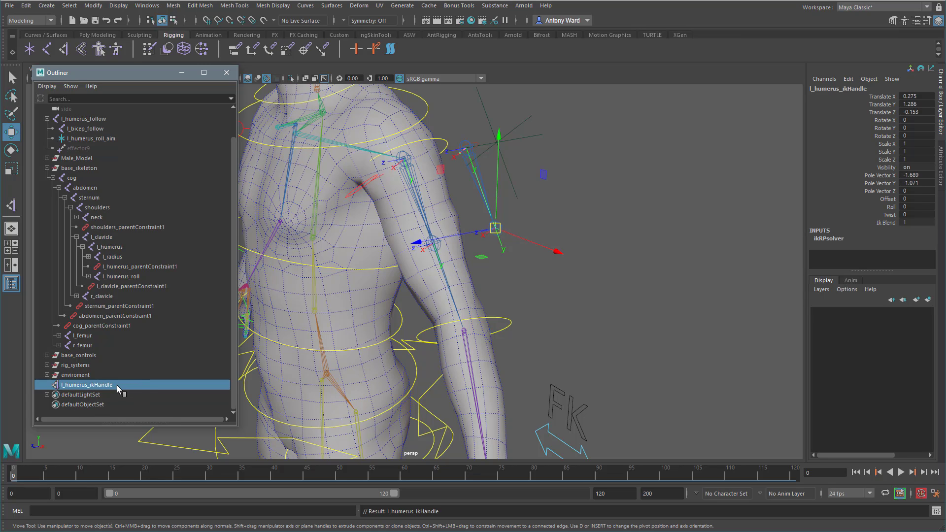
Parent l_humerus_ikHandle under the l_radius joint and snap it to the elbow joint's position
{"action": "left_click_drag", "start_coordinate": [114, 385], "coordinate": [121, 263]}
{"action": "left_click", "coordinate": [88, 267]}
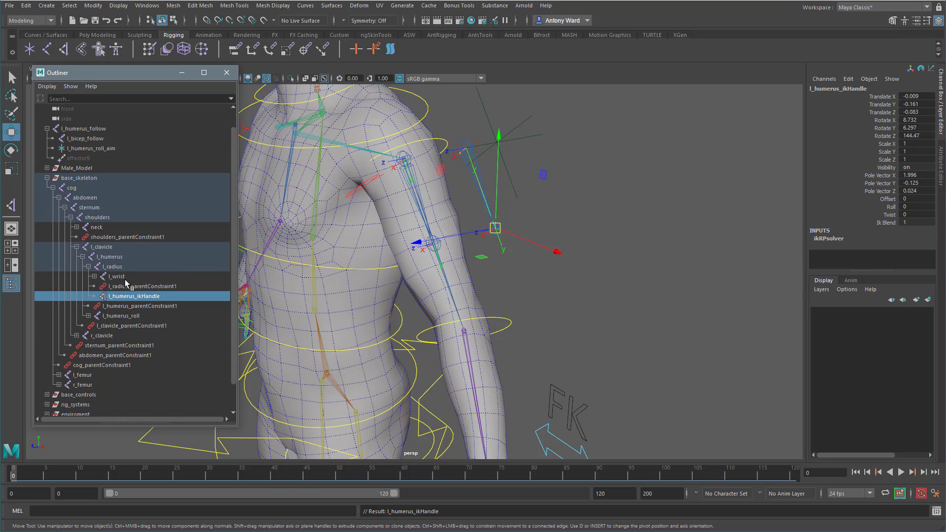
{"action": "middle_click_drag", "start_coordinate": [528, 291], "coordinate": [531, 292], "text": "alt"}
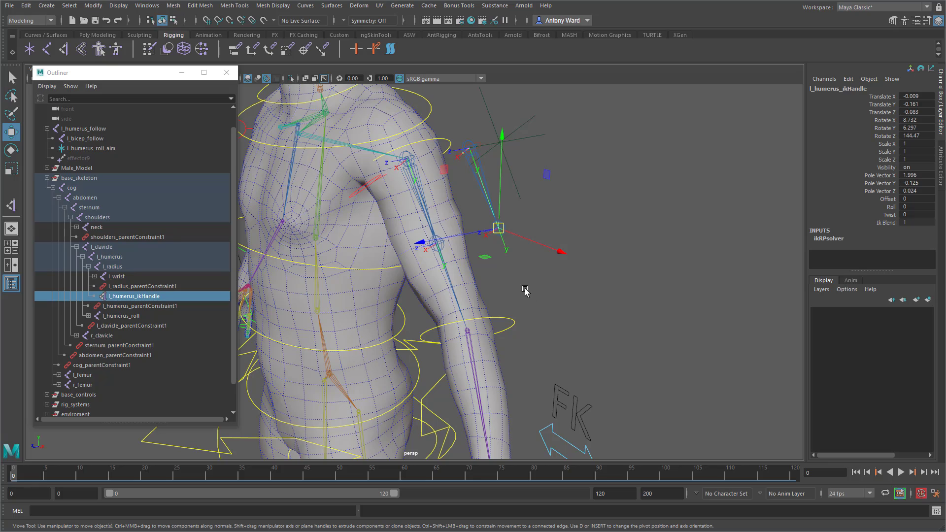
{"action": "key", "text": "v"}
{"action": "middle_click_drag", "start_coordinate": [468, 327], "coordinate": [466, 329]}
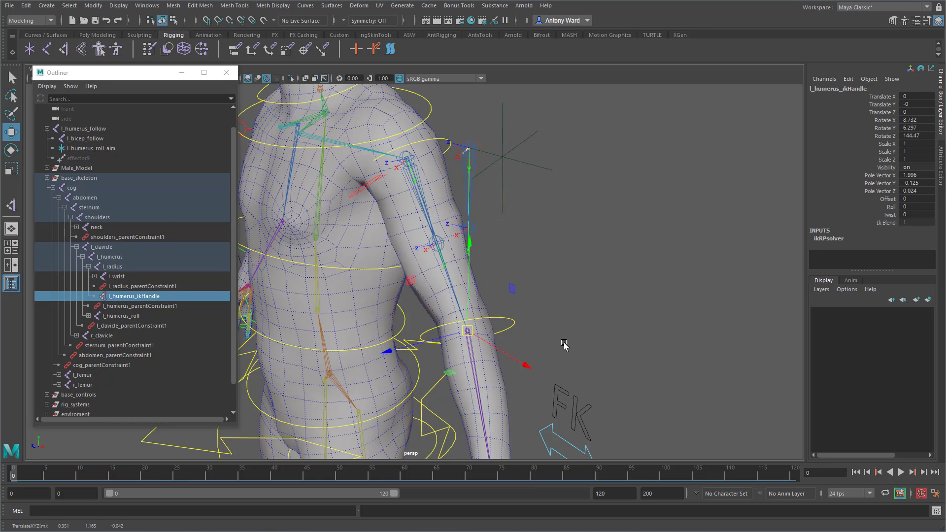
{"action": "mouse_move", "coordinate": [544, 287]}
{"action": "left_mouse_down", "text": "alt"}
{"action": "mouse_move", "coordinate": [545, 310]}
{"action": "mouse_move", "coordinate": [524, 309]}
{"action": "mouse_move", "coordinate": [546, 304]}
{"action": "left_mouse_up", "text": "alt"}
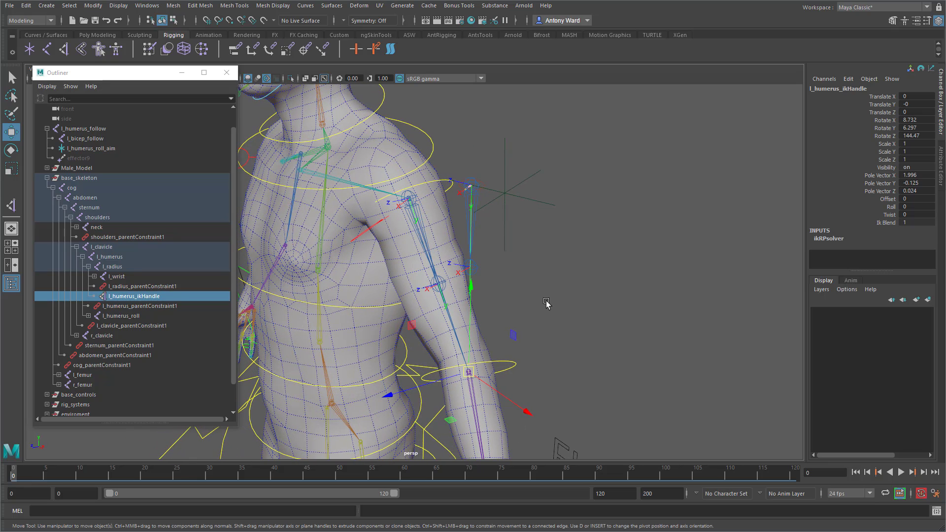
{"action": "left_click", "coordinate": [548, 305]}
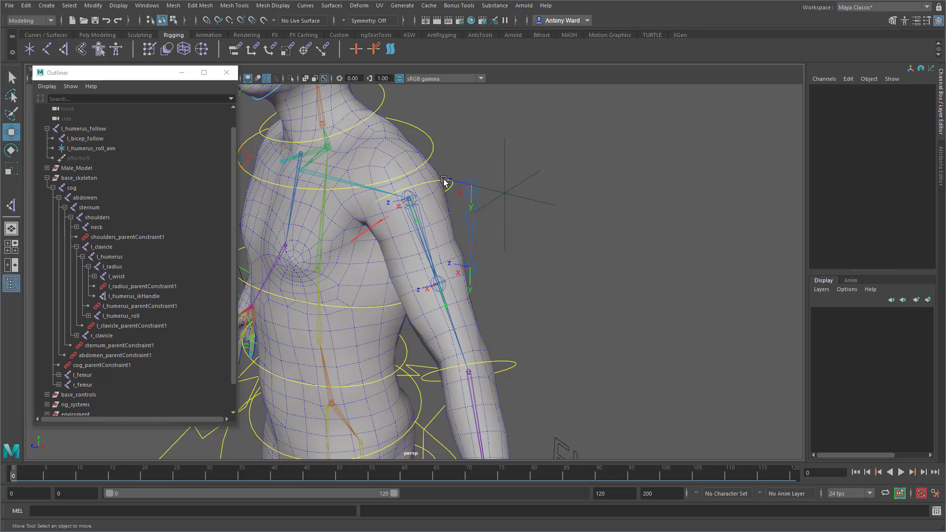
Test-rotate l_humerus_FK_ctrl on several axes to check the follow joints, undoing the unwanted rotations
{"action": "left_click", "coordinate": [444, 181]}
{"action": "left_click_drag", "start_coordinate": [505, 262], "coordinate": [476, 202], "text": "alt"}
{"action": "key", "text": "e"}
{"action": "key", "text": "ctrl+z"}
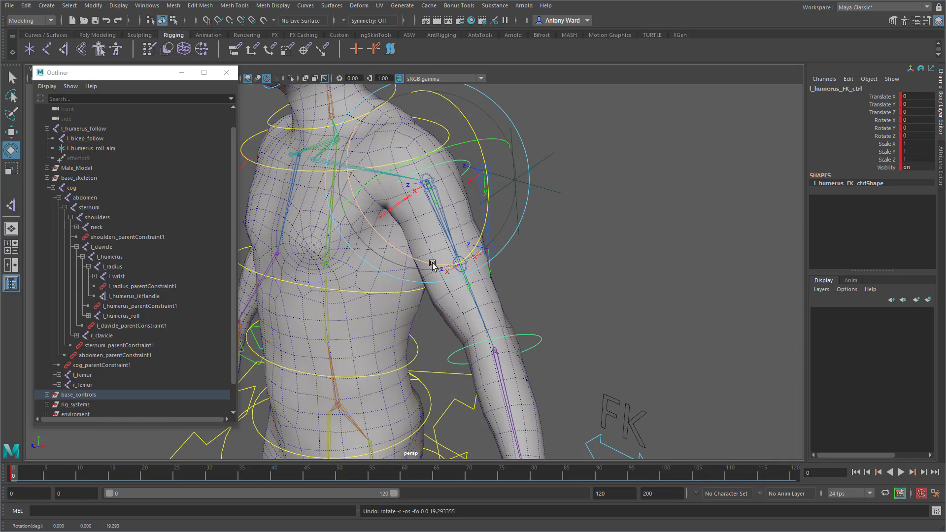
{"action": "left_click_drag", "start_coordinate": [476, 245], "coordinate": [538, 169]}
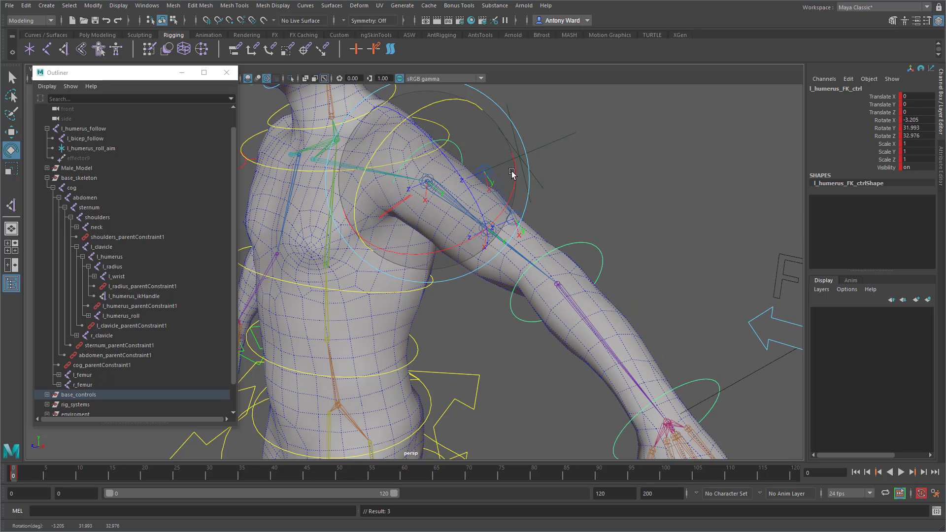
{"action": "key", "text": "ctrl+z"}
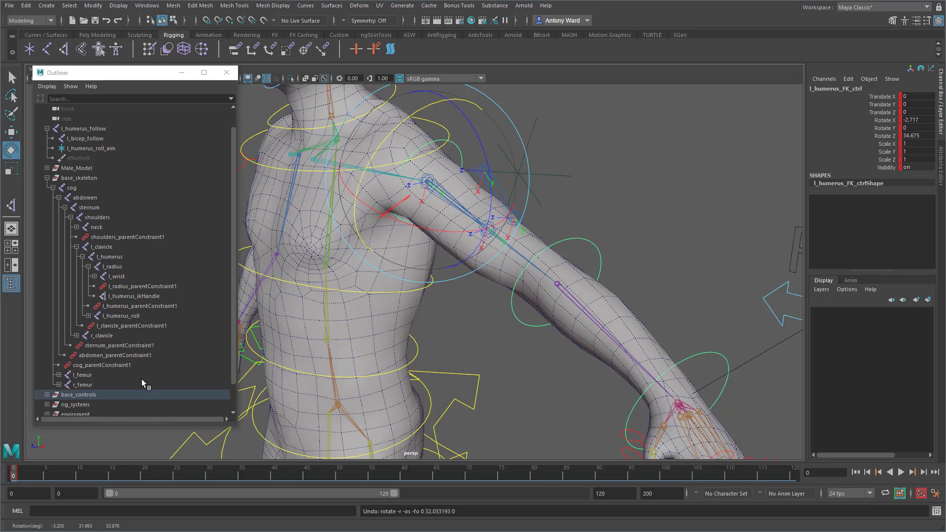
Set Pole Vector X, Y and Z of l_humerus_ikHandle to 0
{"action": "left_click", "coordinate": [132, 296]}
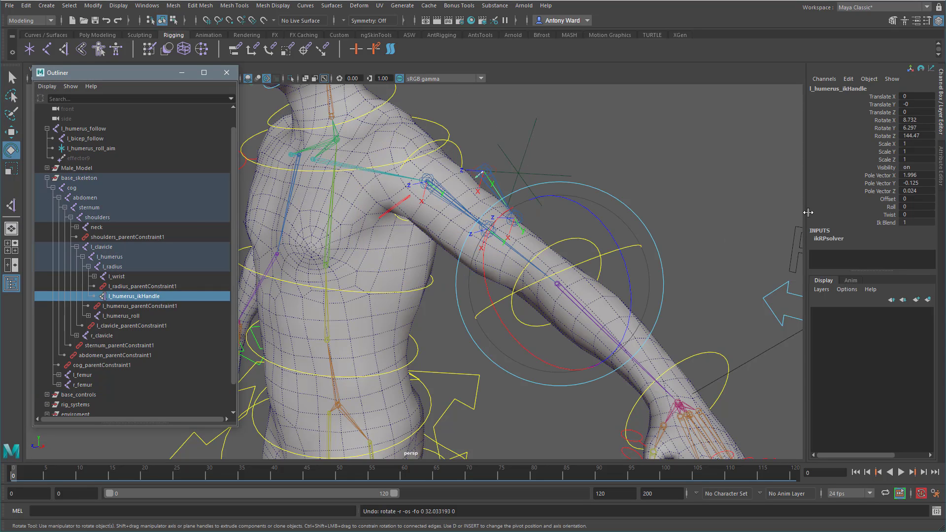
{"action": "left_click_drag", "start_coordinate": [914, 175], "coordinate": [913, 190]}
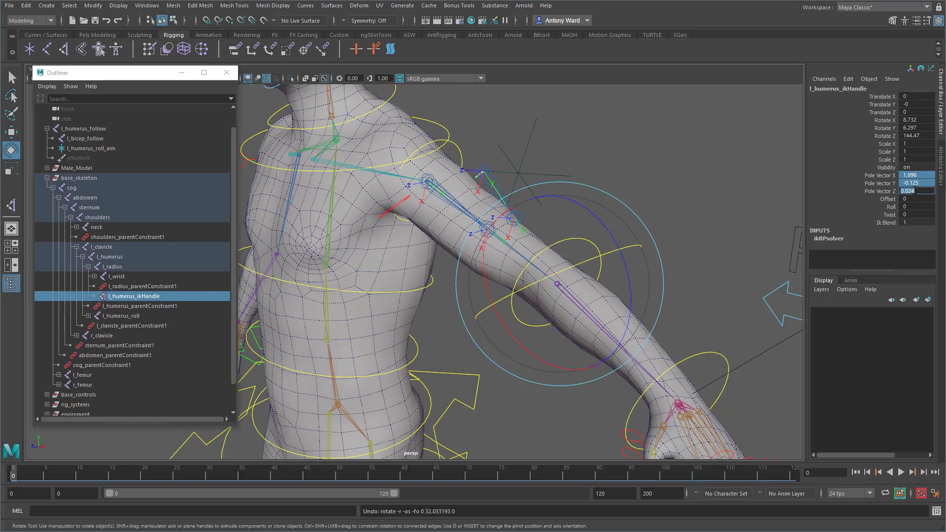
{"action": "key", "text": "Return"}
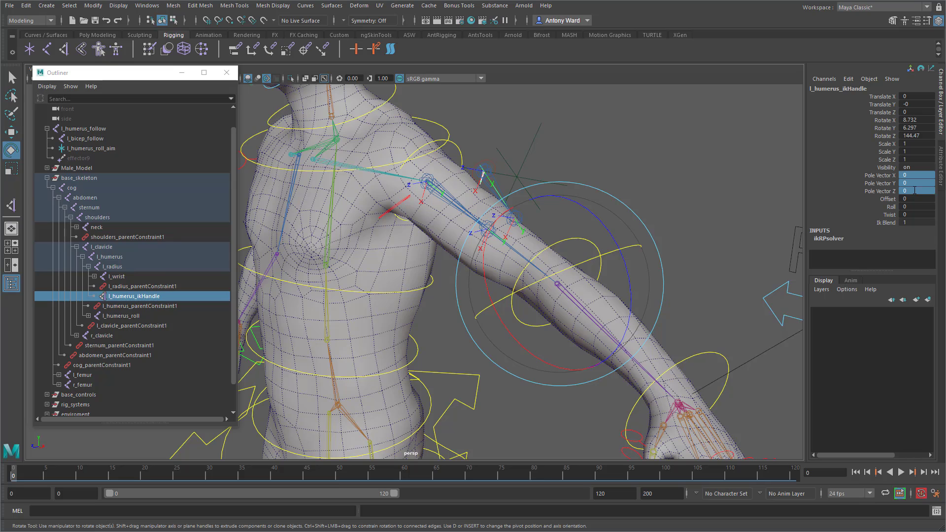
Test-rotate l_humerus_FK_ctrl with the zeroed pole vector and reset its Rotate X, Y and Z to 0
{"action": "left_click", "coordinate": [457, 147]}
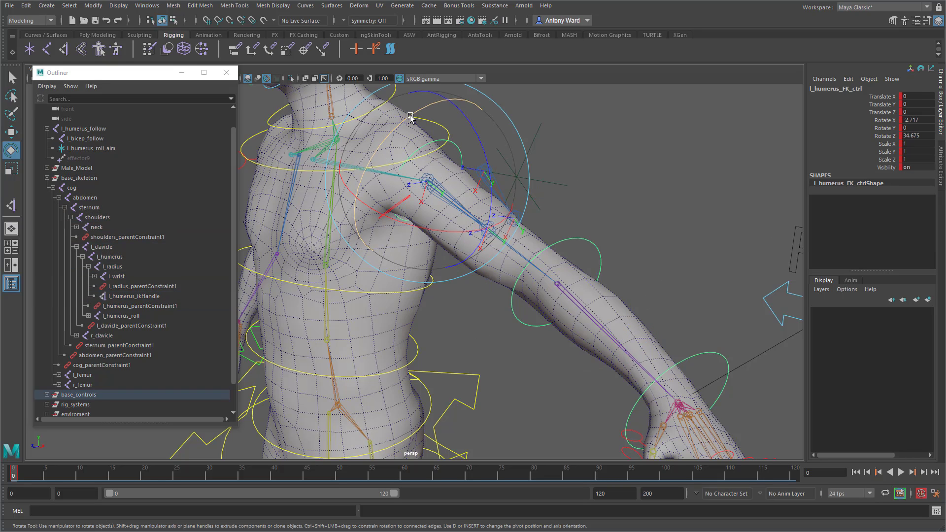
{"action": "left_click_drag", "start_coordinate": [401, 163], "coordinate": [433, 178]}
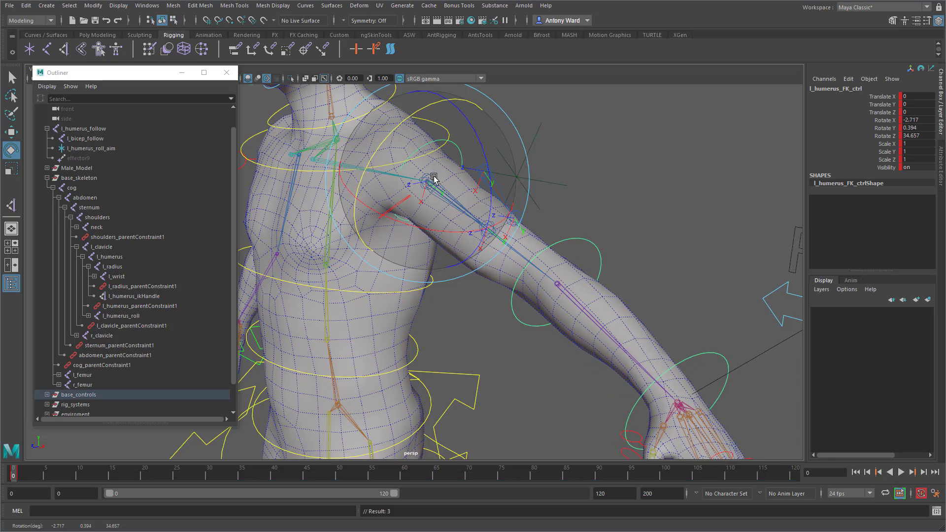
{"action": "left_click_drag", "start_coordinate": [463, 209], "coordinate": [422, 200]}
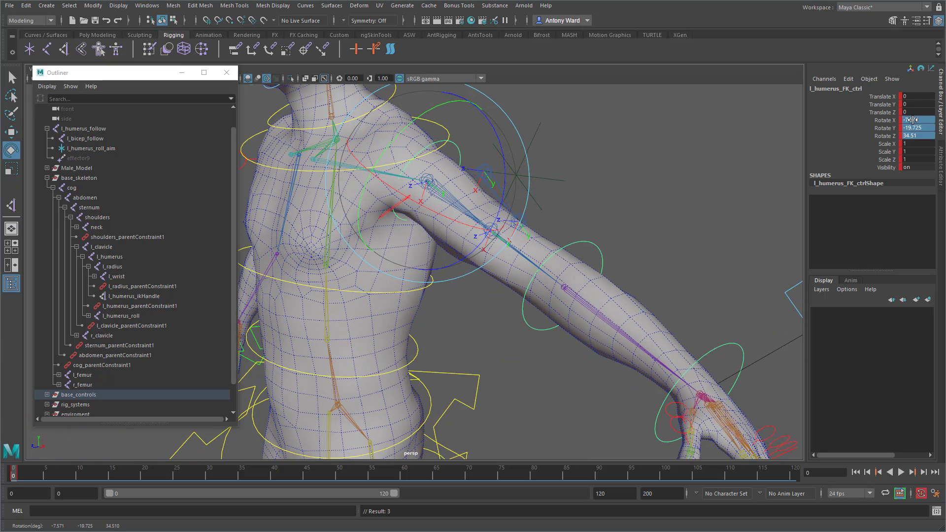
{"action": "type", "text": "0"}
{"action": "key", "text": "Return"}
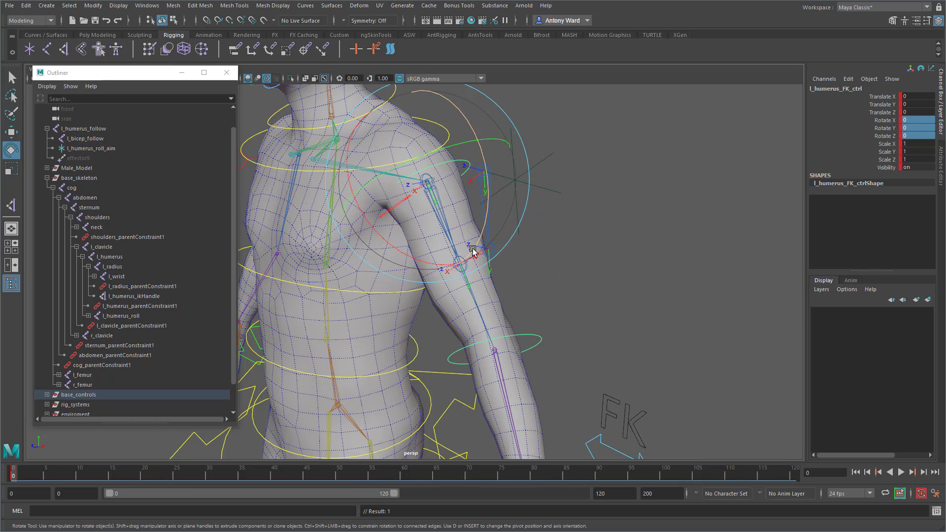
Raise the arm and swing it forward with l_humerus_FK_ctrl, undoing all the rotations
{"action": "left_click_drag", "start_coordinate": [471, 250], "coordinate": [486, 194]}
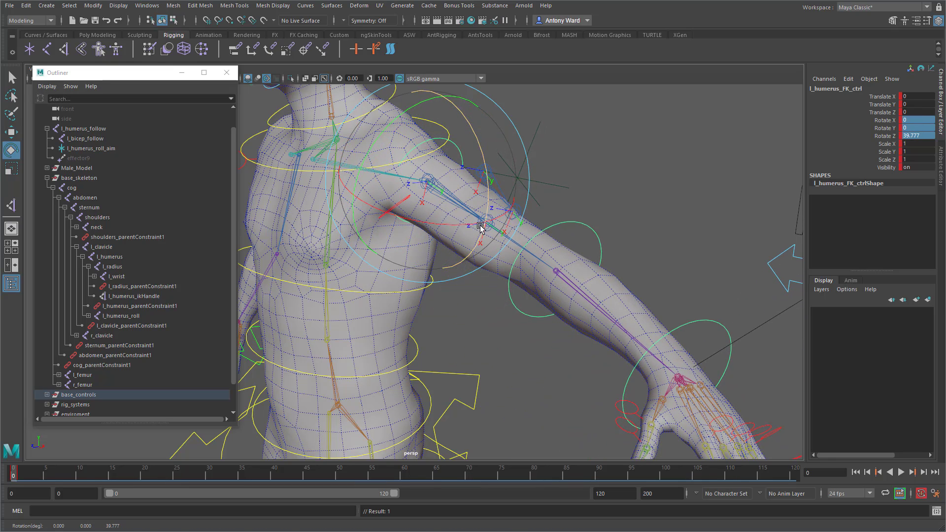
{"action": "left_click_drag", "start_coordinate": [468, 224], "coordinate": [485, 211]}
{"action": "key", "text": "ctrl+z"}
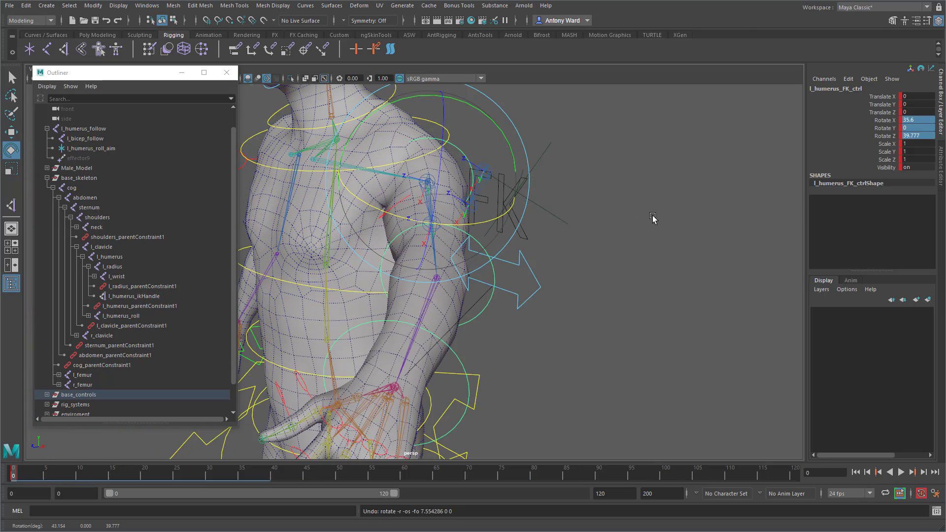
{"action": "key", "text": "ctrl+z"}
{"action": "key", "text": "ctrl+z"}
Move the l_humerus_roll_aim locator farther behind the shoulder along its Z axis, to about -0.19
{"action": "left_click_drag", "start_coordinate": [613, 231], "coordinate": [573, 234], "text": "alt"}
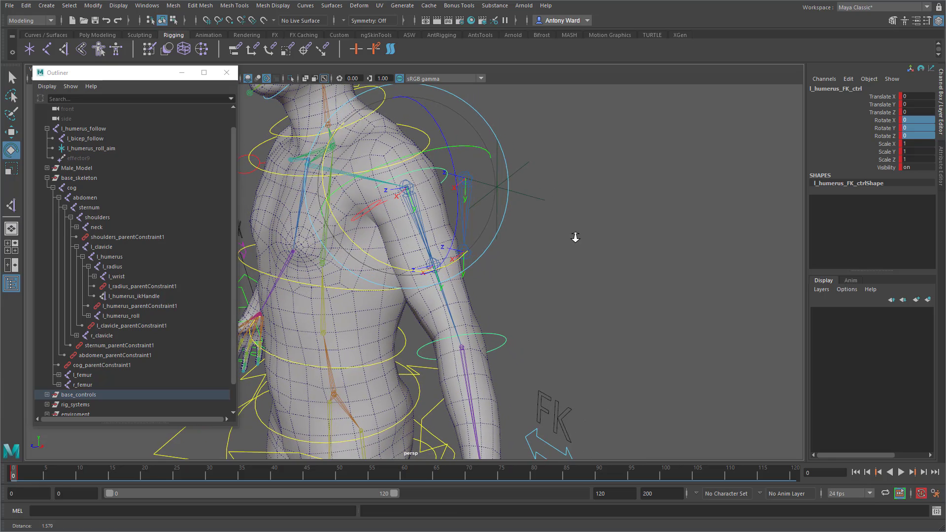
{"action": "left_click", "coordinate": [535, 200]}
{"action": "key", "text": "w"}
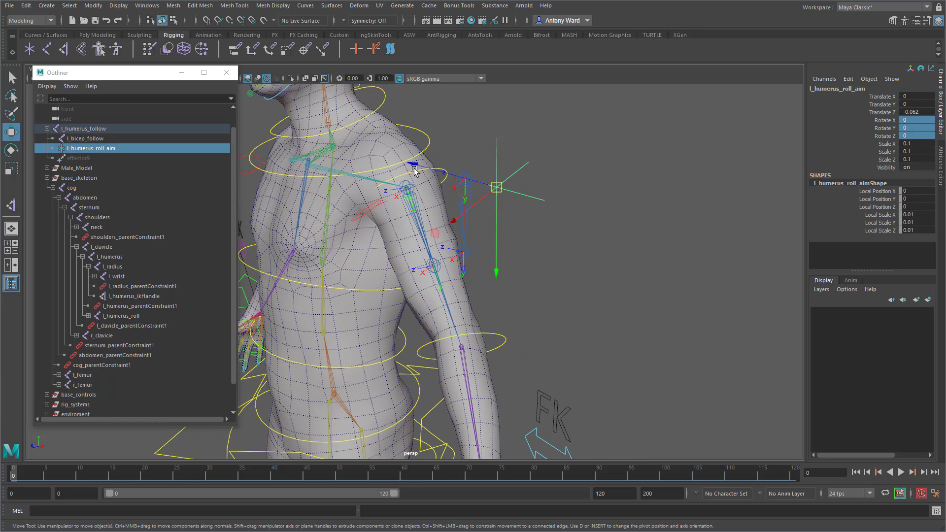
{"action": "left_click_drag", "start_coordinate": [413, 168], "coordinate": [412, 164]}
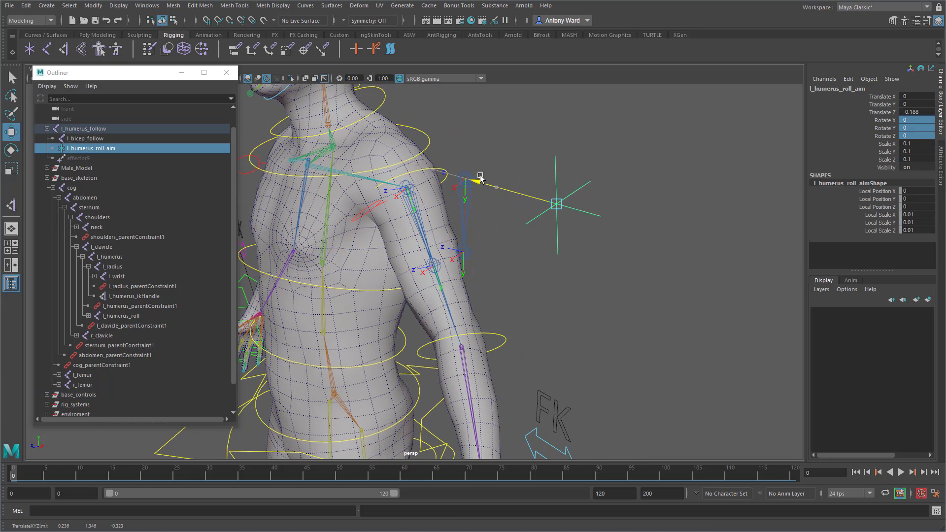
{"action": "left_click_drag", "start_coordinate": [480, 176], "coordinate": [480, 177]}
Test the arm's twist by rotating l_humerus_FK_ctrl with the moved aim locator, and return its rotations to 0
{"action": "left_click_drag", "start_coordinate": [598, 316], "coordinate": [471, 170], "text": "alt"}
{"action": "left_click", "coordinate": [456, 159]}
{"action": "key", "text": "e"}
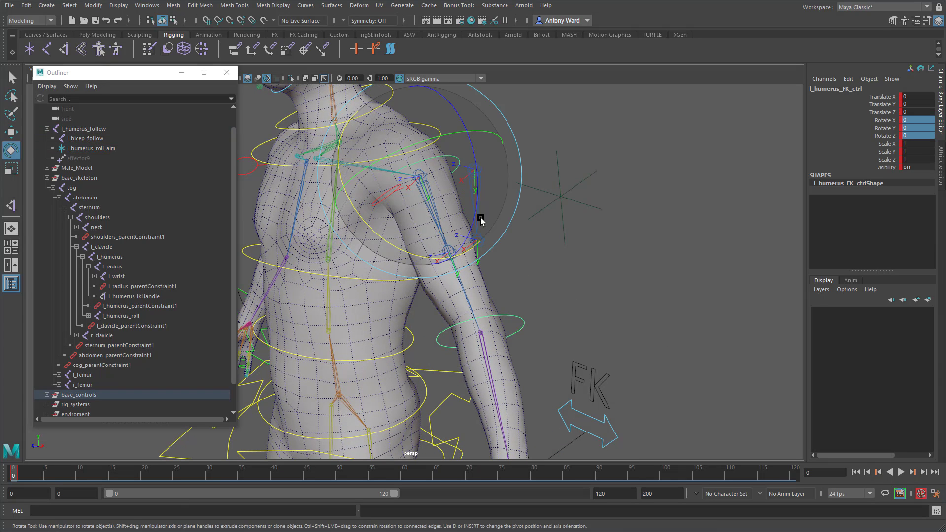
{"action": "left_click_drag", "start_coordinate": [475, 216], "coordinate": [410, 178]}
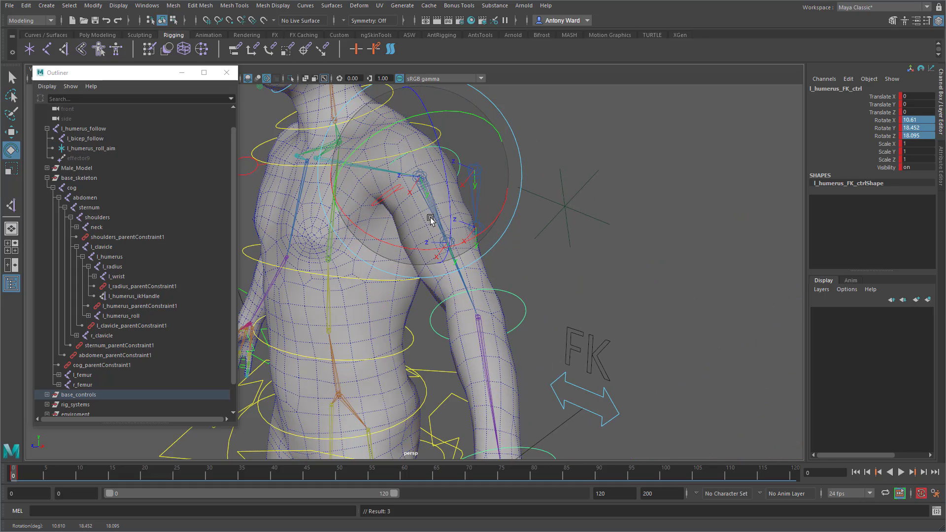
{"action": "key", "text": "ctrl+z"}
{"action": "key", "text": "ctrl+z"}
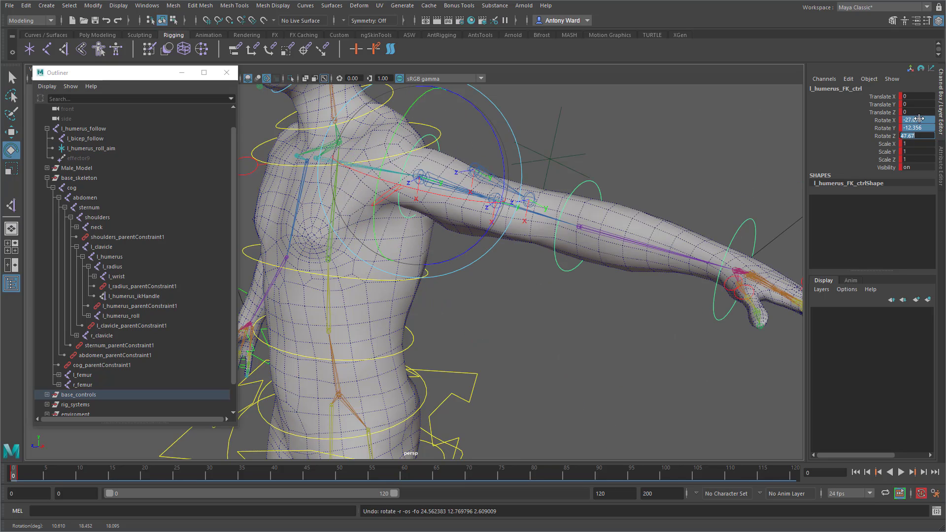
{"action": "type", "text": "0"}
{"action": "key", "text": "Return"}
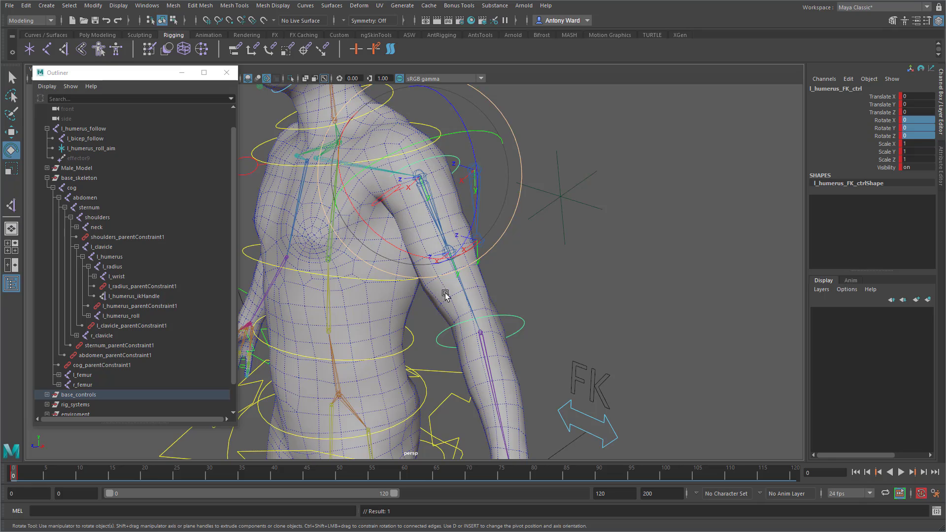
Test-rotate the l_bicep_roll joint and undo the rotation
{"action": "right_click_drag", "start_coordinate": [434, 271], "coordinate": [586, 324], "text": "alt"}
{"action": "left_click", "coordinate": [586, 323]}
{"action": "left_click", "coordinate": [484, 304]}
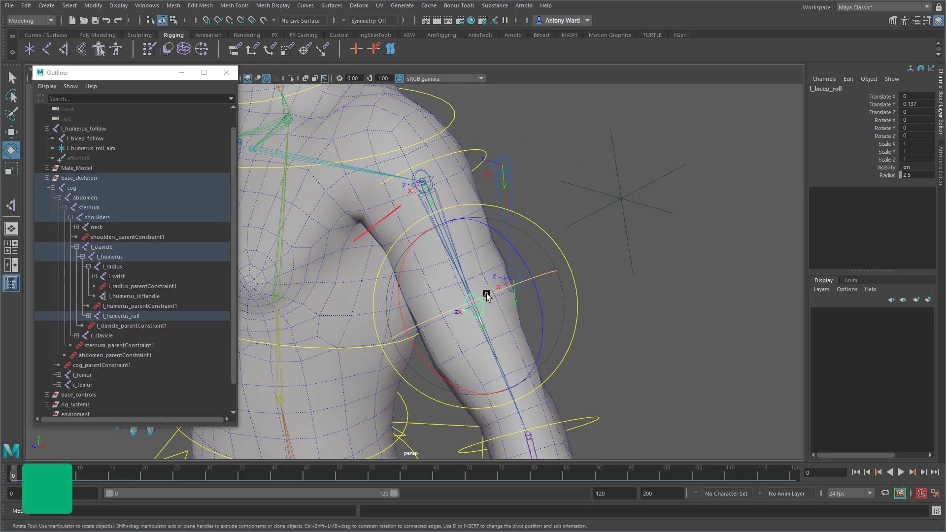
{"action": "left_click_drag", "start_coordinate": [486, 294], "coordinate": [560, 306]}
{"action": "key", "text": "ctrl+z"}
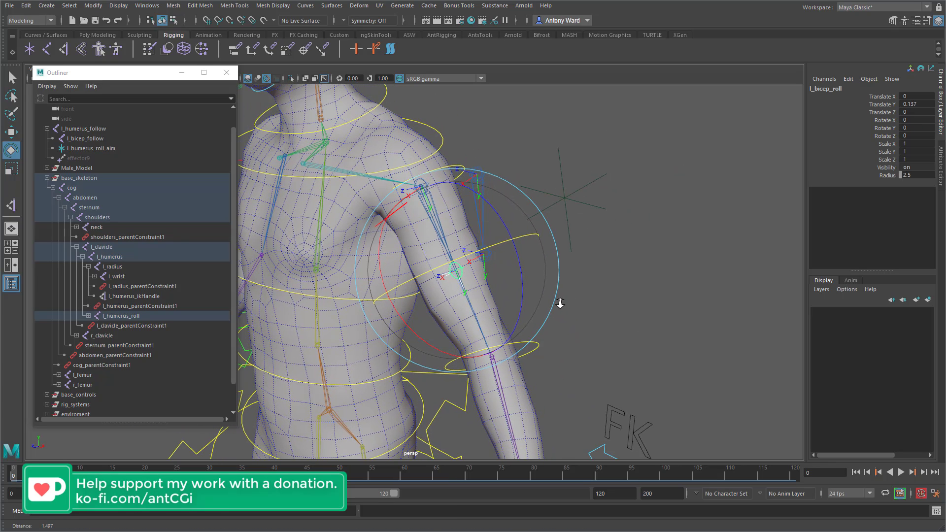
Deselect the joint, open the Node Editor, and resize it beside the arm in the viewport
{"action": "left_click", "coordinate": [603, 295]}
{"action": "key", "text": "space"}
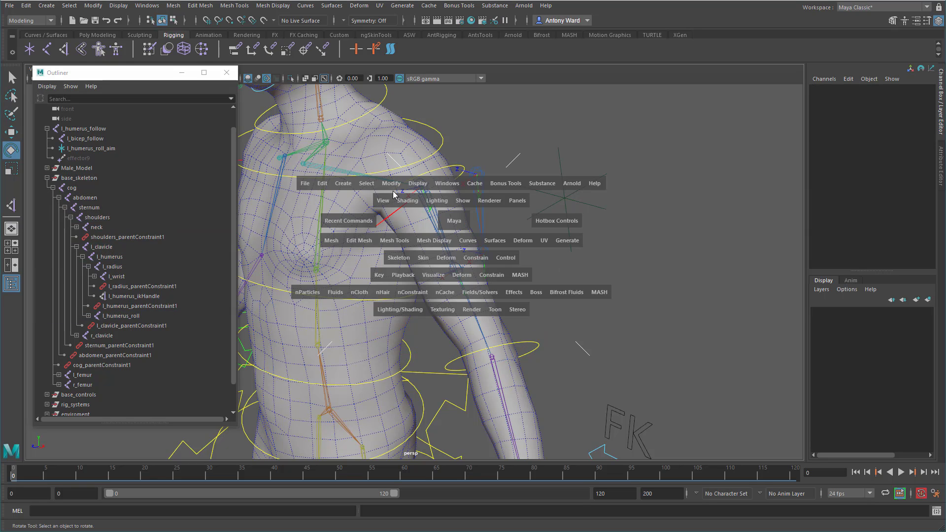
{"action": "left_click_drag", "start_coordinate": [440, 182], "coordinate": [469, 303]}
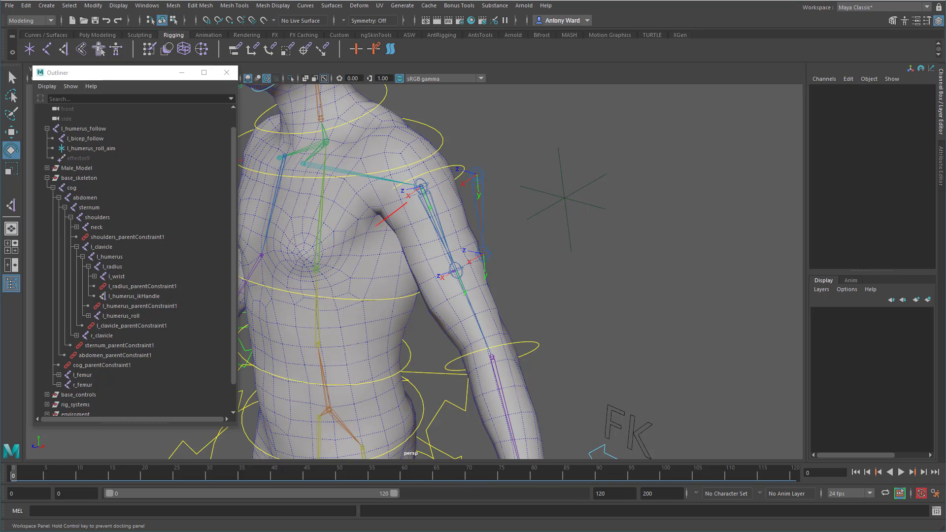
{"action": "left_click_drag", "start_coordinate": [945, 74], "coordinate": [455, 83]}
{"action": "left_click_drag", "start_coordinate": [315, 73], "coordinate": [548, 270]}
{"action": "left_click_drag", "start_coordinate": [677, 276], "coordinate": [595, 99]}
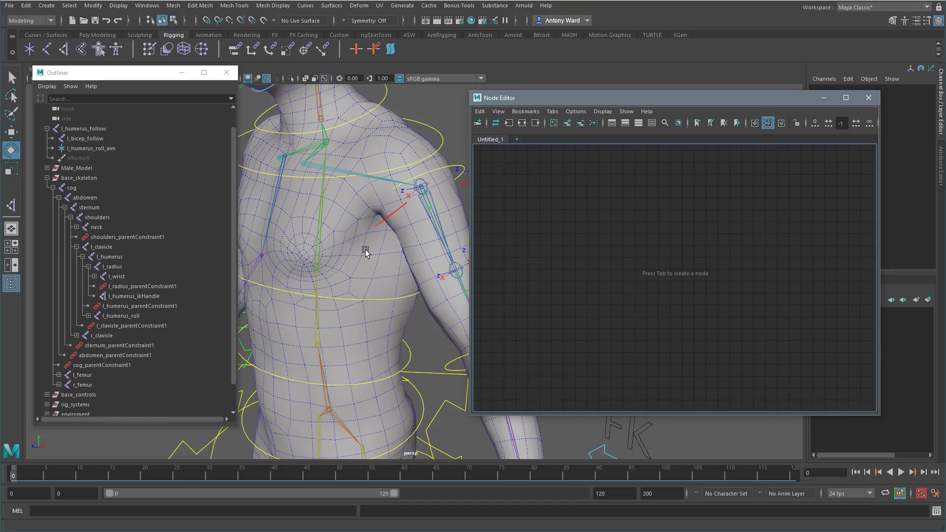
Add the l_bicep_roll joint to the Node Editor graph with its attributes shown
{"action": "left_click_drag", "start_coordinate": [366, 251], "coordinate": [384, 226], "text": "alt"}
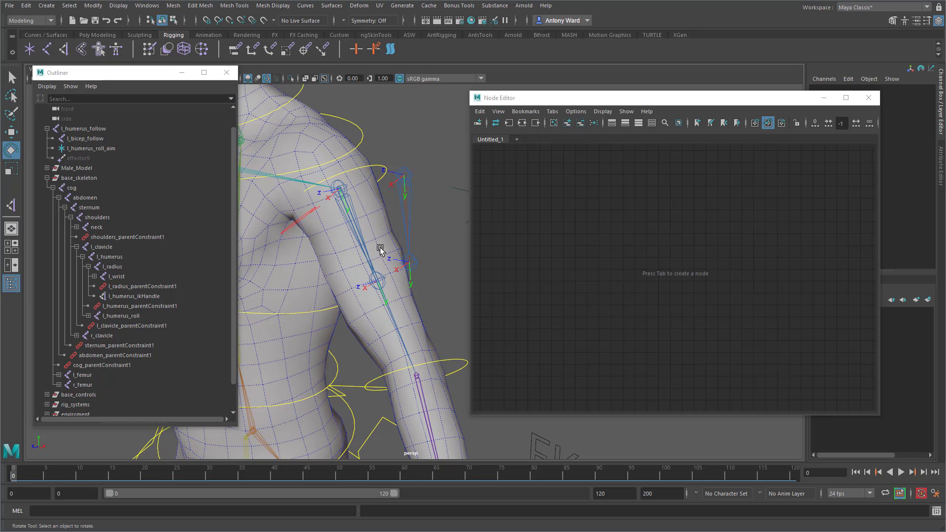
{"action": "left_click", "coordinate": [384, 279]}
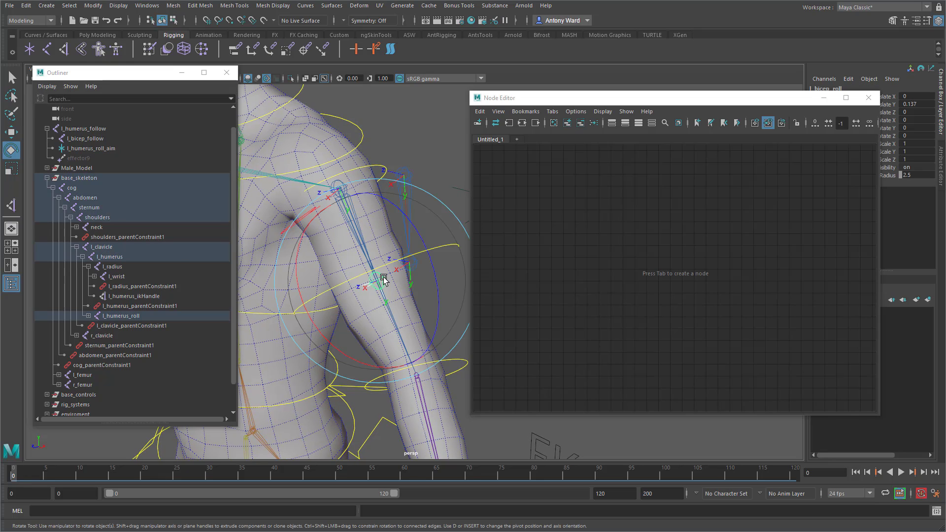
{"action": "left_click", "coordinate": [567, 123]}
{"action": "left_click", "coordinate": [712, 279]}
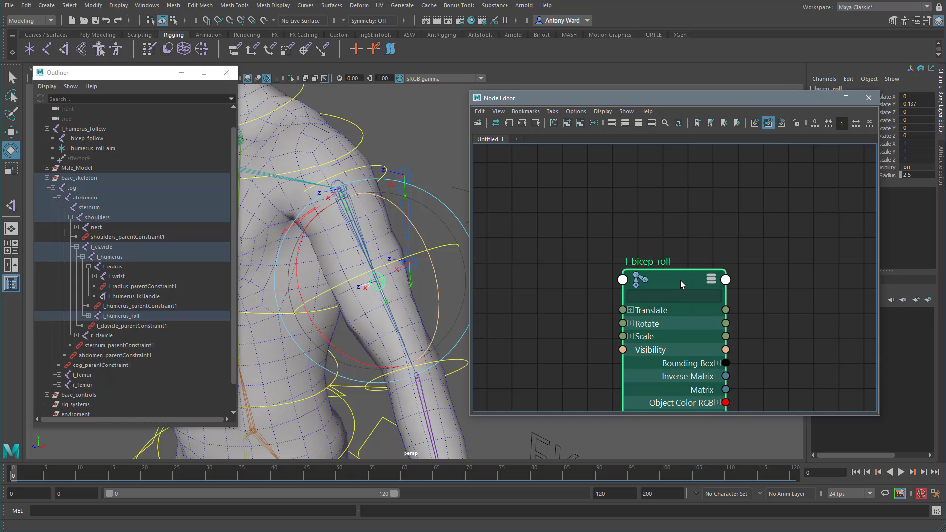
{"action": "left_click_drag", "start_coordinate": [681, 280], "coordinate": [770, 155]}
{"action": "left_click", "coordinate": [654, 255]}
{"action": "scroll", "coordinate": [640, 251], "scroll_direction": "down", "scroll_amount": 1}
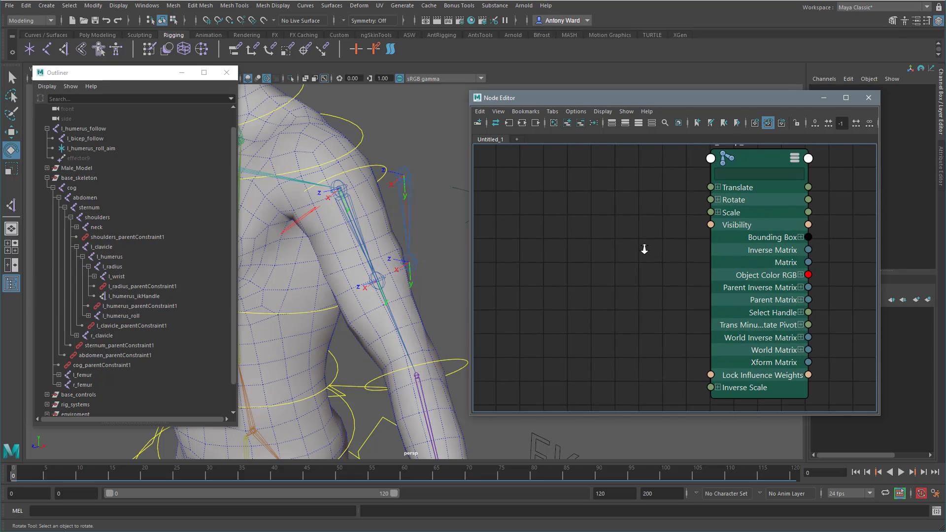
Add the l_humerus joint to the graph with its attributes shown, placed before the l_bicep_roll node
{"action": "left_click", "coordinate": [390, 306]}
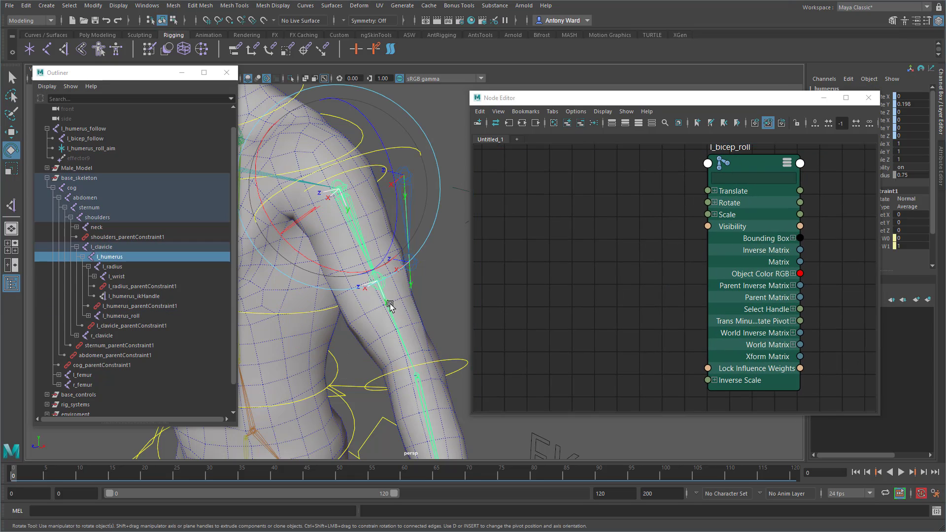
{"action": "left_click", "coordinate": [568, 123]}
{"action": "left_click", "coordinate": [631, 282]}
{"action": "left_click_drag", "start_coordinate": [610, 280], "coordinate": [554, 167]}
{"action": "left_click", "coordinate": [644, 261]}
{"action": "right_click_drag", "start_coordinate": [644, 261], "coordinate": [640, 259], "text": "alt"}
{"action": "middle_click_drag", "start_coordinate": [640, 259], "coordinate": [637, 235], "text": "alt"}
{"action": "right_click_drag", "start_coordinate": [638, 235], "coordinate": [622, 236], "text": "alt"}
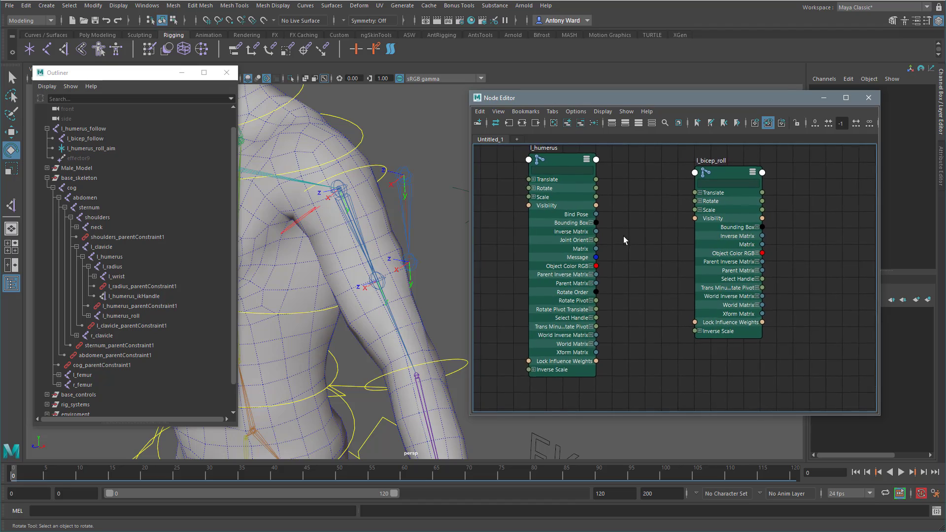
{"action": "middle_click_drag", "start_coordinate": [610, 224], "coordinate": [607, 237], "text": "alt"}
Expand the Rotate attributes on the l_humerus and l_bicep_roll nodes and space the two nodes farther apart
{"action": "left_click", "coordinate": [533, 201]}
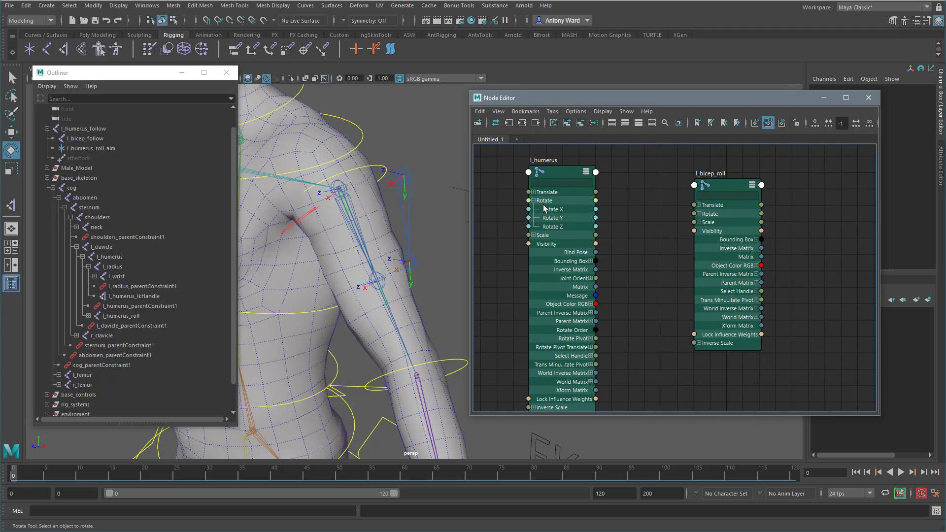
{"action": "left_click", "coordinate": [698, 213]}
{"action": "left_click_drag", "start_coordinate": [720, 185], "coordinate": [760, 172]}
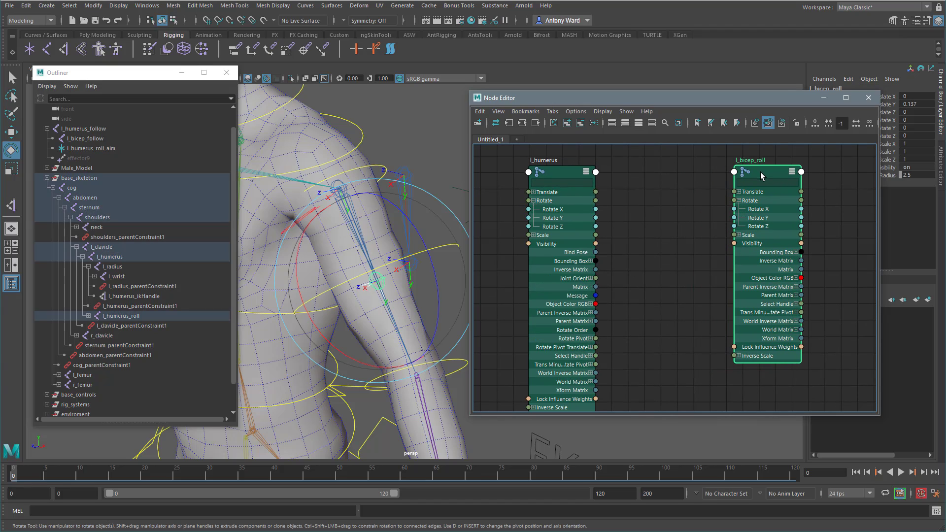
Test-rotate the l_humerus joint about its Y axis and undo the rotation
{"action": "left_click", "coordinate": [401, 298]}
{"action": "left_click", "coordinate": [393, 309]}
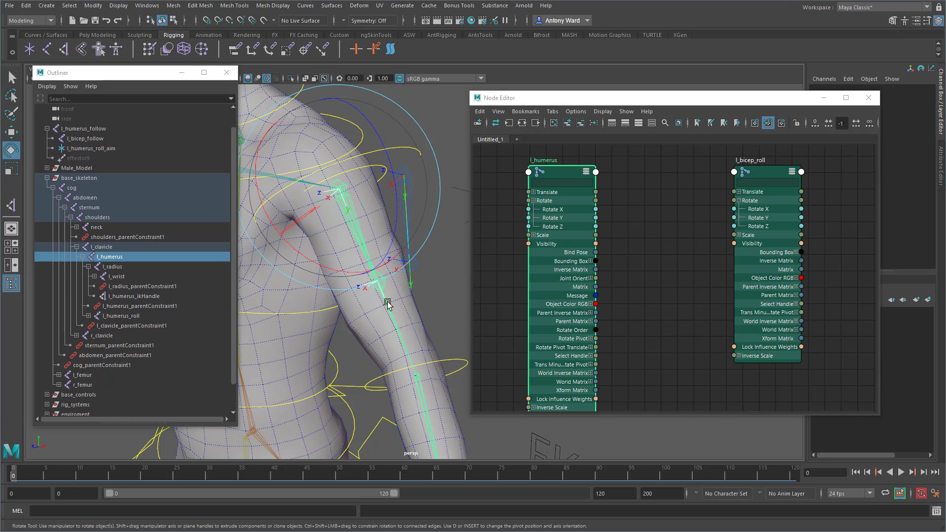
{"action": "mouse_move", "coordinate": [357, 157]}
{"action": "left_mouse_down"}
{"action": "mouse_move", "coordinate": [321, 172]}
{"action": "mouse_move", "coordinate": [352, 158]}
{"action": "left_mouse_up"}
{"action": "key", "text": "ctrl+z"}
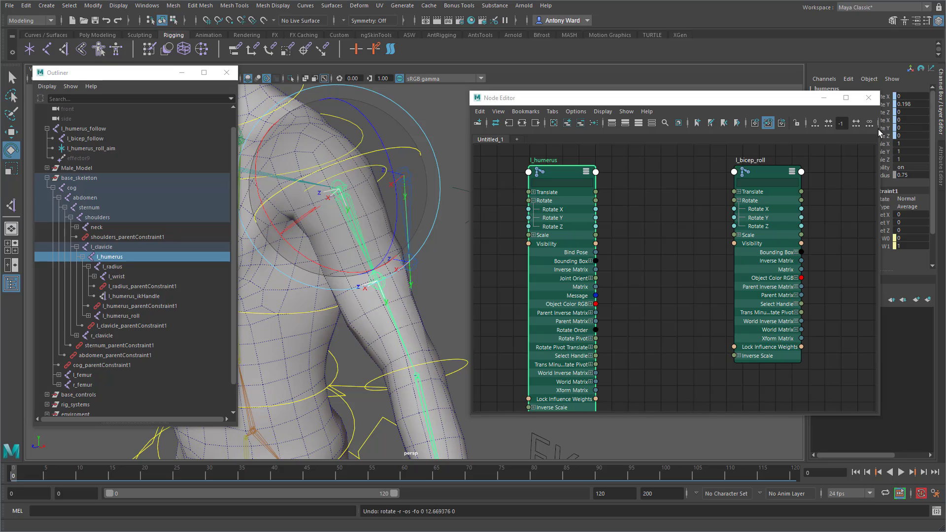
Connect l_humerus Rotate Y directly to l_bicep_roll Rotate Y in the graph
{"action": "left_click_drag", "start_coordinate": [712, 103], "coordinate": [676, 97]}
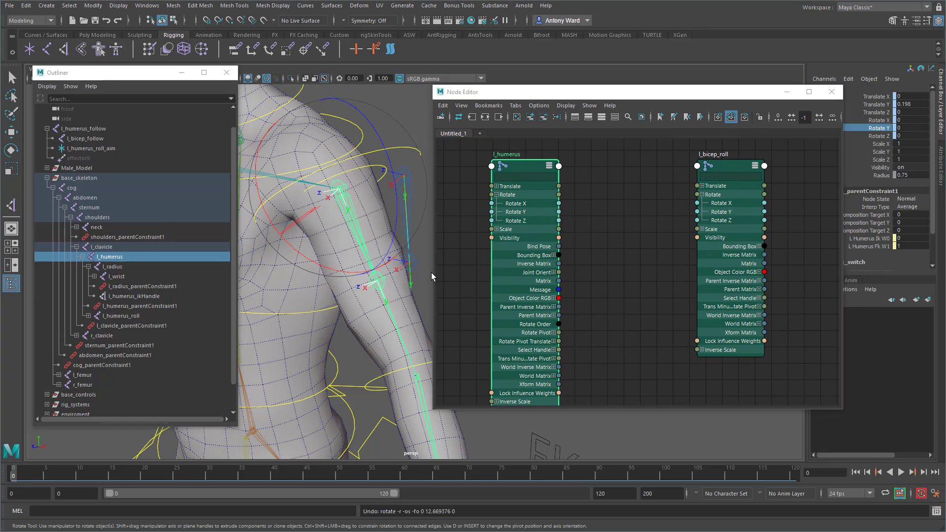
{"action": "left_click", "coordinate": [625, 232]}
{"action": "left_click_drag", "start_coordinate": [681, 212], "coordinate": [696, 215]}
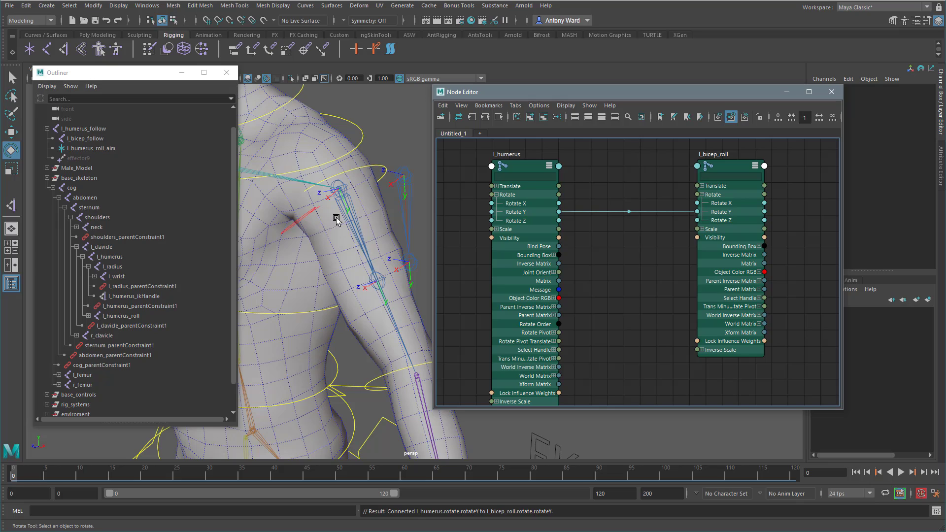
Test the arm's twist by rotating l_humerus_FK_ctrl with the bicep roll connected, and return its Rotate Y to 0
{"action": "left_click", "coordinate": [380, 166]}
{"action": "middle_click_drag", "start_coordinate": [368, 248], "coordinate": [349, 254], "text": "alt"}
{"action": "right_click_drag", "start_coordinate": [349, 255], "coordinate": [303, 254], "text": "alt"}
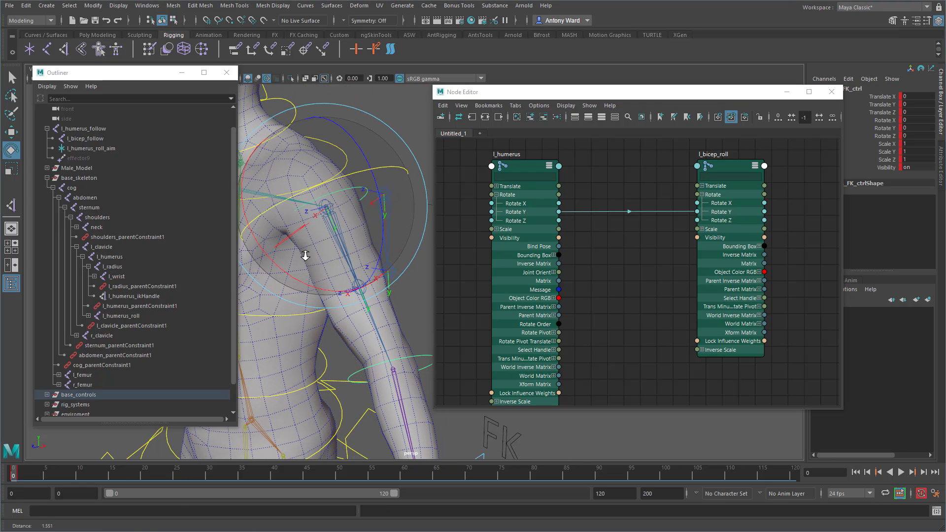
{"action": "left_click_drag", "start_coordinate": [237, 150], "coordinate": [190, 150]}
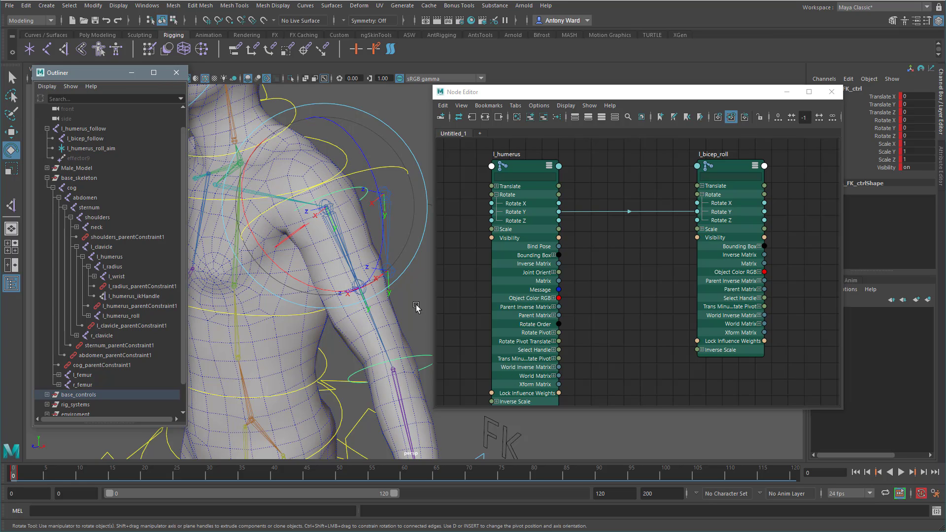
{"action": "middle_click_drag", "start_coordinate": [365, 294], "coordinate": [345, 300], "text": "alt"}
{"action": "left_click_drag", "start_coordinate": [335, 199], "coordinate": [285, 209]}
{"action": "left_click_drag", "start_coordinate": [343, 314], "coordinate": [342, 287], "text": "alt"}
{"action": "left_click_drag", "start_coordinate": [293, 156], "coordinate": [275, 179]}
{"action": "key", "text": "ctrl+z"}
{"action": "key", "text": "ctrl+z"}
{"action": "key", "text": "ctrl+z"}
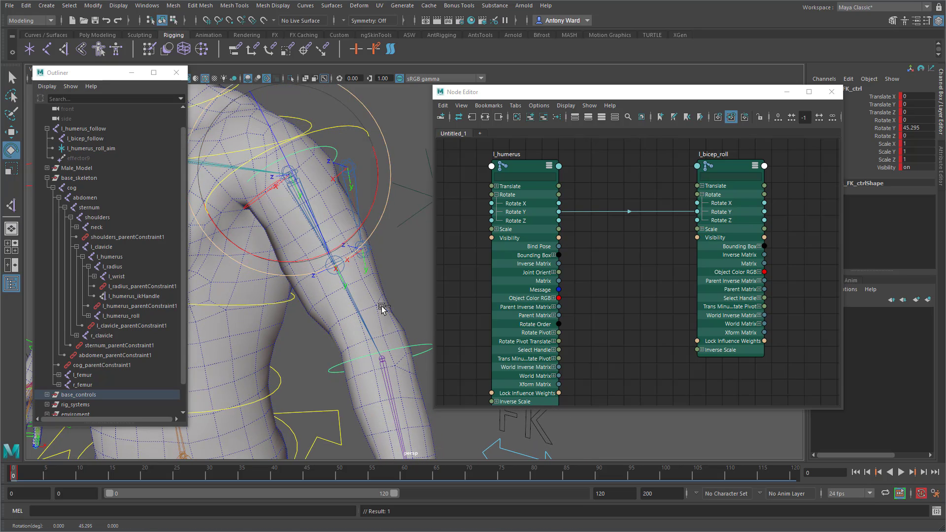
{"action": "left_click", "coordinate": [920, 129]}
{"action": "type", "text": "0"}
{"action": "key", "text": "Return"}
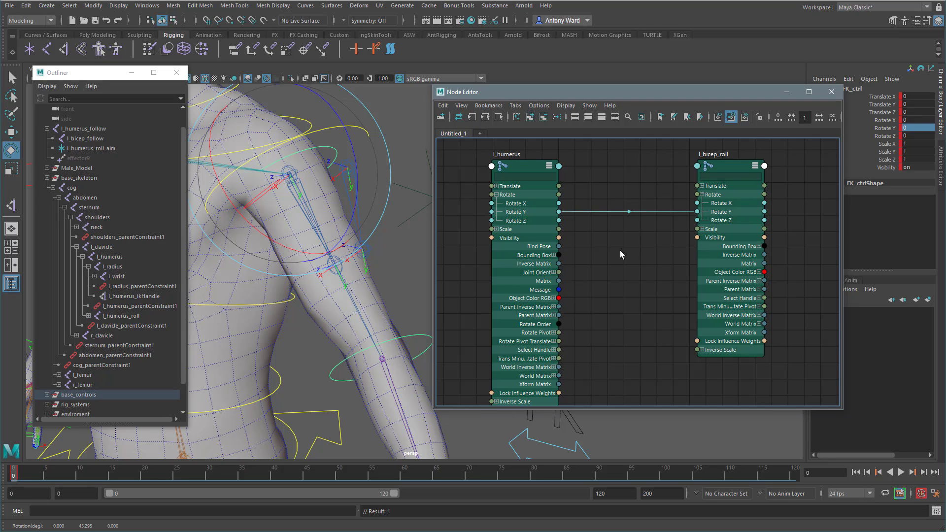
{"action": "key", "text": "Tab"}
{"action": "type", "text": "multi"}
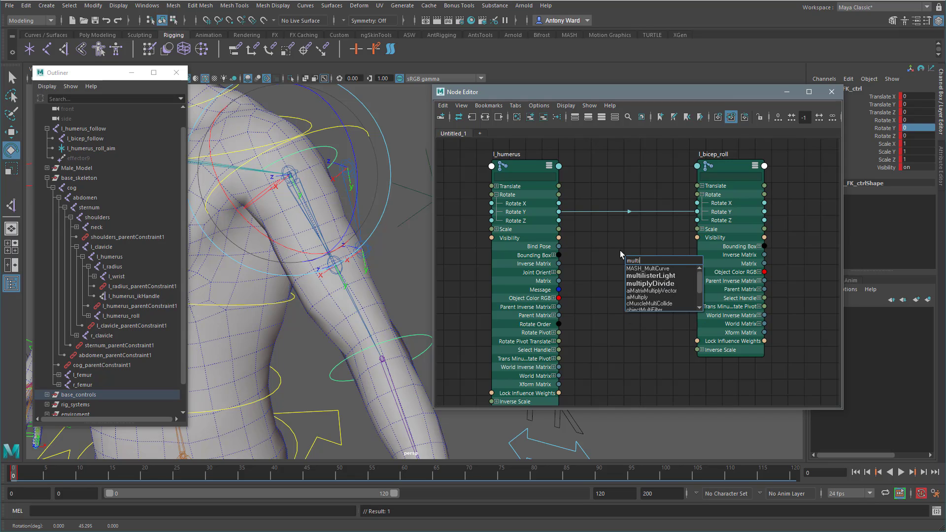
{"action": "key", "text": "Return"}
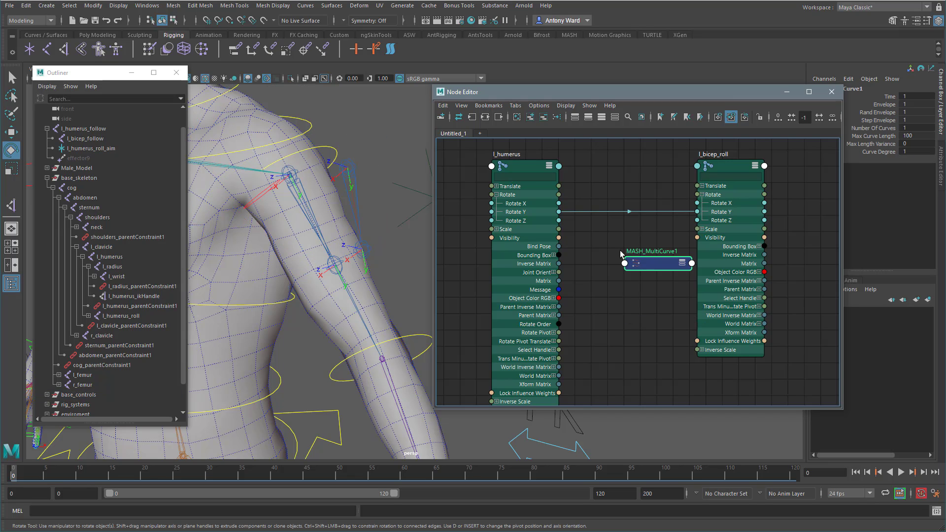
{"action": "left_click", "coordinate": [651, 267]}
{"action": "key", "text": "Delete"}
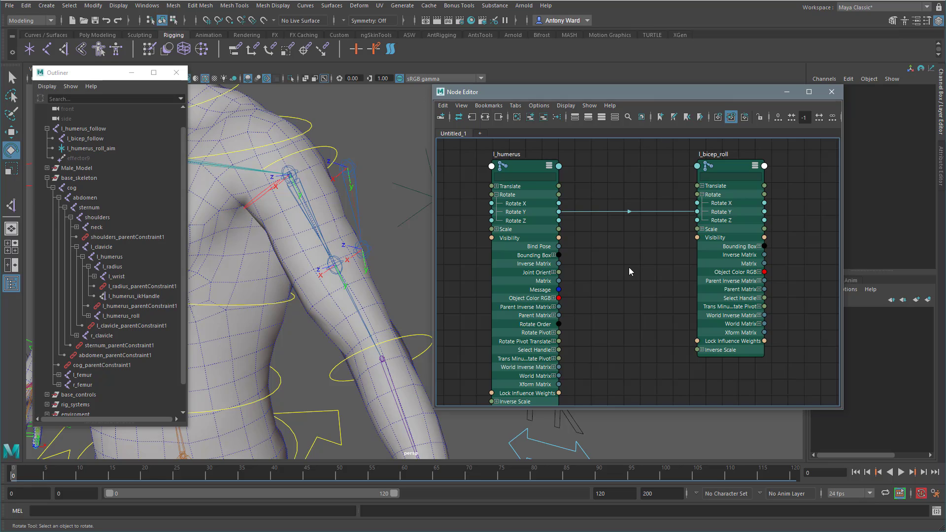
Create a multiplyDivide node between the two joint nodes and show its attributes
{"action": "key", "text": "Tab"}
{"action": "type", "text": "mult"}
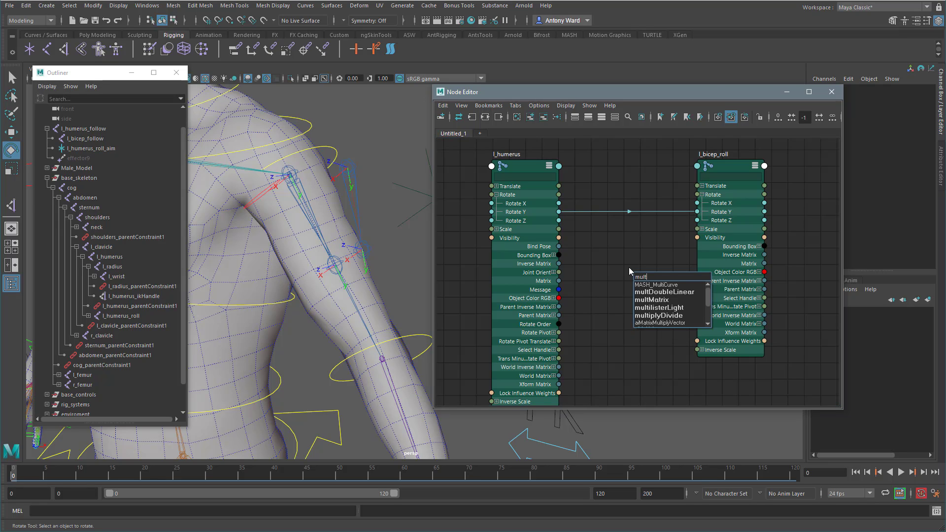
{"action": "type", "text": "i"}
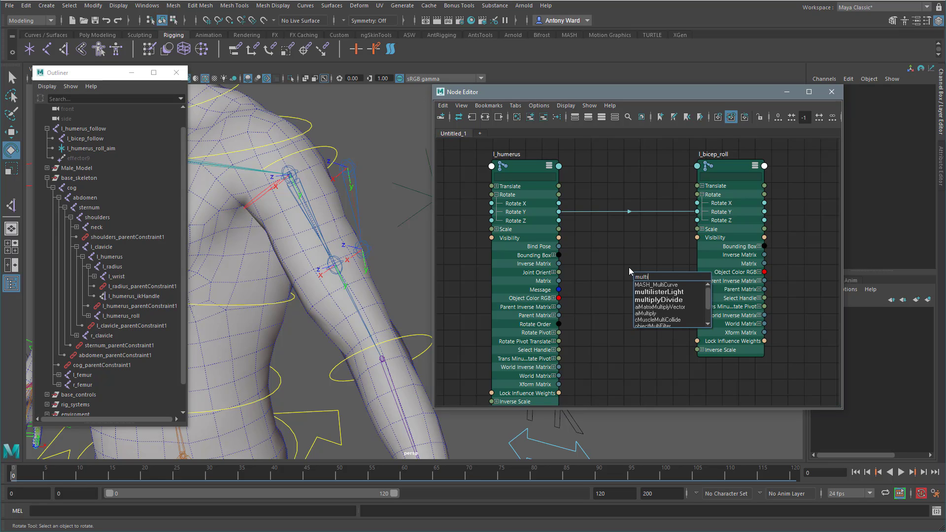
{"action": "left_click", "coordinate": [656, 299]}
{"action": "left_click_drag", "start_coordinate": [611, 253], "coordinate": [633, 248]}
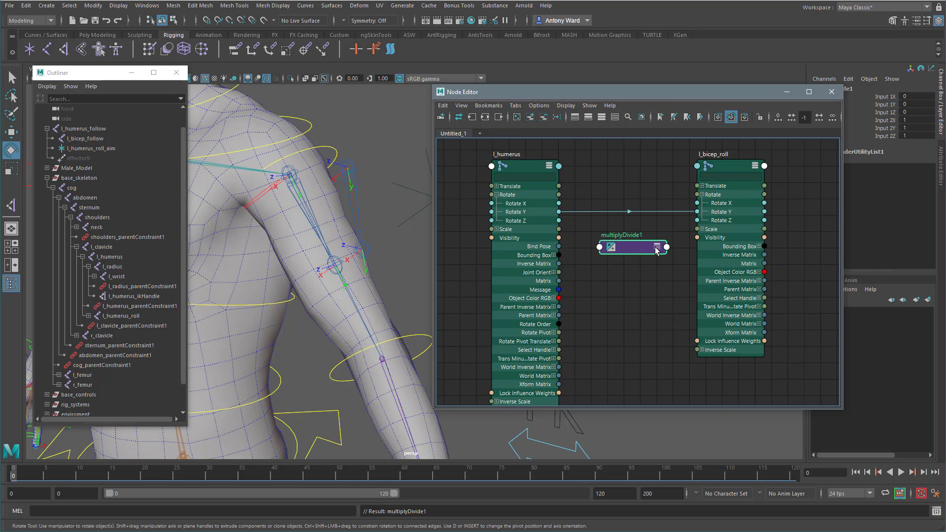
{"action": "left_click", "coordinate": [656, 247]}
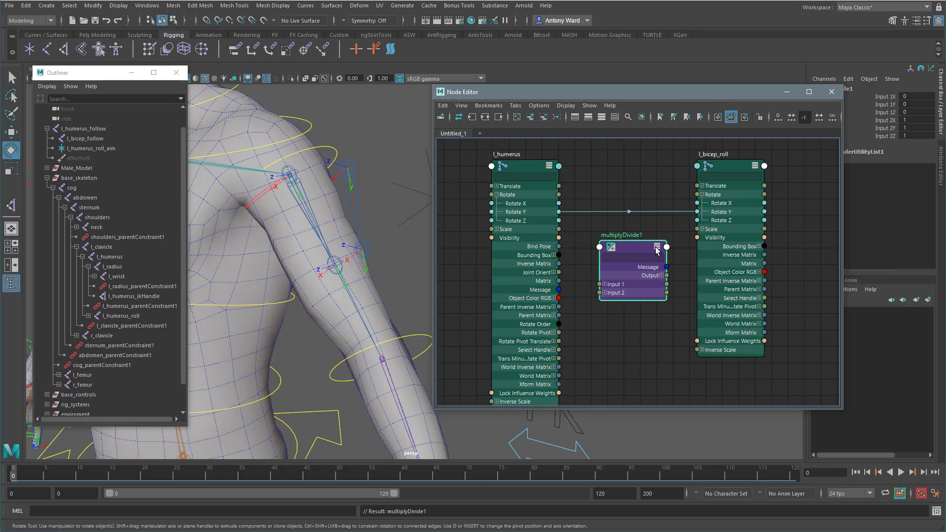
Rename the multiplyDivide node l_arm_roll_multi and expand its Input 1, Input 2 and Output attributes
{"action": "double_click", "coordinate": [632, 236]}
{"action": "type", "text": "l_arm_roll_multi"}
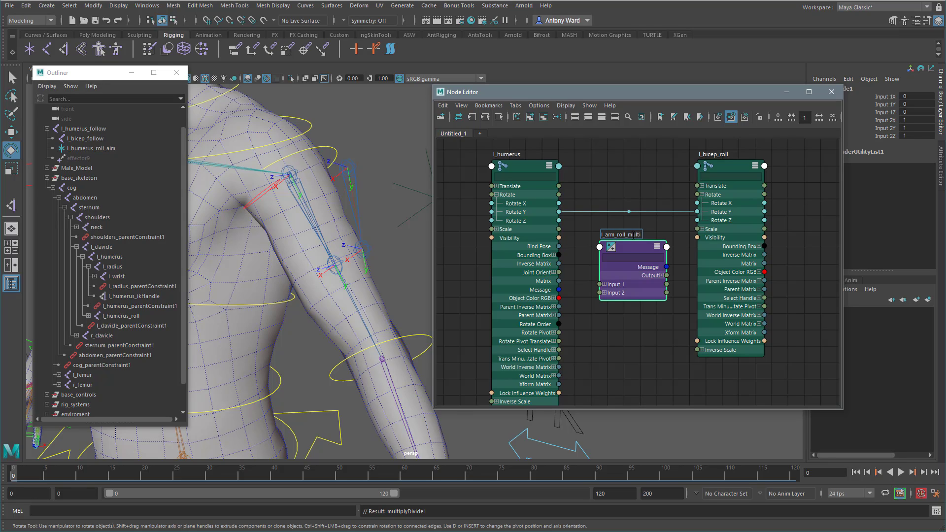
{"action": "key", "text": "Return"}
{"action": "left_click", "coordinate": [604, 293]}
{"action": "left_click", "coordinate": [604, 284]}
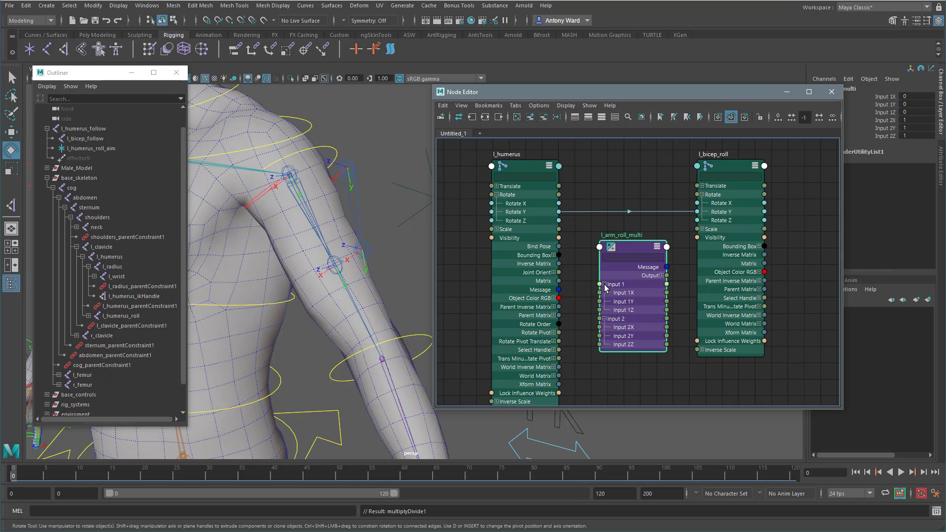
{"action": "left_click", "coordinate": [661, 275]}
{"action": "left_click_drag", "start_coordinate": [624, 246], "coordinate": [624, 232]}
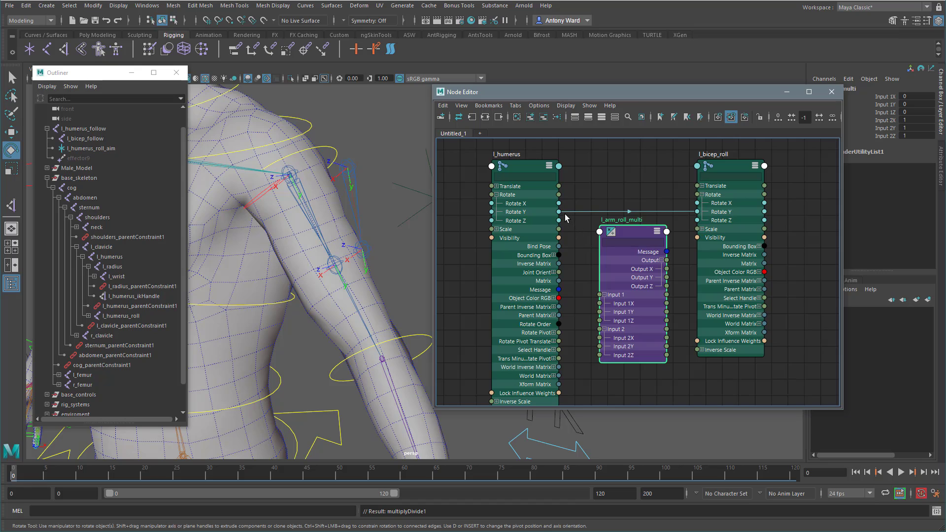
Connect l_humerus Rotate Y to Input 1X of the l_arm_roll_multi node
{"action": "left_click_drag", "start_coordinate": [560, 212], "coordinate": [600, 303]}
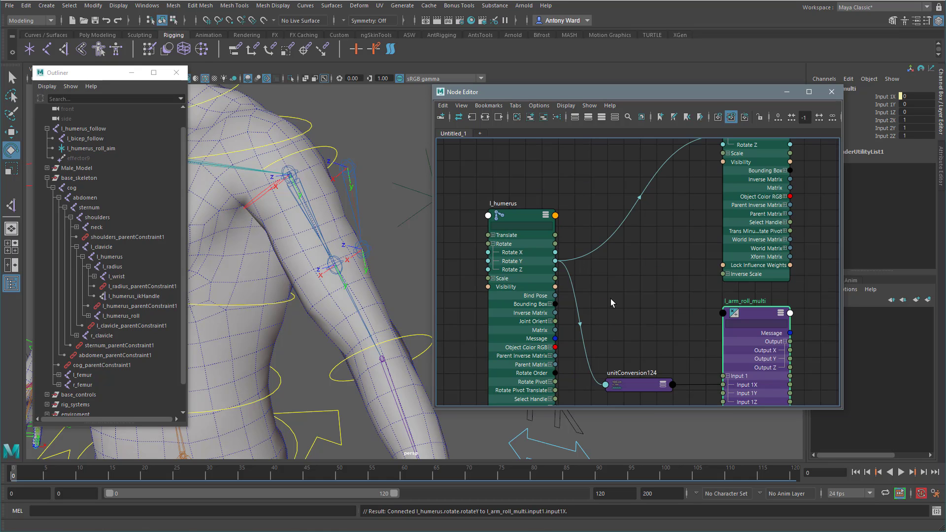
{"action": "middle_click_drag", "start_coordinate": [686, 306], "coordinate": [569, 308]}
{"action": "scroll", "coordinate": [569, 308], "scroll_direction": "down", "scroll_amount": 1}
Reposition the l_bicep_roll node and connect Output X of l_arm_roll_multi to its Rotate Y, replacing the direct connection
{"action": "left_click_drag", "start_coordinate": [631, 168], "coordinate": [713, 248]}
{"action": "middle_click_drag", "start_coordinate": [674, 278], "coordinate": [716, 210], "text": "alt"}
{"action": "right_click_drag", "start_coordinate": [715, 213], "coordinate": [729, 246], "text": "alt"}
{"action": "middle_click_drag", "start_coordinate": [729, 249], "coordinate": [712, 256], "text": "alt"}
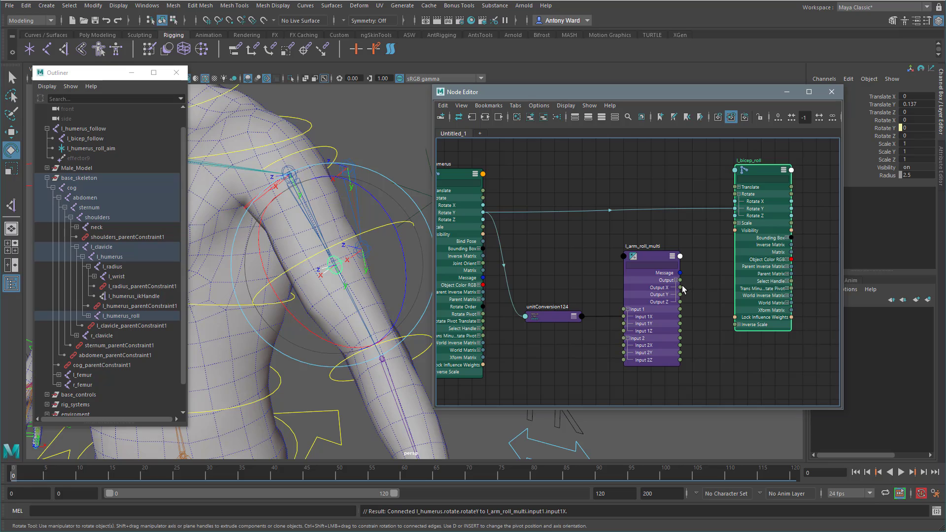
{"action": "left_click_drag", "start_coordinate": [680, 287], "coordinate": [734, 208]}
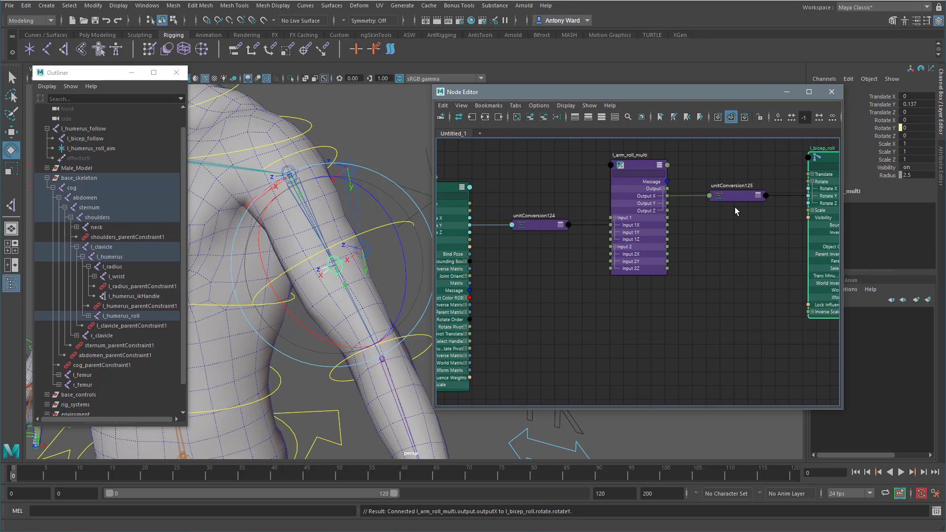
{"action": "key", "text": "a"}
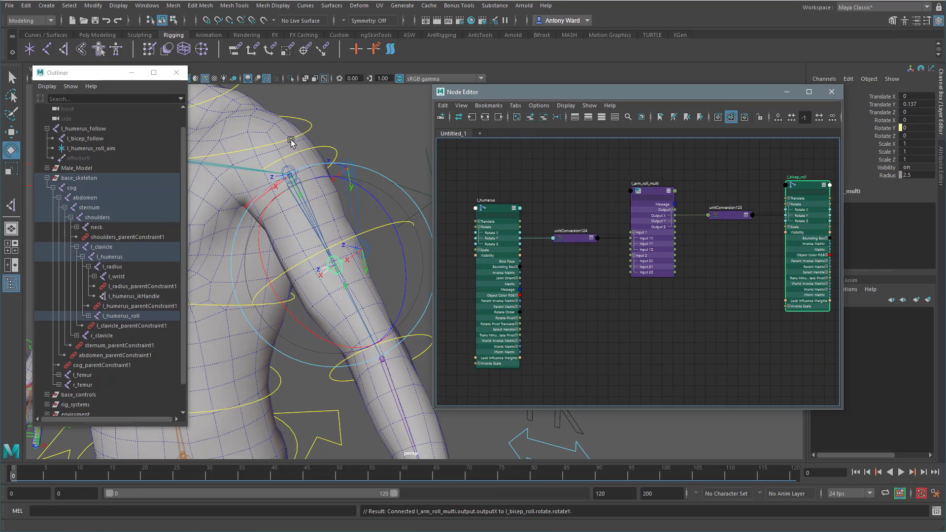
Twist l_humerus_FK_ctrl about its Y axis by about 47.4 degrees and examine the values on l_bicep_roll and l_arm_roll_multi
{"action": "left_click", "coordinate": [337, 153]}
{"action": "left_click_drag", "start_coordinate": [320, 150], "coordinate": [276, 165]}
{"action": "left_click", "coordinate": [335, 266]}
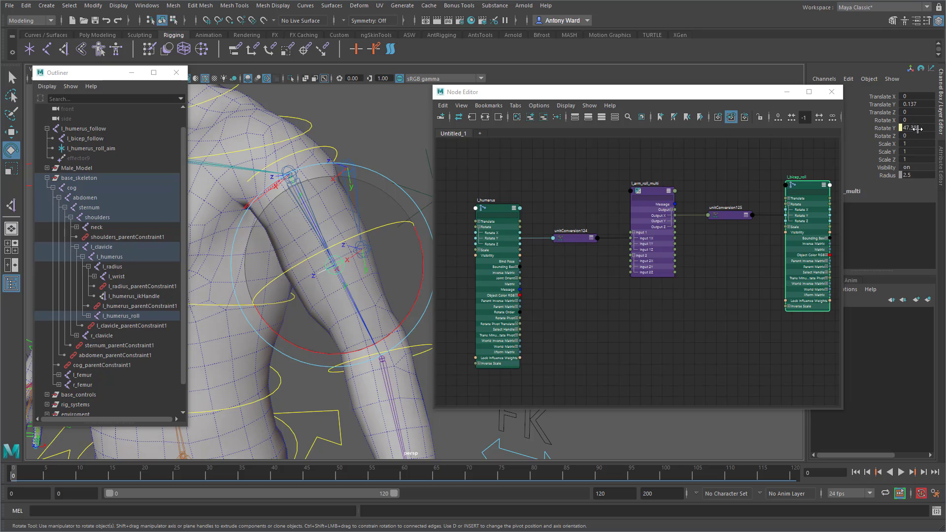
{"action": "left_click", "coordinate": [648, 193]}
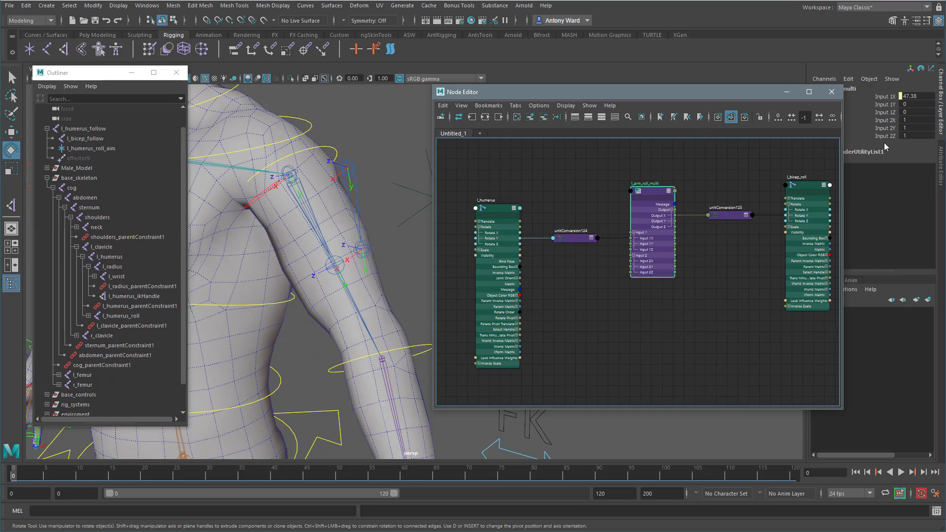
Set Input 2X of the l_arm_roll_multi node to 0.5 and close the Node Editor
{"action": "left_click", "coordinate": [885, 120]}
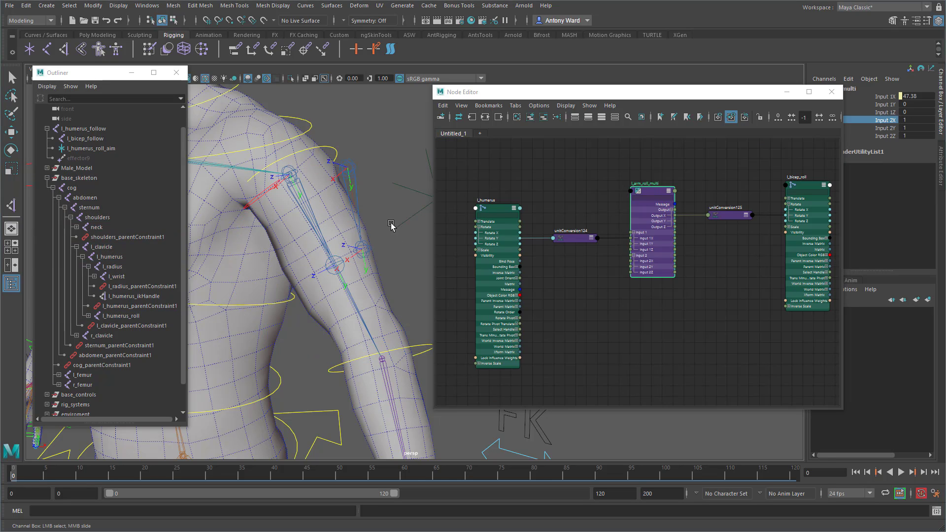
{"action": "middle_click_drag", "start_coordinate": [392, 223], "coordinate": [397, 220]}
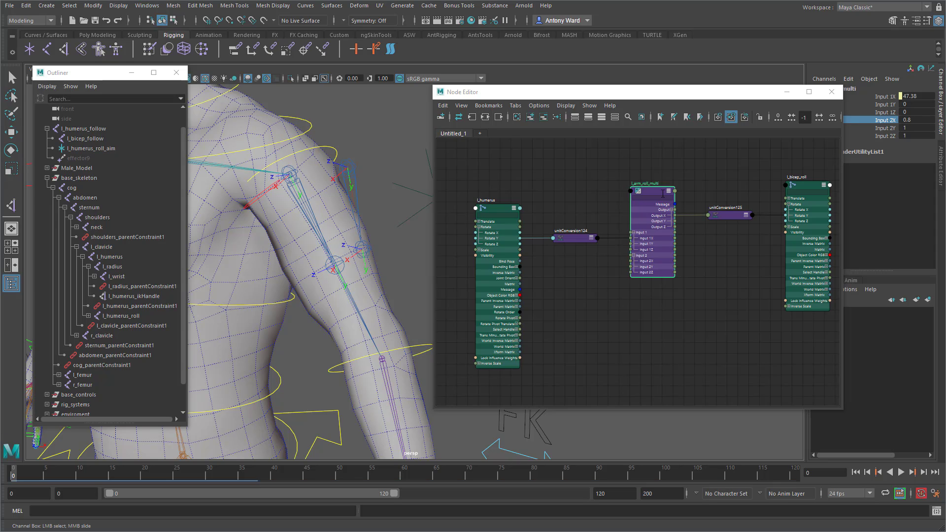
{"action": "double_click", "coordinate": [912, 121]}
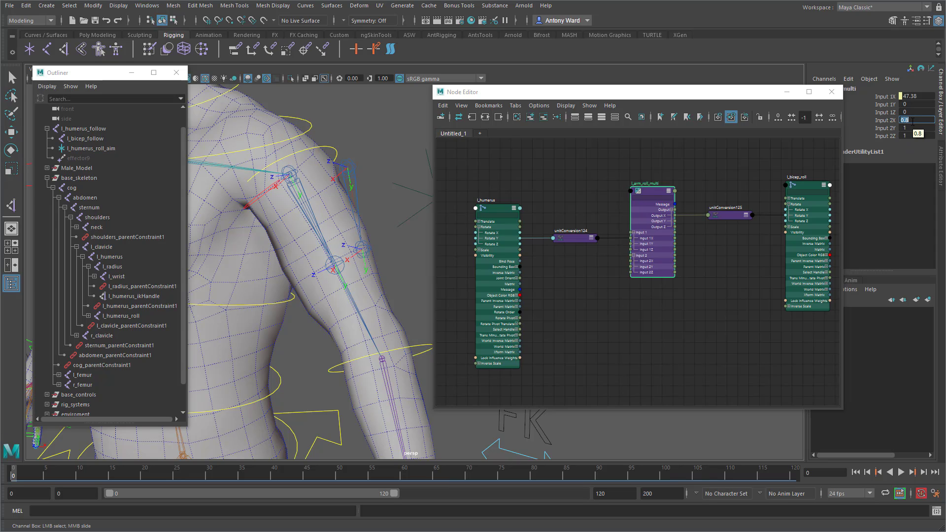
{"action": "type", "text": "0.5"}
{"action": "key", "text": "Return"}
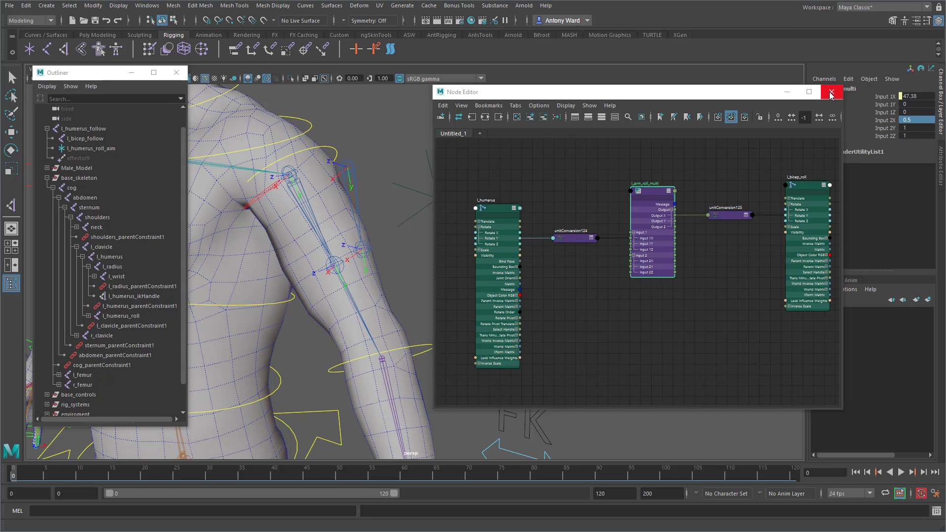
{"action": "left_click", "coordinate": [830, 93]}
Twist l_humerus_FK_ctrl further about its Y axis to test how the upper arm mesh deforms
{"action": "key", "text": "e"}
{"action": "left_click_drag", "start_coordinate": [421, 240], "coordinate": [447, 226], "text": "alt"}
{"action": "left_click", "coordinate": [364, 151]}
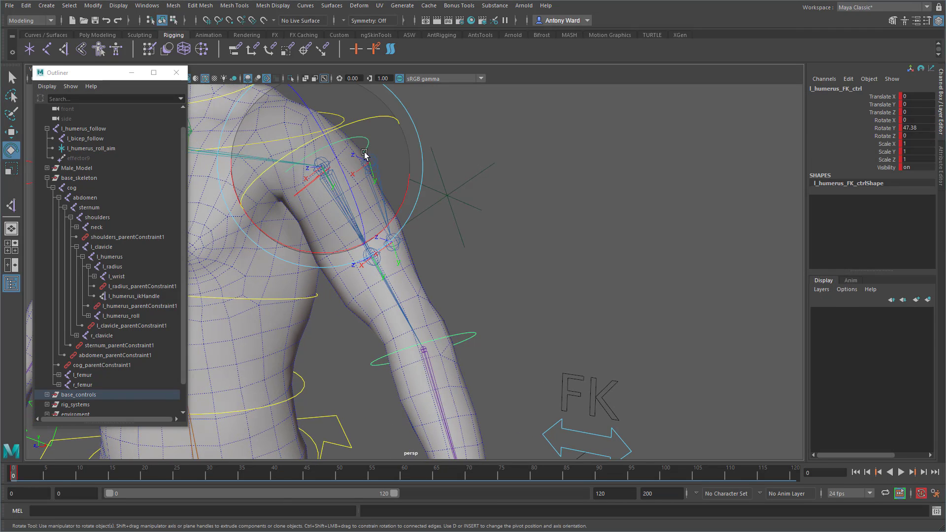
{"action": "middle_click_drag", "start_coordinate": [364, 151], "coordinate": [410, 196], "text": "alt"}
{"action": "left_click_drag", "start_coordinate": [350, 199], "coordinate": [465, 288]}
Turn off the local rotation axes display on the l_humerus_follow and l_bicep_follow joints
{"action": "left_click", "coordinate": [428, 173]}
{"action": "left_click", "coordinate": [376, 233]}
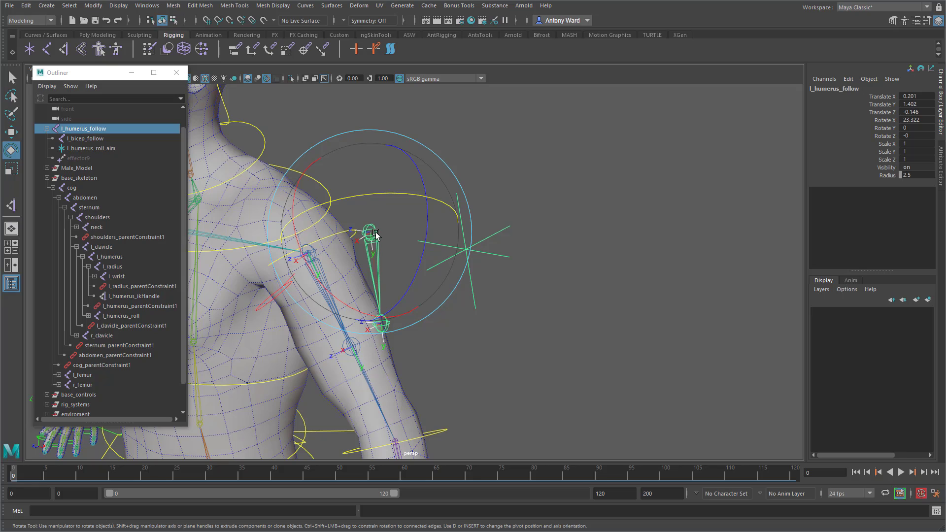
{"action": "key", "text": "y"}
{"action": "left_click", "coordinate": [371, 238], "text": "shift"}
{"action": "left_click", "coordinate": [117, 5]}
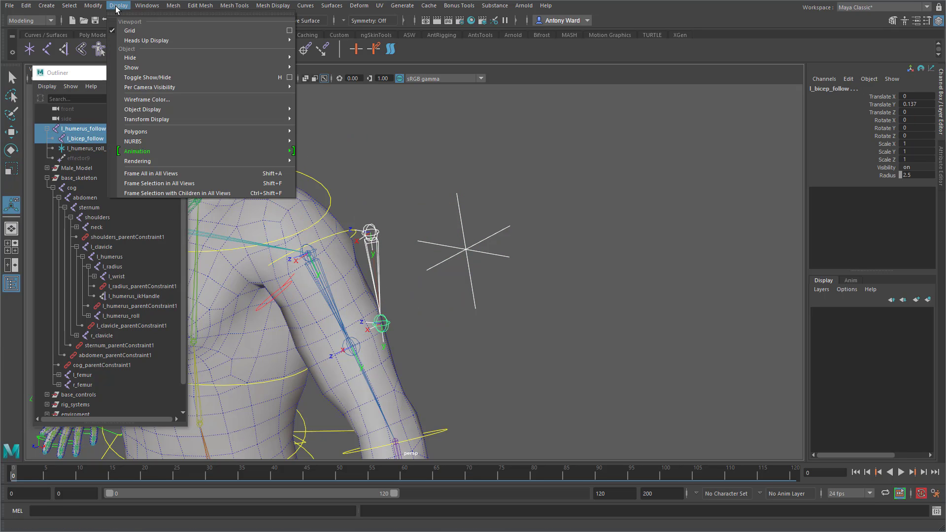
{"action": "mouse_move", "coordinate": [155, 119]}
{"action": "left_click", "coordinate": [303, 124]}
{"action": "left_click", "coordinate": [435, 323]}
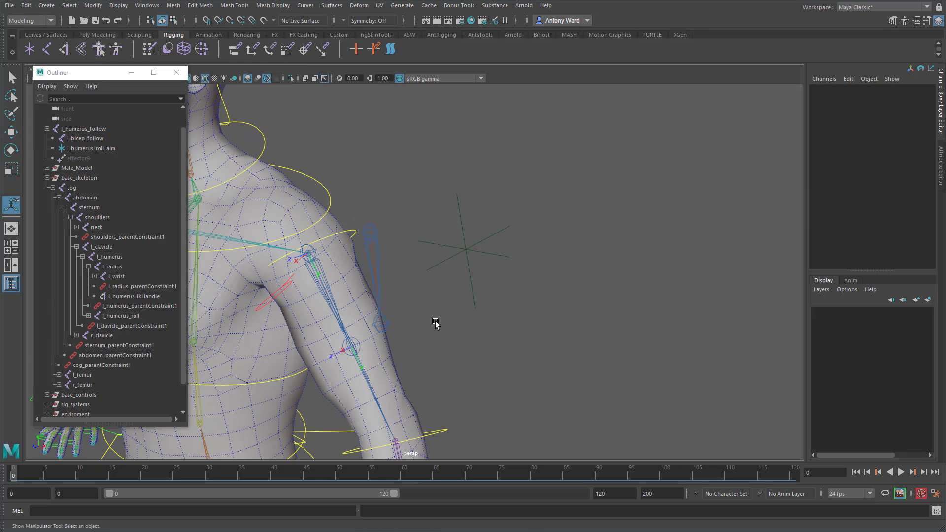
Twist l_humerus_FK_ctrl to about 66.6 degrees in Rotate Y to check the shoulder and bicep deformation
{"action": "middle_click_drag", "start_coordinate": [436, 323], "coordinate": [508, 312], "text": "alt"}
{"action": "right_click_drag", "start_coordinate": [509, 312], "coordinate": [532, 315], "text": "alt"}
{"action": "left_click", "coordinate": [452, 208]}
{"action": "left_click_drag", "start_coordinate": [459, 226], "coordinate": [317, 182], "text": "alt"}
{"action": "key", "text": "e"}
{"action": "middle_click_drag", "start_coordinate": [317, 182], "coordinate": [370, 256], "text": "alt"}
{"action": "right_click_drag", "start_coordinate": [370, 256], "coordinate": [392, 236], "text": "alt"}
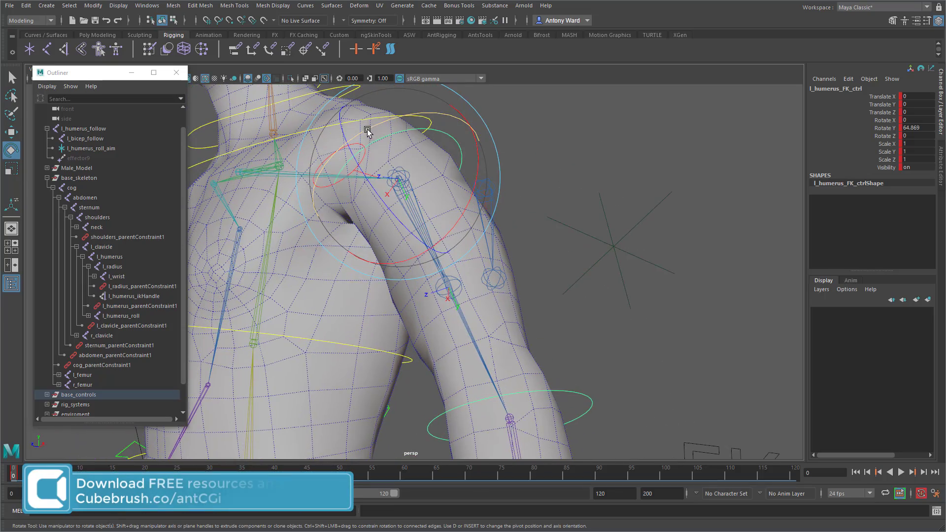
{"action": "mouse_move", "coordinate": [367, 132]}
{"action": "left_mouse_down"}
{"action": "mouse_move", "coordinate": [376, 127]}
{"action": "mouse_move", "coordinate": [332, 152]}
{"action": "mouse_move", "coordinate": [313, 184]}
{"action": "mouse_move", "coordinate": [370, 147]}
{"action": "left_mouse_up"}
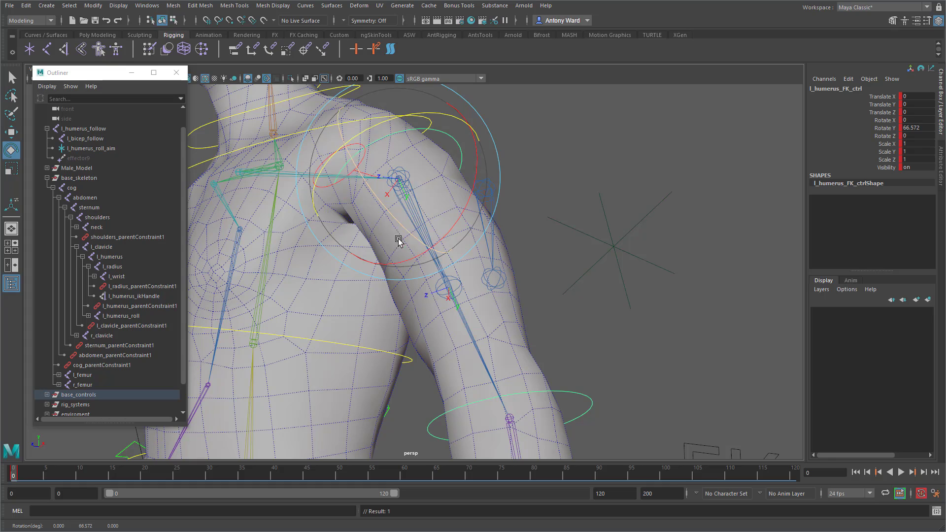
{"action": "left_click", "coordinate": [671, 322]}
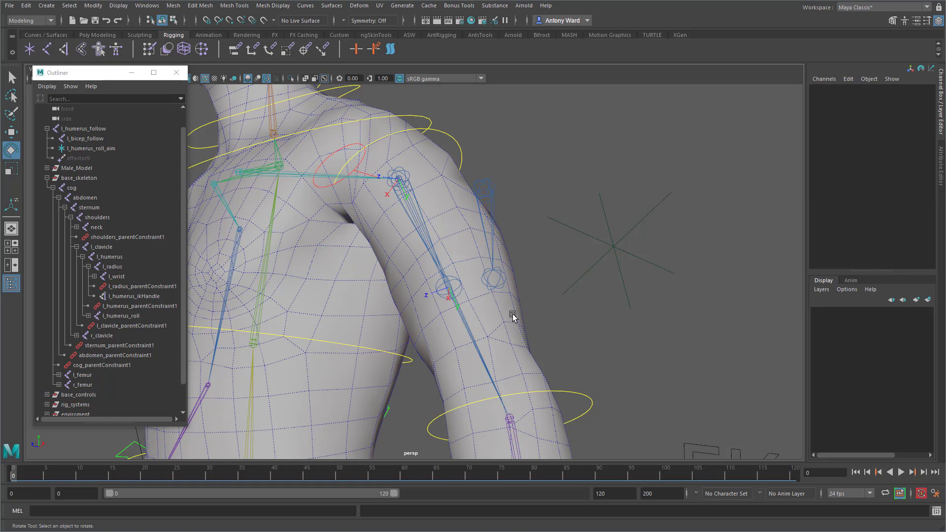
Set the Rotate Order of the l_bicep_roll joint to zxy
{"action": "left_click", "coordinate": [456, 280]}
{"action": "left_click", "coordinate": [941, 165]}
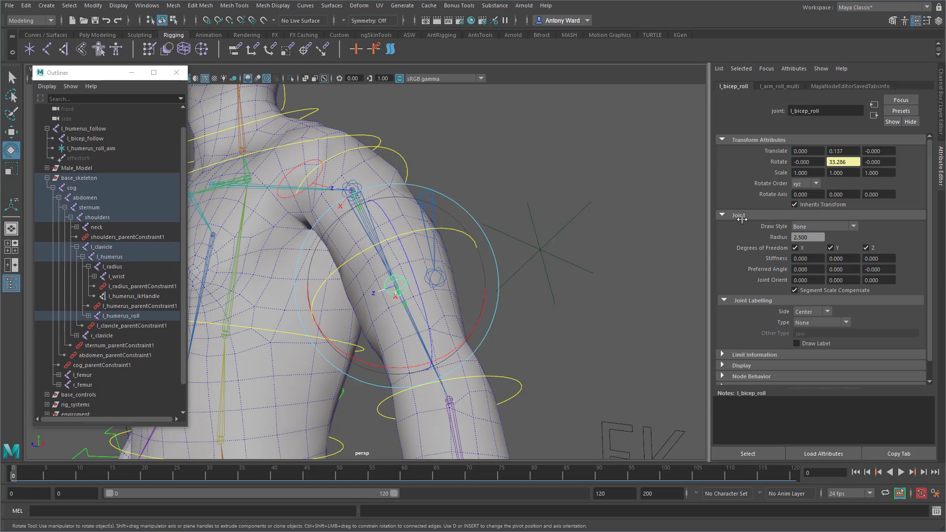
{"action": "left_click_drag", "start_coordinate": [575, 262], "coordinate": [561, 251], "text": "alt"}
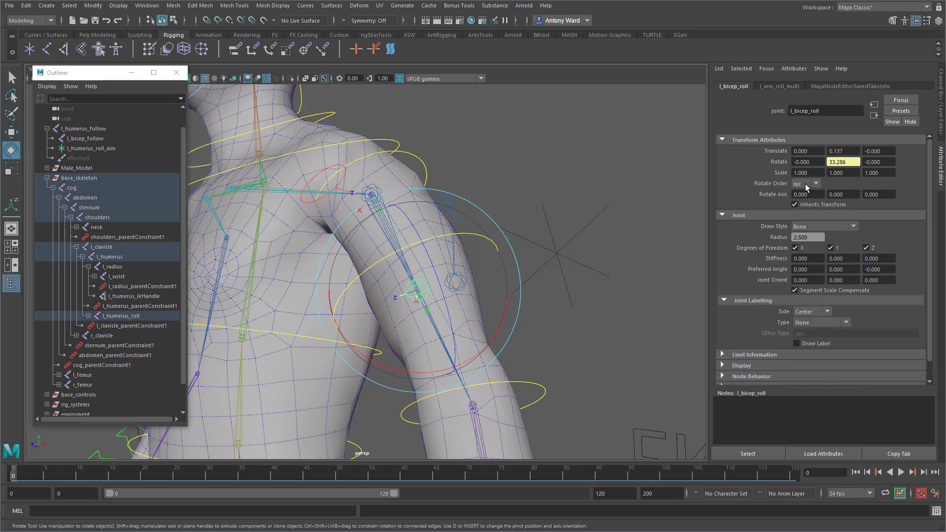
{"action": "left_click", "coordinate": [815, 185]}
{"action": "left_click", "coordinate": [799, 214]}
{"action": "left_click", "coordinate": [512, 150]}
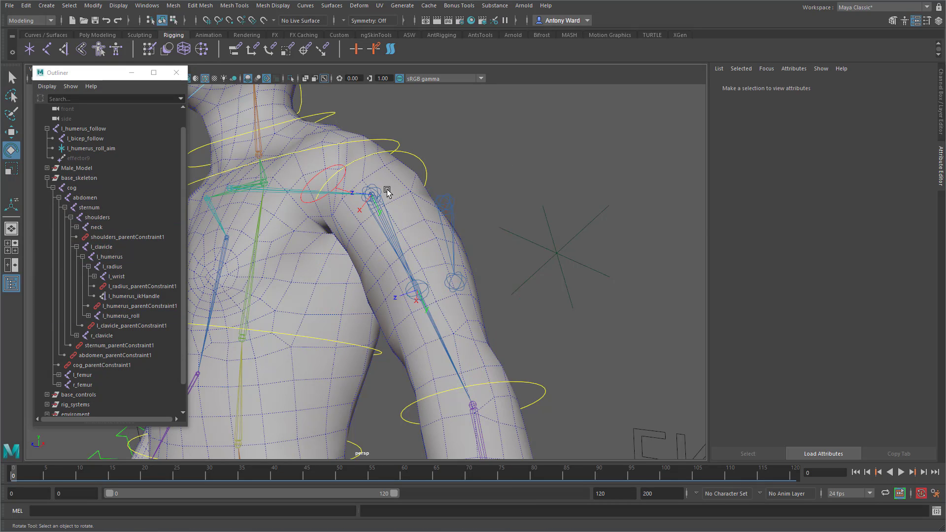
Set the Rotate Order of the l_humerus_roll joint to zxy
{"action": "left_click", "coordinate": [389, 193]}
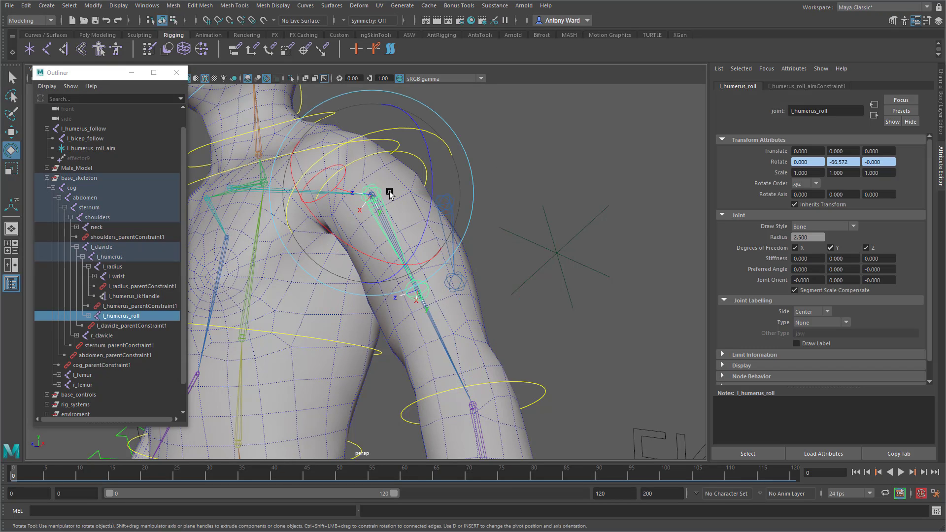
{"action": "left_click", "coordinate": [806, 189]}
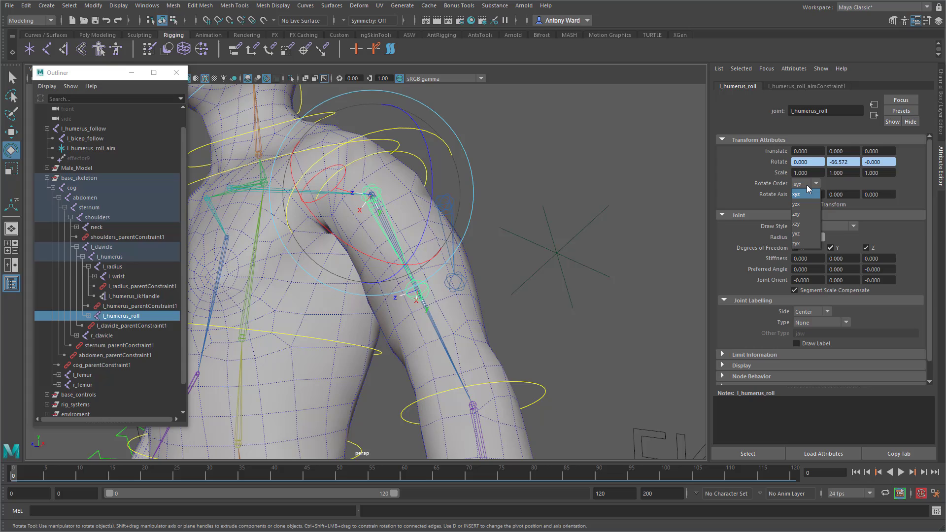
{"action": "left_click", "coordinate": [804, 215]}
{"action": "left_click", "coordinate": [501, 157]}
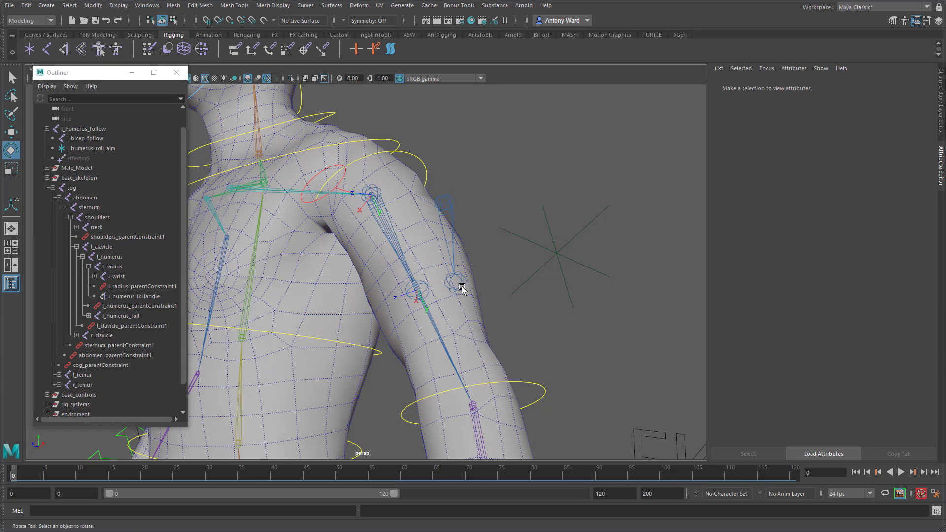
Set the Rotate Order of the l_humerus joint to zxy
{"action": "left_click", "coordinate": [436, 324]}
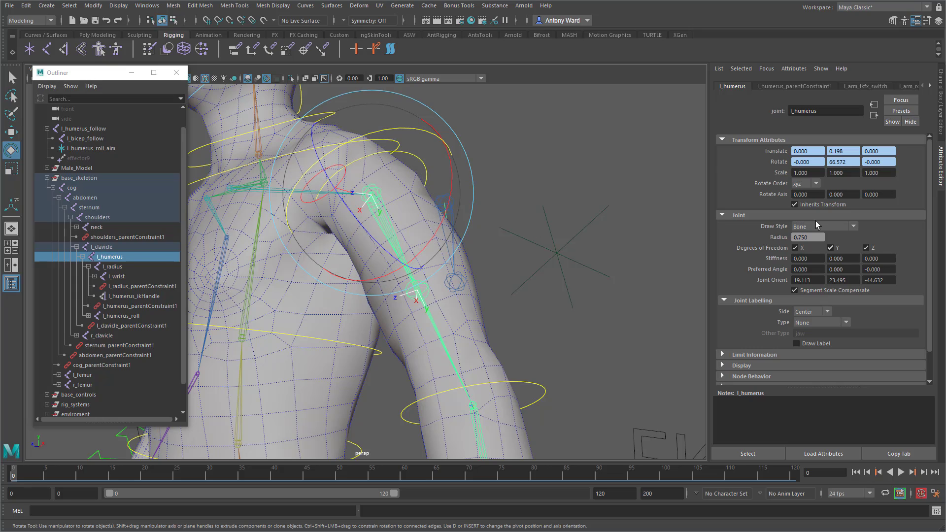
{"action": "left_click", "coordinate": [805, 188]}
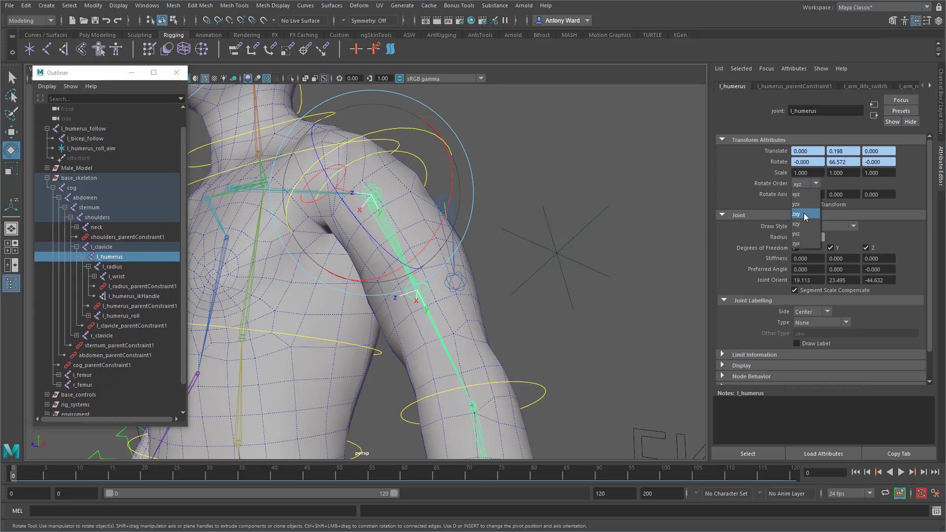
{"action": "left_click", "coordinate": [803, 215]}
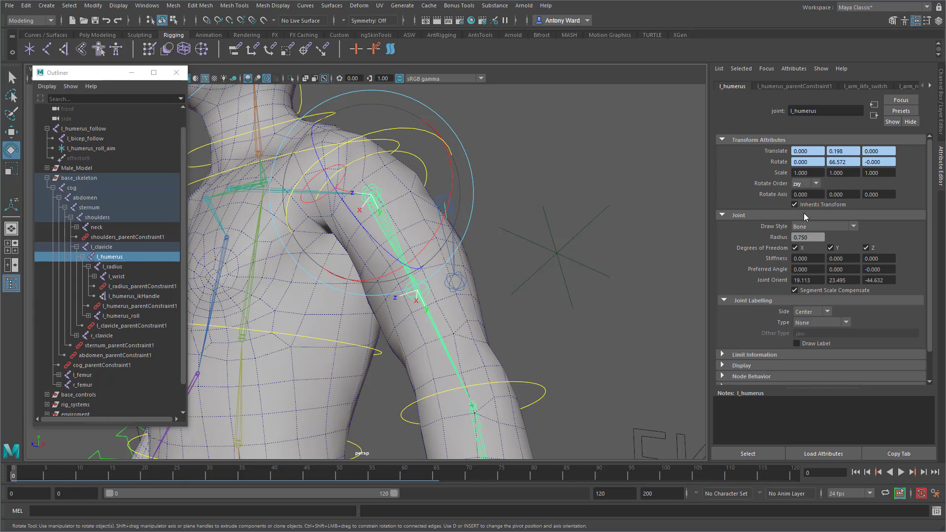
{"action": "left_click", "coordinate": [536, 156]}
Twist l_humerus_FK_ctrl to about 98.5 degrees in Rotate Y to test the roll joints with the new rotate order
{"action": "left_click", "coordinate": [416, 162]}
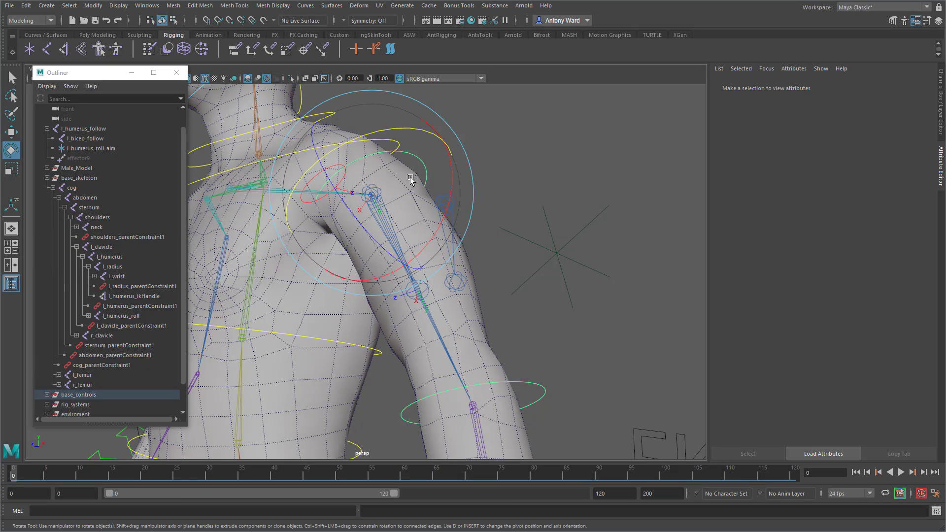
{"action": "left_click_drag", "start_coordinate": [372, 133], "coordinate": [365, 181]}
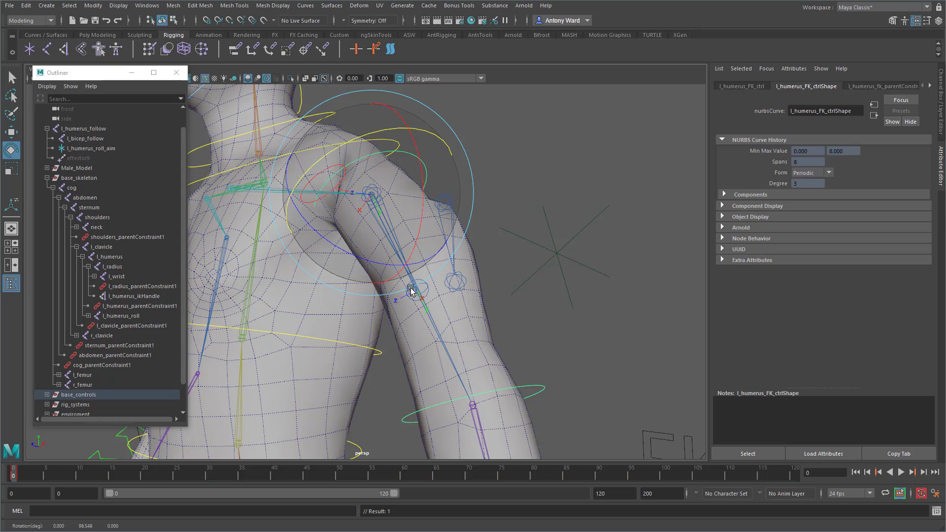
{"action": "left_click_drag", "start_coordinate": [584, 346], "coordinate": [583, 344], "text": "alt"}
{"action": "right_click_drag", "start_coordinate": [583, 345], "coordinate": [466, 277], "text": "alt"}
Reset Rotate Y of l_humerus_FK_ctrl to 0
{"action": "left_click", "coordinate": [939, 103]}
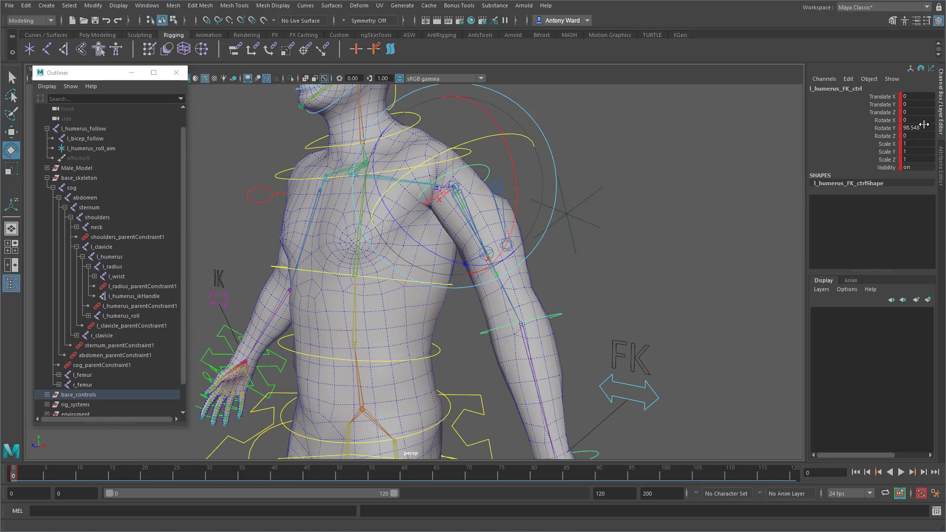
{"action": "type", "text": "0"}
{"action": "key", "text": "Return"}
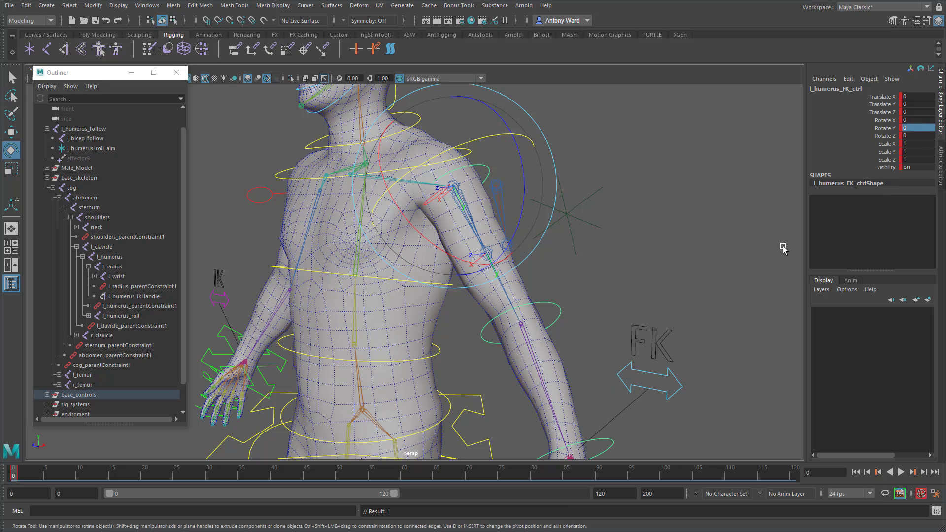
{"action": "right_click_drag", "start_coordinate": [521, 274], "coordinate": [539, 281], "text": "alt"}
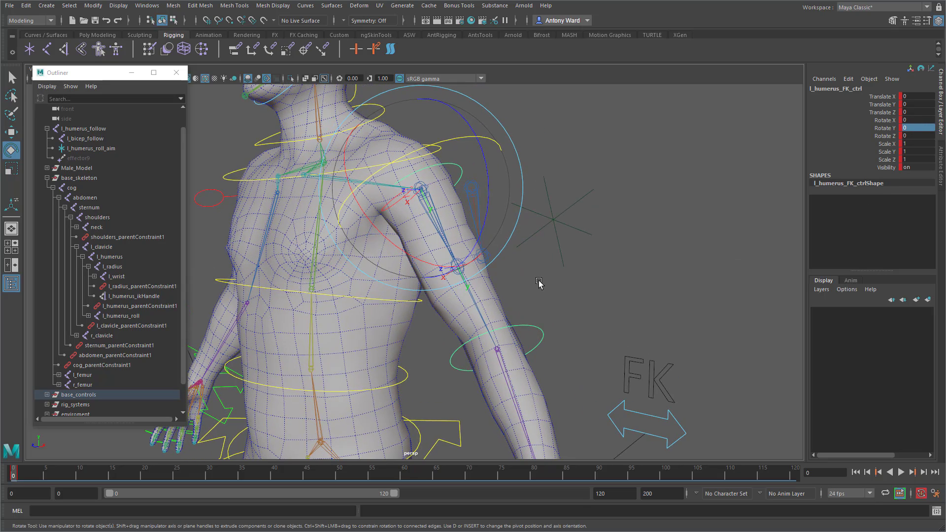
{"action": "middle_click_drag", "start_coordinate": [539, 283], "coordinate": [539, 270], "text": "alt"}
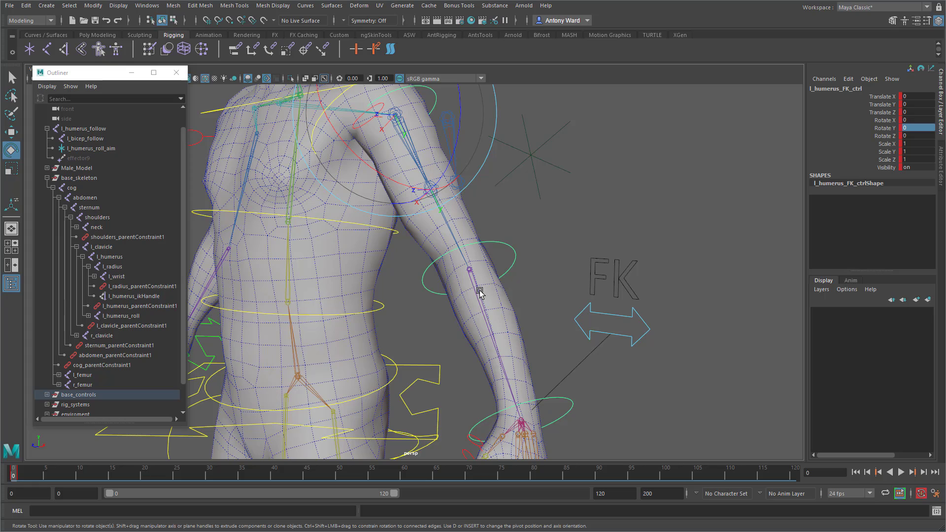
Set the Rotate Order of the l_radius joint to zxy
{"action": "left_click", "coordinate": [479, 294]}
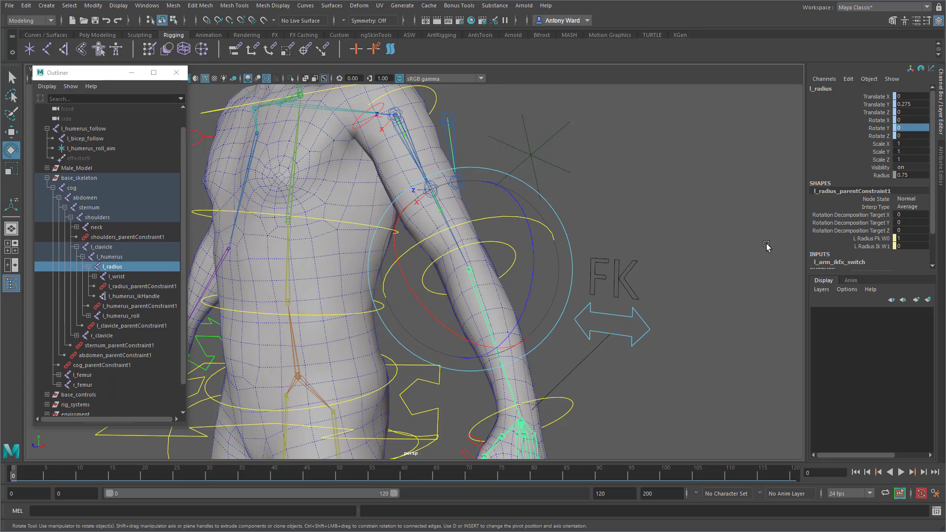
{"action": "left_click", "coordinate": [940, 170]}
{"action": "left_click", "coordinate": [802, 184]}
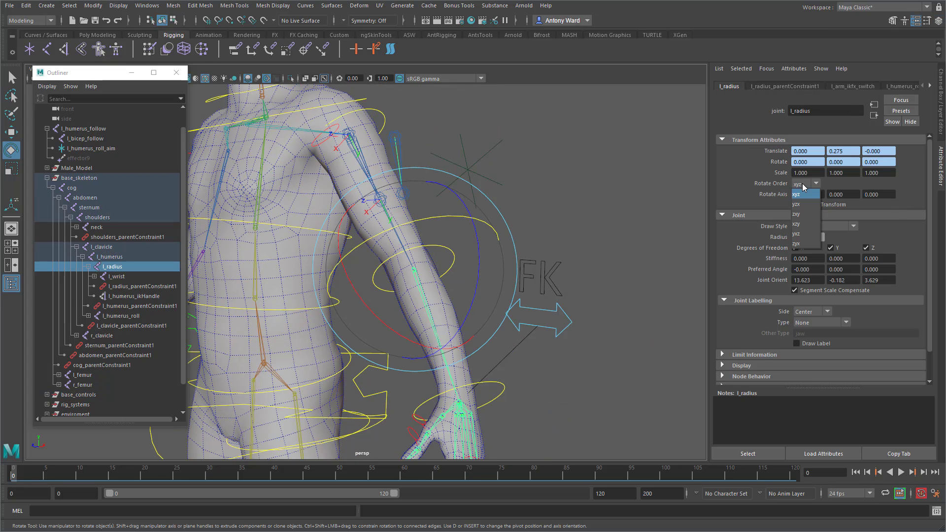
{"action": "left_click", "coordinate": [796, 214]}
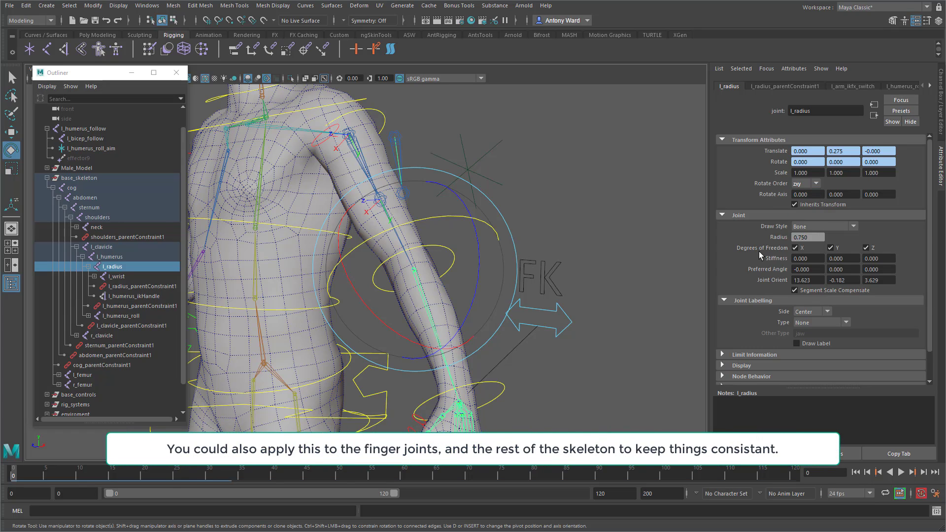
Set the Rotate Order of the l_wrist joint to zxy
{"action": "middle_click_drag", "start_coordinate": [463, 363], "coordinate": [465, 260], "text": "alt"}
{"action": "right_click_drag", "start_coordinate": [466, 259], "coordinate": [563, 289], "text": "alt"}
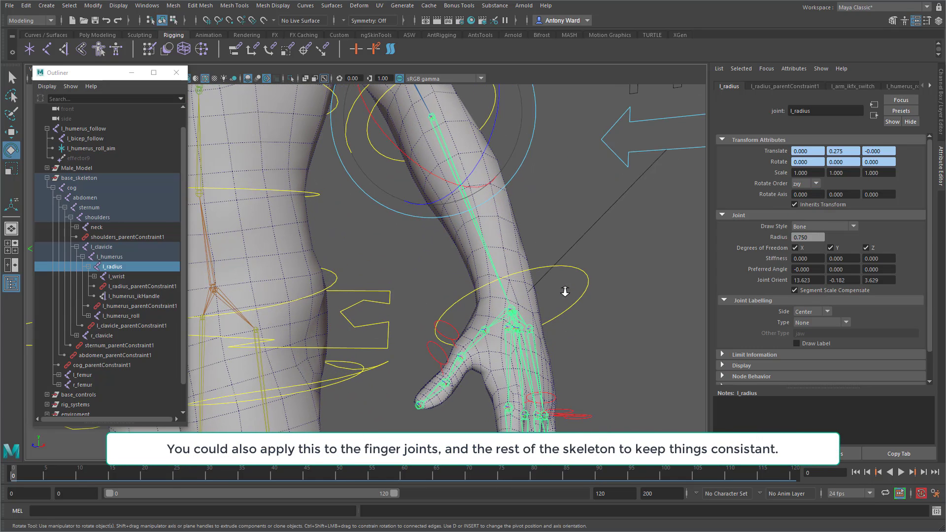
{"action": "left_click", "coordinate": [521, 315]}
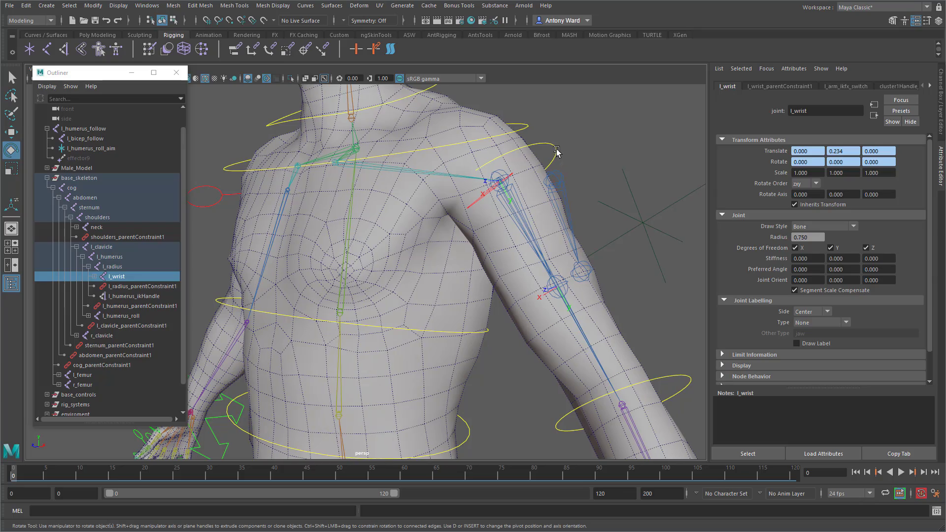
Rotate l_humerus_FK_ctrl freely to about 20.9, 14.3 and 22.3 degrees in X, Y and Z to test the arm
{"action": "left_click", "coordinate": [507, 170]}
{"action": "scroll", "coordinate": [439, 231], "scroll_direction": "up", "scroll_amount": 3}
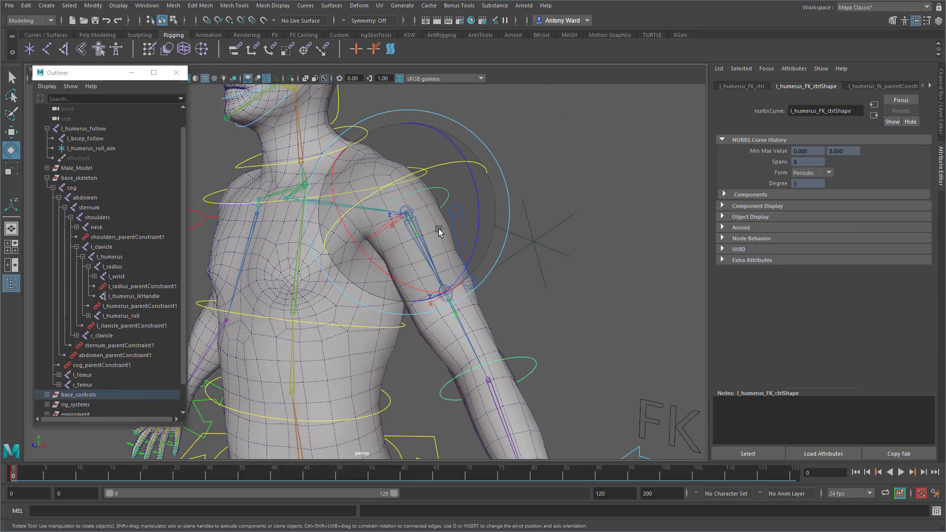
{"action": "left_click_drag", "start_coordinate": [464, 229], "coordinate": [427, 194]}
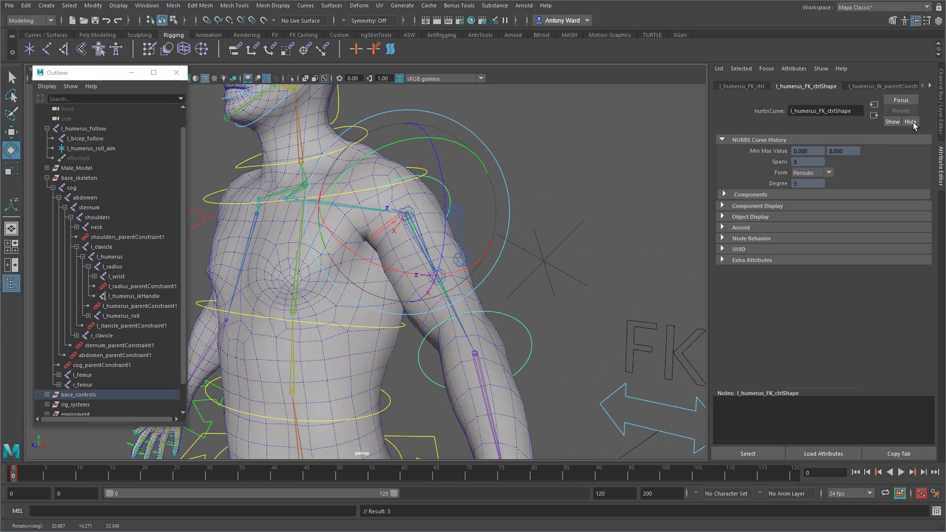
Reset Rotate X, Y and Z of l_humerus_FK_ctrl to 0
{"action": "left_click", "coordinate": [942, 113]}
{"action": "left_click_drag", "start_coordinate": [917, 120], "coordinate": [917, 127]}
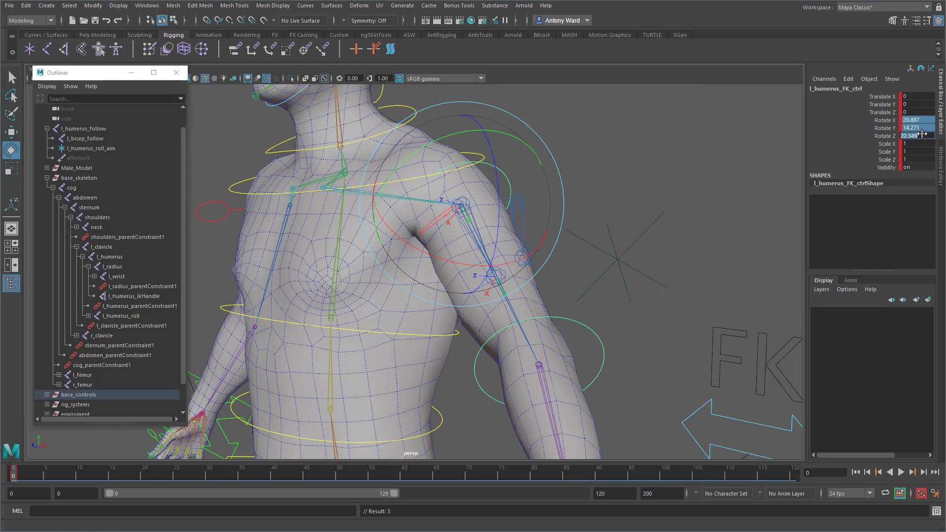
{"action": "left_click", "coordinate": [921, 134]}
{"action": "type", "text": "0"}
{"action": "key", "text": "Return"}
{"action": "right_click_drag", "start_coordinate": [711, 344], "coordinate": [448, 301], "text": "alt"}
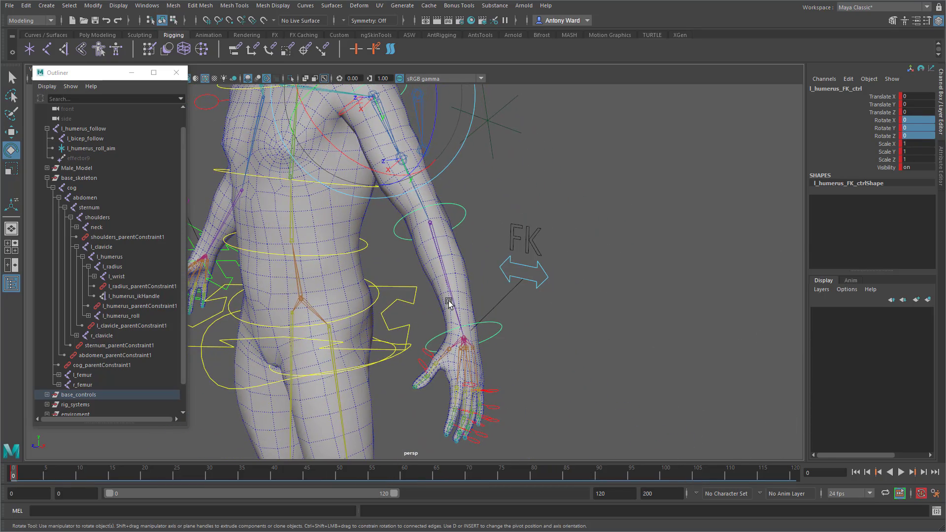
Duplicate the l_radius joint and delete the copy's l_wrist hierarchy, parent constraint and IK handle
{"action": "left_click", "coordinate": [577, 352]}
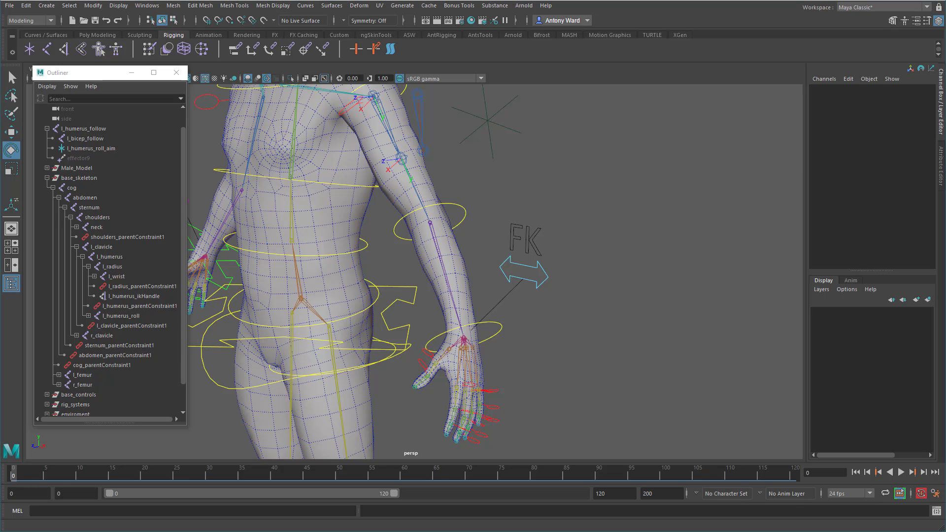
{"action": "mouse_move", "coordinate": [543, 373]}
{"action": "left_mouse_down", "text": "alt"}
{"action": "mouse_move", "coordinate": [553, 372]}
{"action": "mouse_move", "coordinate": [539, 366]}
{"action": "left_mouse_up", "text": "alt"}
{"action": "middle_click_drag", "start_coordinate": [540, 365], "coordinate": [541, 332], "text": "alt"}
{"action": "right_click_drag", "start_coordinate": [542, 332], "coordinate": [595, 348], "text": "alt"}
{"action": "left_click_drag", "start_coordinate": [595, 348], "coordinate": [586, 354], "text": "alt"}
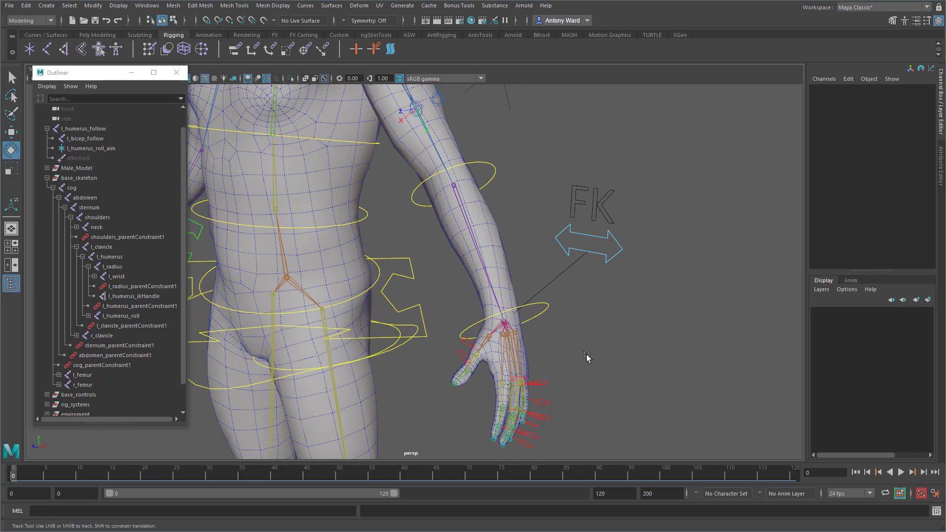
{"action": "right_click_drag", "start_coordinate": [586, 355], "coordinate": [589, 356], "text": "alt"}
{"action": "left_click", "coordinate": [487, 267]}
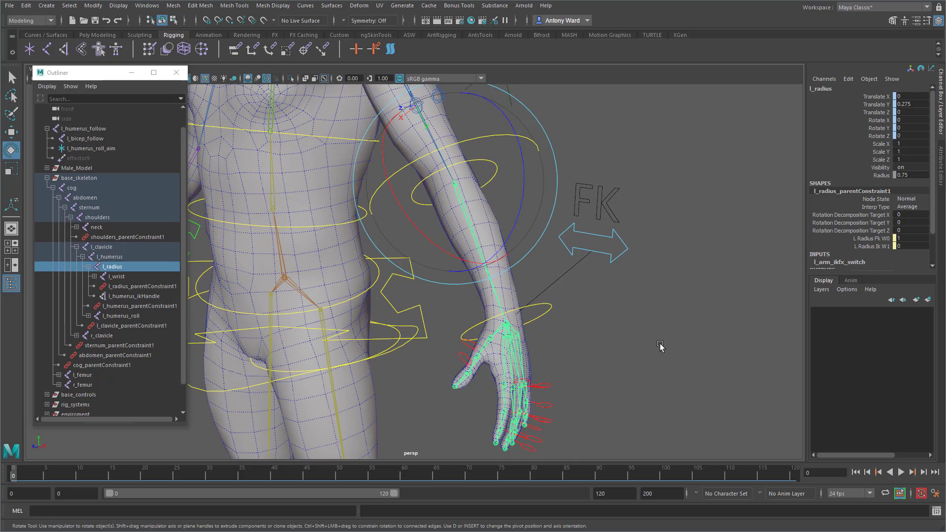
{"action": "key", "text": "ctrl+d"}
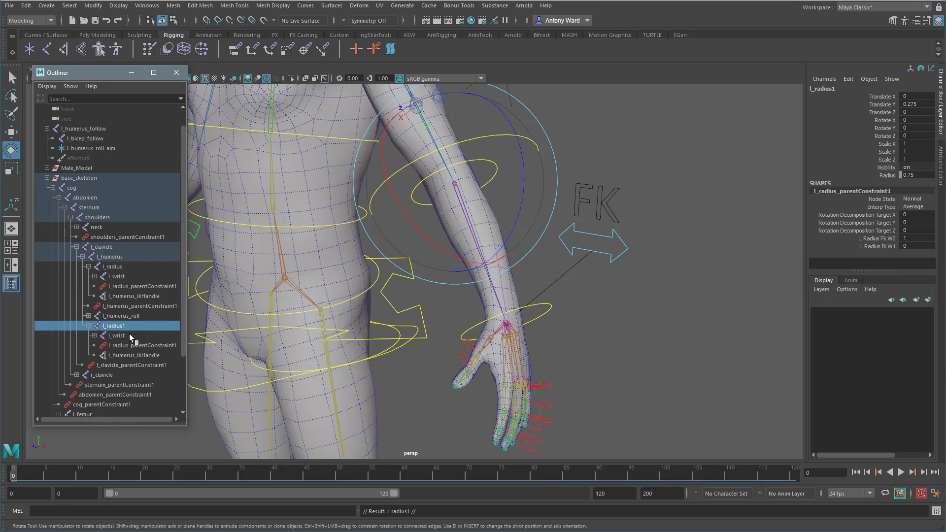
{"action": "left_click", "coordinate": [116, 336]}
{"action": "left_click", "coordinate": [130, 356], "text": "shift"}
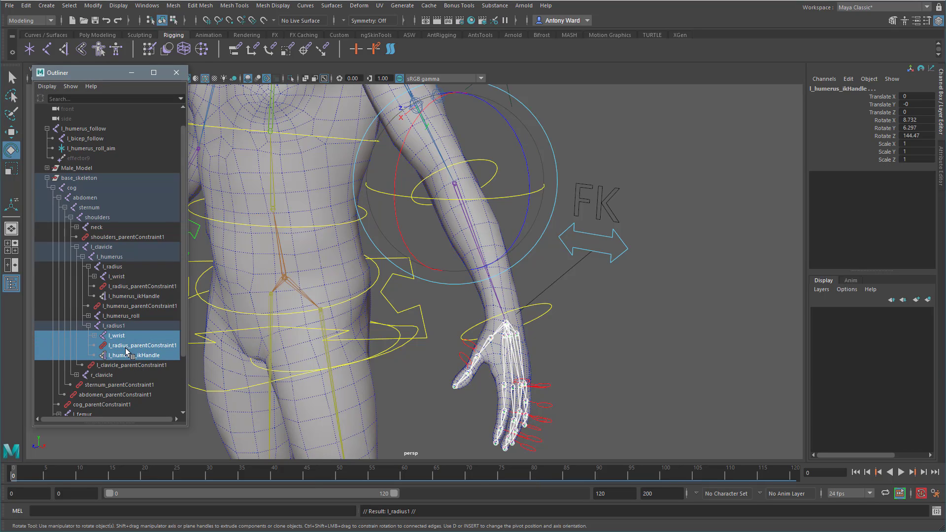
{"action": "key", "text": "Delete"}
Rename the duplicated radius joint to l_radius_roll
{"action": "double_click", "coordinate": [118, 326]}
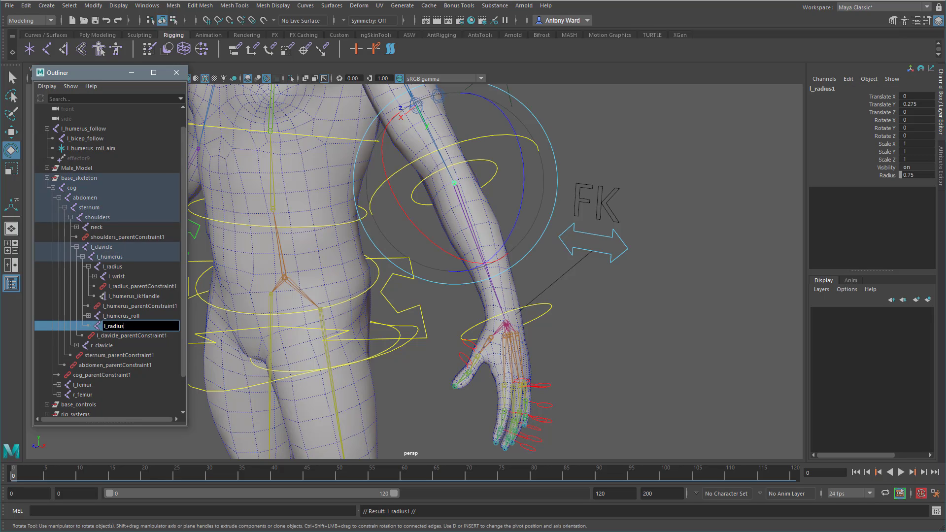
{"action": "type", "text": "l_radius_roll"}
{"action": "key", "text": "Return"}
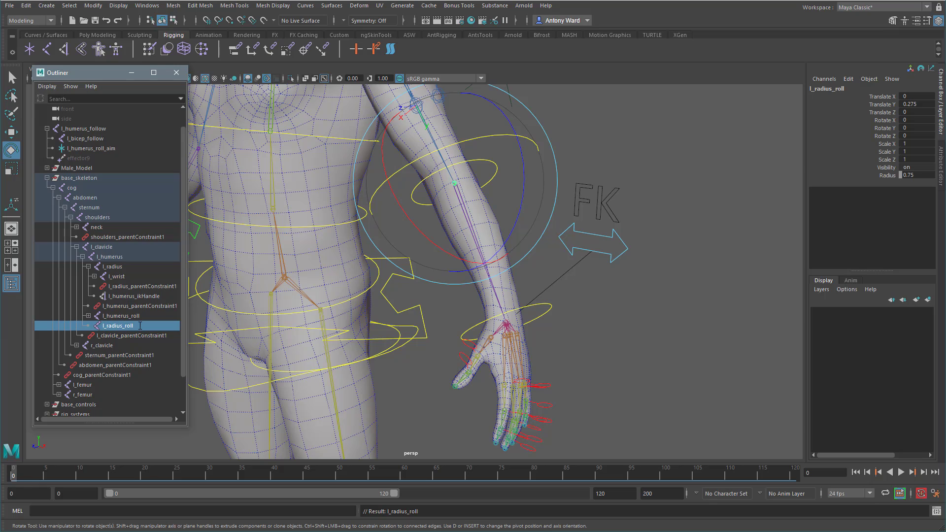
Duplicate l_radius_roll and rename the copy to l_wrist_roll
{"action": "right_click_drag", "start_coordinate": [563, 281], "coordinate": [585, 282], "text": "alt"}
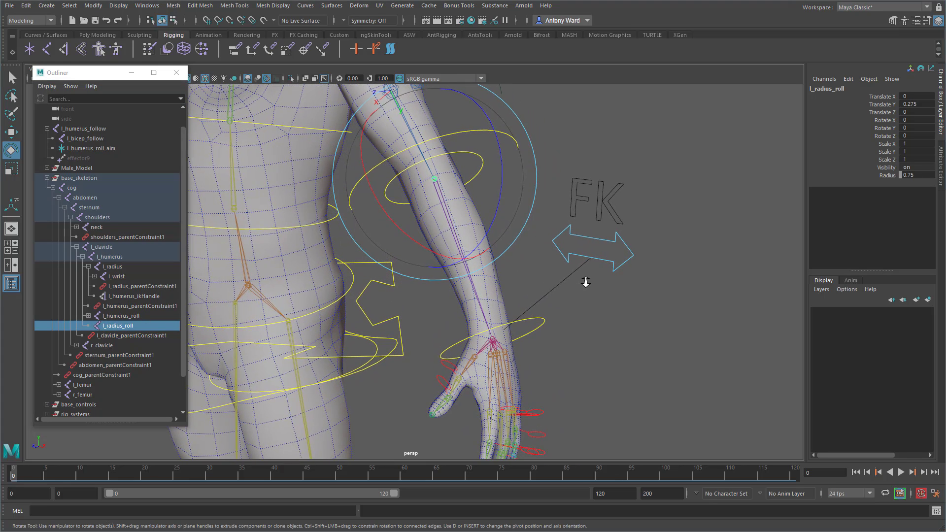
{"action": "key", "text": "w"}
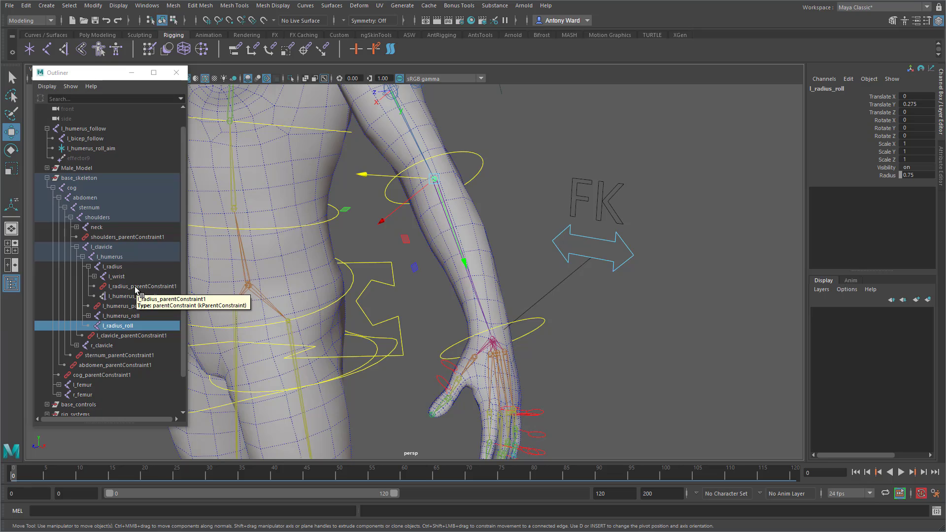
{"action": "key", "text": "ctrl+d"}
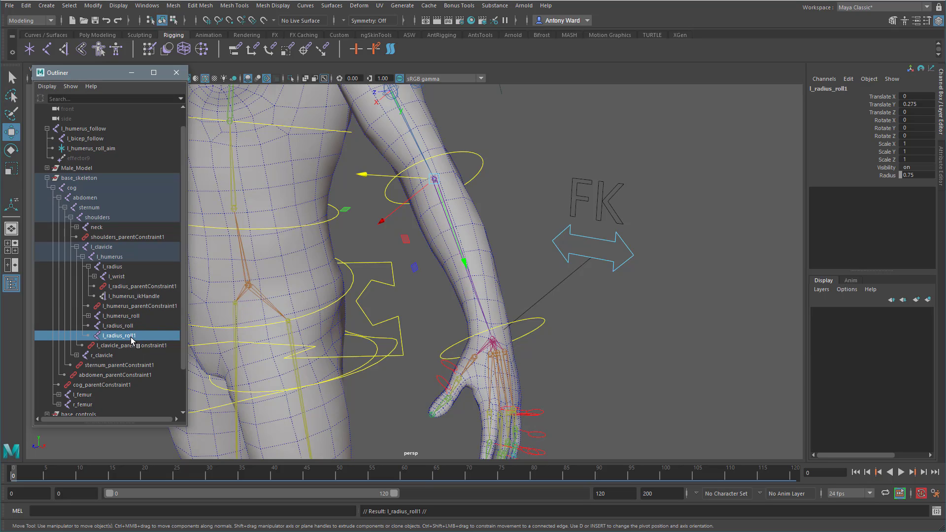
{"action": "double_click", "coordinate": [129, 336]}
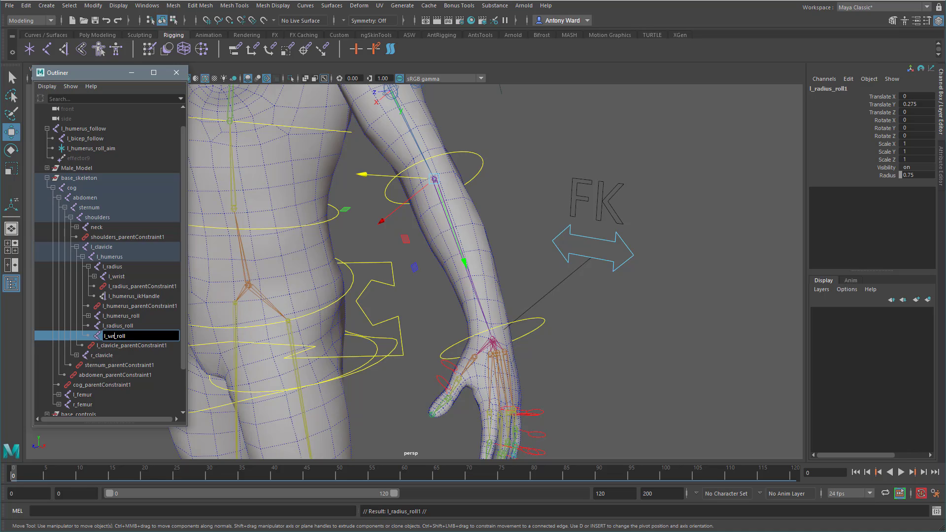
{"action": "type", "text": "l_wrist_roll"}
{"action": "key", "text": "Return"}
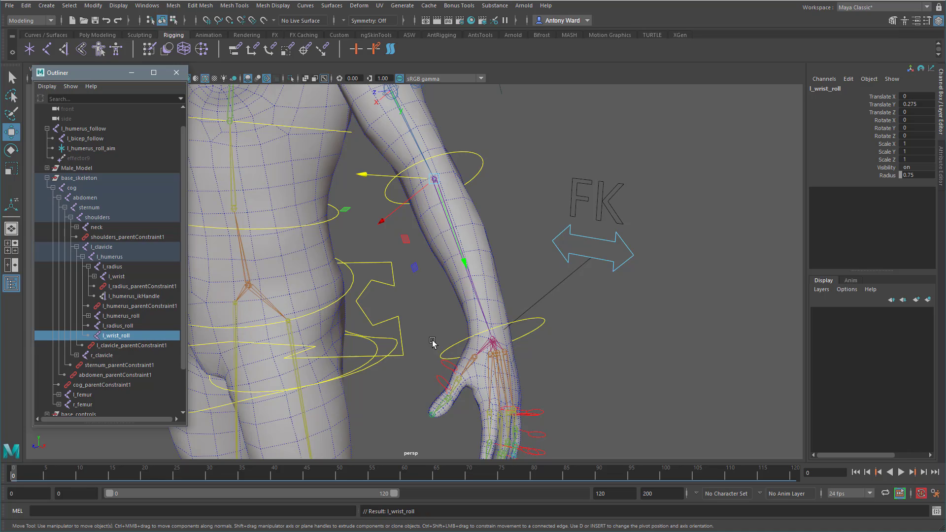
Set the Radius of l_radius_roll and l_wrist_roll to 2.5 and show their local rotation axes
{"action": "left_click", "coordinate": [492, 342]}
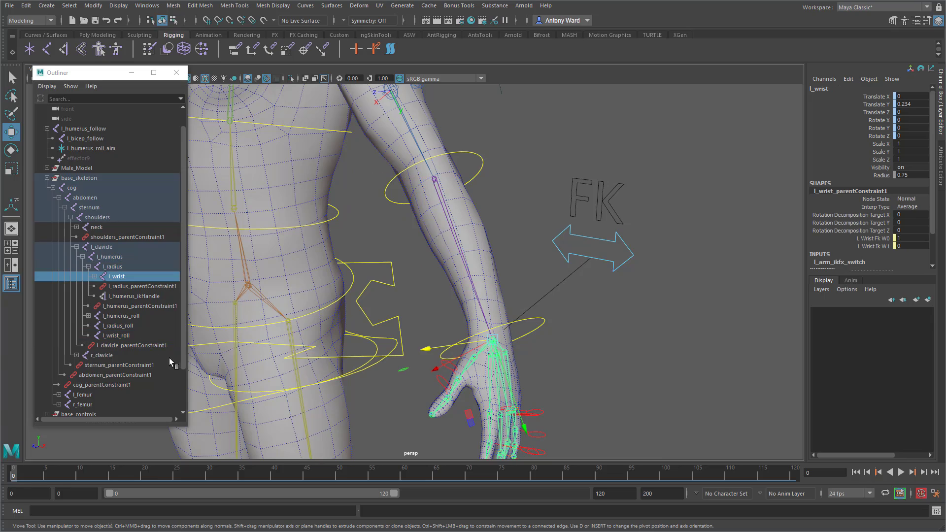
{"action": "left_click", "coordinate": [127, 337], "text": "ctrl"}
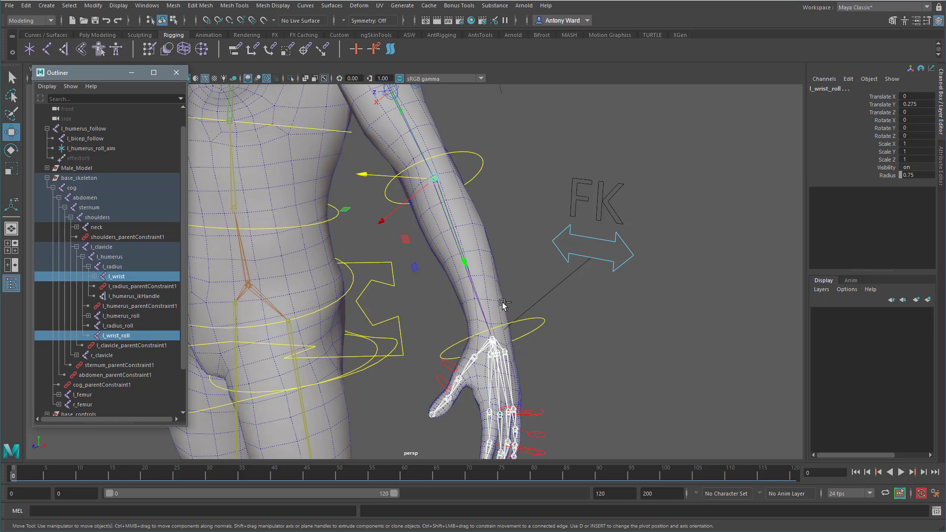
{"action": "left_click", "coordinate": [127, 327], "text": "shift"}
{"action": "left_click", "coordinate": [911, 175]}
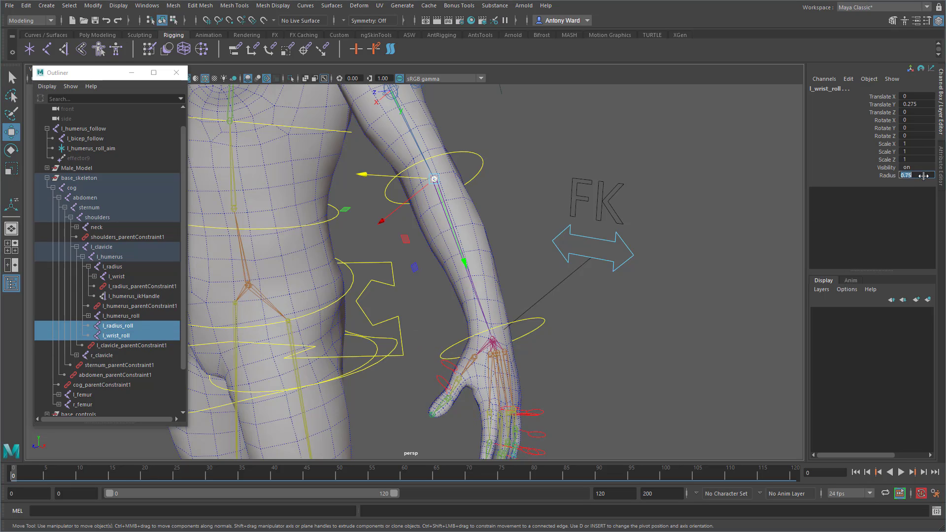
{"action": "type", "text": "2.5"}
{"action": "key", "text": "Return"}
{"action": "left_click", "coordinate": [118, 6]}
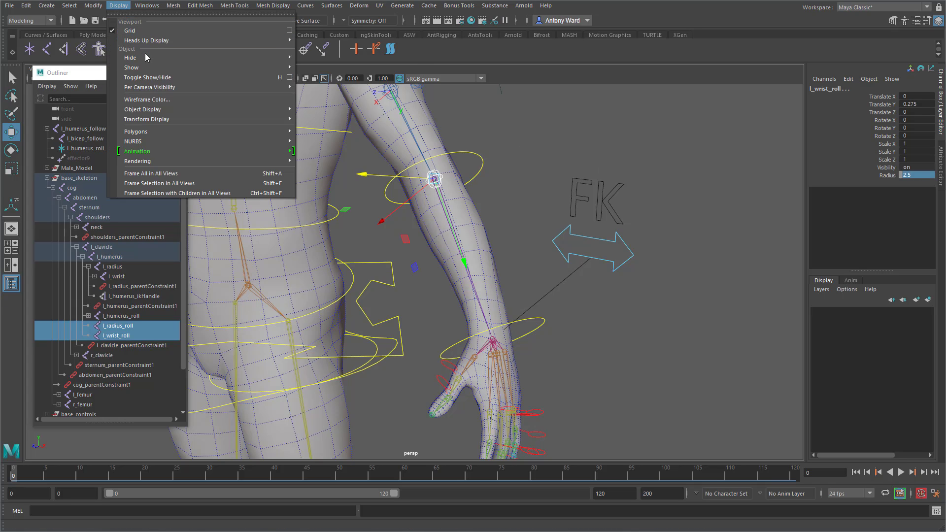
{"action": "left_click", "coordinate": [330, 123]}
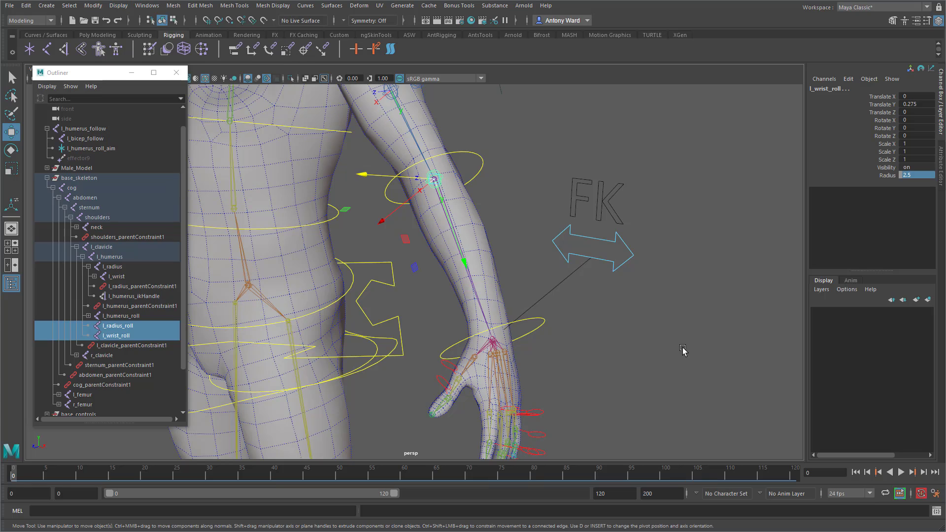
Snap l_wrist_roll onto l_wrist with a Parent constraint without maintained offset, and delete that constraint
{"action": "left_click_drag", "start_coordinate": [655, 327], "coordinate": [648, 323], "text": "alt"}
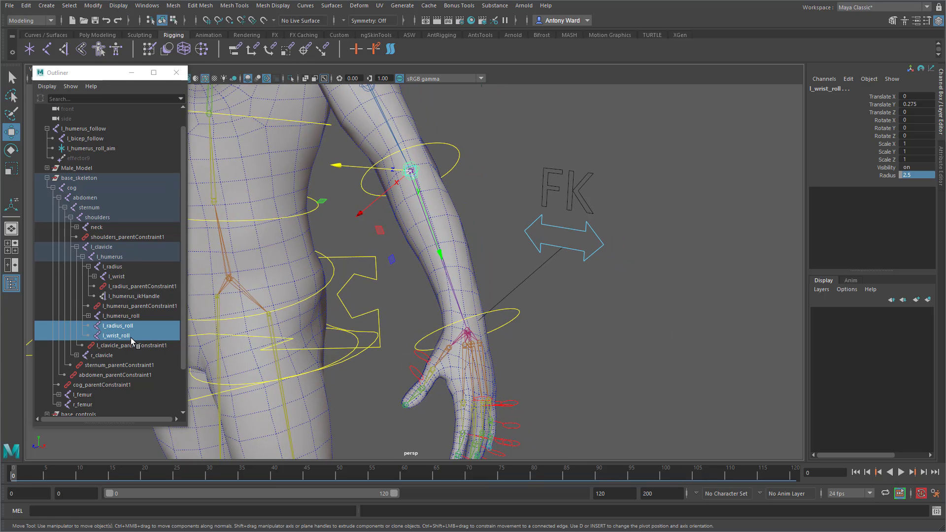
{"action": "left_click", "coordinate": [117, 276], "text": "ctrl"}
{"action": "left_click", "coordinate": [121, 326], "text": "ctrl"}
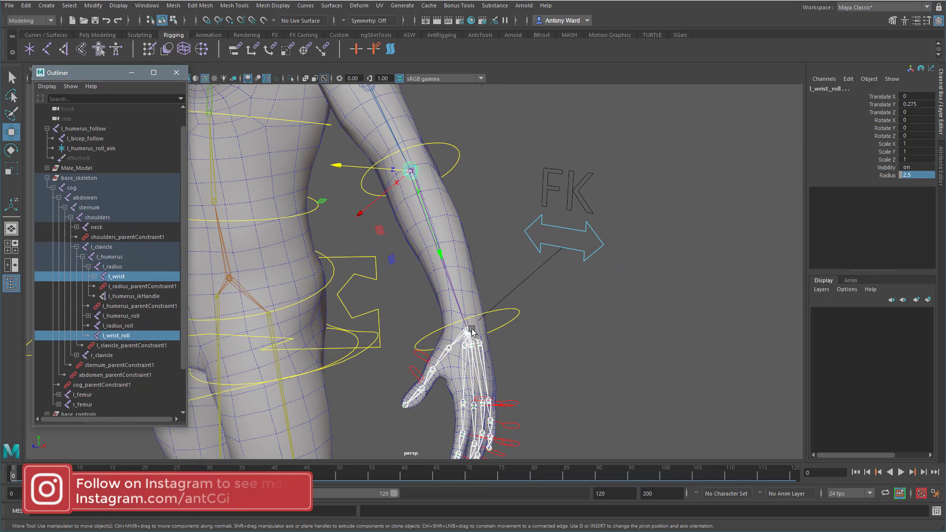
{"action": "key", "text": "space"}
{"action": "left_click", "coordinate": [504, 364]}
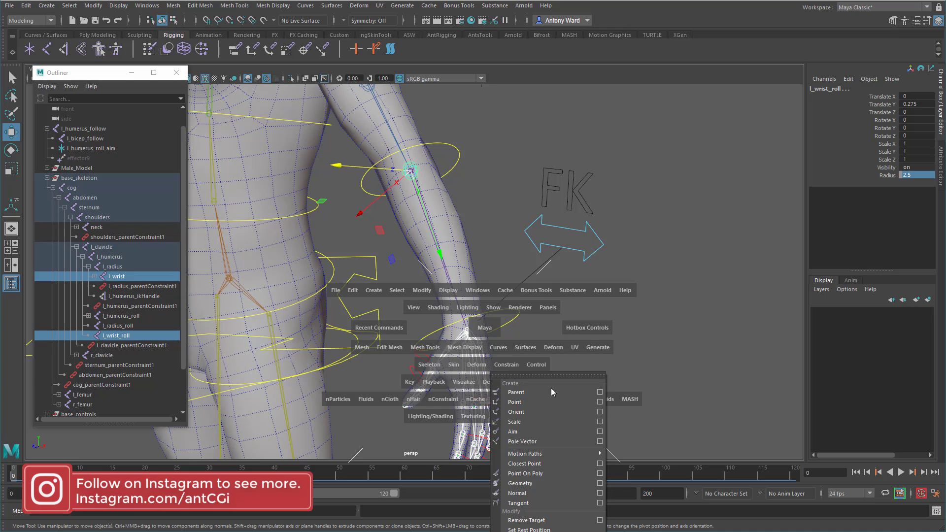
{"action": "left_click", "coordinate": [598, 391]}
{"action": "left_click", "coordinate": [656, 271]}
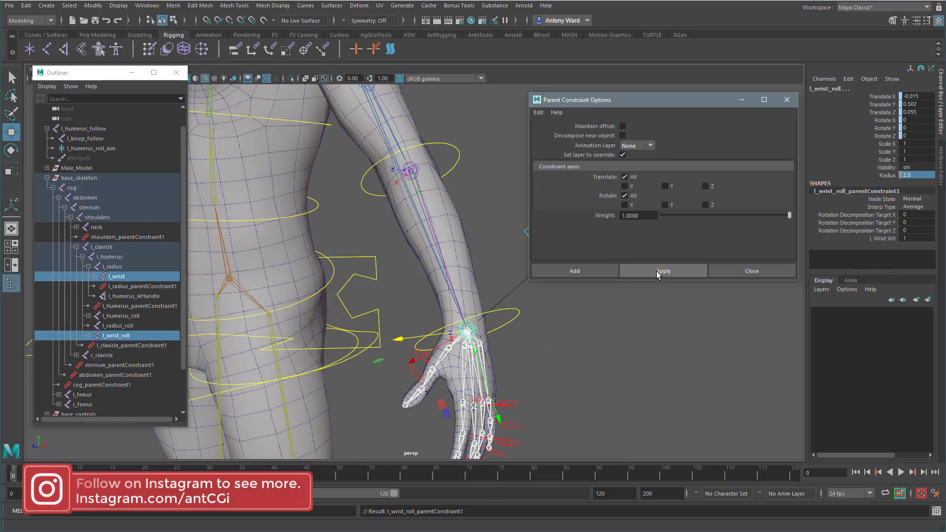
{"action": "left_click", "coordinate": [88, 336]}
{"action": "left_click", "coordinate": [118, 347]}
{"action": "key", "text": "Delete"}
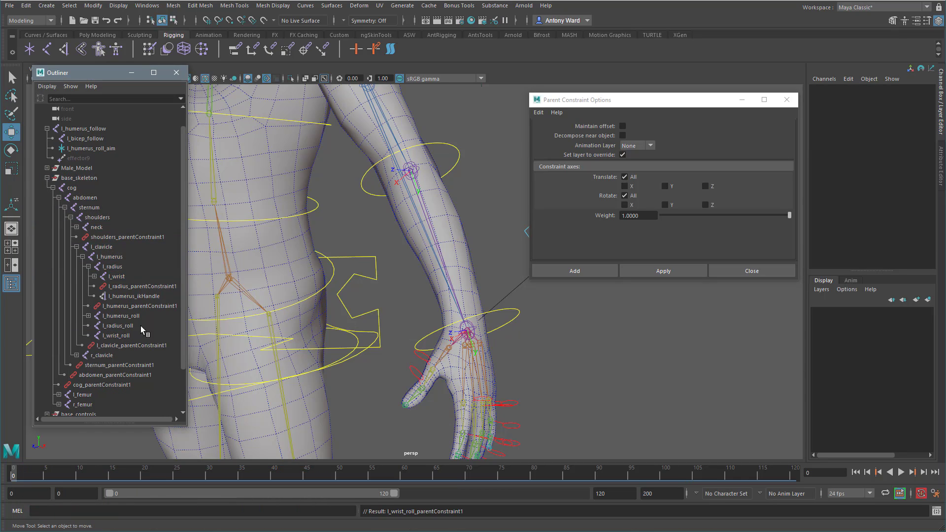
Place l_radius_roll midway between l_wrist and l_radius with a translate-only Parent constraint without offset, and delete that constraint
{"action": "left_click", "coordinate": [468, 337]}
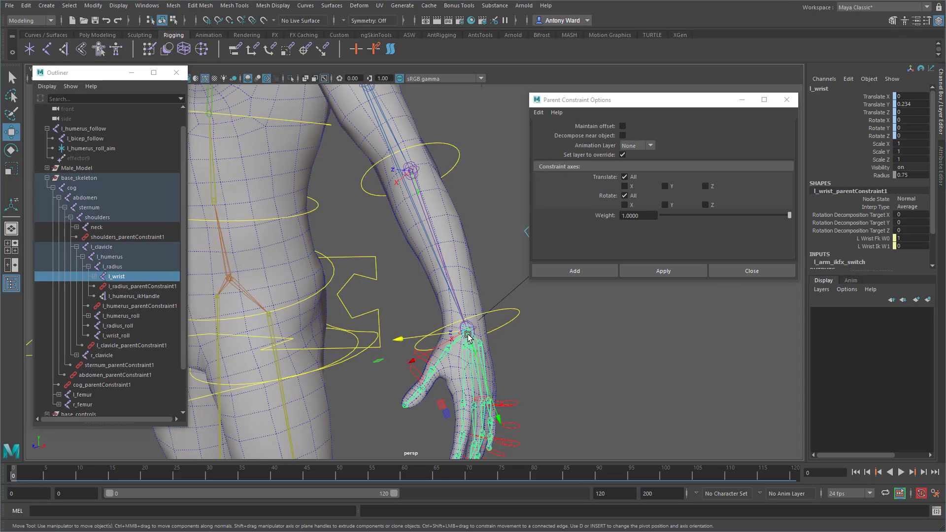
{"action": "left_click", "coordinate": [423, 199], "text": "shift"}
{"action": "left_click", "coordinate": [123, 326], "text": "ctrl"}
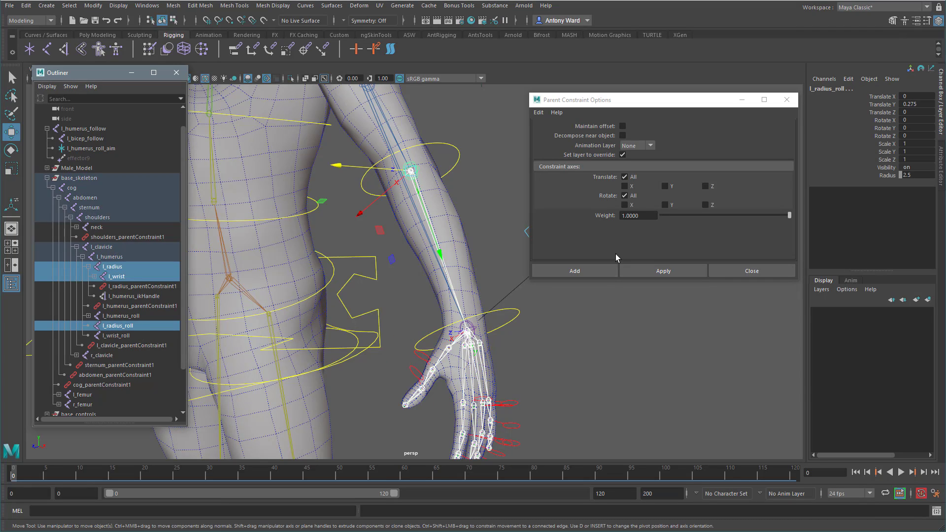
{"action": "left_click", "coordinate": [623, 196]}
{"action": "left_click", "coordinate": [660, 271]}
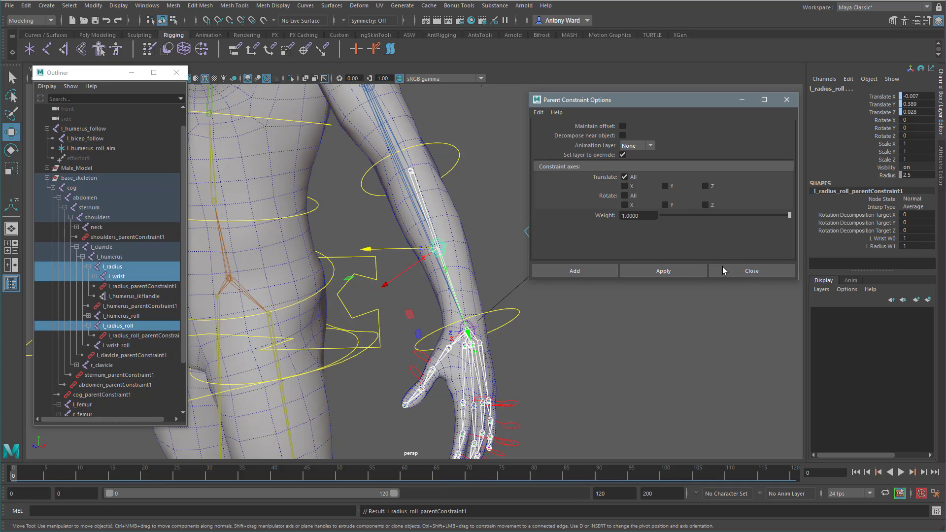
{"action": "left_click", "coordinate": [739, 271]}
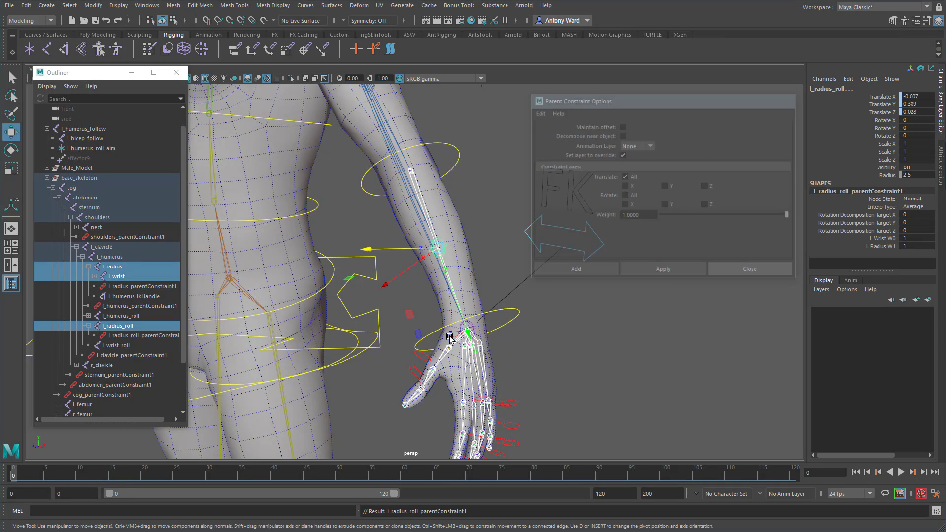
{"action": "left_click", "coordinate": [118, 336]}
{"action": "key", "text": "Delete"}
Parent l_radius_roll and l_wrist_roll under the l_radius joint
{"action": "left_click", "coordinate": [124, 326]}
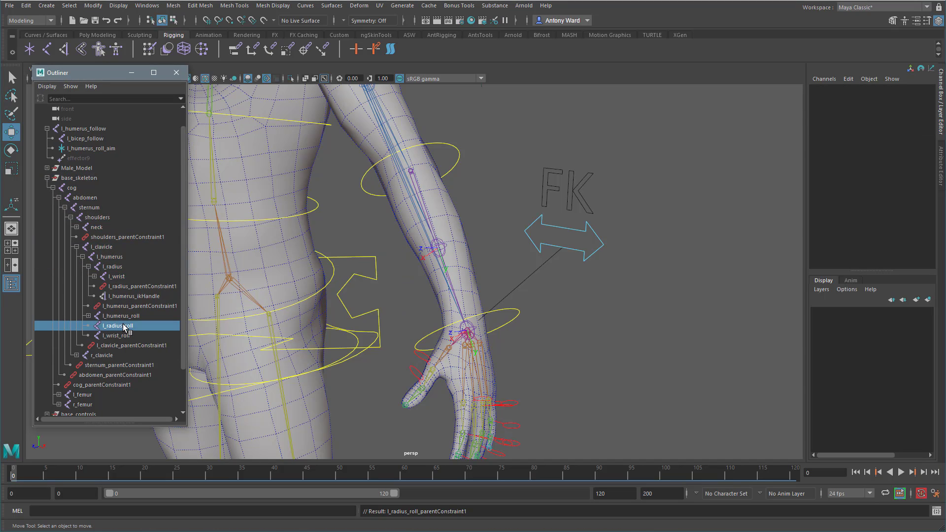
{"action": "left_click", "coordinate": [118, 336], "text": "ctrl"}
{"action": "mouse_move", "coordinate": [363, 290]}
{"action": "left_mouse_down", "text": "alt"}
{"action": "mouse_move", "coordinate": [348, 296]}
{"action": "mouse_move", "coordinate": [358, 298]}
{"action": "left_mouse_up", "text": "alt"}
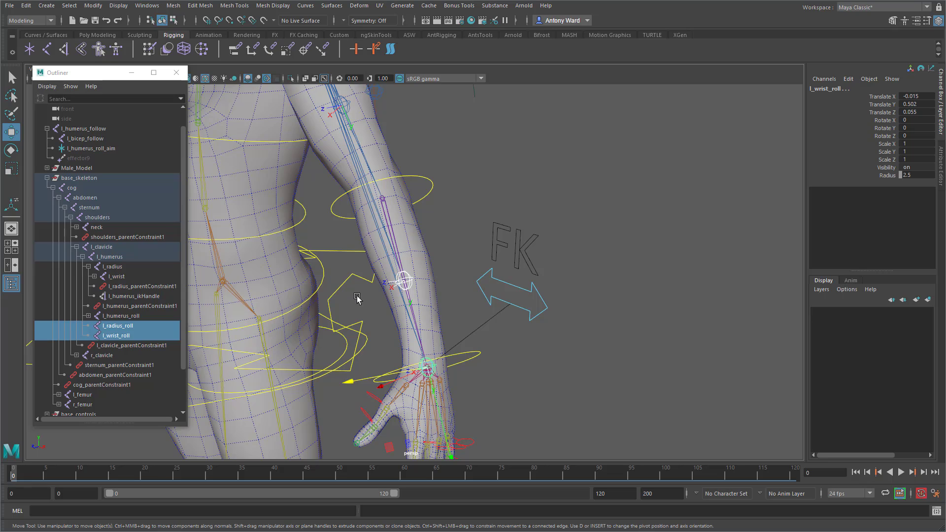
{"action": "right_click_drag", "start_coordinate": [476, 316], "coordinate": [528, 301], "text": "alt"}
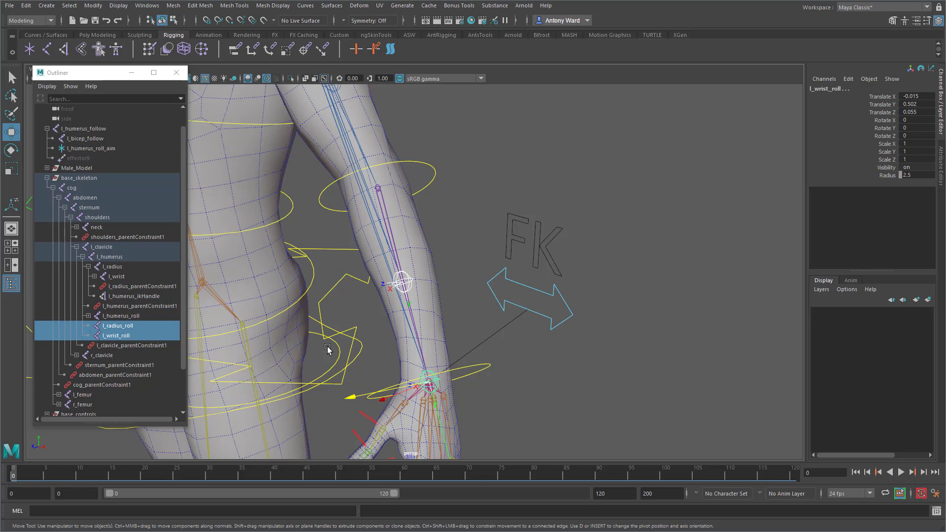
{"action": "left_click", "coordinate": [130, 338]}
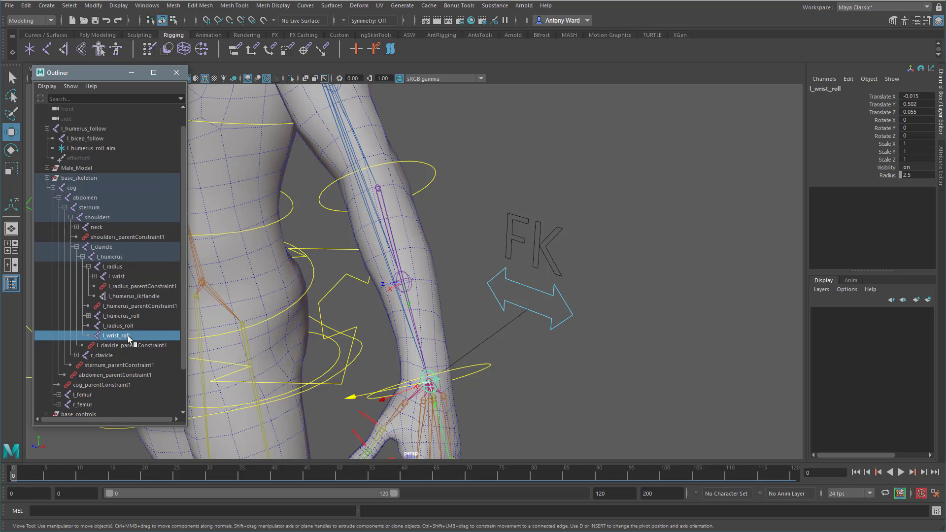
{"action": "left_click", "coordinate": [123, 327], "text": "ctrl"}
{"action": "middle_click_drag", "start_coordinate": [124, 333], "coordinate": [130, 268]}
Move l_radius_roll and l_wrist_roll together off the forearm as a test, and undo the move
{"action": "left_click_drag", "start_coordinate": [554, 343], "coordinate": [560, 339], "text": "alt"}
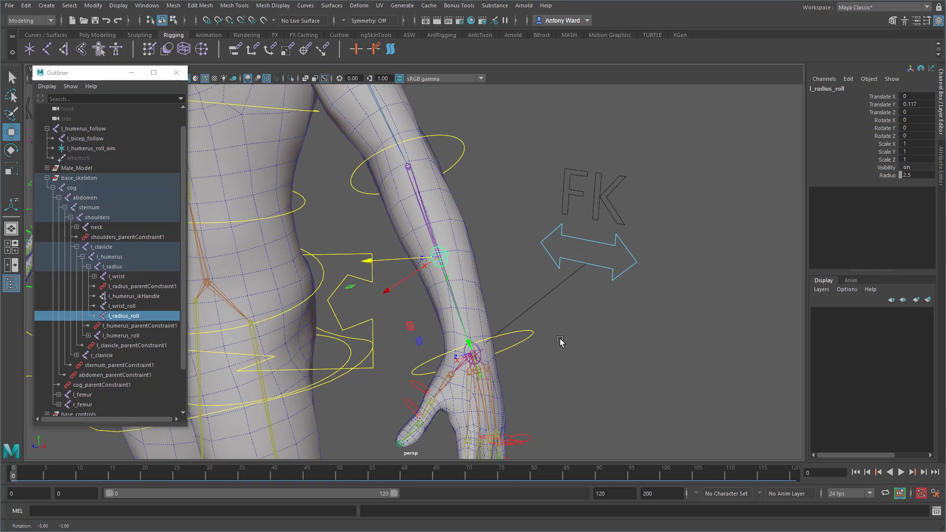
{"action": "left_click", "coordinate": [451, 260]}
{"action": "left_click", "coordinate": [447, 256]}
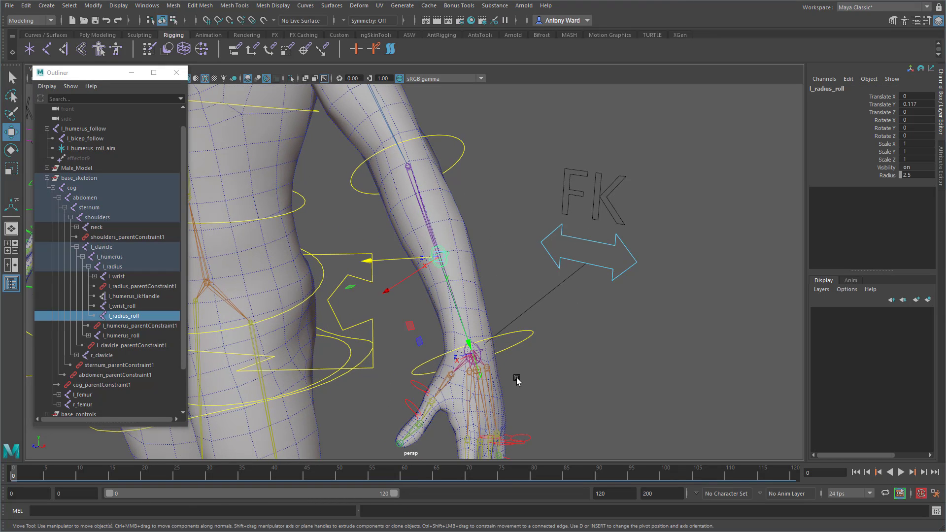
{"action": "left_click", "coordinate": [471, 354], "text": "shift"}
{"action": "middle_click_drag", "start_coordinate": [419, 381], "coordinate": [516, 323]}
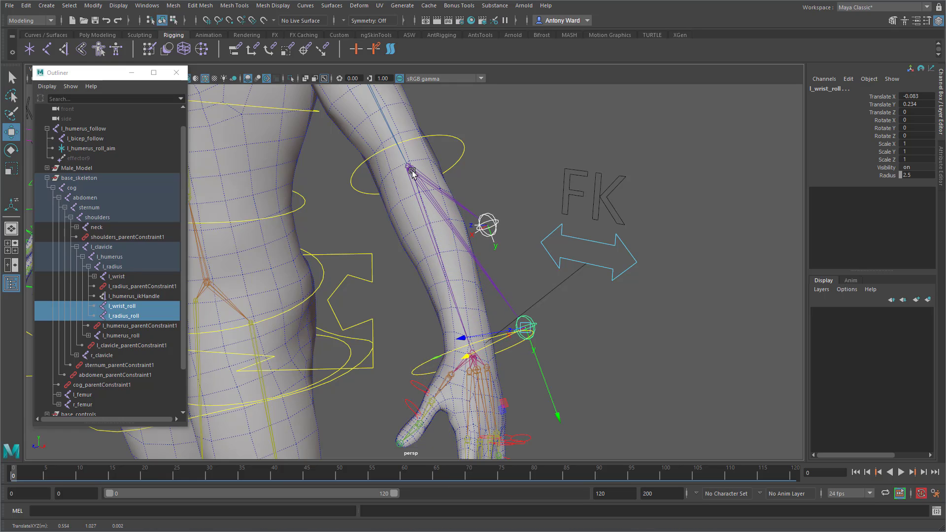
{"action": "key", "text": "ctrl+z"}
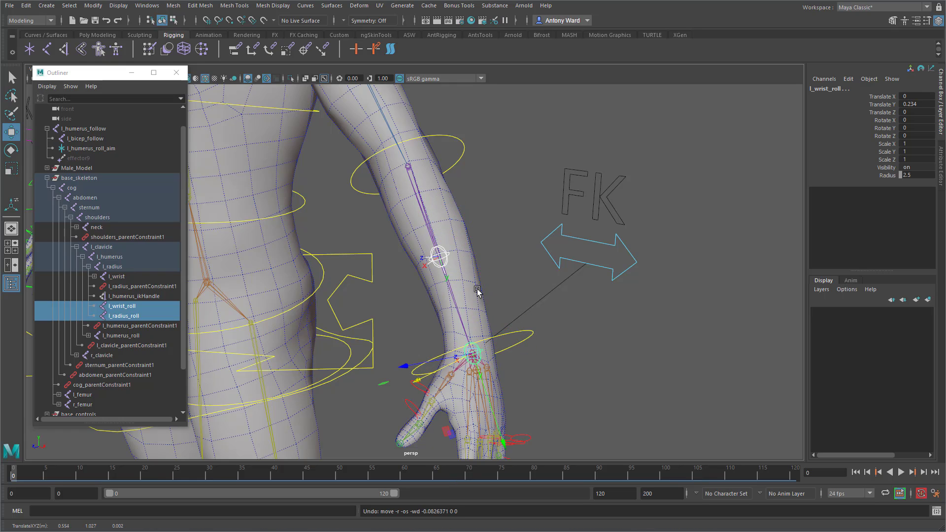
Rotate l_radius_roll about 26 degrees around Y to test the forearm twist
{"action": "left_click", "coordinate": [448, 255]}
{"action": "key", "text": "e"}
{"action": "left_click_drag", "start_coordinate": [447, 277], "coordinate": [466, 215]}
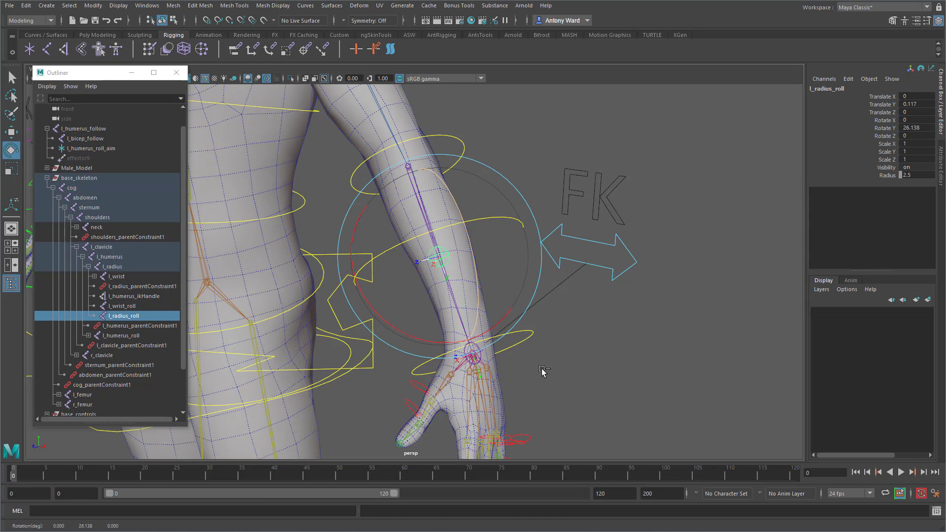
Rotate the l_wrist_roll joint as a test, undo the rotation and clear the selection
{"action": "left_click", "coordinate": [477, 355]}
{"action": "left_click_drag", "start_coordinate": [481, 340], "coordinate": [441, 353]}
{"action": "key", "text": "ctrl+z"}
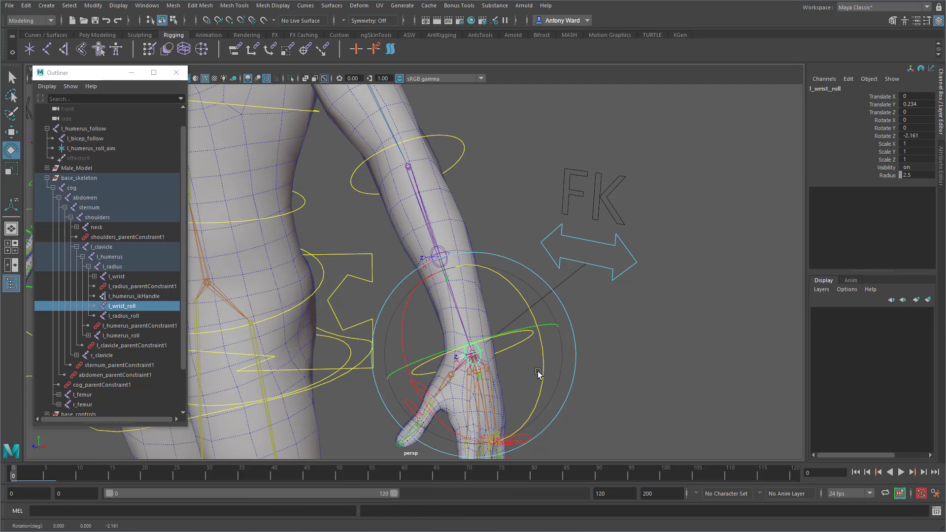
{"action": "left_click_drag", "start_coordinate": [540, 377], "coordinate": [591, 323], "text": "alt"}
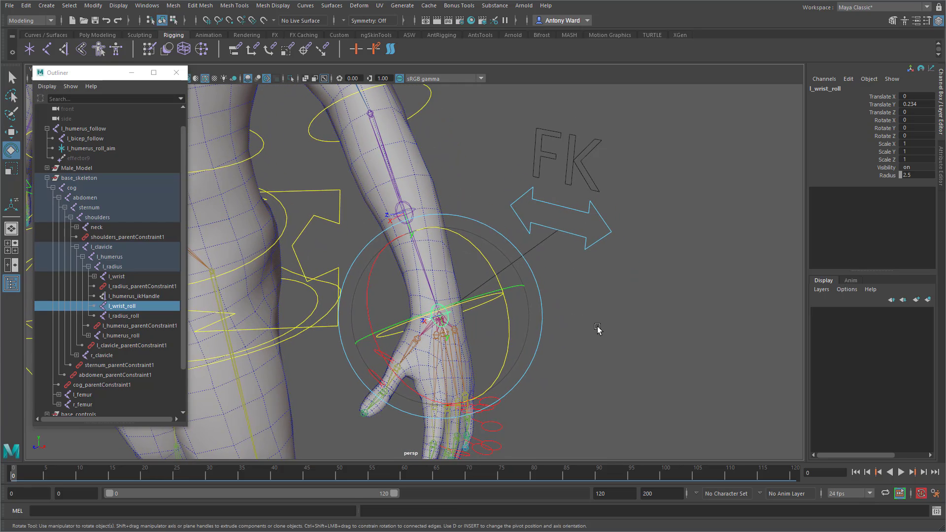
{"action": "left_click", "coordinate": [617, 326]}
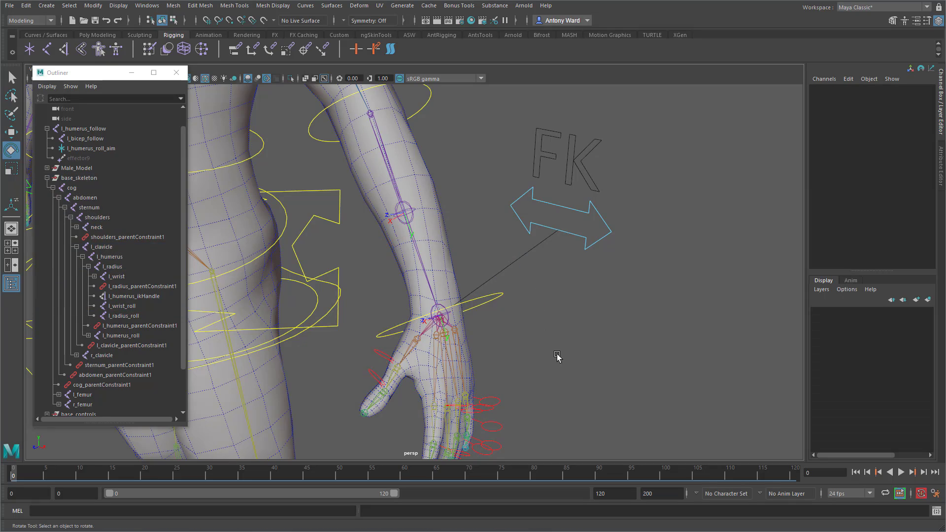
Duplicate the l_humerus_roll_aim locator, unparent the copy to the top of the hierarchy and rename it l_wrist_roll_aim
{"action": "scroll", "coordinate": [555, 350], "scroll_direction": "down", "scroll_amount": 5}
{"action": "right_click_drag", "start_coordinate": [506, 347], "coordinate": [502, 346], "text": "alt"}
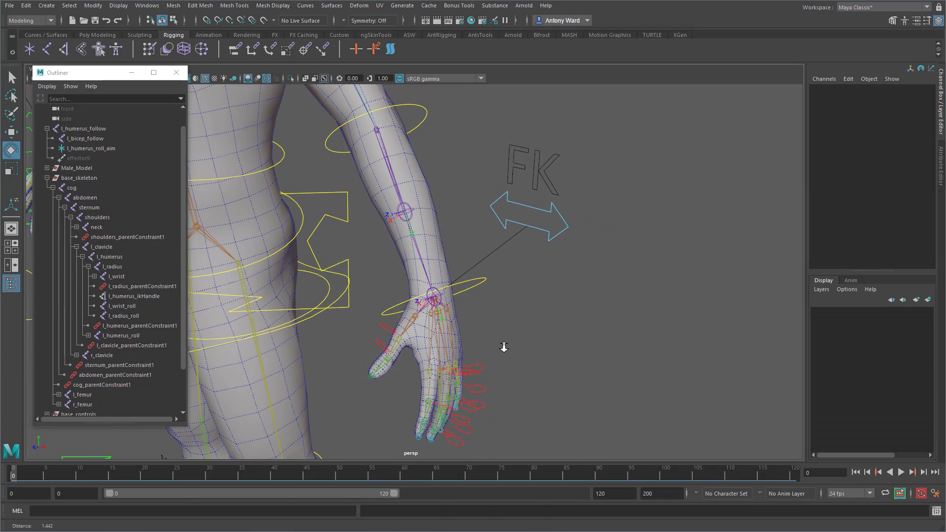
{"action": "right_click_drag", "start_coordinate": [578, 340], "coordinate": [436, 329], "text": "alt"}
{"action": "middle_click_drag", "start_coordinate": [452, 336], "coordinate": [462, 414], "text": "alt"}
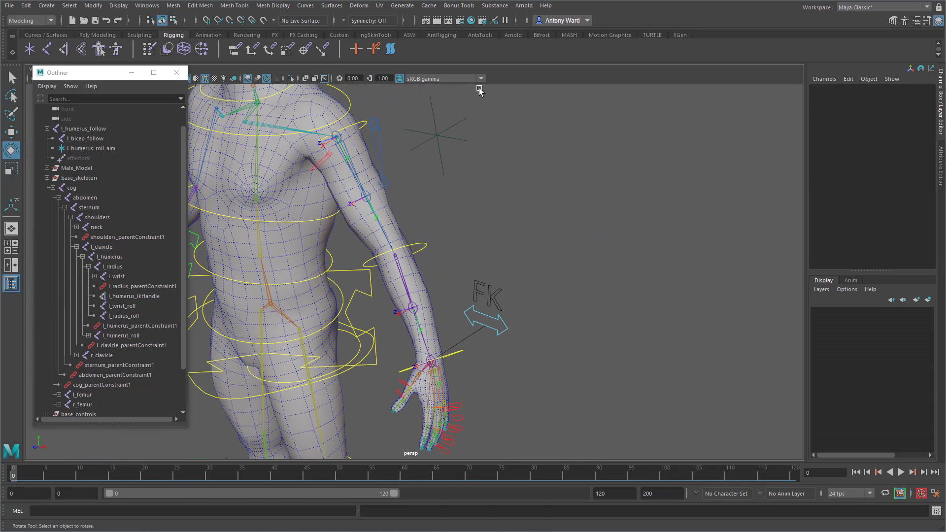
{"action": "left_click", "coordinate": [436, 134]}
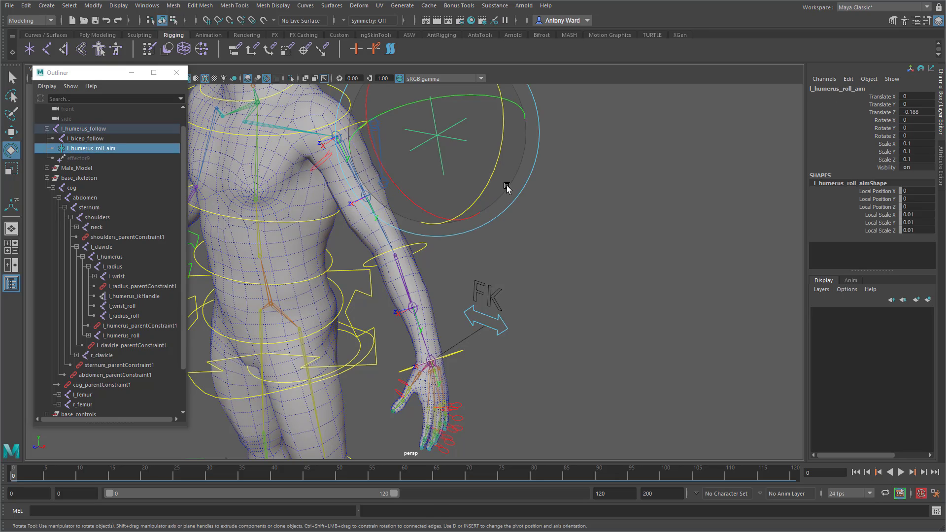
{"action": "key", "text": "ctrl+d"}
{"action": "middle_click_drag", "start_coordinate": [110, 165], "coordinate": [90, 126]}
{"action": "left_click", "coordinate": [47, 139]}
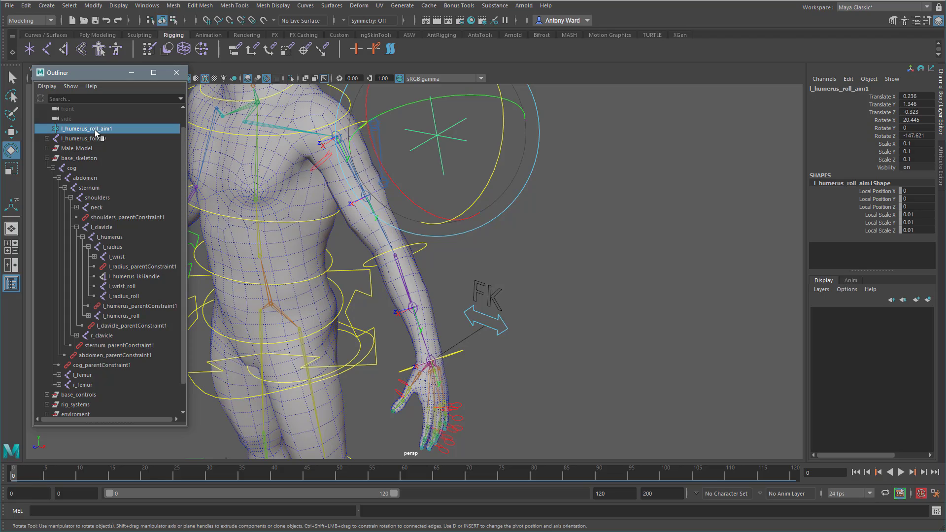
{"action": "double_click", "coordinate": [95, 129]}
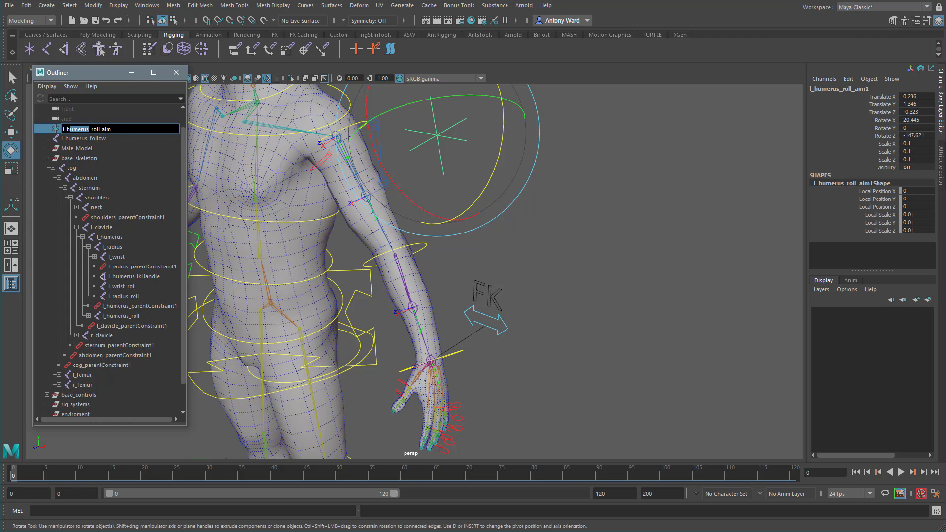
{"action": "type", "text": "wrist"}
{"action": "key", "text": "Return"}
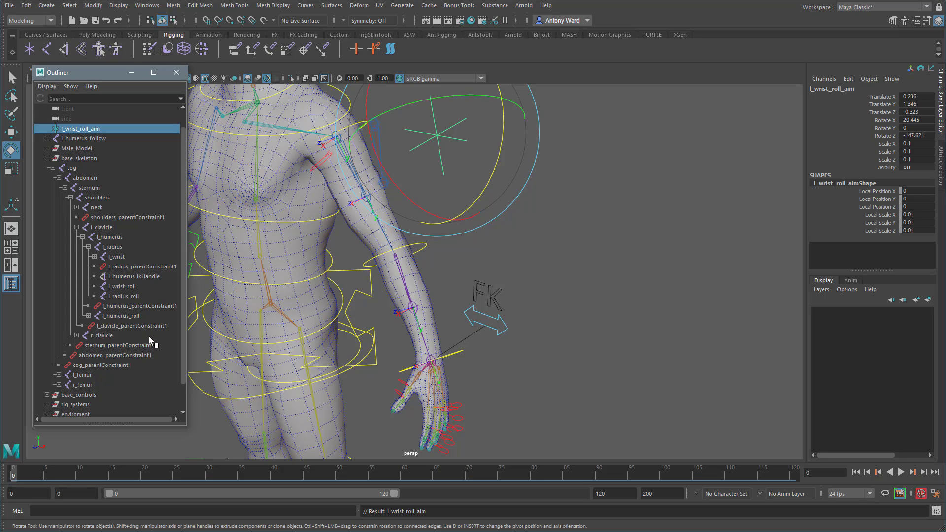
Snap l_wrist_roll_aim to l_wrist_roll using a Parent constraint on all translate and rotate axes without offset, and delete that constraint
{"action": "left_click", "coordinate": [134, 285]}
{"action": "left_click", "coordinate": [99, 127], "text": "ctrl"}
{"action": "key", "text": "space"}
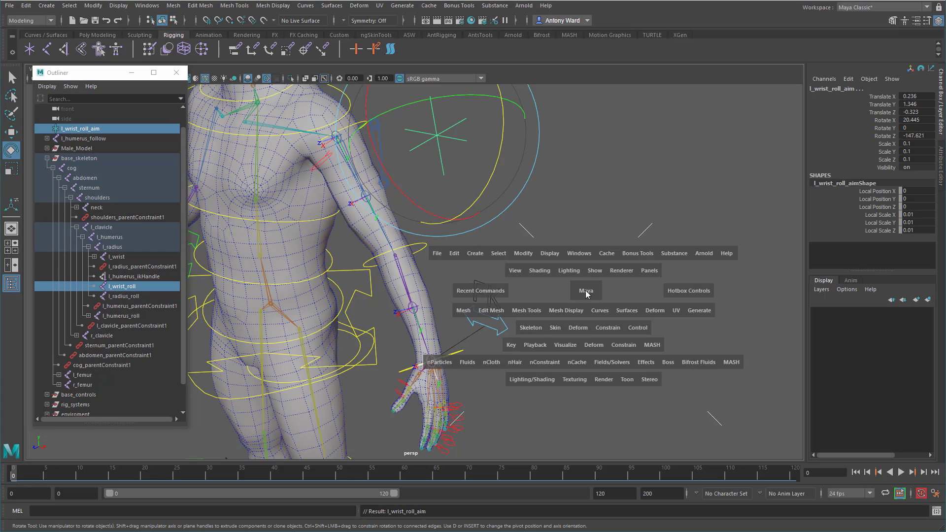
{"action": "left_click", "coordinate": [603, 329]}
{"action": "left_click", "coordinate": [700, 356]}
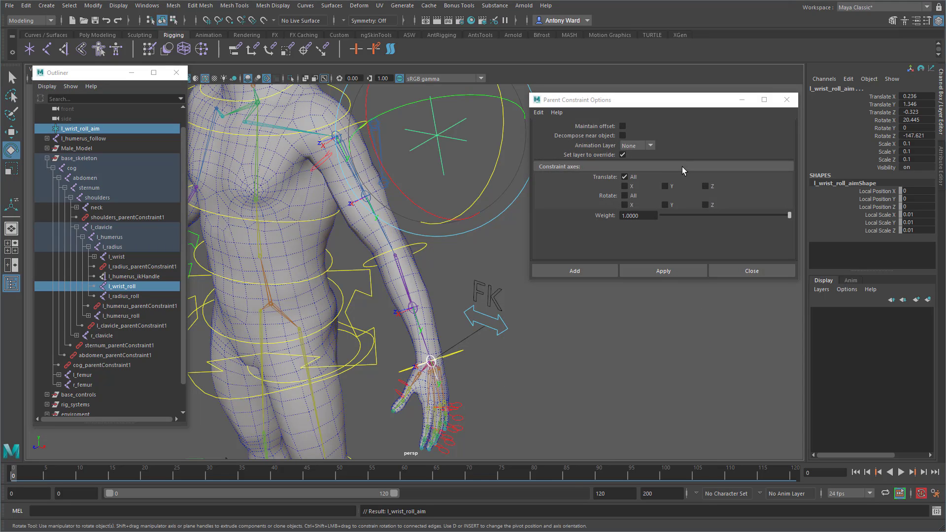
{"action": "left_click", "coordinate": [625, 196]}
{"action": "left_click", "coordinate": [574, 271]}
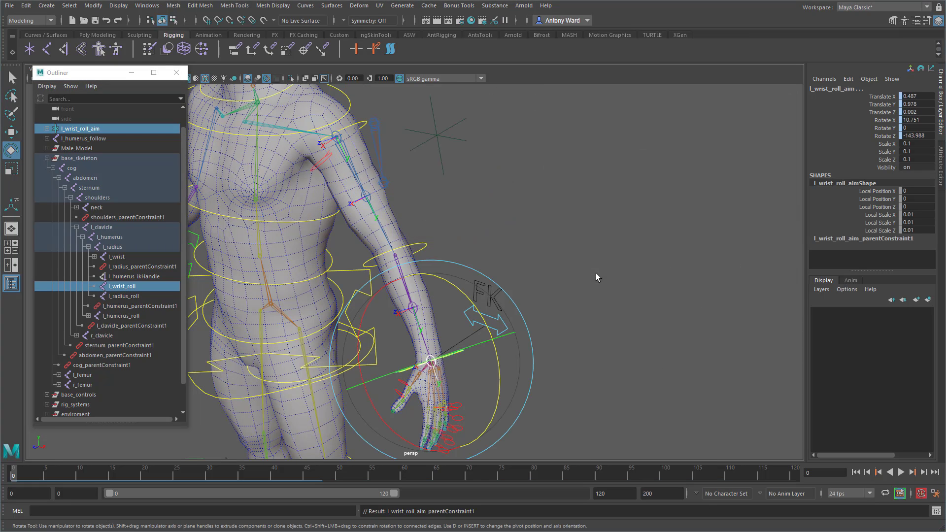
{"action": "left_click", "coordinate": [79, 128]}
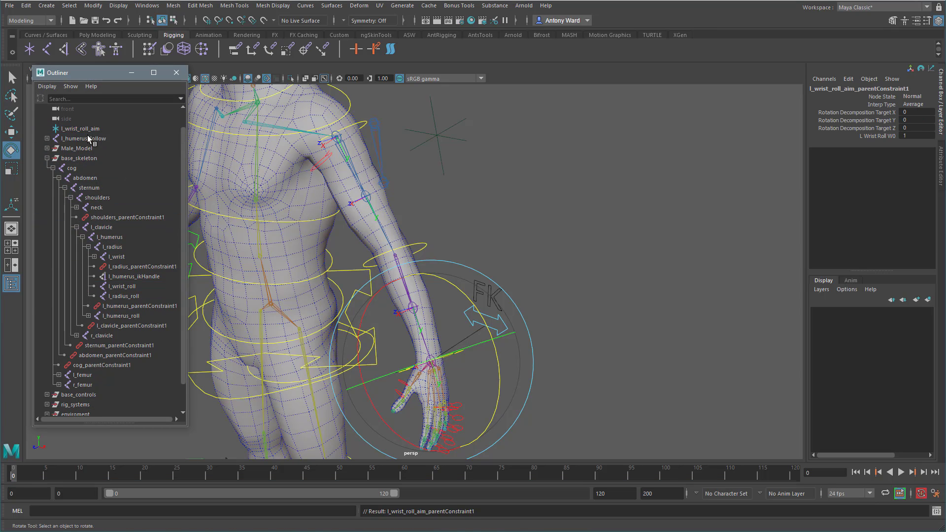
Move l_wrist_roll_aim away from the wrist along its local Z axis, to a Translate Z of about -0.15
{"action": "key", "text": "w"}
{"action": "left_click_drag", "start_coordinate": [392, 371], "coordinate": [388, 365], "text": "alt"}
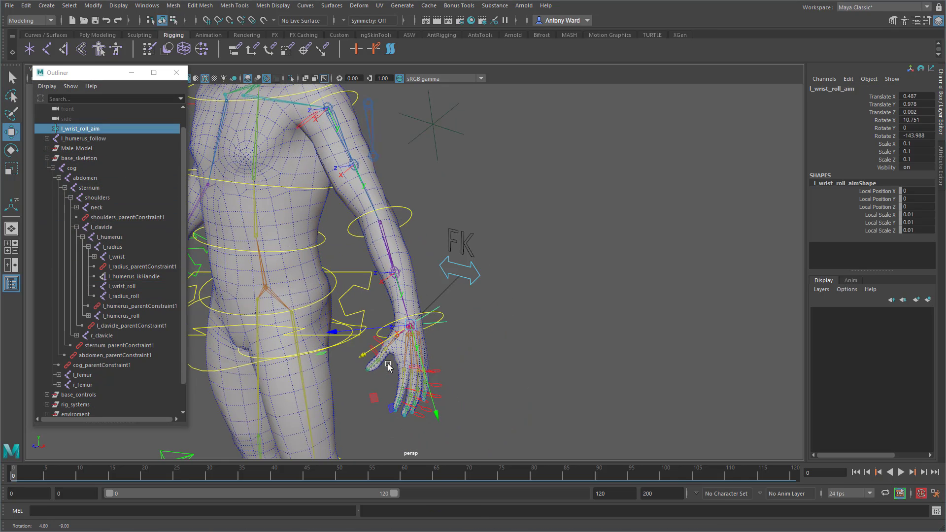
{"action": "right_click_drag", "start_coordinate": [388, 366], "coordinate": [506, 352], "text": "alt"}
{"action": "left_click_drag", "start_coordinate": [330, 363], "coordinate": [419, 353]}
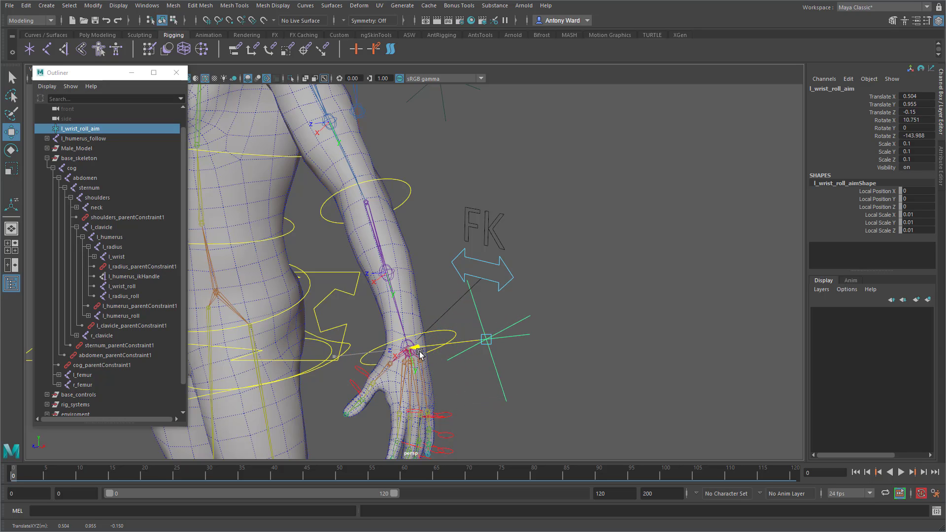
{"action": "scroll", "coordinate": [557, 344], "scroll_direction": "up", "scroll_amount": 4}
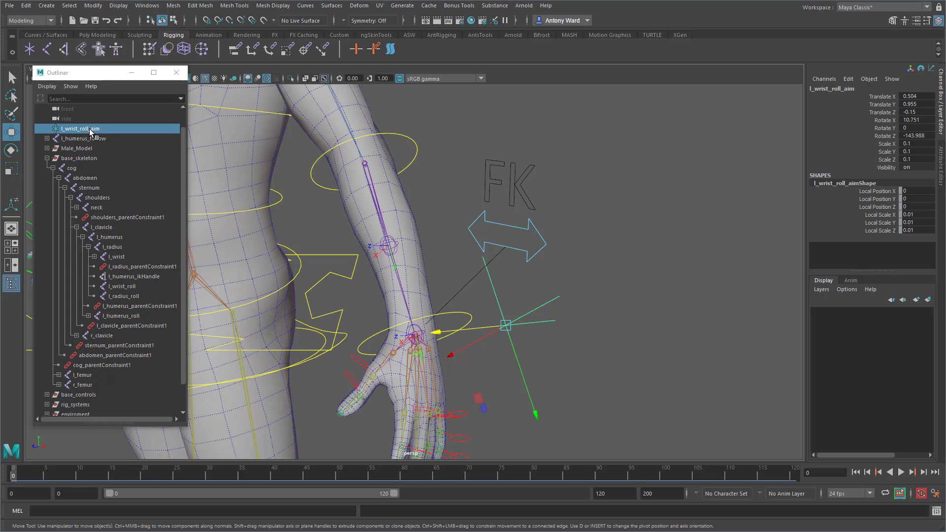
Parent the l_wrist_roll_aim locator under the l_wrist joint and expand the joint's hierarchy
{"action": "middle_click_drag", "start_coordinate": [90, 131], "coordinate": [117, 257]}
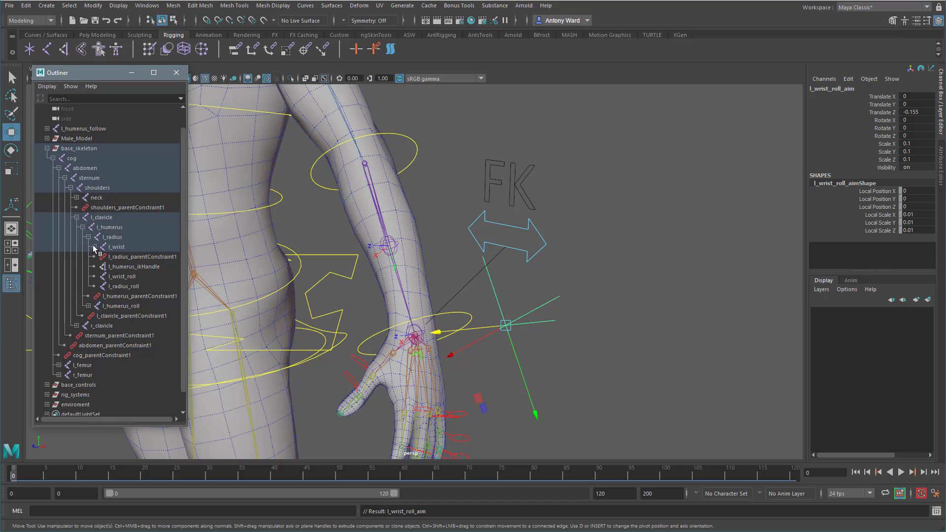
{"action": "left_click", "coordinate": [95, 247]}
{"action": "left_click", "coordinate": [123, 248]}
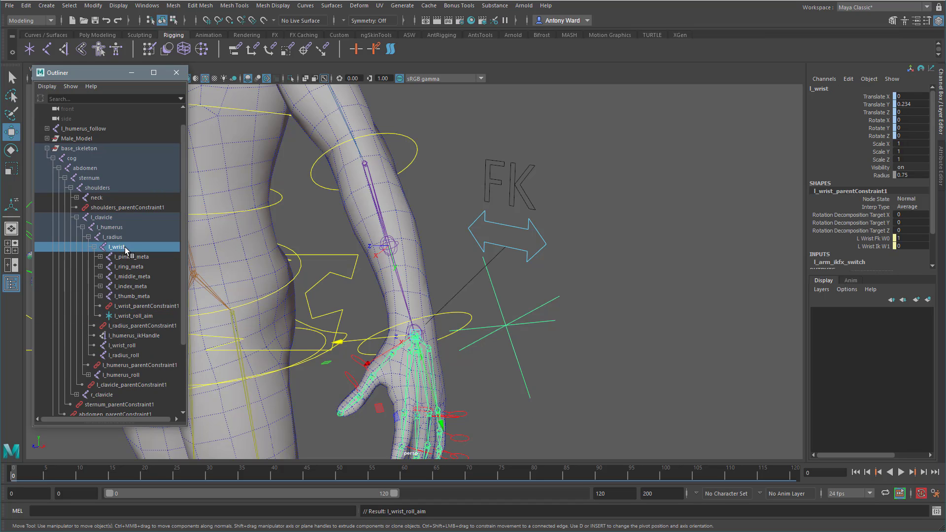
Rotate l_wrist_FK_ctrl to test that the aim locator follows the hand, undo the rotation and deselect the control
{"action": "left_click", "coordinate": [458, 318]}
{"action": "left_click", "coordinate": [459, 314]}
{"action": "key", "text": "e"}
{"action": "left_click_drag", "start_coordinate": [450, 327], "coordinate": [382, 377]}
{"action": "key", "text": "ctrl+z"}
{"action": "key", "text": "ctrl+z"}
{"action": "key", "text": "ctrl+z"}
{"action": "key", "text": "ctrl+z"}
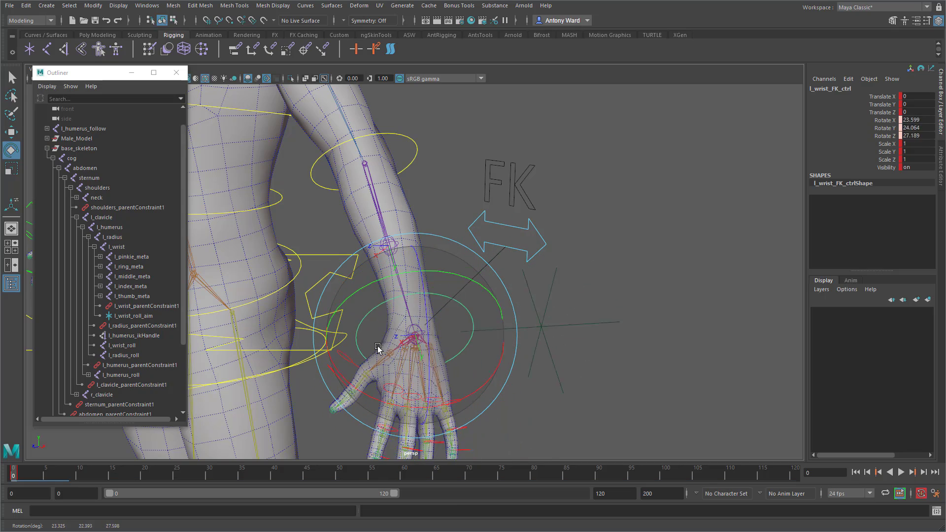
{"action": "middle_click_drag", "start_coordinate": [550, 412], "coordinate": [542, 363], "text": "alt"}
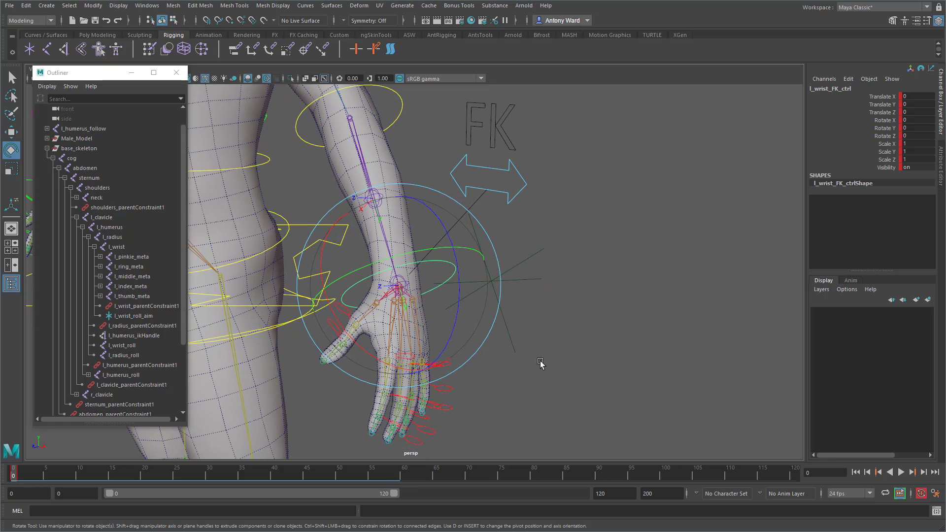
{"action": "left_click", "coordinate": [539, 315]}
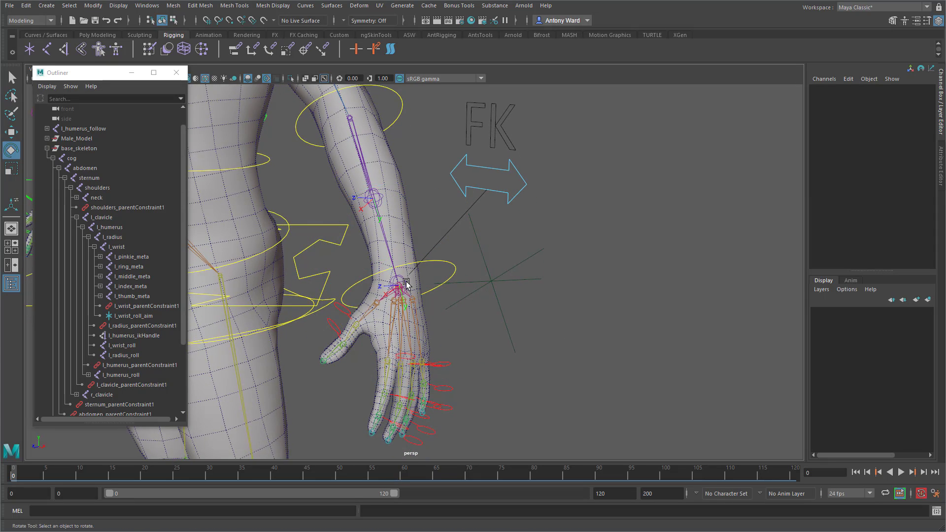
Review the upper-arm roll setup against the left forearm and wrist joints, and bring up the hotbox commands
{"action": "middle_click_drag", "start_coordinate": [406, 282], "coordinate": [501, 388], "text": "alt"}
{"action": "right_click_drag", "start_coordinate": [500, 387], "coordinate": [429, 292], "text": "alt"}
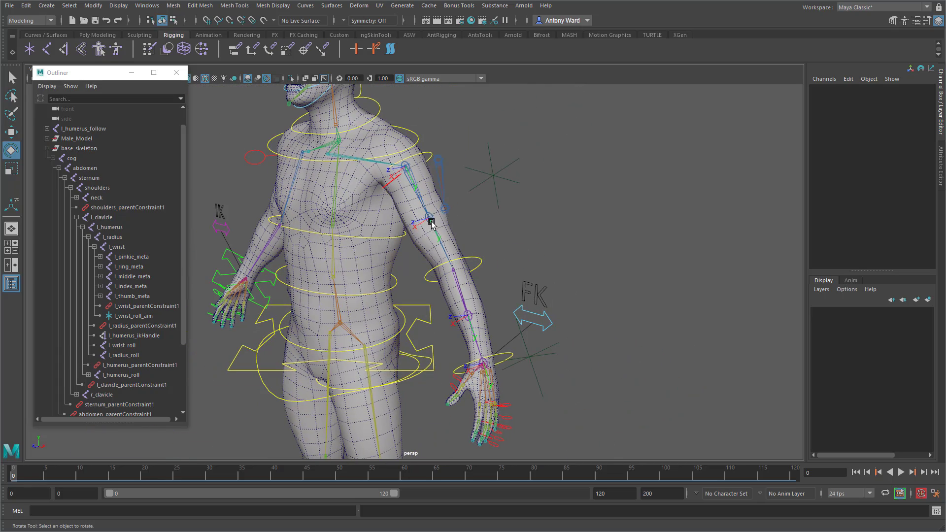
{"action": "middle_click_drag", "start_coordinate": [480, 370], "coordinate": [397, 332], "text": "alt"}
{"action": "right_click_drag", "start_coordinate": [397, 332], "coordinate": [512, 327], "text": "alt"}
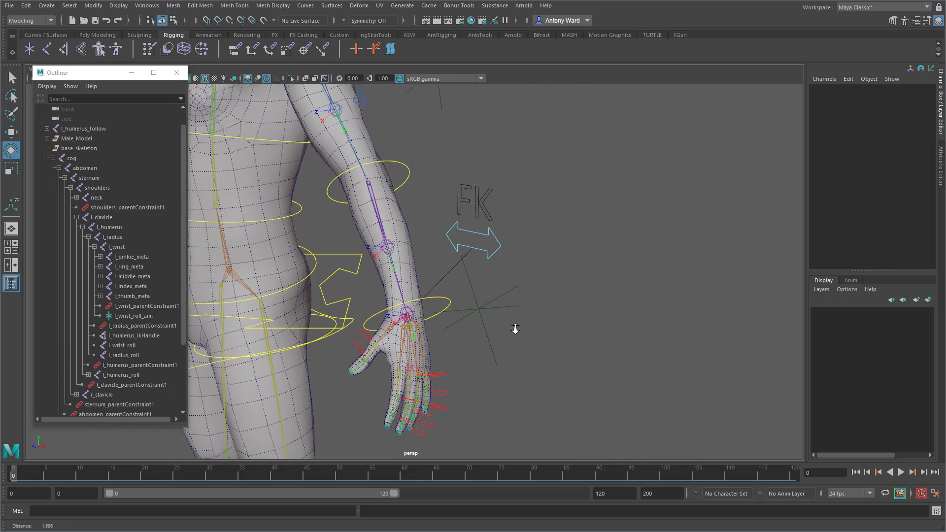
{"action": "middle_click_drag", "start_coordinate": [477, 345], "coordinate": [485, 331], "text": "alt"}
{"action": "right_click_drag", "start_coordinate": [485, 331], "coordinate": [501, 337], "text": "alt"}
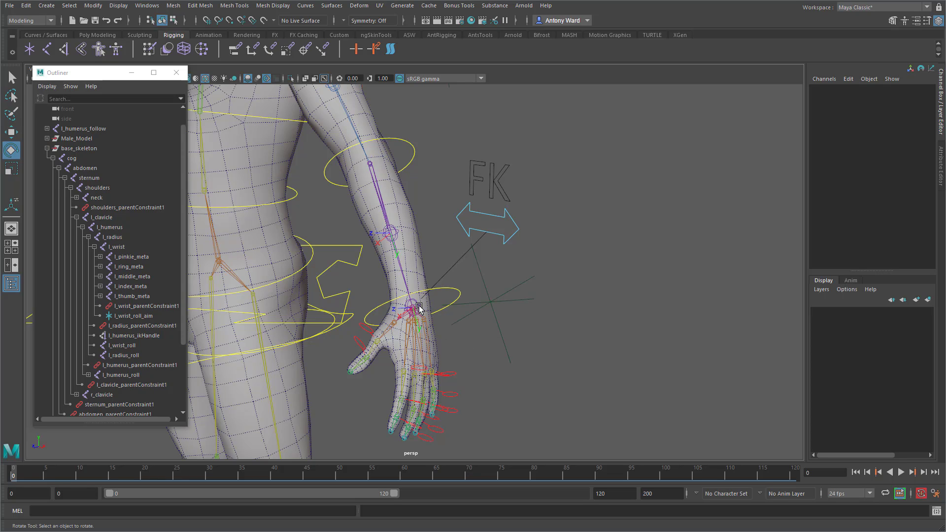
{"action": "key", "text": "space"}
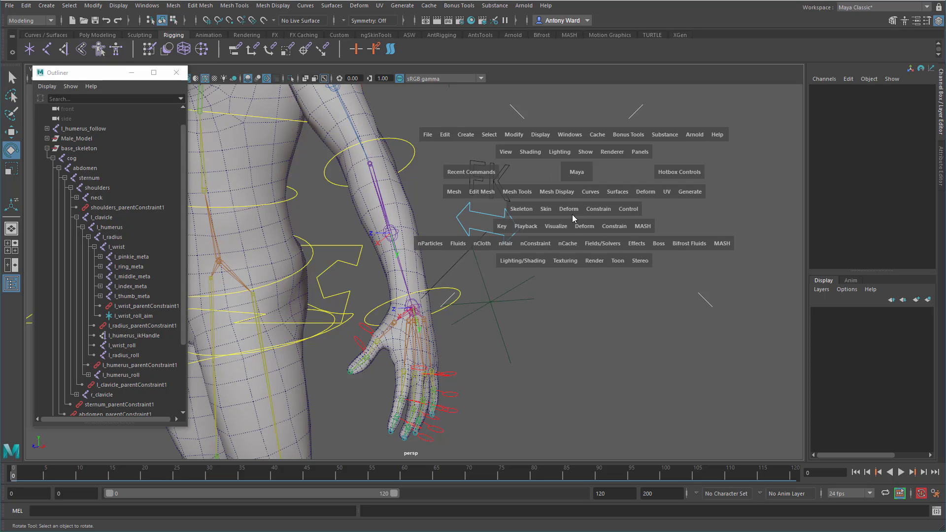
Open the aim constraint options and set the world up object to l_wrist_roll_aim
{"action": "left_click", "coordinate": [602, 230]}
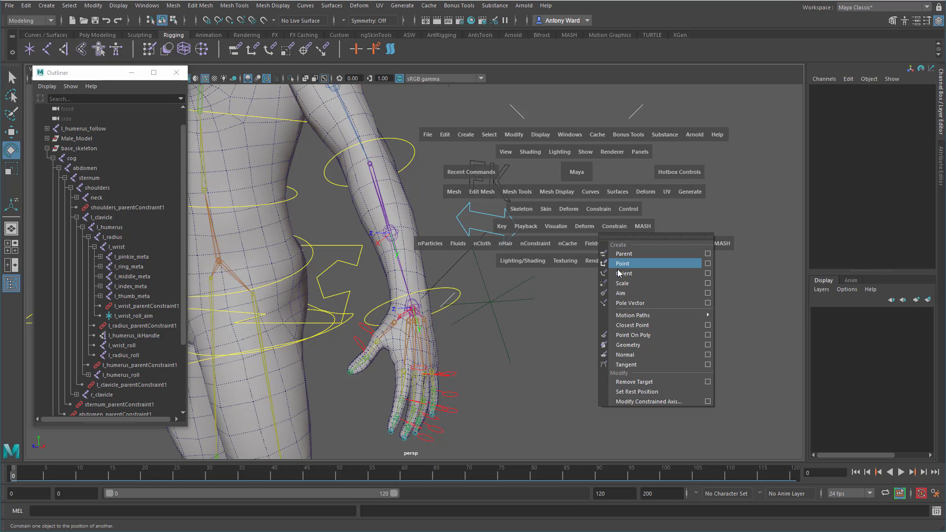
{"action": "left_click", "coordinate": [708, 293]}
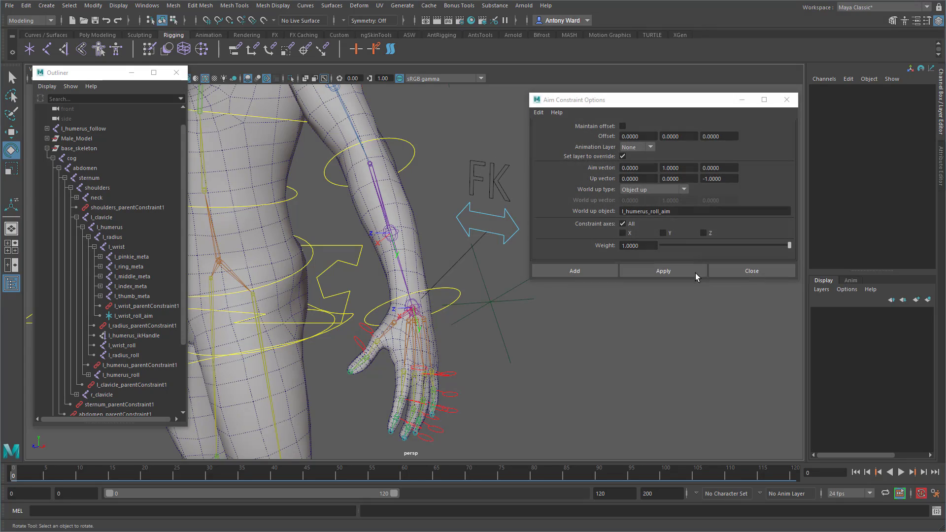
{"action": "left_click", "coordinate": [492, 315]}
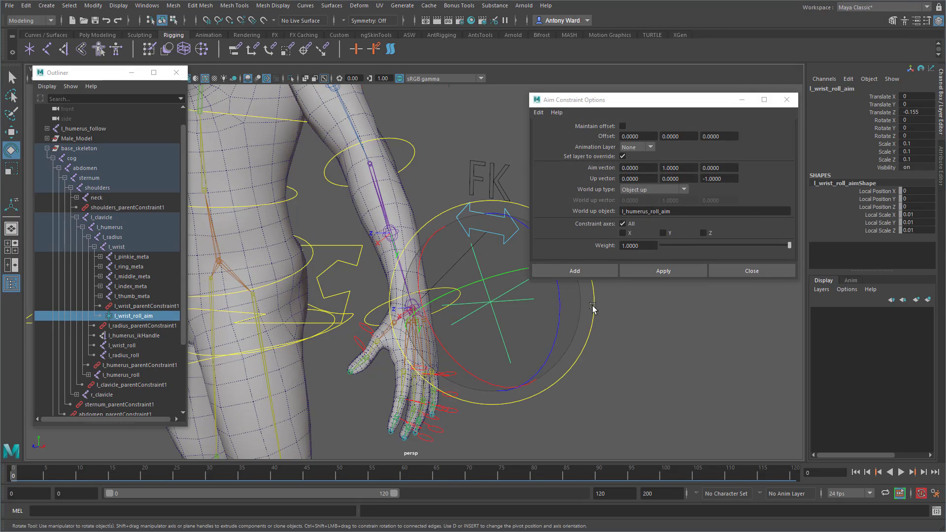
{"action": "left_click", "coordinate": [866, 88]}
{"action": "key", "text": "ctrl+c"}
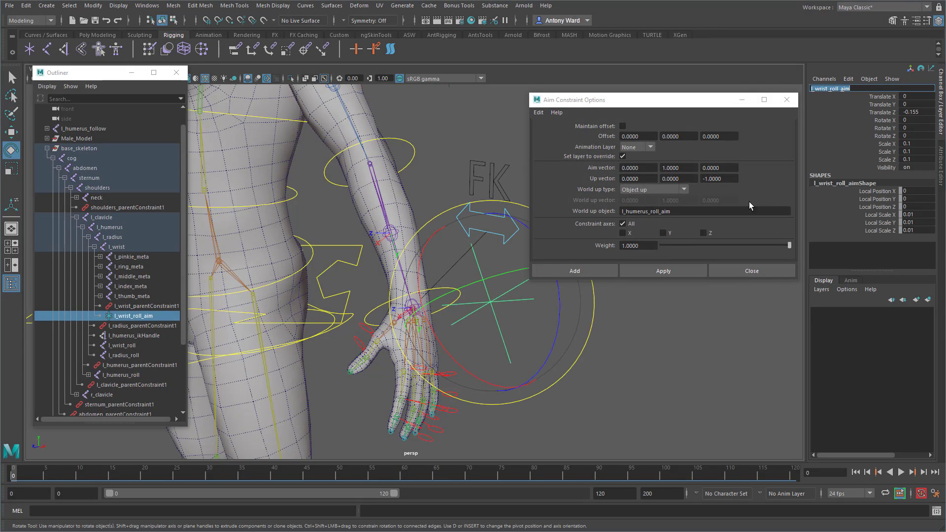
{"action": "left_click_drag", "start_coordinate": [690, 211], "coordinate": [582, 215]}
{"action": "key", "text": "ctrl+v"}
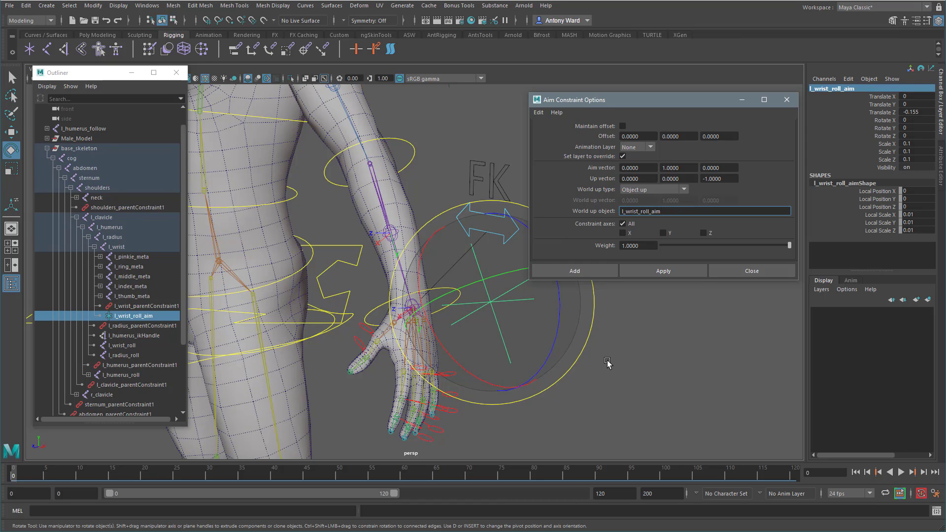
Aim-constrain the l_wrist_roll joint to l_radius, using an aim vector of 0, -1, 0
{"action": "left_click_drag", "start_coordinate": [389, 305], "coordinate": [367, 315], "text": "alt"}
{"action": "left_click", "coordinate": [362, 318]}
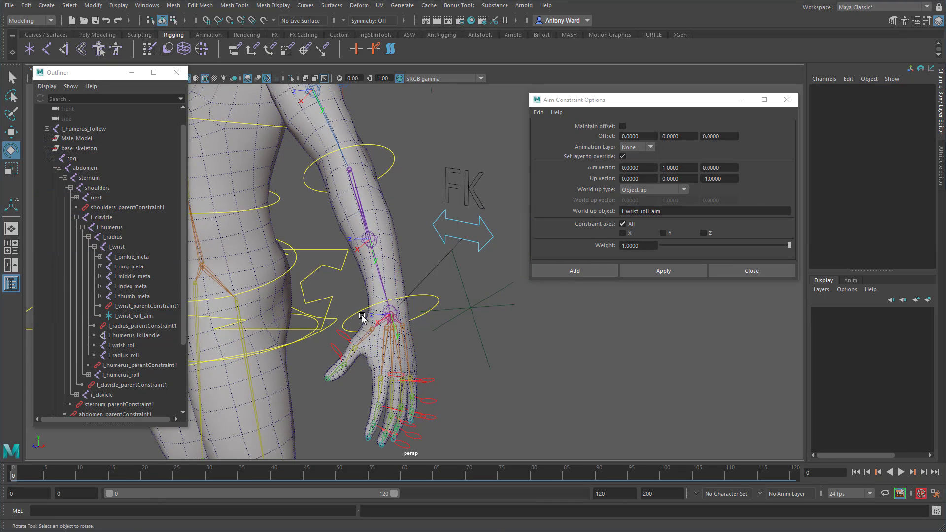
{"action": "left_click", "coordinate": [355, 182]}
{"action": "key", "text": "t"}
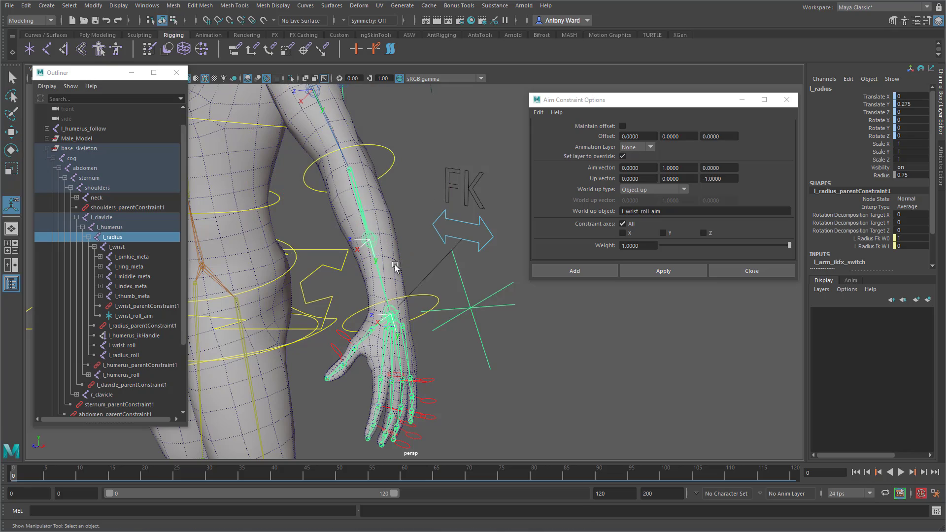
{"action": "left_click", "coordinate": [398, 315], "text": "shift"}
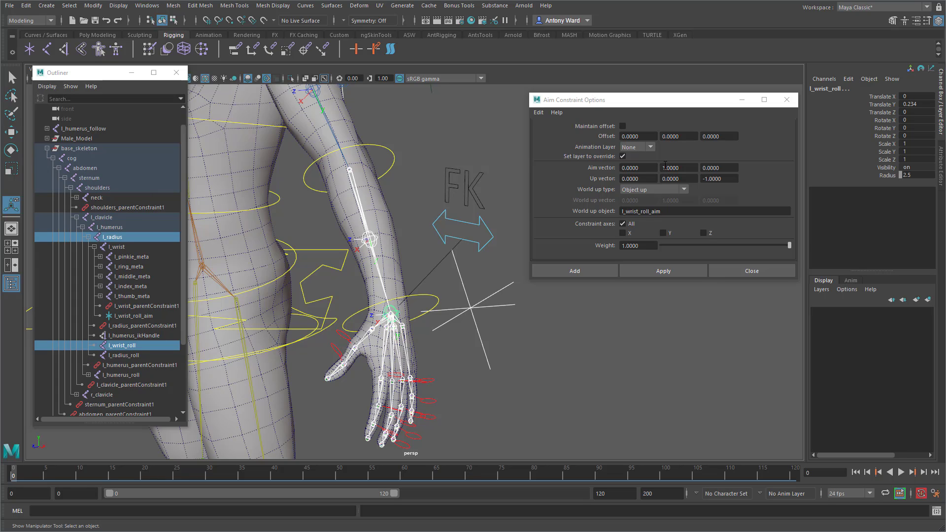
{"action": "left_click", "coordinate": [664, 167]}
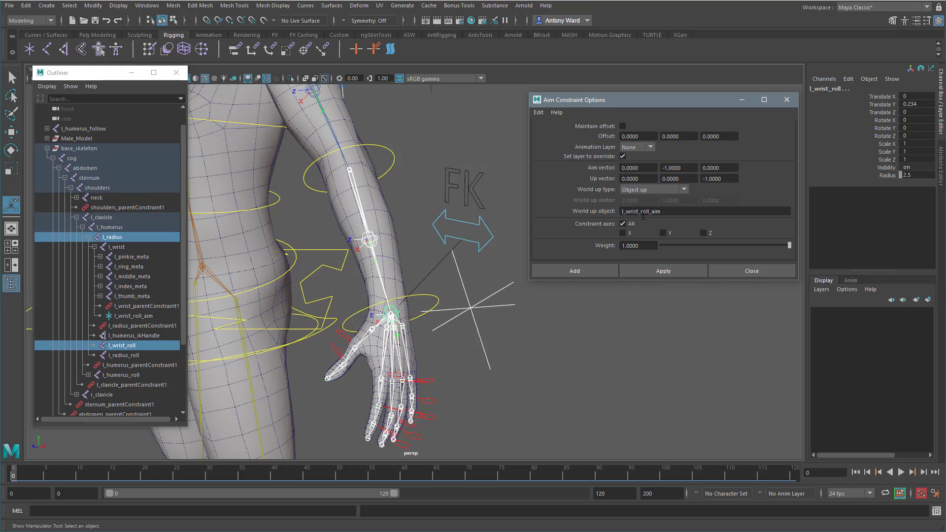
{"action": "left_click", "coordinate": [575, 270]}
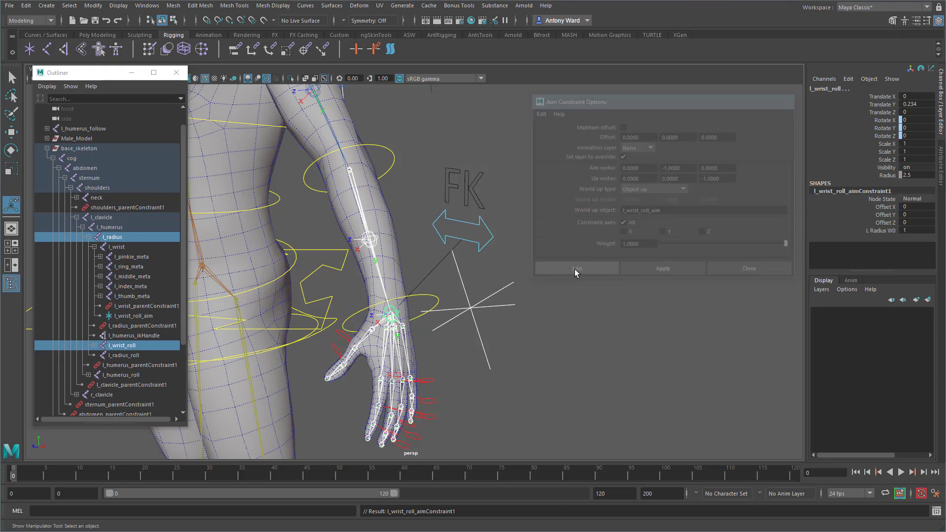
Test the wrist roll by moving the l_wrist_roll_aim locator along its X axis, and undo the move
{"action": "left_click", "coordinate": [467, 295]}
{"action": "key", "text": "w"}
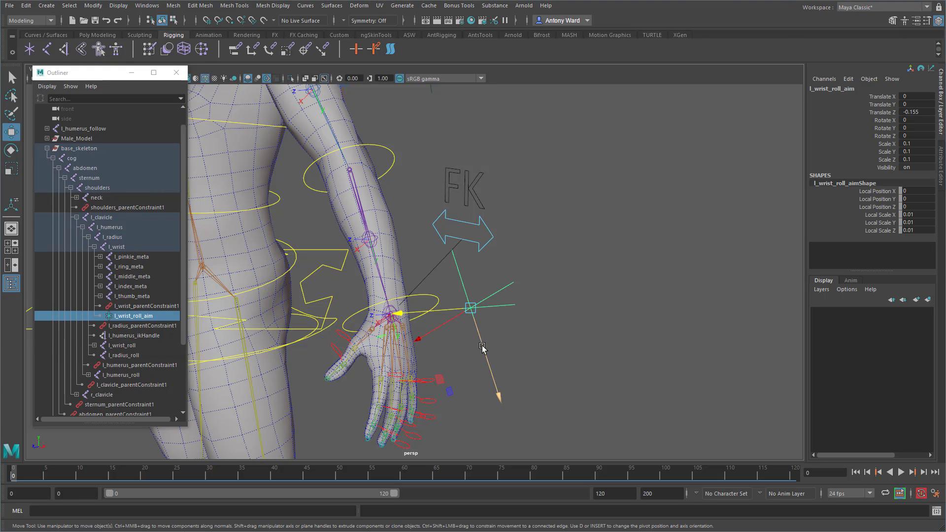
{"action": "left_click_drag", "start_coordinate": [479, 338], "coordinate": [491, 340], "text": "alt"}
{"action": "right_click_drag", "start_coordinate": [490, 340], "coordinate": [559, 323], "text": "alt"}
{"action": "mouse_move", "coordinate": [445, 338]}
{"action": "left_mouse_down"}
{"action": "mouse_move", "coordinate": [476, 308]}
{"action": "mouse_move", "coordinate": [419, 357]}
{"action": "mouse_move", "coordinate": [465, 325]}
{"action": "mouse_move", "coordinate": [439, 343]}
{"action": "left_mouse_up"}
{"action": "key", "text": "ctrl+z"}
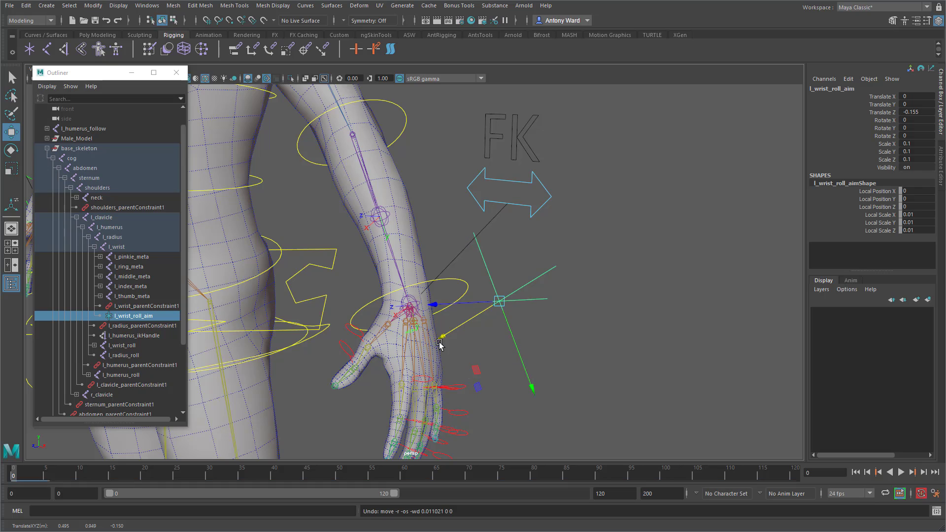
{"action": "middle_click_drag", "start_coordinate": [549, 321], "coordinate": [557, 320], "text": "alt"}
{"action": "right_click_drag", "start_coordinate": [557, 320], "coordinate": [512, 321], "text": "alt"}
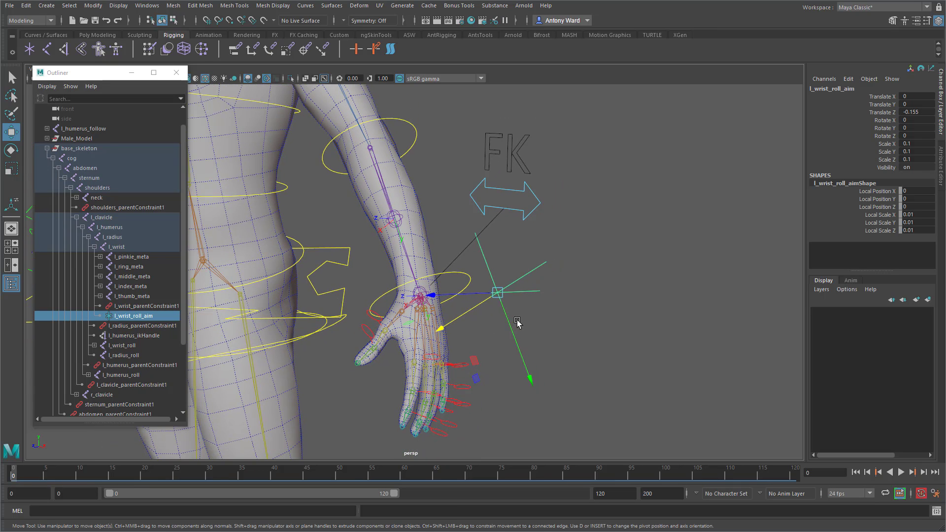
Test the wrist roll by rotating l_wrist_FK_ctrl in several directions, undoing each rotation, and clear the selection
{"action": "left_click", "coordinate": [468, 278]}
{"action": "key", "text": "e"}
{"action": "mouse_move", "coordinate": [439, 266]}
{"action": "left_mouse_down"}
{"action": "mouse_move", "coordinate": [382, 285]}
{"action": "mouse_move", "coordinate": [427, 271]}
{"action": "left_mouse_up"}
{"action": "key", "text": "ctrl+z"}
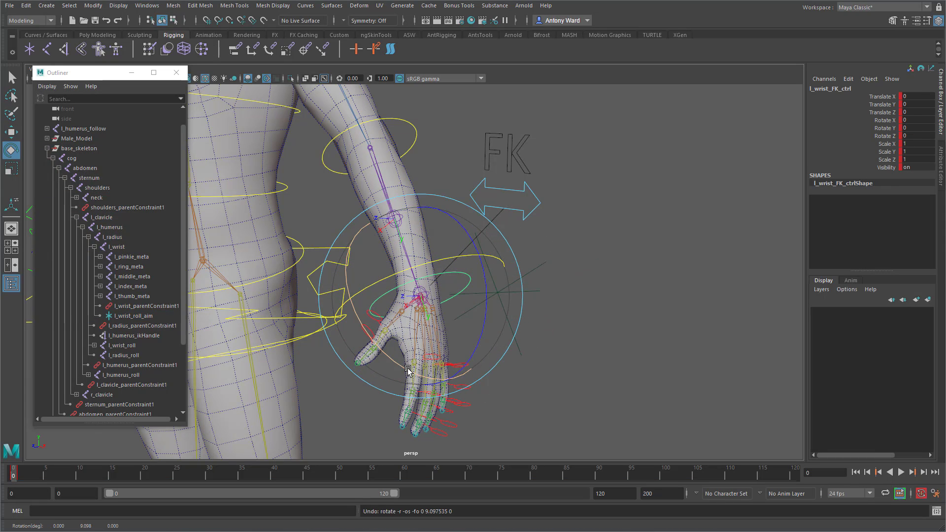
{"action": "left_click_drag", "start_coordinate": [393, 360], "coordinate": [370, 337]}
{"action": "key", "text": "ctrl+z"}
{"action": "middle_click_drag", "start_coordinate": [408, 367], "coordinate": [417, 327], "text": "alt"}
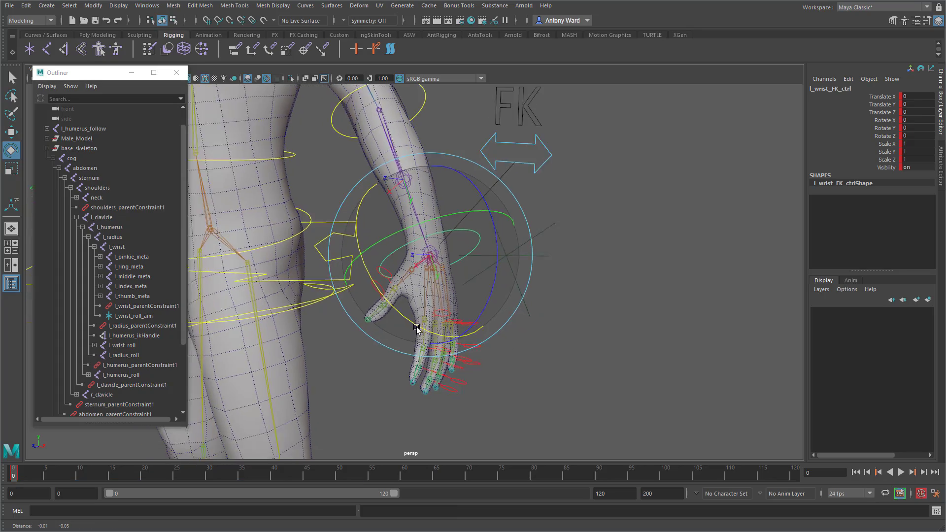
{"action": "right_click_drag", "start_coordinate": [418, 327], "coordinate": [497, 319], "text": "alt"}
{"action": "left_click_drag", "start_coordinate": [497, 319], "coordinate": [447, 246]}
{"action": "key", "text": "ctrl+z"}
{"action": "key", "text": "ctrl+z"}
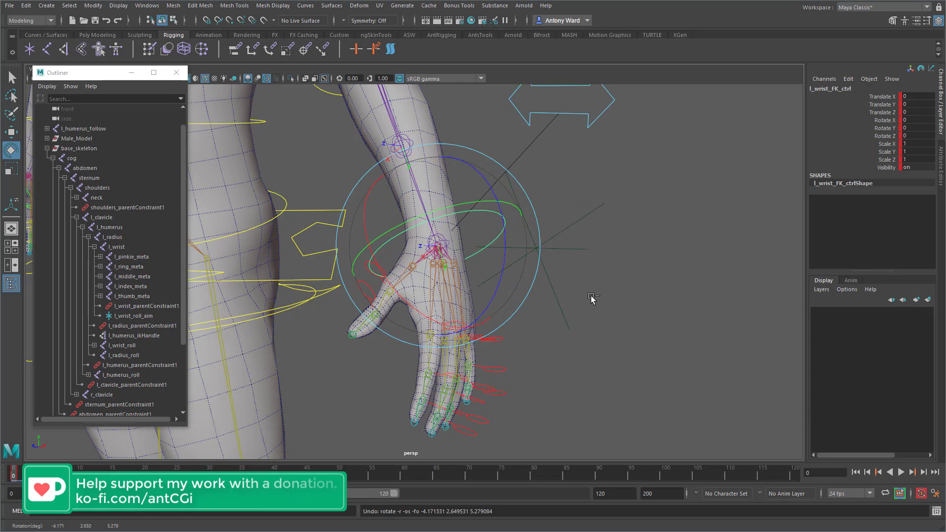
{"action": "left_click_drag", "start_coordinate": [591, 297], "coordinate": [616, 268], "text": "alt"}
{"action": "left_click", "coordinate": [615, 266]}
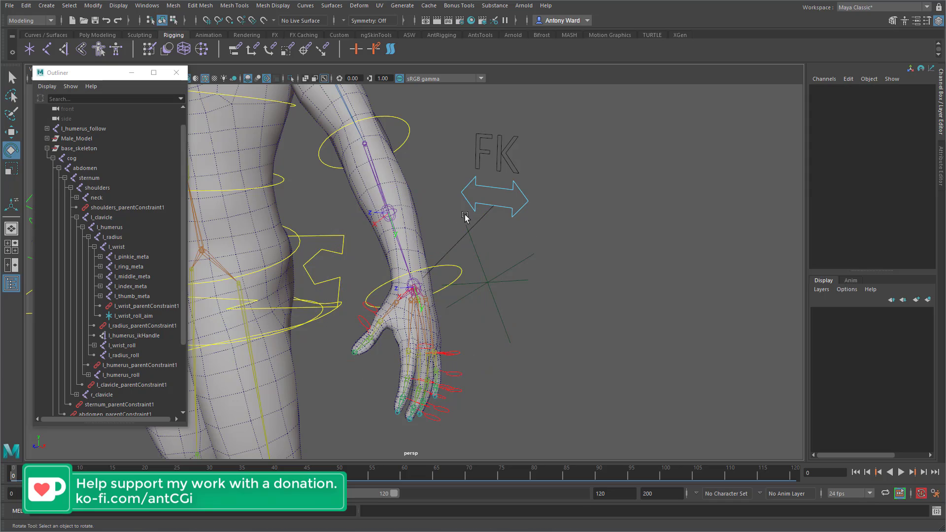
Examine the l_radius_roll joint in the middle of the left forearm and its rotation axes
{"action": "left_click", "coordinate": [396, 210]}
{"action": "key", "text": "f"}
{"action": "left_click_drag", "start_coordinate": [422, 222], "coordinate": [433, 211]}
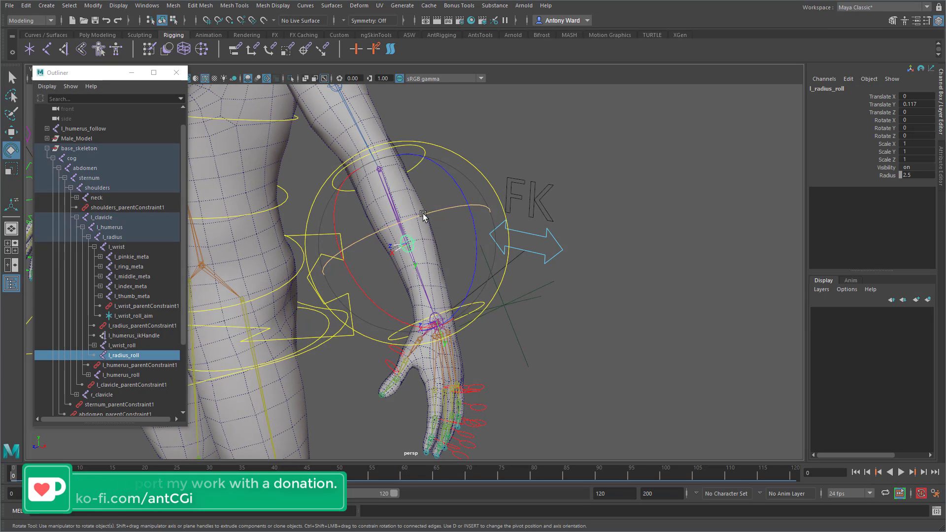
{"action": "left_click", "coordinate": [575, 230]}
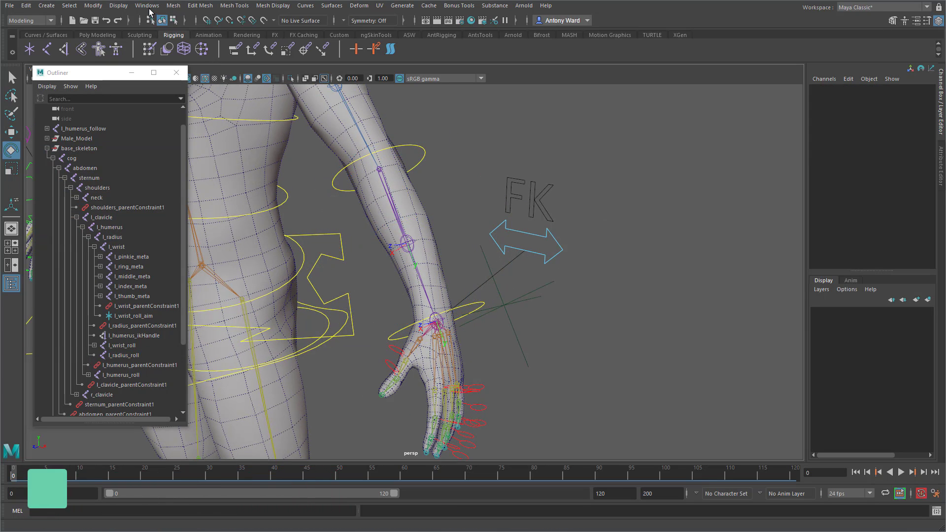
Open the Node Editor and add the l_wrist_roll and l_radius_roll joints to the graph
{"action": "left_click", "coordinate": [147, 5]}
{"action": "left_click", "coordinate": [168, 122]}
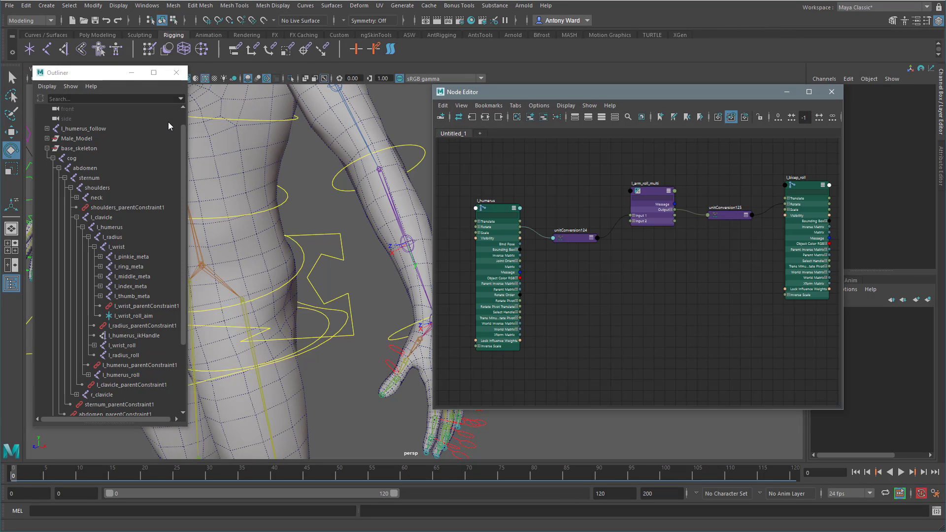
{"action": "left_click_drag", "start_coordinate": [353, 214], "coordinate": [283, 195], "text": "alt"}
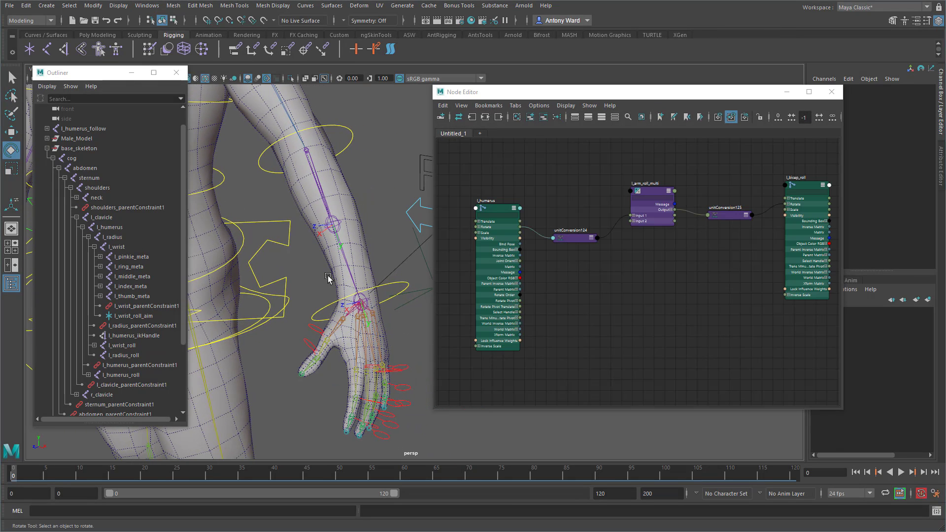
{"action": "right_click_drag", "start_coordinate": [327, 279], "coordinate": [374, 323], "text": "alt"}
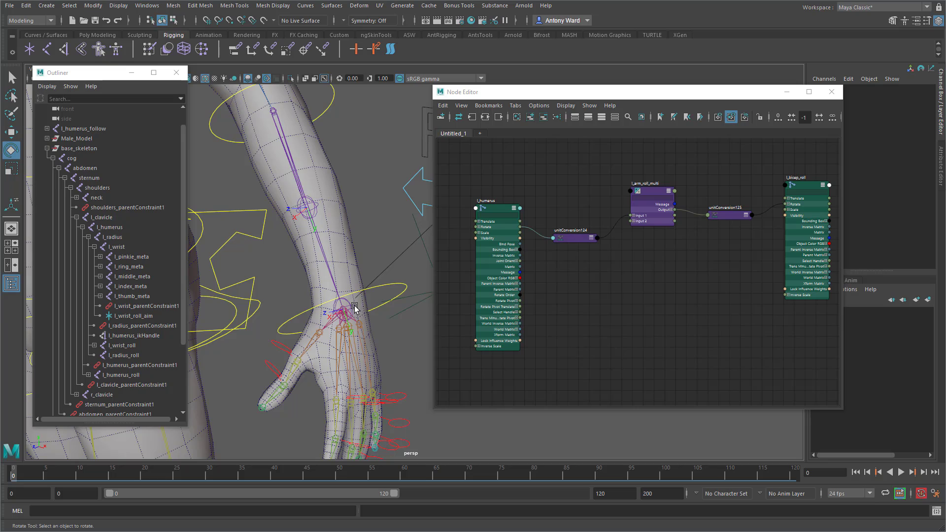
{"action": "left_click", "coordinate": [353, 308]}
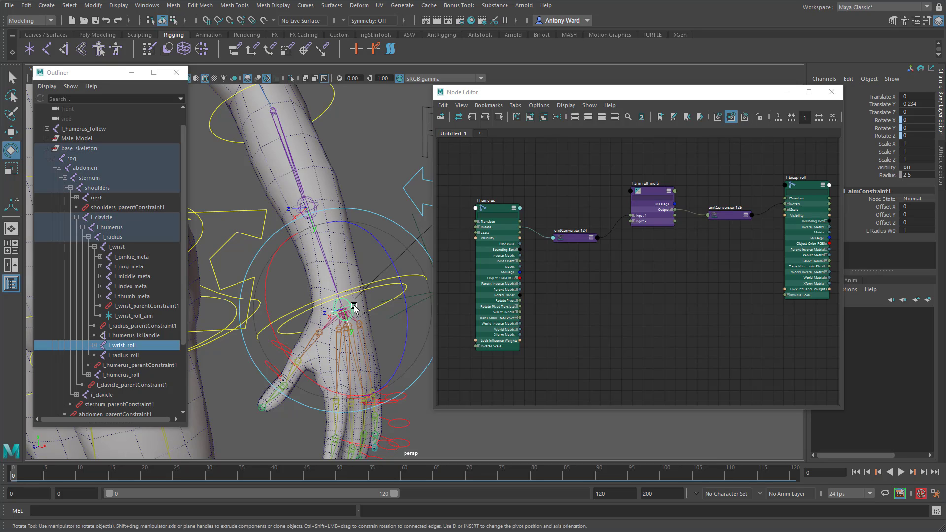
{"action": "left_click", "coordinate": [310, 198], "text": "shift"}
{"action": "left_click", "coordinate": [530, 117]}
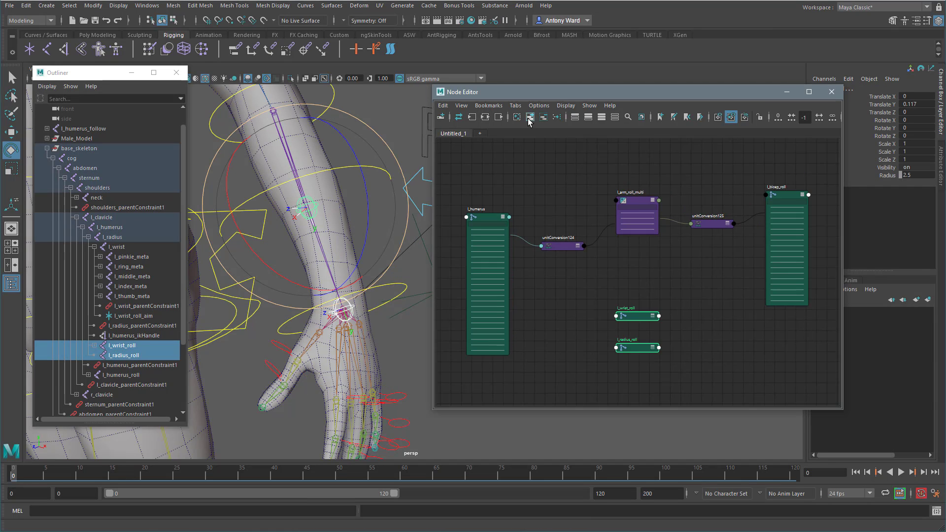
Arrange the l_wrist_roll node to the left of l_radius_roll and expand both nodes to show their attributes
{"action": "left_click", "coordinate": [687, 316]}
{"action": "left_click_drag", "start_coordinate": [636, 319], "coordinate": [564, 325]}
{"action": "left_click_drag", "start_coordinate": [634, 350], "coordinate": [703, 319]}
{"action": "left_click", "coordinate": [582, 323]}
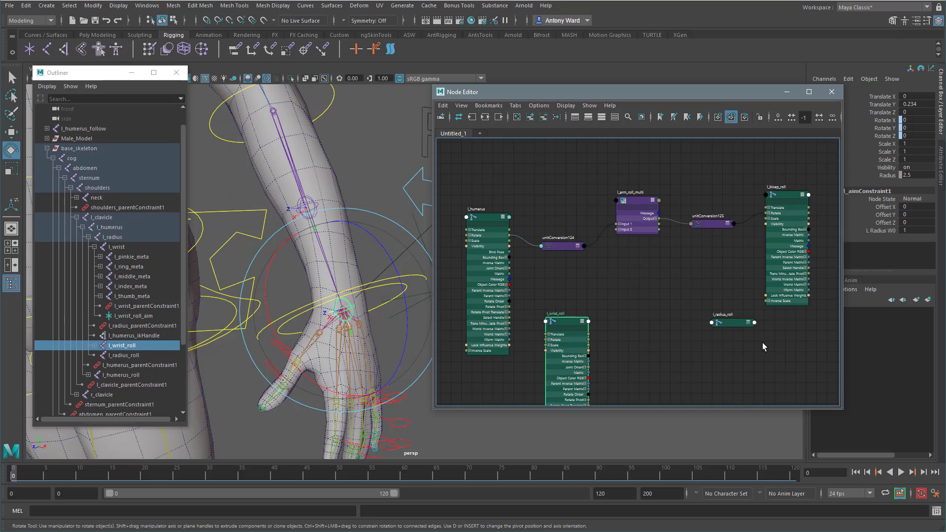
{"action": "left_click", "coordinate": [746, 323]}
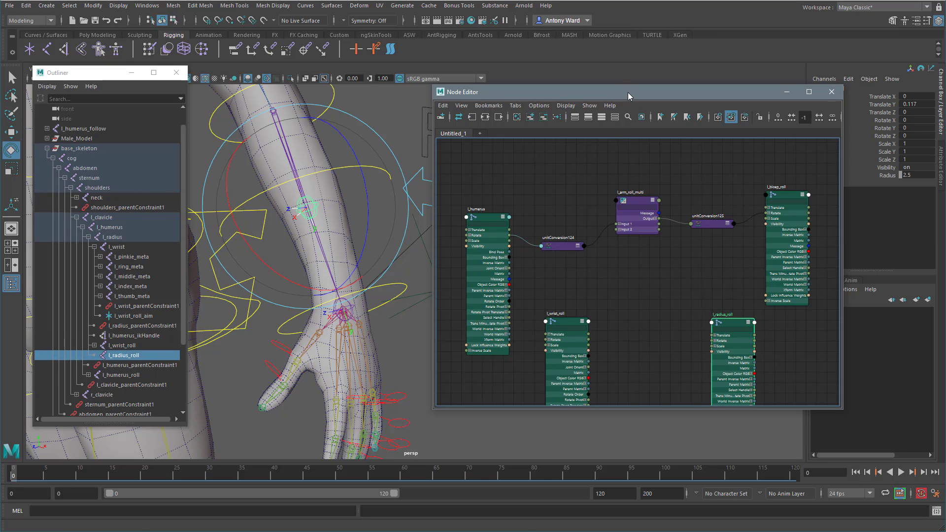
Enlarge the Node Editor and expand the Input 1, Input 2 and Output channels of l_arm_roll_multi
{"action": "left_click_drag", "start_coordinate": [627, 93], "coordinate": [620, 36]}
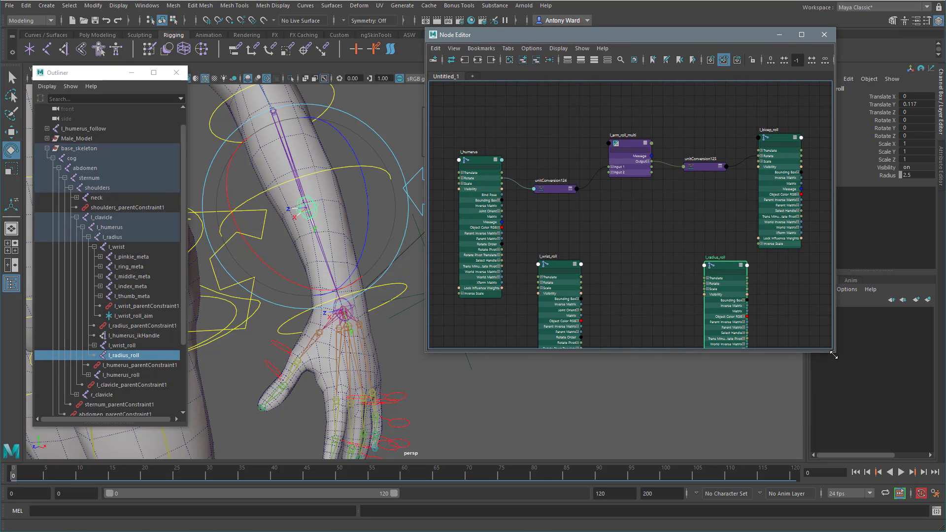
{"action": "left_click_drag", "start_coordinate": [833, 355], "coordinate": [878, 471]}
{"action": "scroll", "coordinate": [676, 348], "scroll_direction": "up", "scroll_amount": 3}
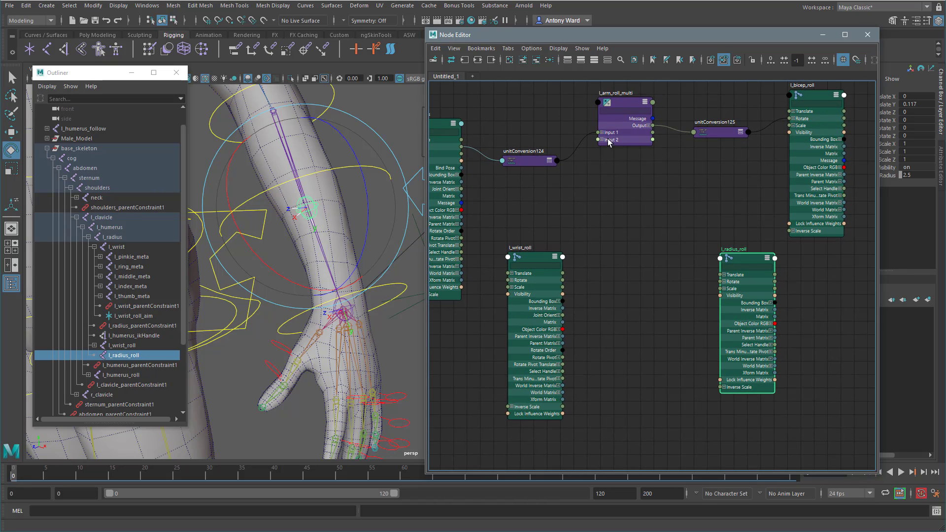
{"action": "left_click", "coordinate": [601, 133]}
{"action": "left_click", "coordinate": [601, 161]}
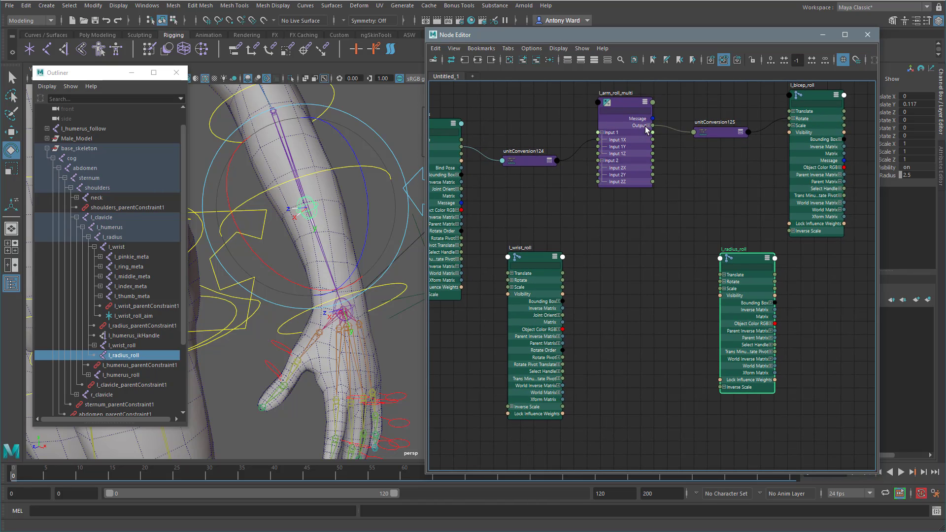
{"action": "left_click", "coordinate": [648, 126]}
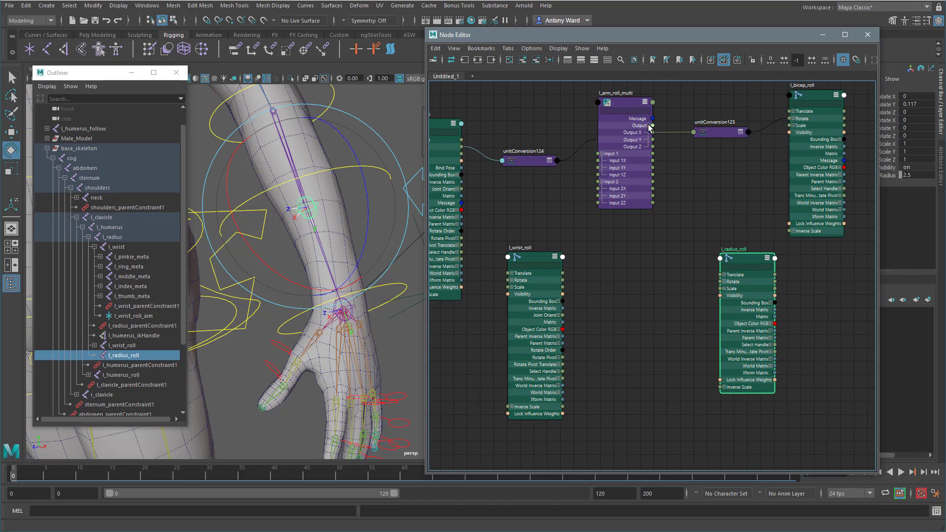
Expand the Rotate attributes of both roll joints and connect l_wrist_roll's Rotate Y to l_radius_roll's Rotate Y
{"action": "left_click", "coordinate": [512, 280]}
{"action": "left_click", "coordinate": [725, 282]}
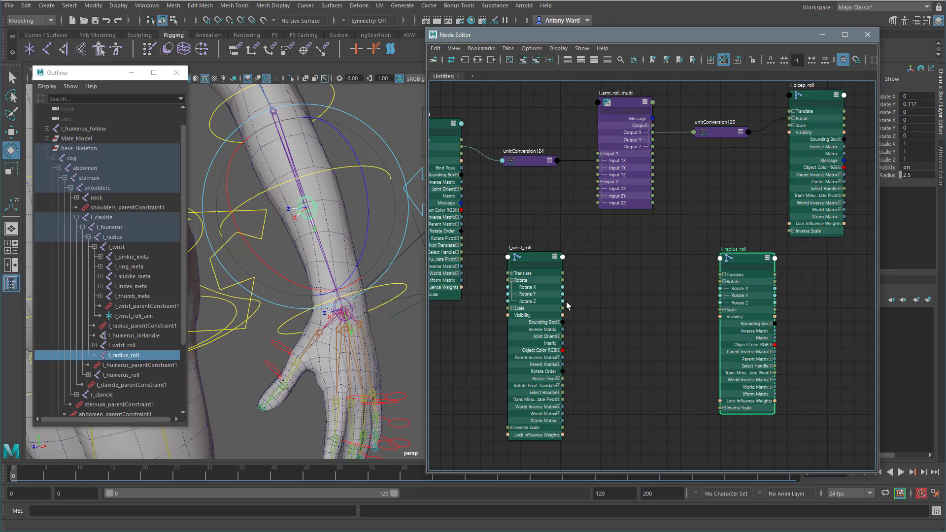
{"action": "left_click_drag", "start_coordinate": [563, 294], "coordinate": [717, 299]}
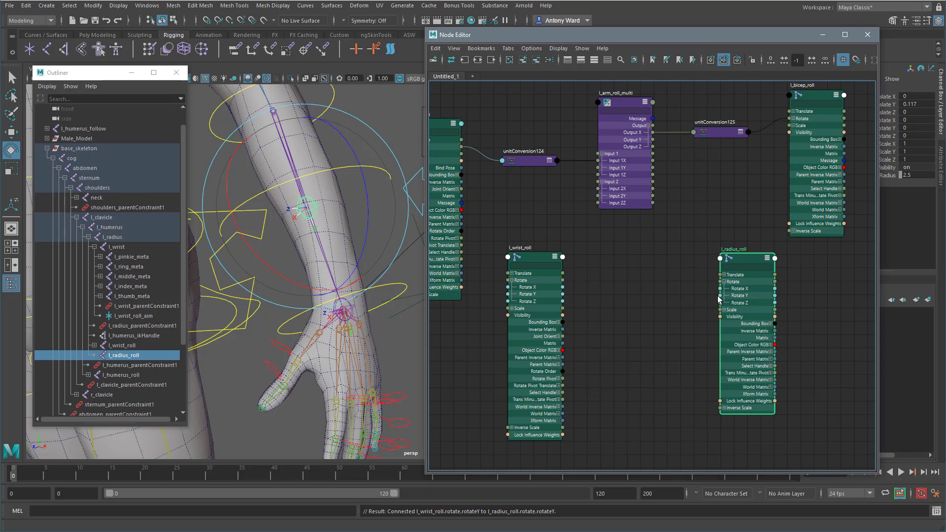
Test the forearm twist by rotating l_wrist_FK_ctrl about Y and then freely, undoing each rotation
{"action": "left_click", "coordinate": [382, 277]}
{"action": "left_click_drag", "start_coordinate": [382, 276], "coordinate": [310, 300]}
{"action": "key", "text": "ctrl+z"}
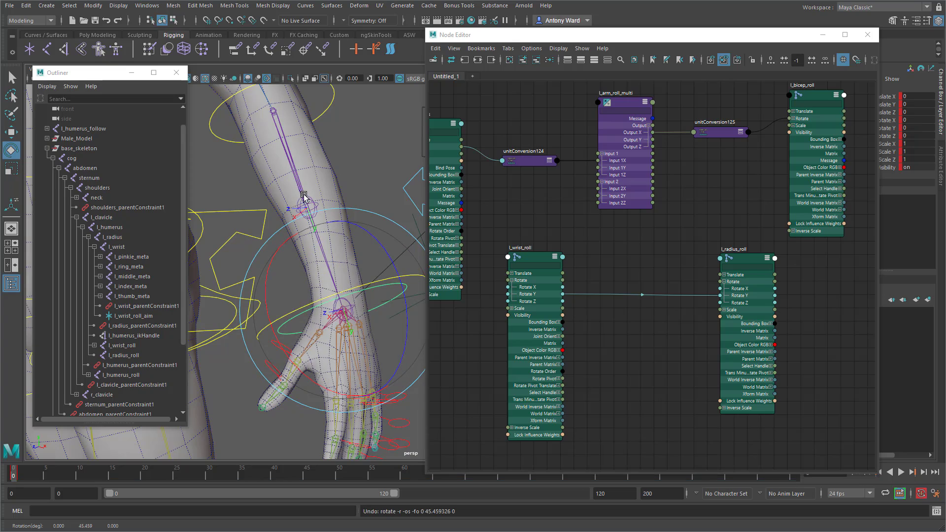
{"action": "left_click_drag", "start_coordinate": [373, 339], "coordinate": [327, 296]}
{"action": "key", "text": "ctrl+z"}
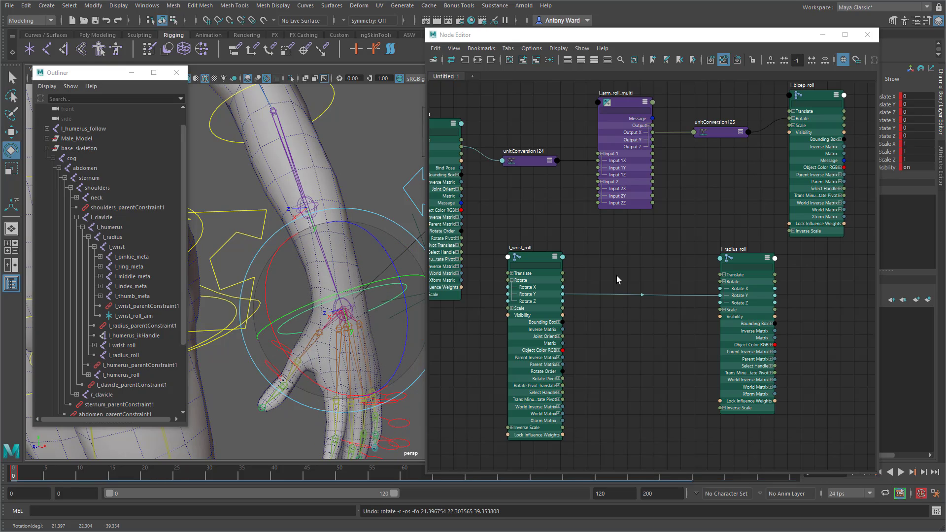
Connect l_wrist_roll's Rotate Y to l_arm_roll_multi's Input 1Y, and its Output Y to l_radius_roll's Rotate Y
{"action": "left_click_drag", "start_coordinate": [563, 294], "coordinate": [594, 169]}
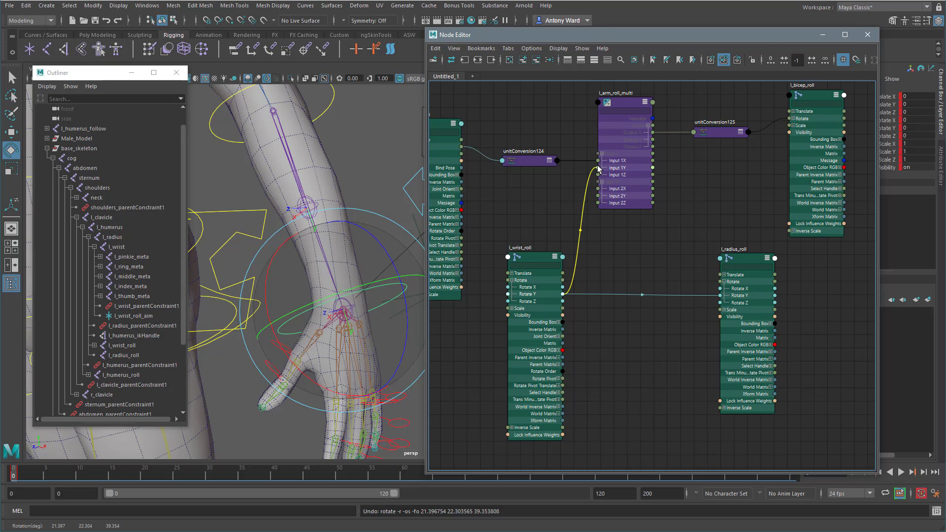
{"action": "left_click_drag", "start_coordinate": [596, 166], "coordinate": [597, 166]}
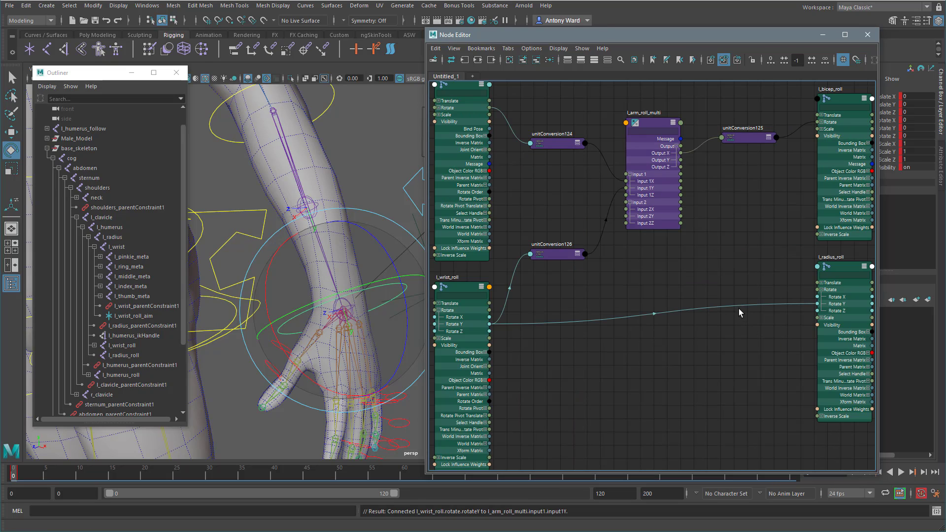
{"action": "middle_click_drag", "start_coordinate": [733, 307], "coordinate": [716, 315], "text": "alt"}
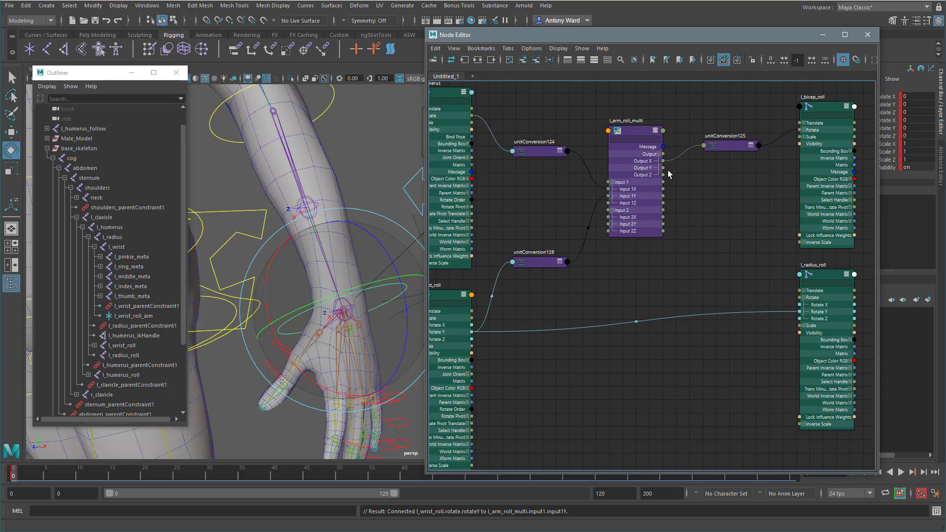
{"action": "left_click_drag", "start_coordinate": [731, 284], "coordinate": [798, 312]}
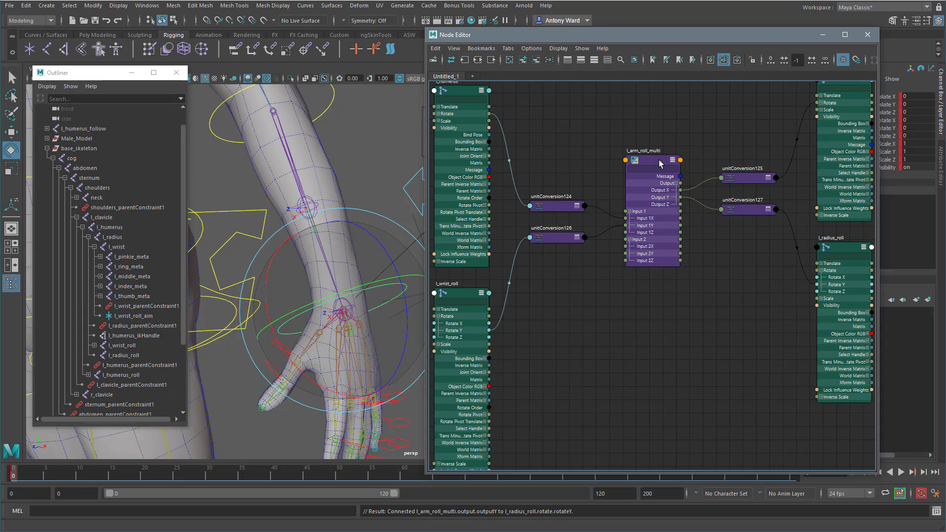
Set Input 2Y of the l_arm_roll_multi node to 0.5
{"action": "left_click", "coordinate": [658, 160]}
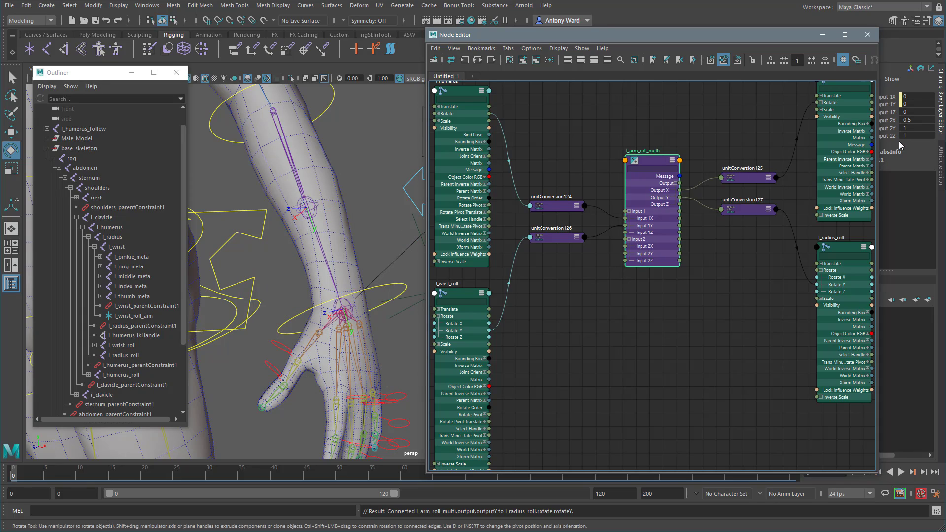
{"action": "double_click", "coordinate": [908, 127]}
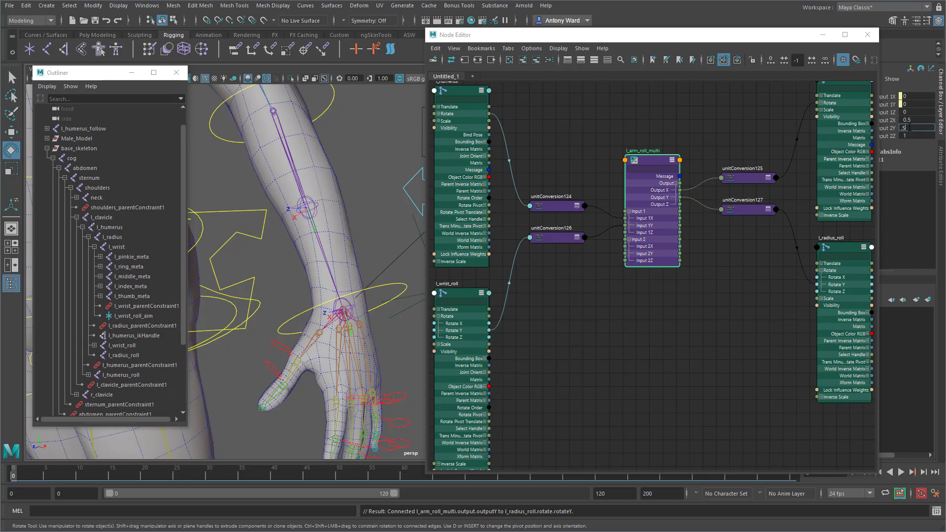
{"action": "type", "text": ".5"}
{"action": "key", "text": "Return"}
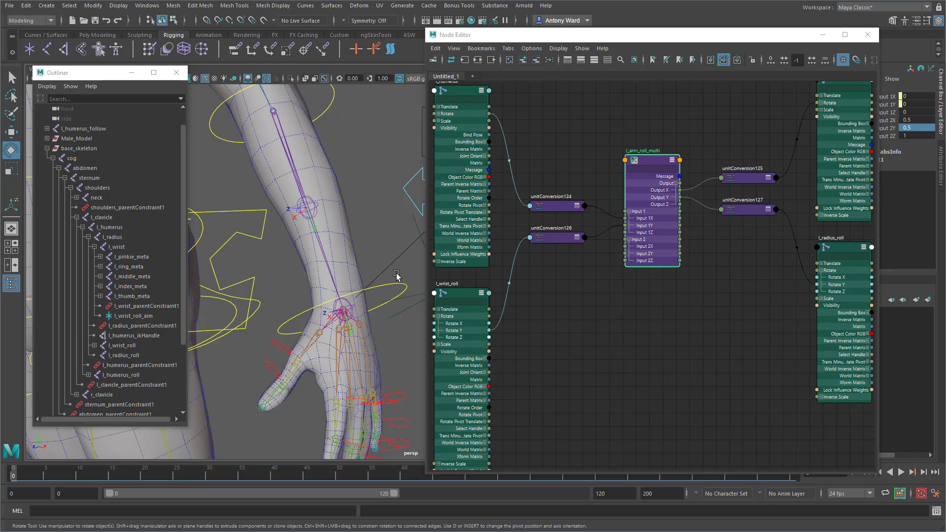
Rotate l_wrist_FK_ctrl to try out the halved forearm twist, and close the Node Editor
{"action": "left_click", "coordinate": [392, 288]}
{"action": "left_click_drag", "start_coordinate": [371, 313], "coordinate": [286, 319]}
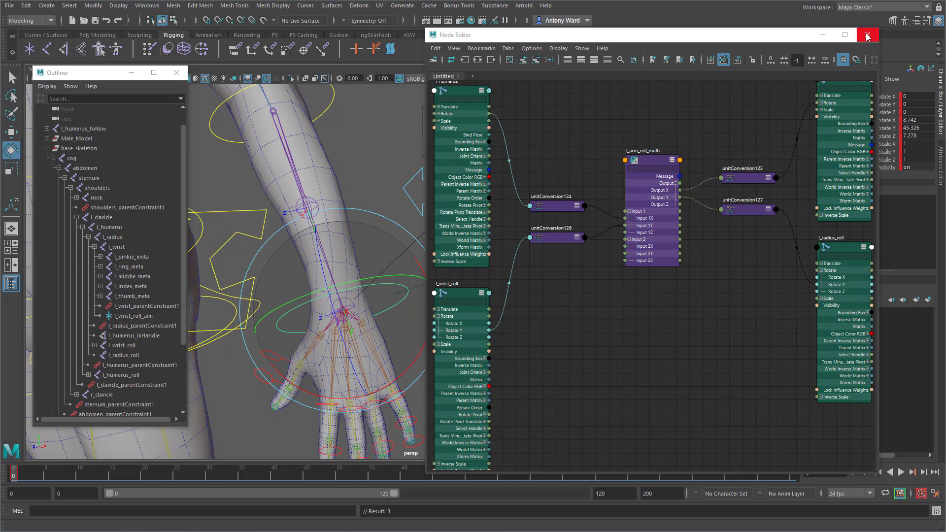
{"action": "left_click", "coordinate": [866, 35]}
Examine how the left forearm twists from several angles while freely rotating l_wrist_FK_ctrl
{"action": "middle_click_drag", "start_coordinate": [526, 255], "coordinate": [583, 264], "text": "alt"}
{"action": "right_click_drag", "start_coordinate": [582, 264], "coordinate": [505, 298], "text": "alt"}
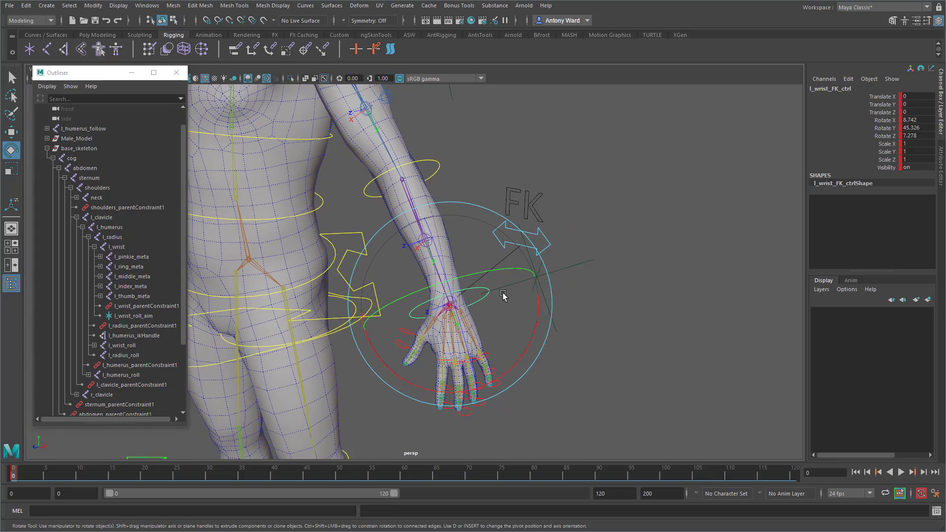
{"action": "left_click_drag", "start_coordinate": [504, 297], "coordinate": [530, 321], "text": "alt"}
{"action": "middle_click_drag", "start_coordinate": [530, 320], "coordinate": [534, 389], "text": "alt"}
{"action": "right_click_drag", "start_coordinate": [534, 389], "coordinate": [487, 372], "text": "alt"}
{"action": "left_click_drag", "start_coordinate": [488, 372], "coordinate": [430, 347], "text": "alt"}
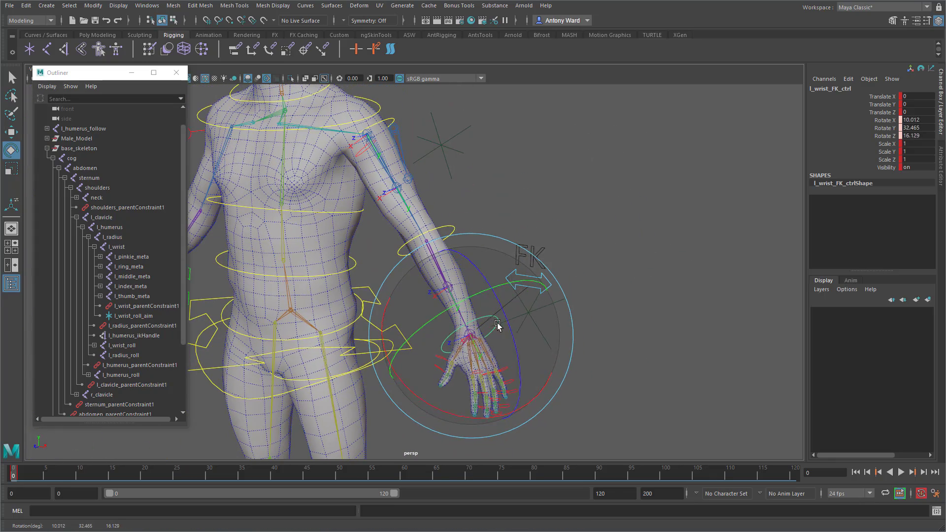
{"action": "left_click_drag", "start_coordinate": [504, 327], "coordinate": [499, 328]}
{"action": "middle_click_drag", "start_coordinate": [458, 327], "coordinate": [444, 276], "text": "alt"}
{"action": "right_click_drag", "start_coordinate": [453, 283], "coordinate": [578, 306], "text": "alt"}
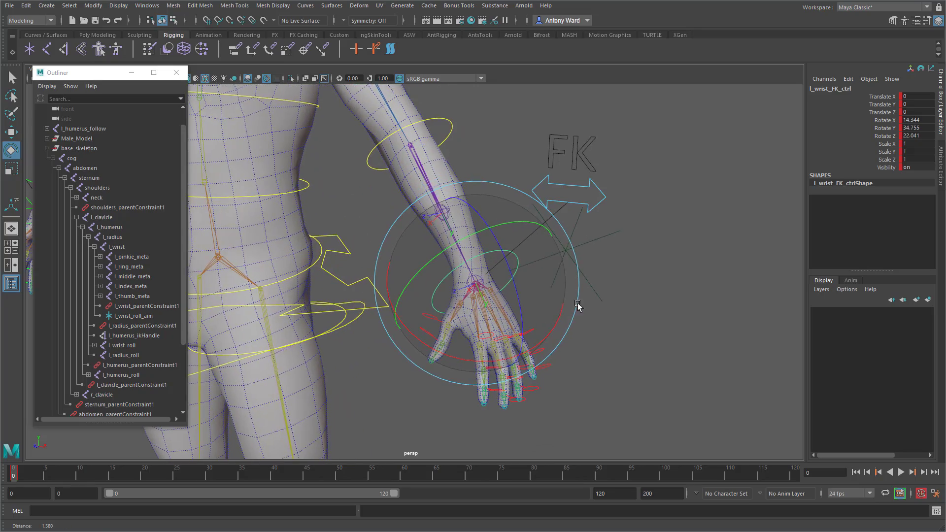
{"action": "left_click_drag", "start_coordinate": [537, 327], "coordinate": [513, 310], "text": "alt"}
{"action": "middle_click_drag", "start_coordinate": [499, 236], "coordinate": [517, 325], "text": "alt"}
{"action": "left_click_drag", "start_coordinate": [517, 325], "coordinate": [441, 332]}
Reset Rotate X, Y and Z of l_wrist_FK_ctrl to 0
{"action": "left_click_drag", "start_coordinate": [913, 136], "coordinate": [916, 119]}
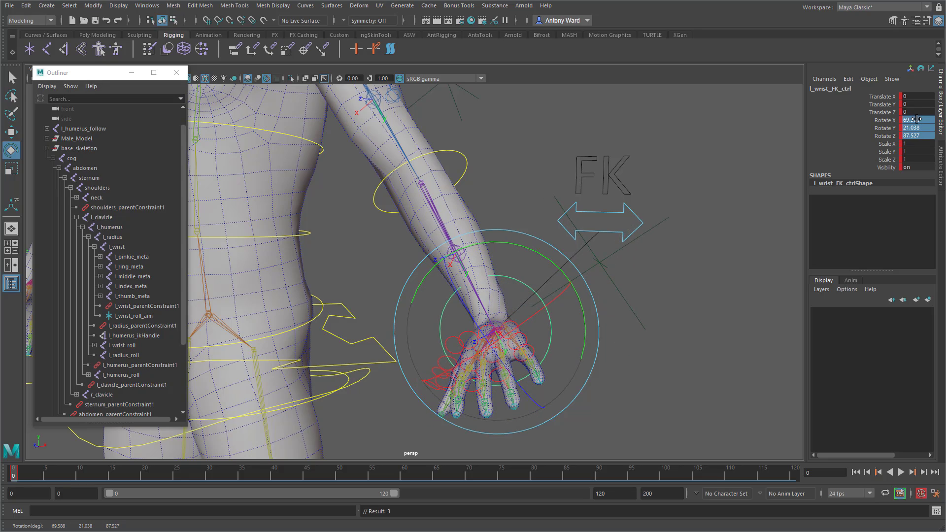
{"action": "type", "text": "0"}
{"action": "key", "text": "Return"}
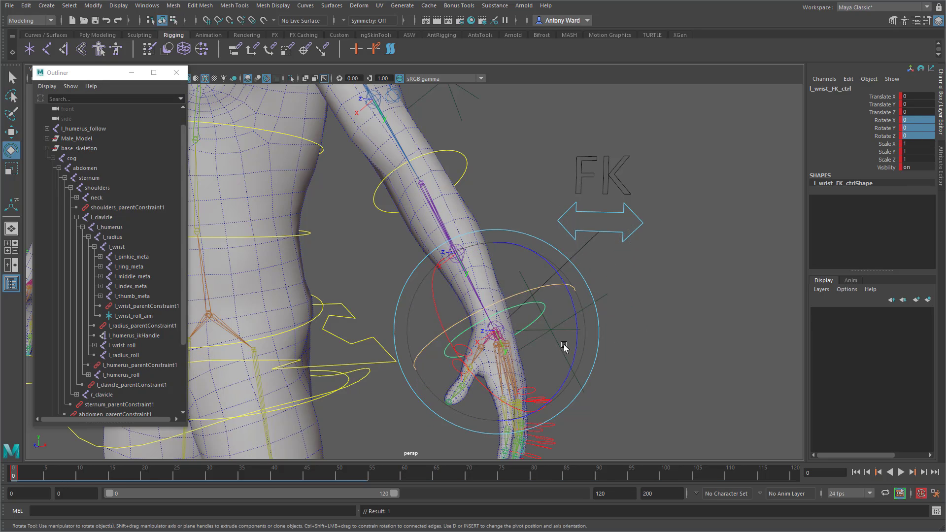
{"action": "left_click_drag", "start_coordinate": [517, 327], "coordinate": [655, 327], "text": "alt"}
{"action": "right_click_drag", "start_coordinate": [655, 327], "coordinate": [498, 341], "text": "alt"}
{"action": "middle_click_drag", "start_coordinate": [497, 341], "coordinate": [516, 354], "text": "alt"}
{"action": "right_click_drag", "start_coordinate": [516, 353], "coordinate": [580, 308], "text": "alt"}
{"action": "left_click", "coordinate": [465, 218]}
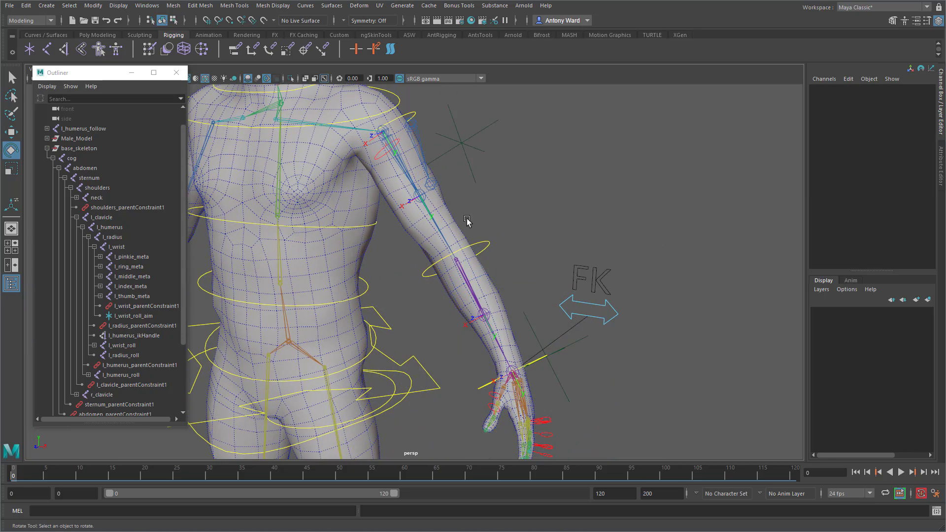
{"action": "left_click", "coordinate": [447, 211]}
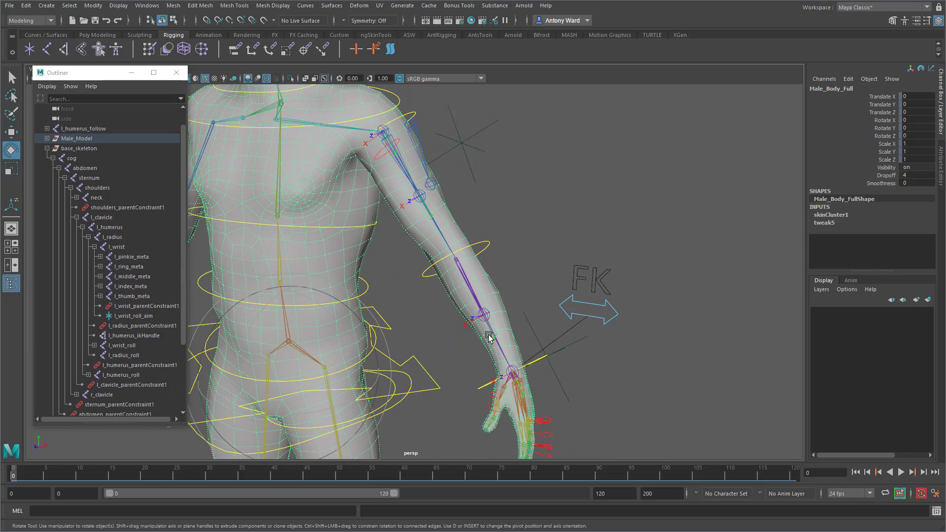
{"action": "left_click_drag", "start_coordinate": [491, 336], "coordinate": [486, 338], "text": "alt"}
{"action": "right_click_drag", "start_coordinate": [486, 337], "coordinate": [365, 228], "text": "alt"}
{"action": "left_click", "coordinate": [542, 138]}
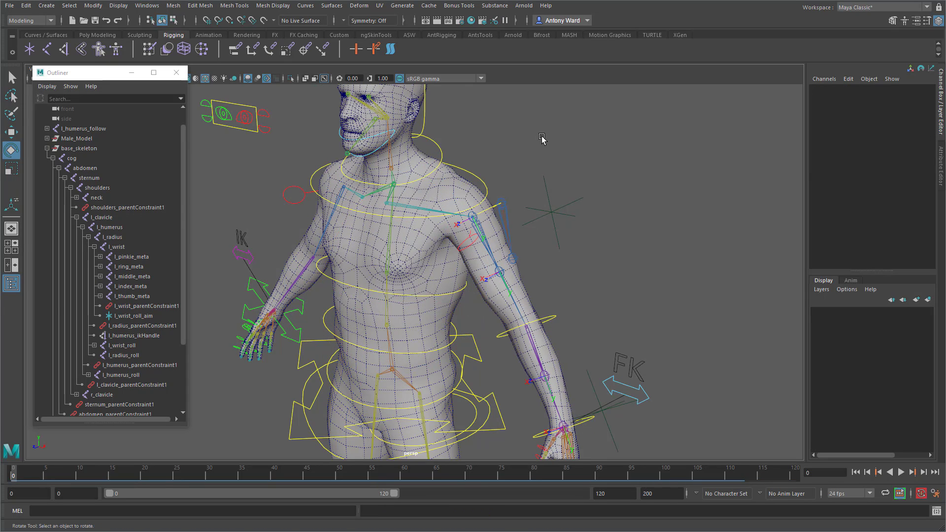
Parent-constrain the l_humerus_follow joint to the shoulders joint on all translate and rotate axes, maintaining the offset
{"action": "left_click", "coordinate": [391, 189]}
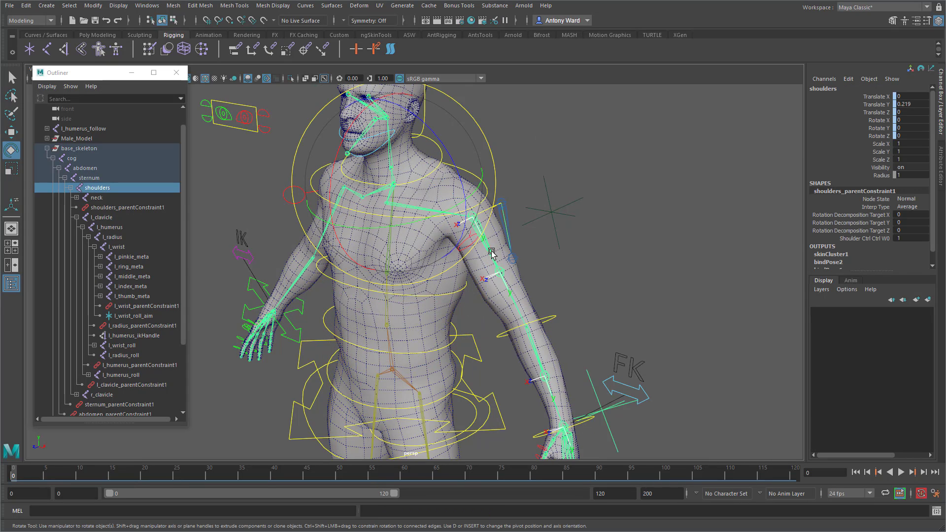
{"action": "key", "text": "t"}
{"action": "left_click", "coordinate": [506, 206]}
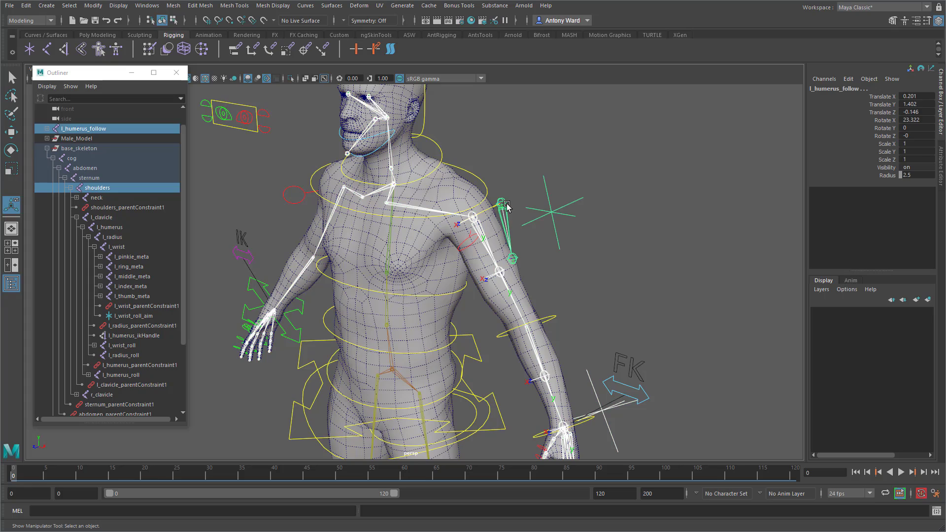
{"action": "key", "text": "space"}
{"action": "left_click", "coordinate": [531, 241]}
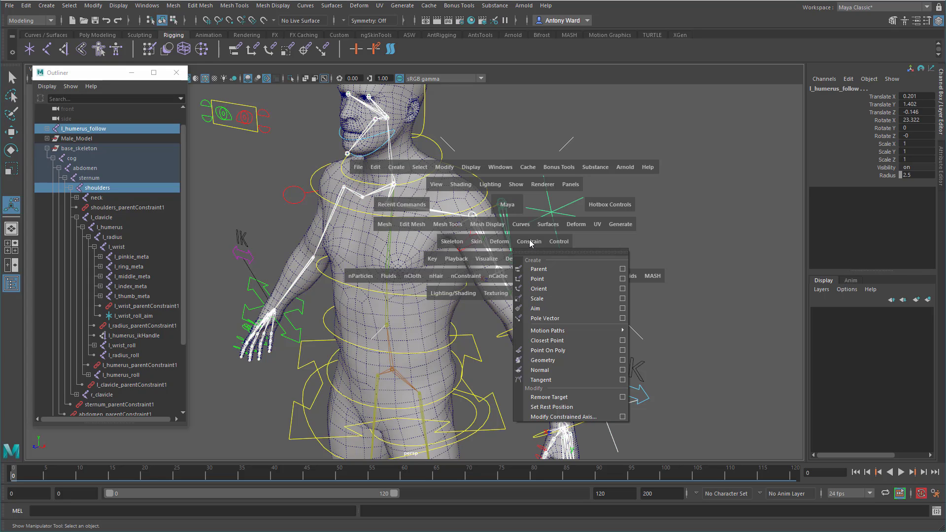
{"action": "left_click", "coordinate": [621, 269]}
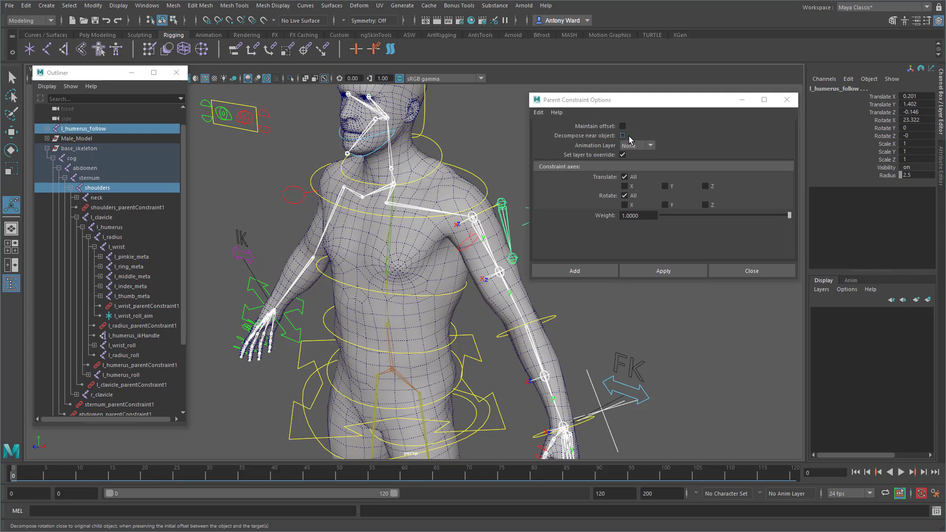
{"action": "left_click", "coordinate": [589, 270]}
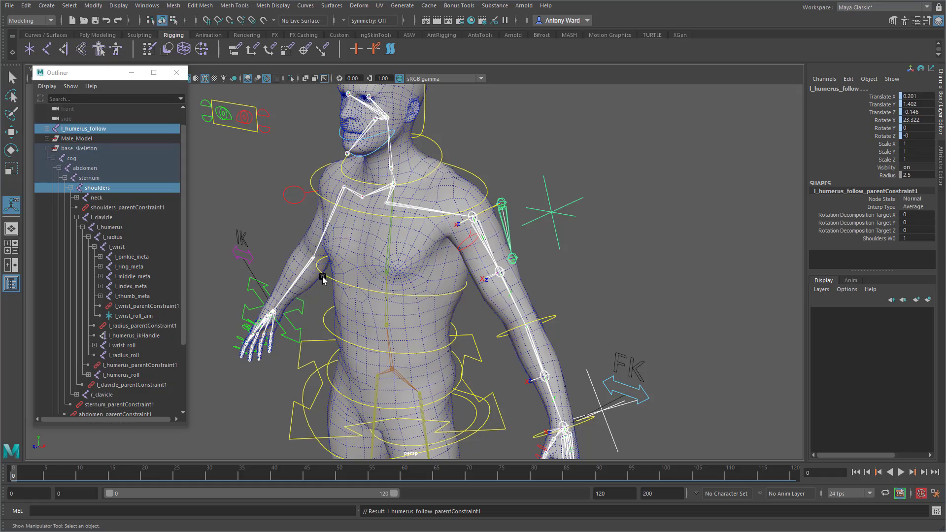
Test the follow joint by freely rotating sternum_ctrl, and undo the rotations
{"action": "left_click", "coordinate": [324, 281]}
{"action": "key", "text": "e"}
{"action": "left_click_drag", "start_coordinate": [369, 243], "coordinate": [355, 267]}
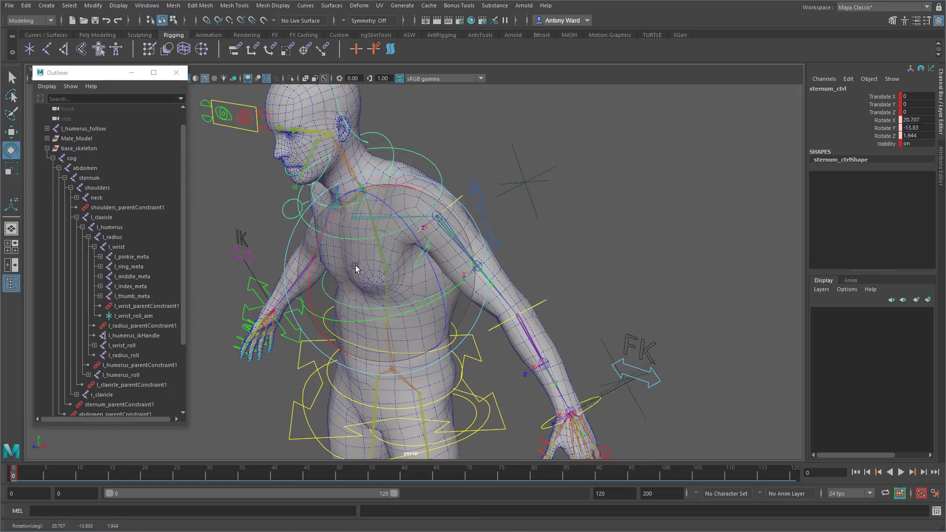
{"action": "key", "text": "ctrl+z"}
{"action": "key", "text": "ctrl+z"}
{"action": "key", "text": "ctrl+z"}
{"action": "key", "text": "ctrl+z"}
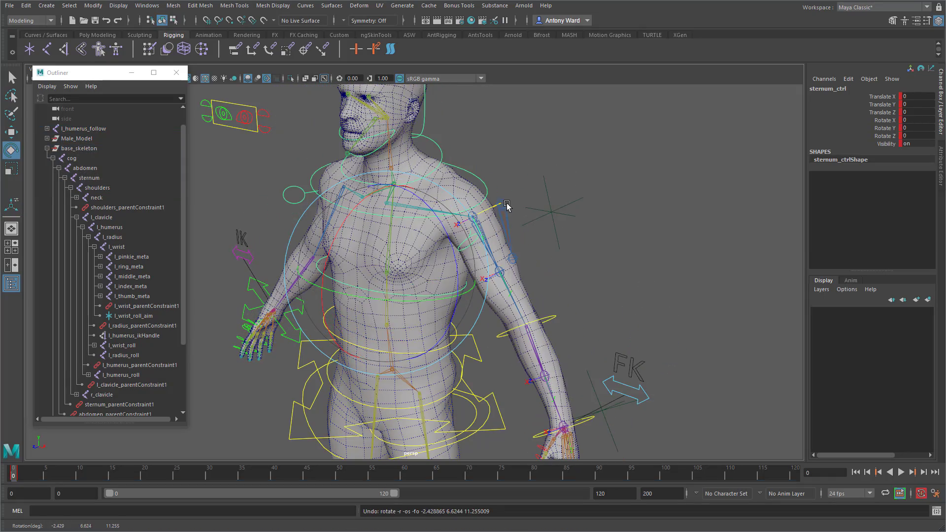
Test the upper arm by freely rotating l_humerus_FK_ctrl, undo the rotation and clear the selection
{"action": "left_click", "coordinate": [498, 207]}
{"action": "left_click_drag", "start_coordinate": [495, 217], "coordinate": [469, 222]}
{"action": "key", "text": "ctrl+z"}
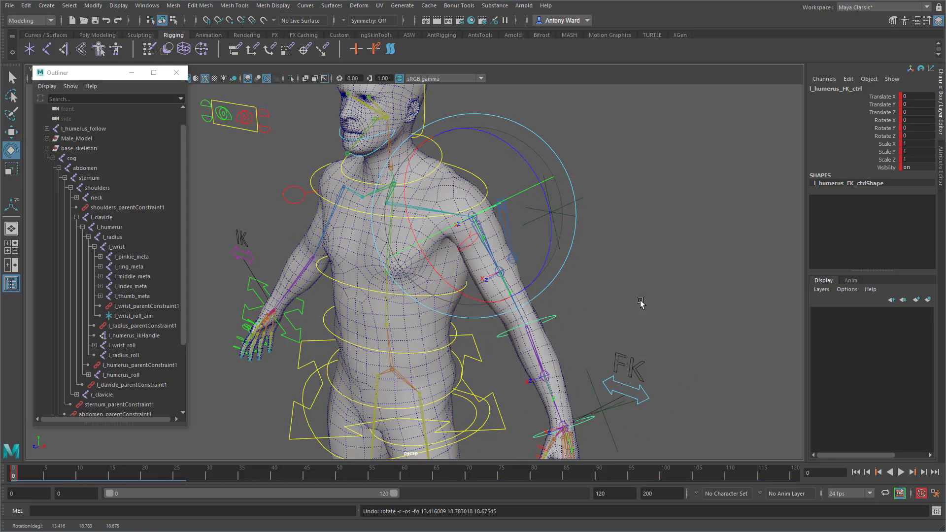
{"action": "left_click_drag", "start_coordinate": [640, 303], "coordinate": [638, 238], "text": "alt"}
{"action": "left_click", "coordinate": [638, 242]}
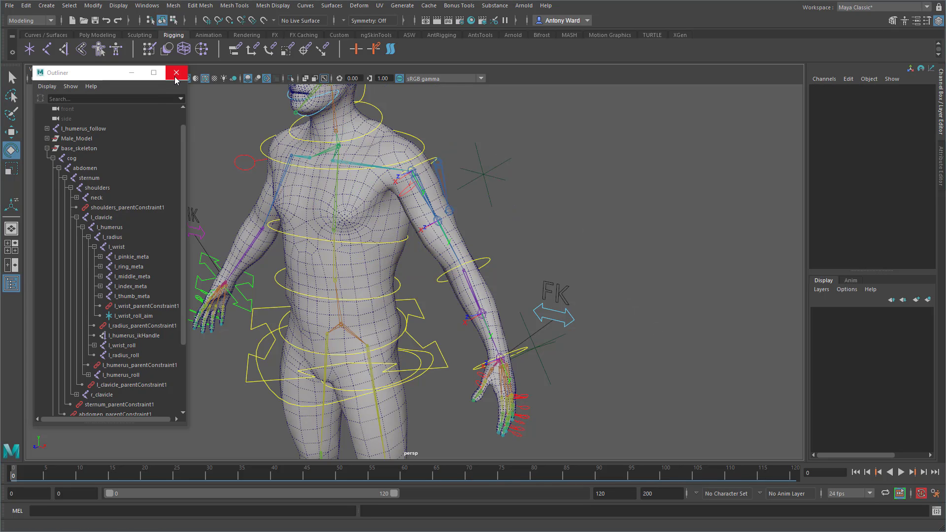
Close the Outliner, and briefly select the l_bicep_roll joint with the Move tool before clearing the selection
{"action": "left_click", "coordinate": [176, 73]}
{"action": "left_click_drag", "start_coordinate": [515, 307], "coordinate": [521, 310], "text": "alt"}
{"action": "middle_click_drag", "start_coordinate": [521, 311], "coordinate": [479, 278], "text": "alt"}
{"action": "right_click_drag", "start_coordinate": [488, 280], "coordinate": [571, 285], "text": "alt"}
{"action": "left_click", "coordinate": [434, 209]}
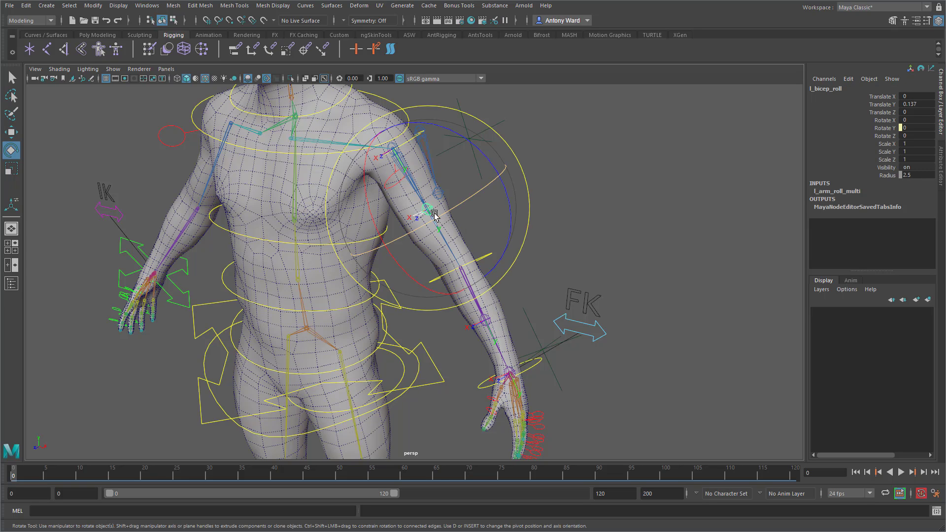
{"action": "key", "text": "w"}
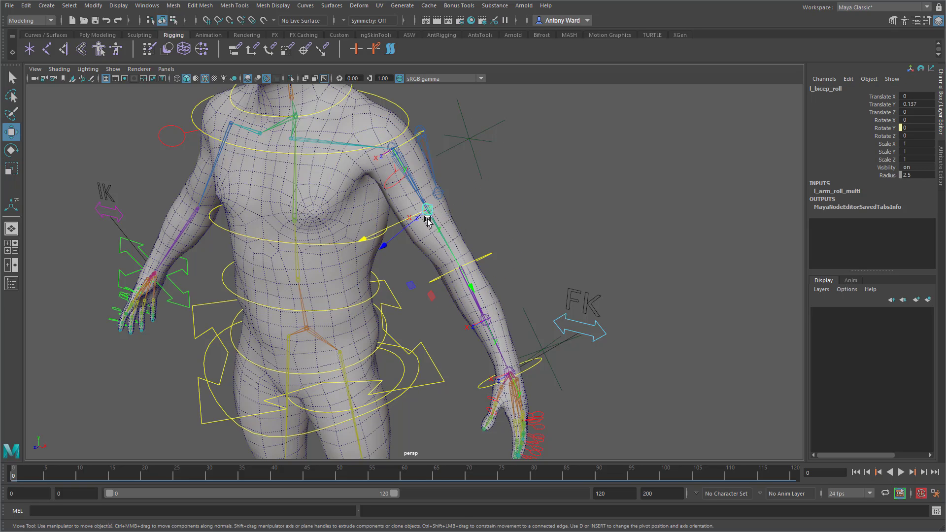
{"action": "left_click", "coordinate": [522, 224]}
Open the Add Influence options, reset them to their defaults and turn on Lock weights
{"action": "key", "text": "space"}
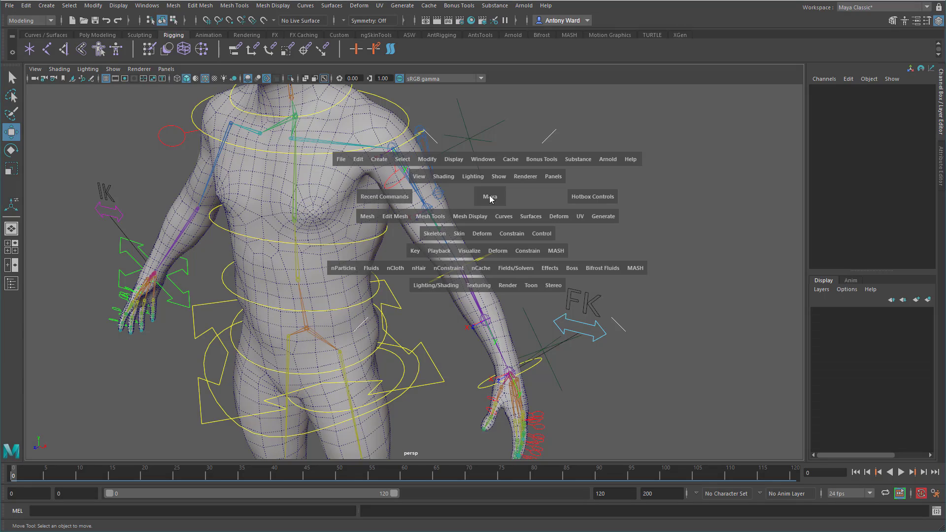
{"action": "left_click", "coordinate": [459, 234]}
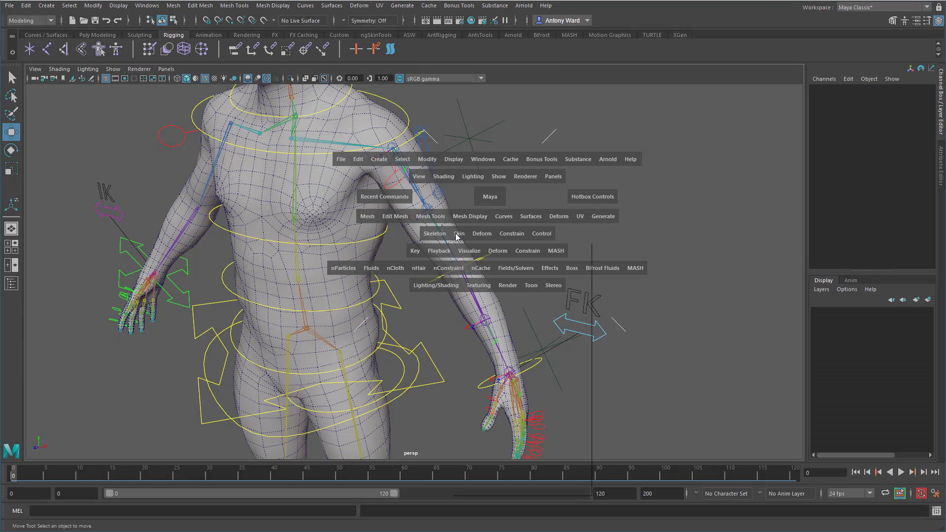
{"action": "mouse_move", "coordinate": [509, 474]}
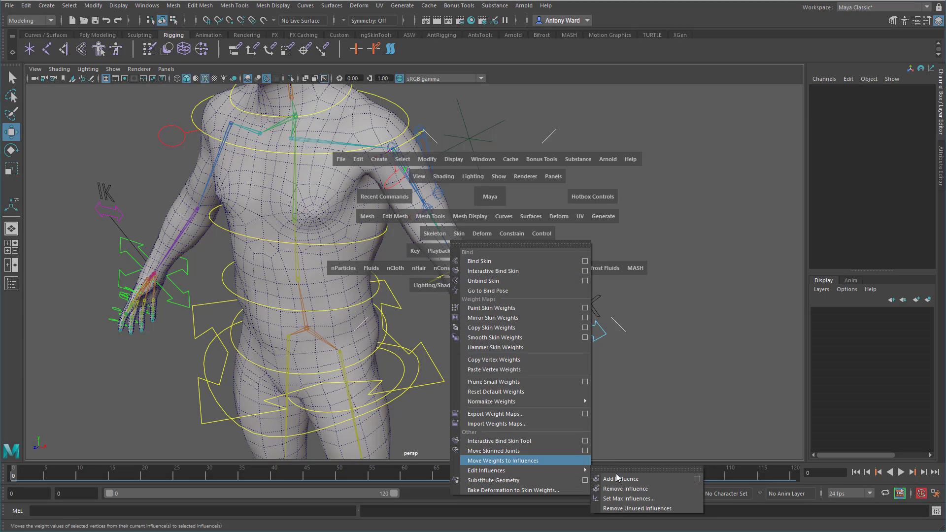
{"action": "left_click", "coordinate": [697, 479]}
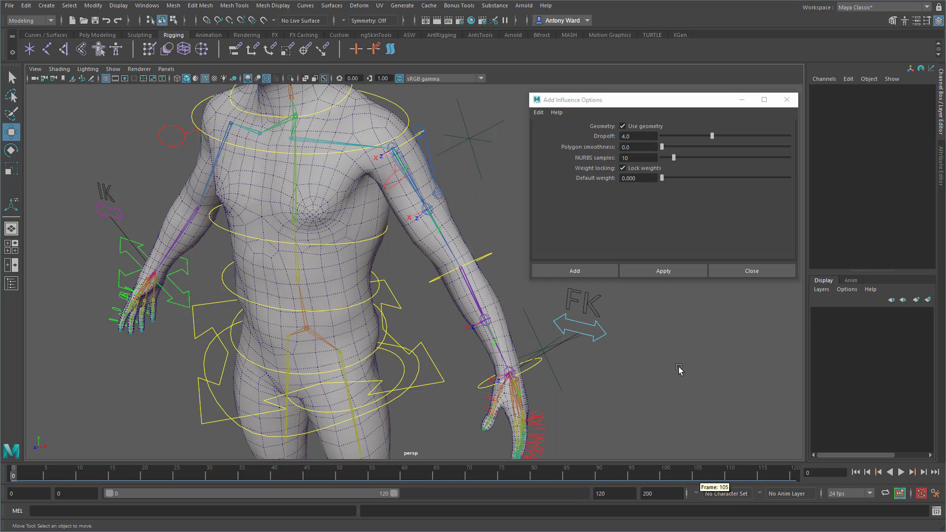
{"action": "left_click", "coordinate": [538, 113]}
{"action": "left_click", "coordinate": [545, 123]}
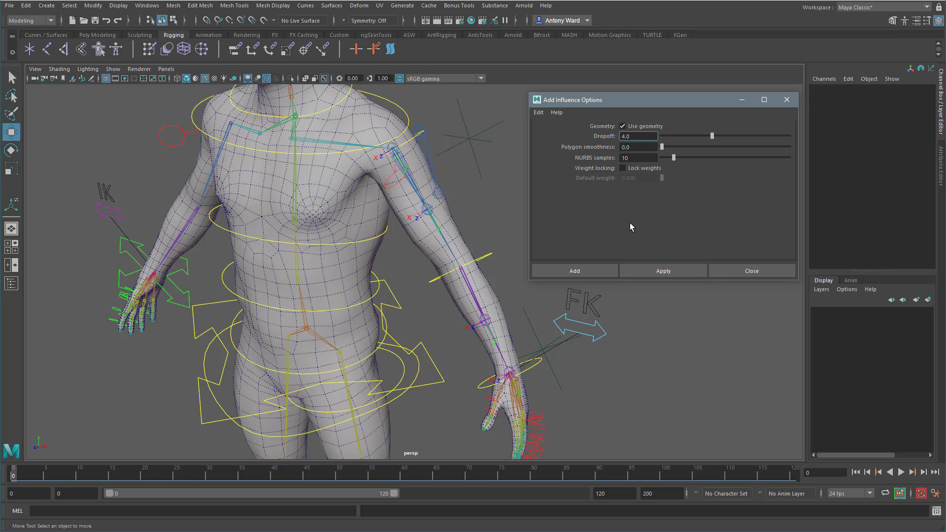
{"action": "left_click", "coordinate": [635, 170]}
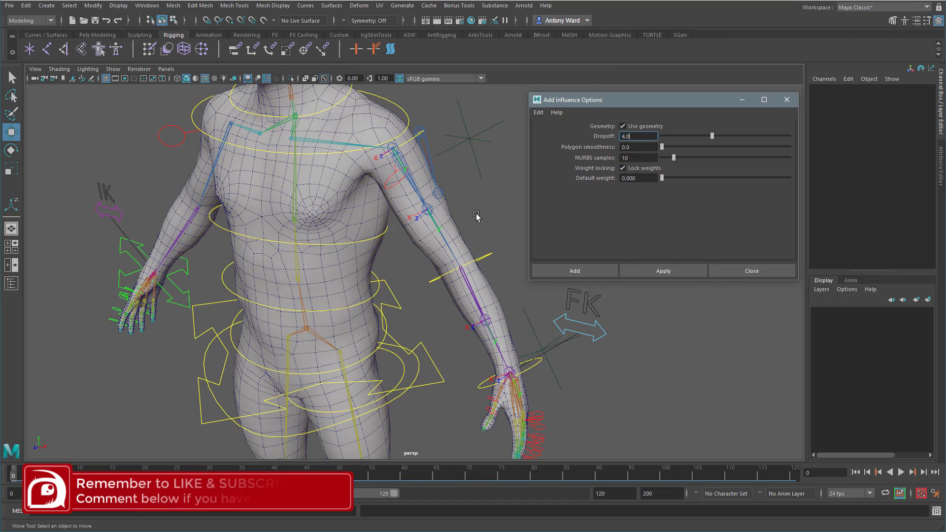
Add l_humerus_roll, l_bicep_roll and l_radius_roll to Male_Body_Full's skin as locked influences, close the options and clear the selection
{"action": "left_click", "coordinate": [432, 206]}
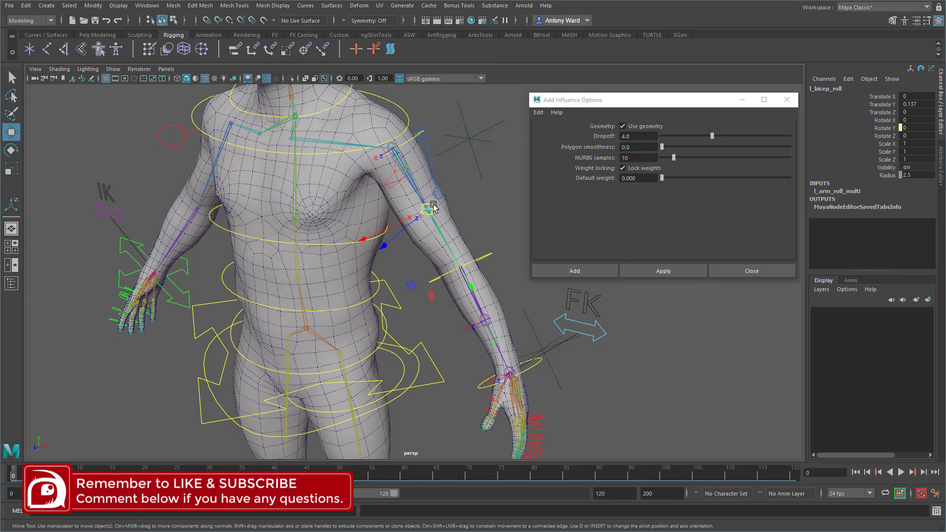
{"action": "key", "text": "t"}
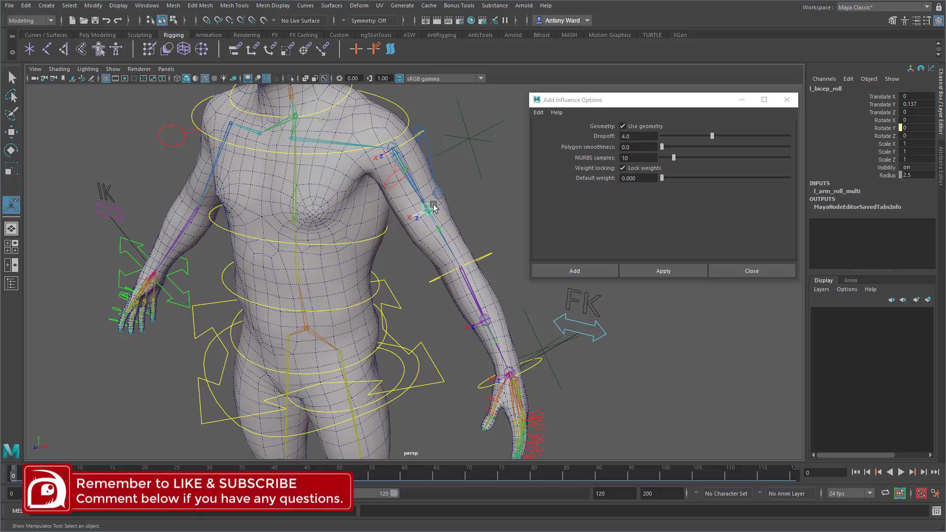
{"action": "left_click", "coordinate": [396, 146]}
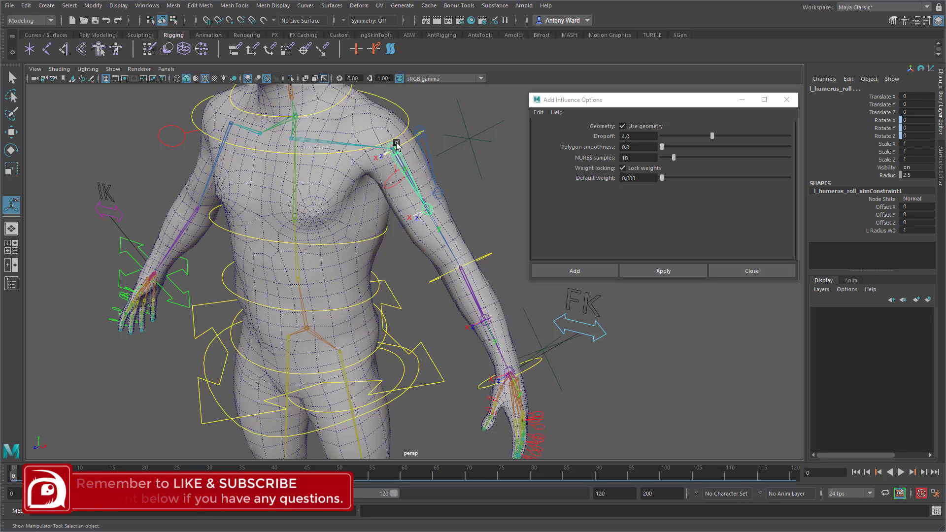
{"action": "left_click", "coordinate": [490, 320], "text": "shift"}
{"action": "left_click_drag", "start_coordinate": [458, 340], "coordinate": [442, 342], "text": "alt"}
{"action": "middle_click_drag", "start_coordinate": [442, 342], "coordinate": [387, 296], "text": "alt"}
{"action": "right_click_drag", "start_coordinate": [387, 295], "coordinate": [458, 332], "text": "alt"}
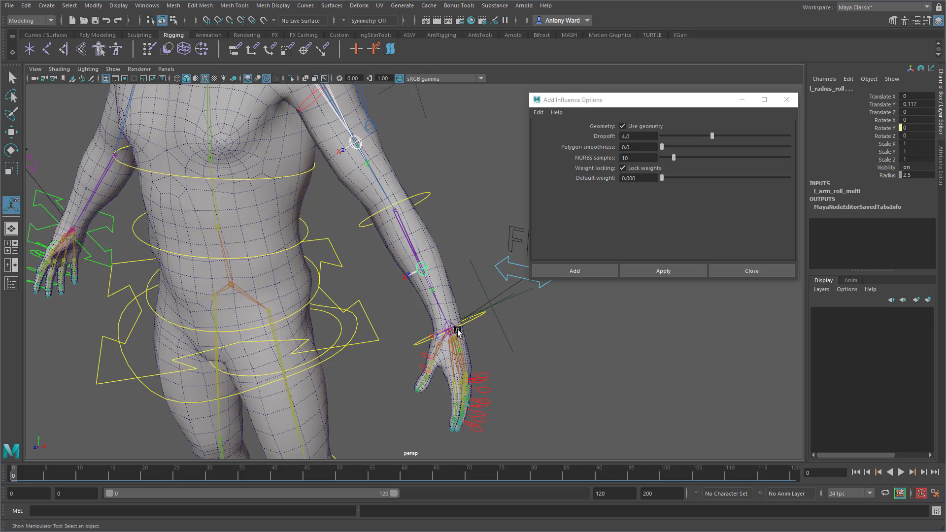
{"action": "left_click", "coordinate": [449, 286], "text": "shift"}
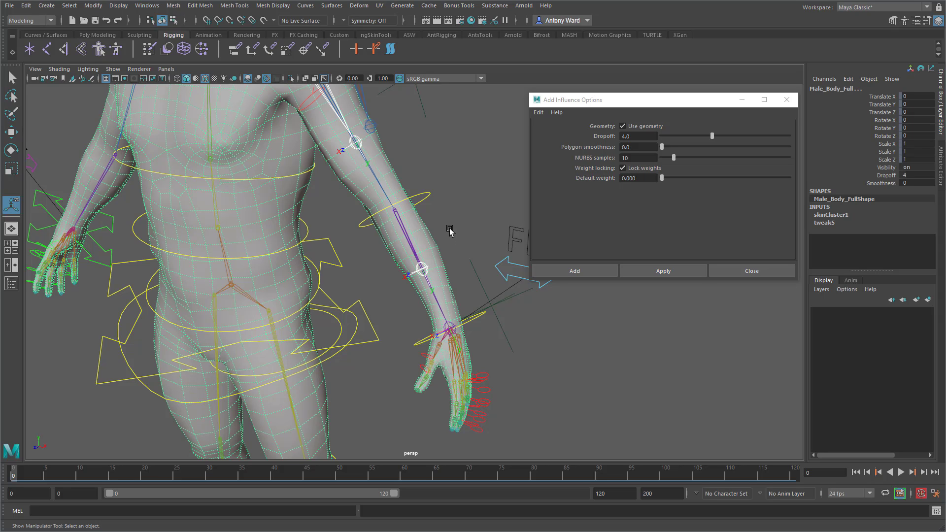
{"action": "middle_click_drag", "start_coordinate": [450, 230], "coordinate": [451, 277], "text": "alt"}
{"action": "right_click_drag", "start_coordinate": [452, 277], "coordinate": [416, 273], "text": "alt"}
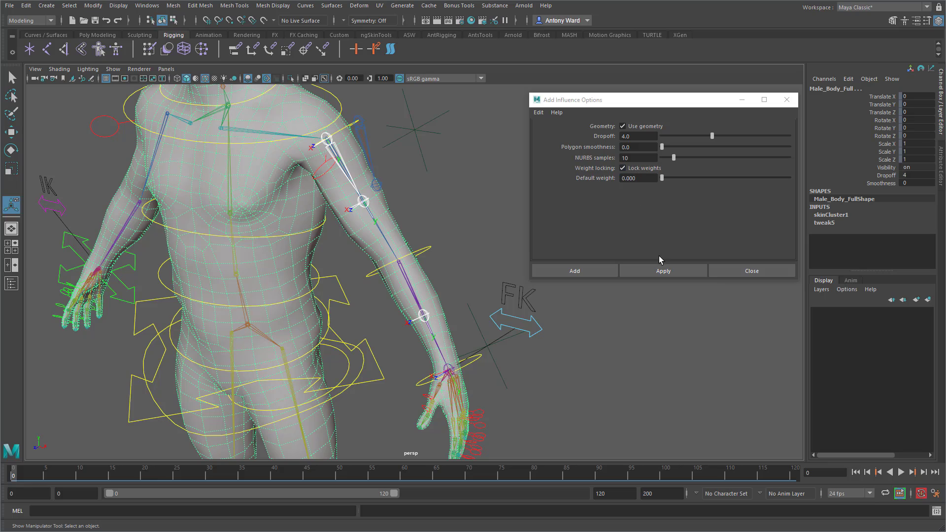
{"action": "left_click", "coordinate": [661, 271]}
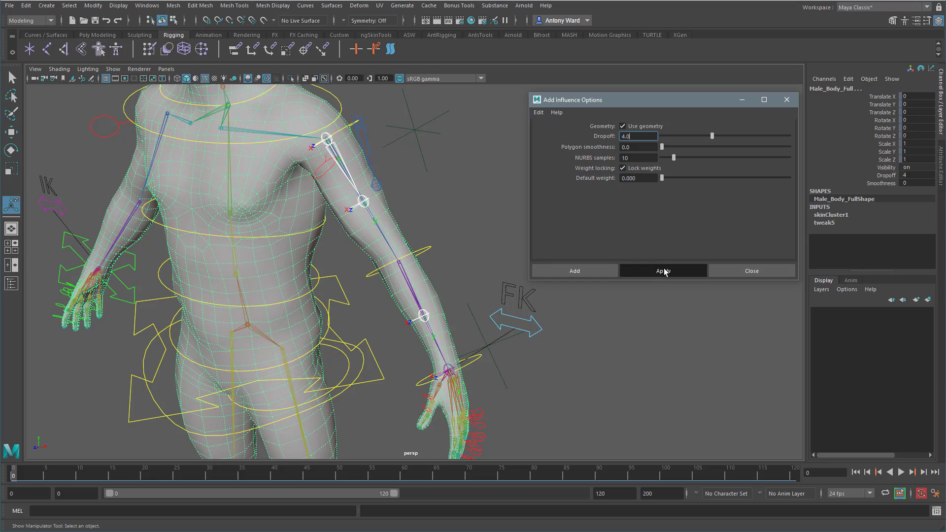
{"action": "left_click", "coordinate": [729, 269]}
{"action": "left_click", "coordinate": [436, 203]}
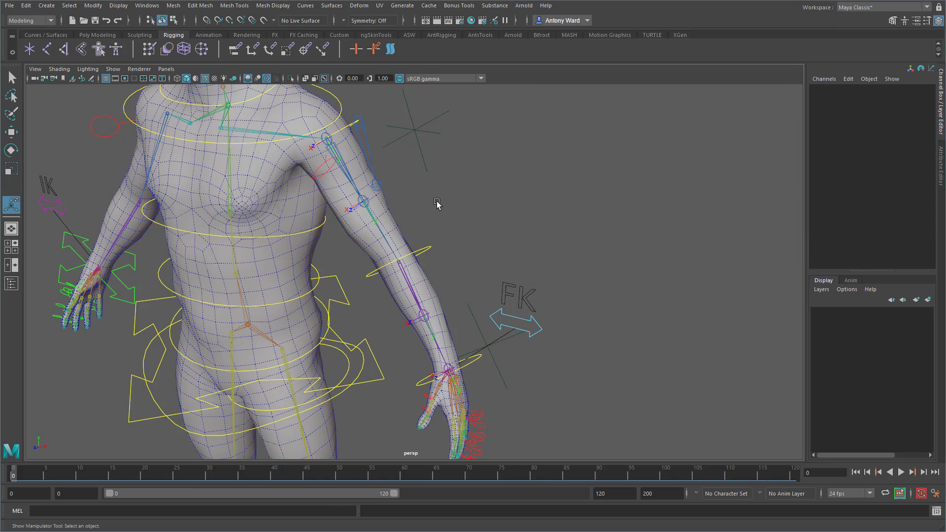
Select the Male_Body_Full mesh and open the Paint Skin Weights tool with its settings
{"action": "left_click", "coordinate": [387, 207]}
{"action": "key", "text": "space"}
{"action": "left_click", "coordinate": [357, 243]}
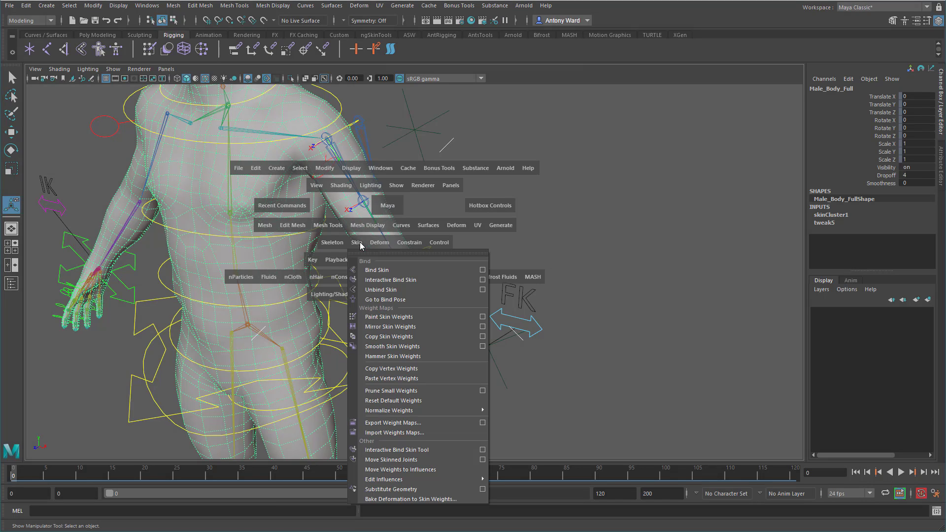
{"action": "left_click", "coordinate": [483, 316]}
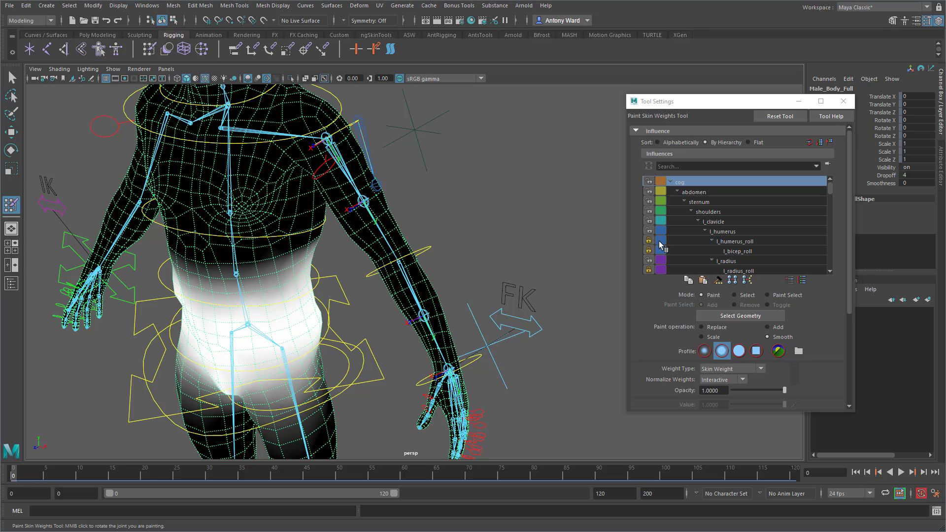
Check the weights of the l_humerus_roll, l_bicep_roll and l_radius_roll influences and unlock all three
{"action": "left_click", "coordinate": [744, 241]}
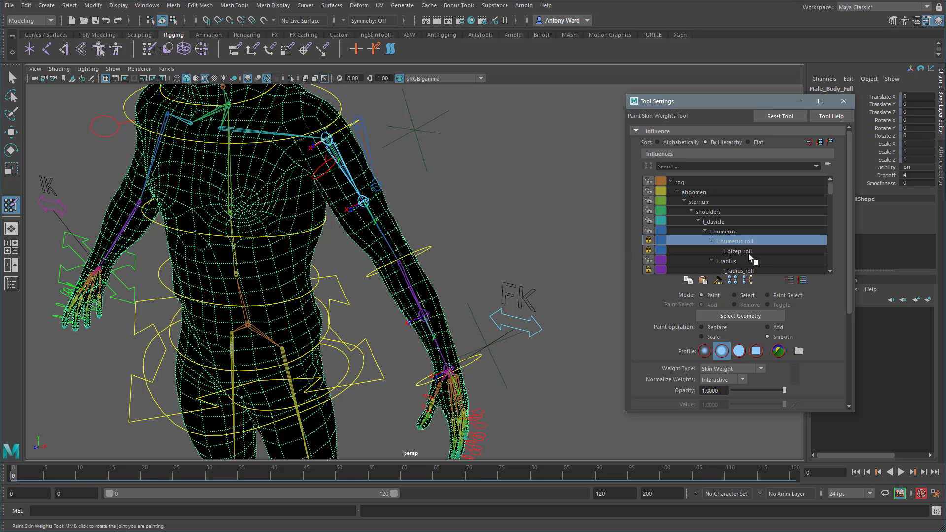
{"action": "left_click", "coordinate": [737, 251]}
{"action": "scroll", "coordinate": [749, 261], "scroll_direction": "down", "scroll_amount": 1}
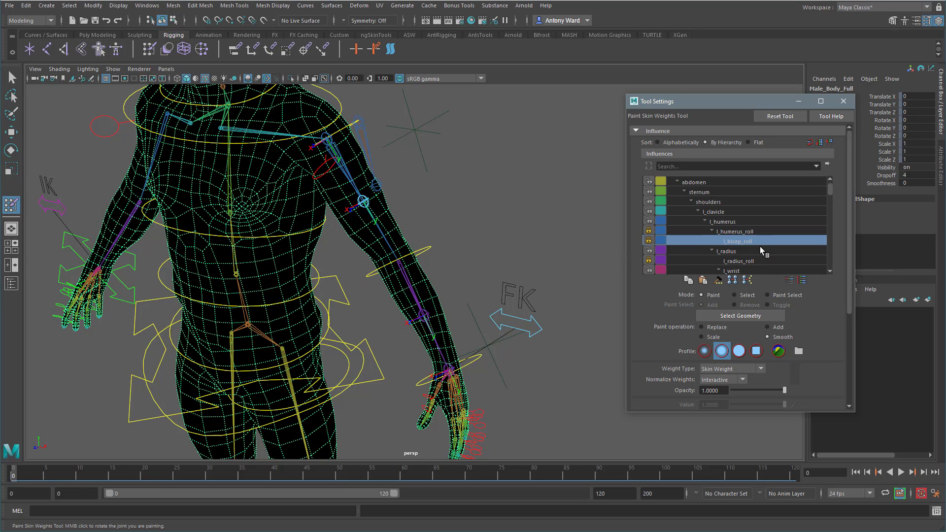
{"action": "left_click", "coordinate": [738, 262]}
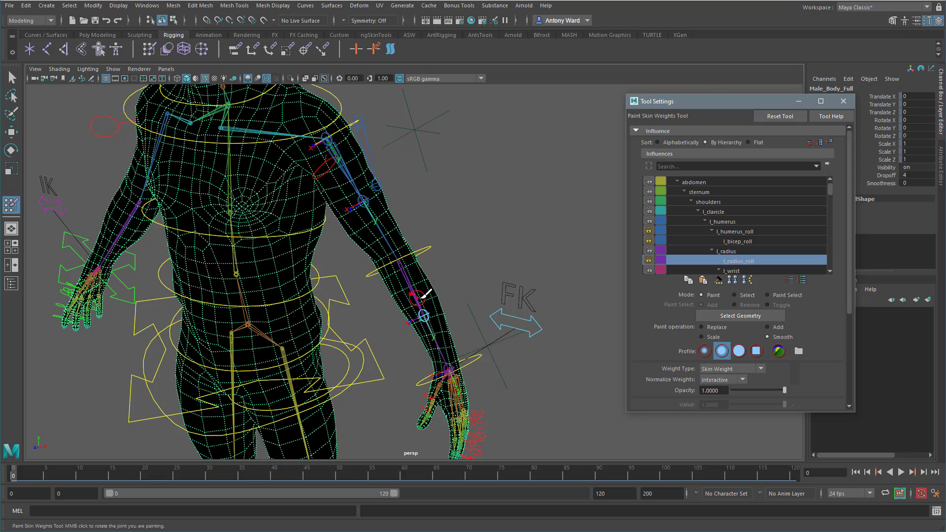
{"action": "left_click", "coordinate": [649, 260]}
{"action": "left_click", "coordinate": [648, 240]}
{"action": "left_click", "coordinate": [648, 230]}
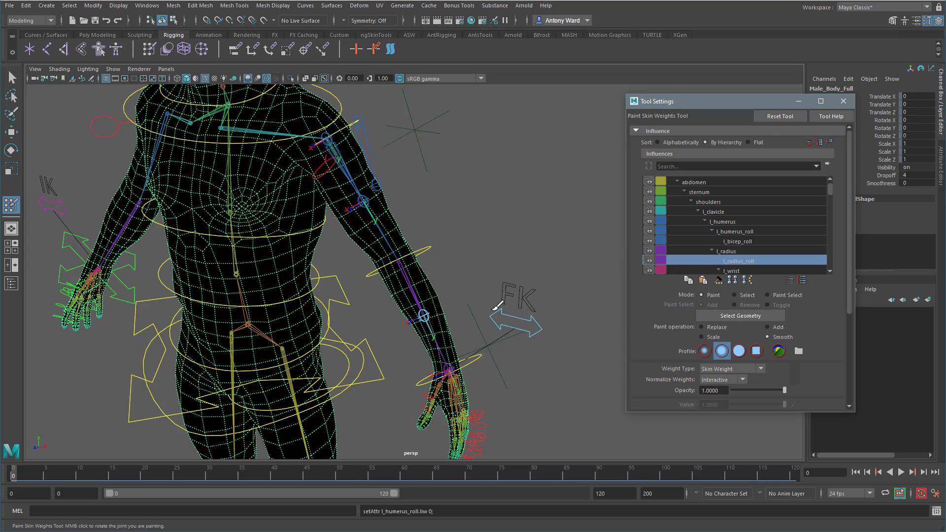
Raise the left arm by rotating its upper-arm FK control, reselect the body mesh and return to painting skin weights
{"action": "left_click_drag", "start_coordinate": [430, 270], "coordinate": [378, 118], "text": "alt"}
{"action": "key", "text": "w"}
{"action": "left_click", "coordinate": [362, 175]}
{"action": "key", "text": "e"}
{"action": "left_click_drag", "start_coordinate": [303, 143], "coordinate": [289, 247]}
{"action": "middle_click_drag", "start_coordinate": [373, 250], "coordinate": [350, 313], "text": "alt"}
{"action": "right_click_drag", "start_coordinate": [350, 314], "coordinate": [434, 303], "text": "alt"}
{"action": "left_click", "coordinate": [525, 293]}
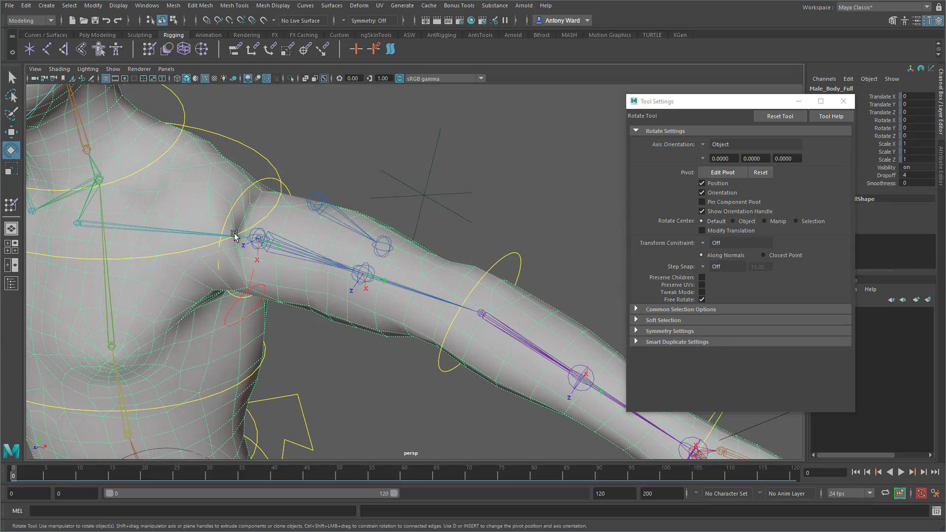
{"action": "left_click", "coordinate": [11, 204]}
Choose l_humerus_roll as the influence to paint, enlarge the brush and set it to Add with an opacity of 0.0680
{"action": "right_click_drag", "start_coordinate": [414, 249], "coordinate": [487, 234], "text": "alt"}
{"action": "scroll", "coordinate": [778, 236], "scroll_direction": "down", "scroll_amount": 1}
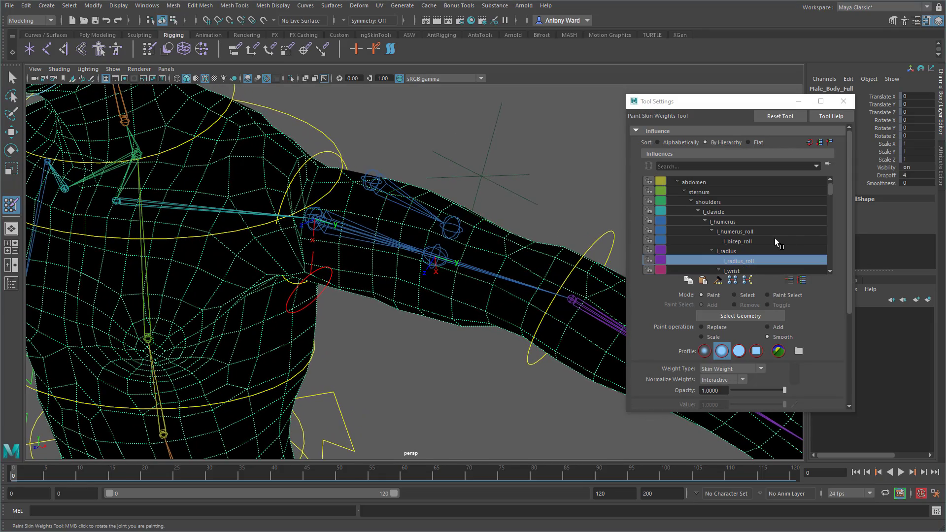
{"action": "scroll", "coordinate": [773, 239], "scroll_direction": "down", "scroll_amount": 1}
{"action": "left_click", "coordinate": [748, 224]}
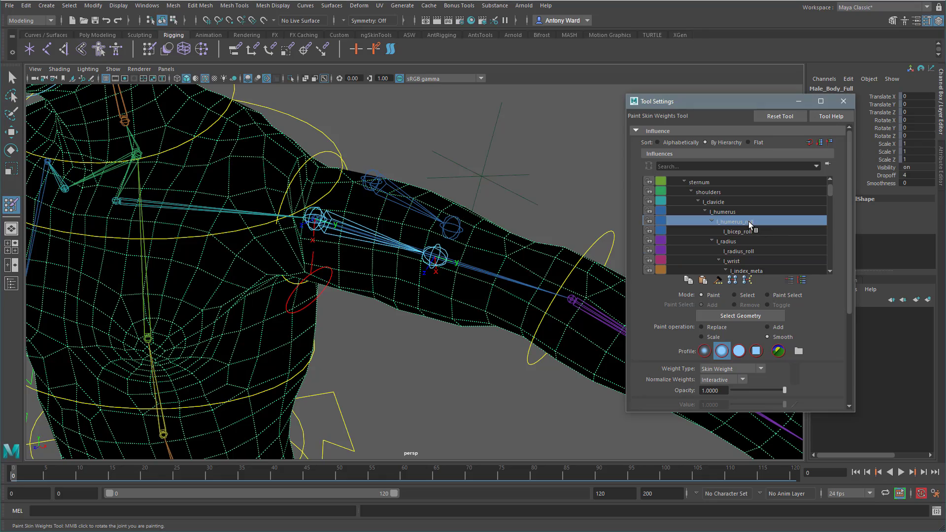
{"action": "mouse_move", "coordinate": [415, 244]}
{"action": "left_mouse_down", "text": "alt"}
{"action": "mouse_move", "coordinate": [401, 243]}
{"action": "mouse_move", "coordinate": [386, 264]}
{"action": "mouse_move", "coordinate": [391, 236]}
{"action": "left_mouse_up", "text": "alt"}
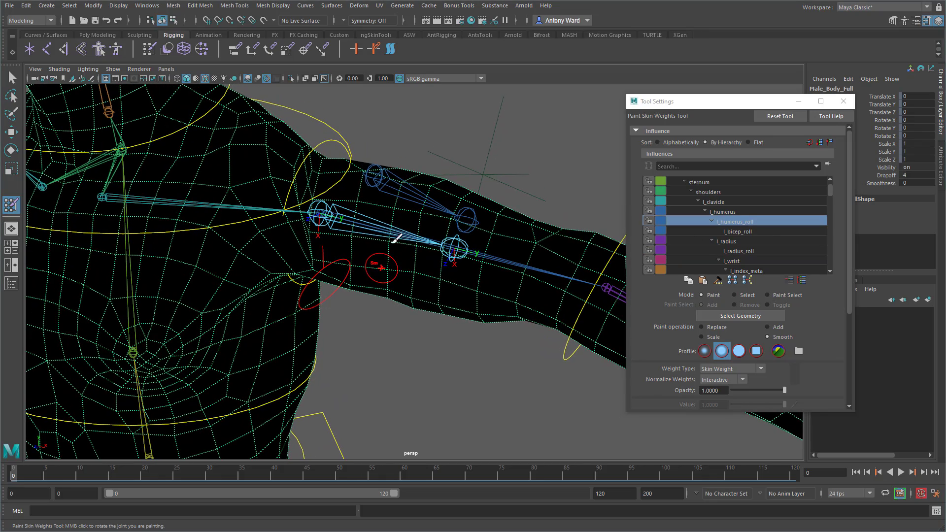
{"action": "left_click_drag", "start_coordinate": [349, 214], "coordinate": [372, 209]}
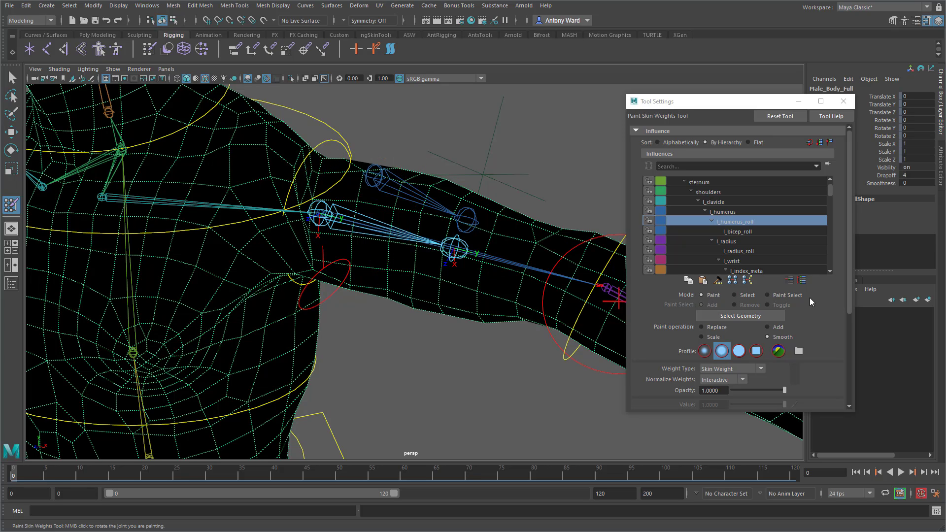
{"action": "left_click", "coordinate": [768, 327]}
{"action": "scroll", "coordinate": [823, 323], "scroll_direction": "down", "scroll_amount": 2}
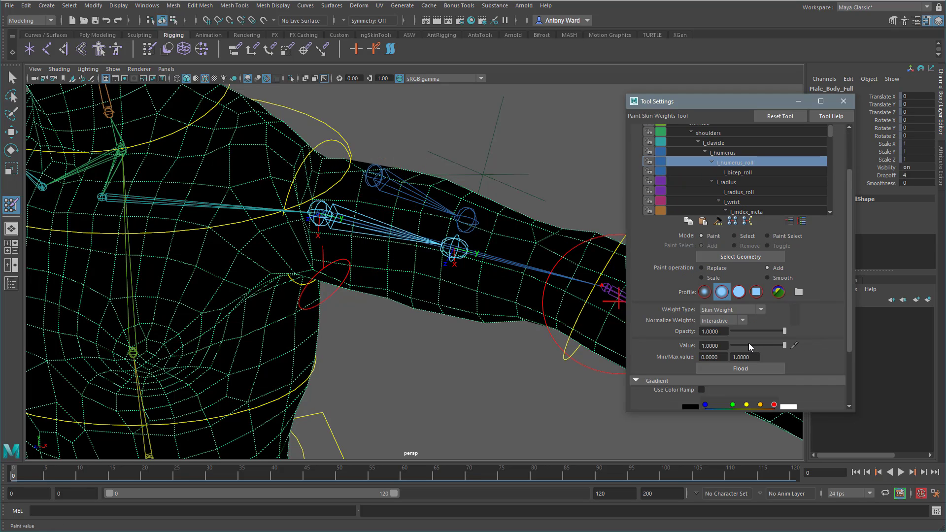
{"action": "left_click", "coordinate": [736, 331]}
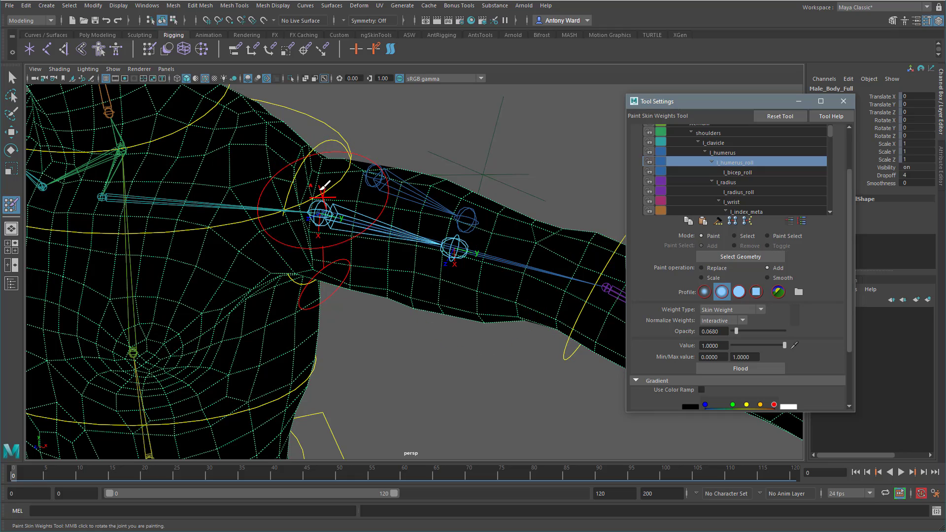
Paint l_humerus_roll weights around the left shoulder and the top of the upper arm, front and back
{"action": "mouse_move", "coordinate": [324, 186]}
{"action": "left_mouse_down"}
{"action": "mouse_move", "coordinate": [333, 249]}
{"action": "mouse_move", "coordinate": [280, 202]}
{"action": "mouse_move", "coordinate": [273, 162]}
{"action": "mouse_move", "coordinate": [288, 145]}
{"action": "mouse_move", "coordinate": [379, 162]}
{"action": "mouse_move", "coordinate": [295, 202]}
{"action": "mouse_move", "coordinate": [266, 236]}
{"action": "mouse_move", "coordinate": [237, 232]}
{"action": "mouse_move", "coordinate": [311, 179]}
{"action": "mouse_move", "coordinate": [258, 162]}
{"action": "mouse_move", "coordinate": [295, 207]}
{"action": "mouse_move", "coordinate": [376, 247]}
{"action": "mouse_move", "coordinate": [581, 261]}
{"action": "mouse_move", "coordinate": [468, 245]}
{"action": "mouse_move", "coordinate": [363, 183]}
{"action": "mouse_move", "coordinate": [353, 210]}
{"action": "left_mouse_up"}
{"action": "mouse_move", "coordinate": [315, 156]}
{"action": "left_mouse_down"}
{"action": "mouse_move", "coordinate": [236, 157]}
{"action": "mouse_move", "coordinate": [256, 197]}
{"action": "mouse_move", "coordinate": [329, 228]}
{"action": "left_mouse_up"}
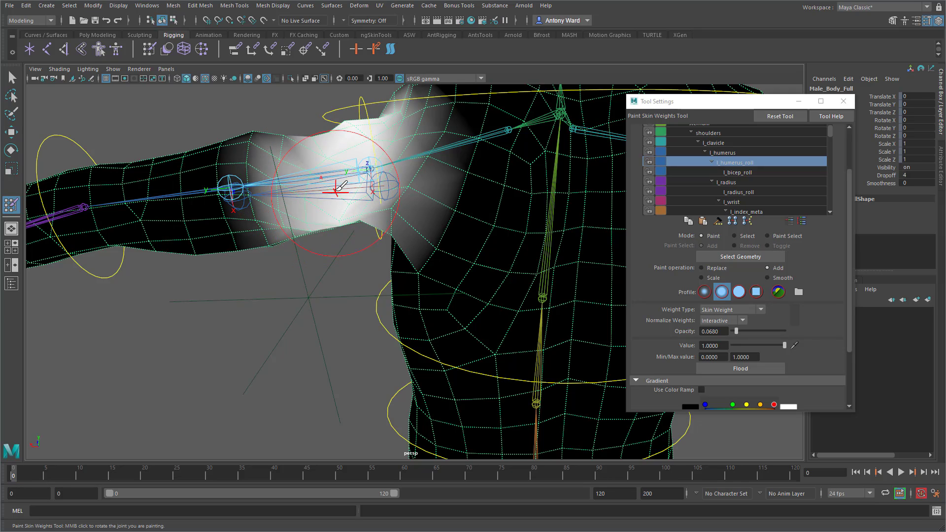
{"action": "mouse_move", "coordinate": [329, 146]}
{"action": "left_mouse_down", "text": "alt"}
{"action": "mouse_move", "coordinate": [443, 187]}
{"action": "mouse_move", "coordinate": [370, 193]}
{"action": "mouse_move", "coordinate": [379, 232]}
{"action": "mouse_move", "coordinate": [397, 228]}
{"action": "left_mouse_up", "text": "alt"}
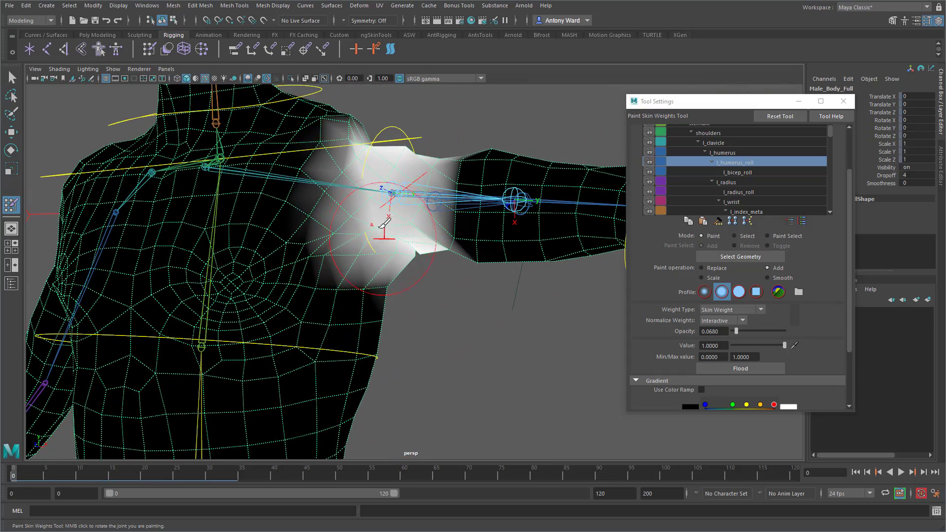
{"action": "left_click_drag", "start_coordinate": [391, 166], "coordinate": [422, 218]}
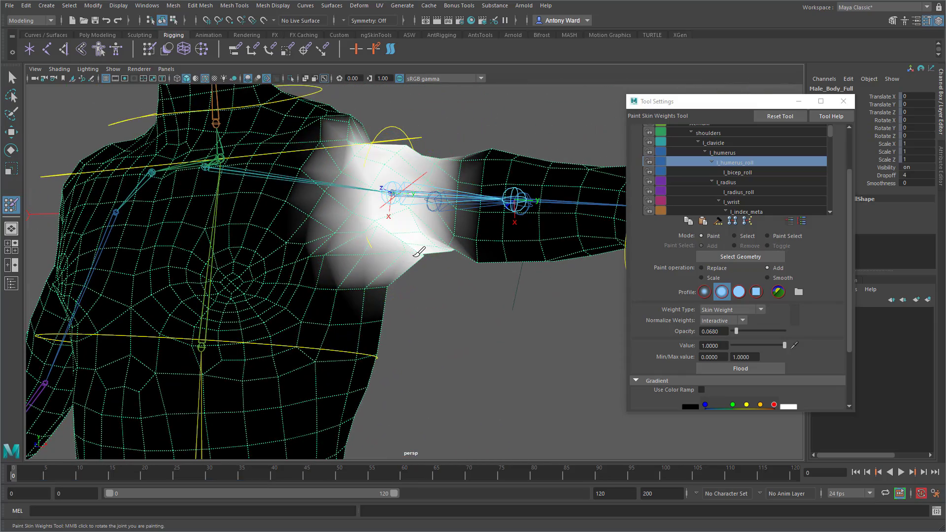
Paint l_bicep_roll weights all the way around the middle of the left upper arm
{"action": "left_click", "coordinate": [764, 172]}
{"action": "mouse_move", "coordinate": [506, 211]}
{"action": "left_mouse_down", "text": "alt"}
{"action": "mouse_move", "coordinate": [380, 216]}
{"action": "mouse_move", "coordinate": [369, 189]}
{"action": "mouse_move", "coordinate": [359, 211]}
{"action": "mouse_move", "coordinate": [353, 162]}
{"action": "mouse_move", "coordinate": [347, 195]}
{"action": "mouse_move", "coordinate": [333, 201]}
{"action": "mouse_move", "coordinate": [315, 247]}
{"action": "mouse_move", "coordinate": [363, 269]}
{"action": "mouse_move", "coordinate": [347, 266]}
{"action": "mouse_move", "coordinate": [342, 235]}
{"action": "mouse_move", "coordinate": [318, 241]}
{"action": "mouse_move", "coordinate": [351, 279]}
{"action": "left_mouse_up", "text": "alt"}
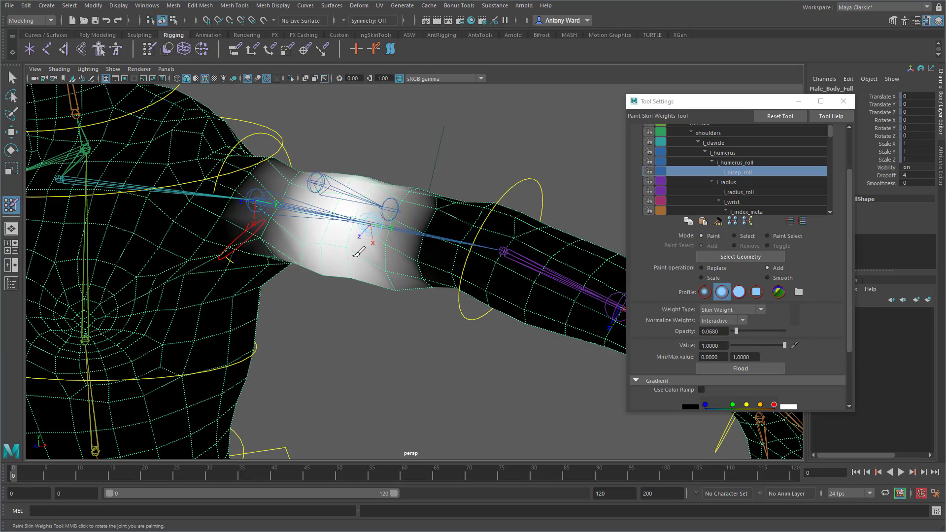
{"action": "mouse_move", "coordinate": [343, 240]}
{"action": "left_mouse_down", "text": "alt"}
{"action": "mouse_move", "coordinate": [448, 207]}
{"action": "mouse_move", "coordinate": [446, 225]}
{"action": "mouse_move", "coordinate": [427, 190]}
{"action": "left_mouse_up", "text": "alt"}
{"action": "mouse_move", "coordinate": [443, 257]}
{"action": "left_mouse_down"}
{"action": "mouse_move", "coordinate": [475, 264]}
{"action": "mouse_move", "coordinate": [426, 270]}
{"action": "mouse_move", "coordinate": [443, 232]}
{"action": "mouse_move", "coordinate": [428, 178]}
{"action": "left_mouse_up"}
{"action": "mouse_move", "coordinate": [436, 229]}
{"action": "left_mouse_down", "text": "alt"}
{"action": "mouse_move", "coordinate": [488, 158]}
{"action": "mouse_move", "coordinate": [458, 197]}
{"action": "left_mouse_up", "text": "alt"}
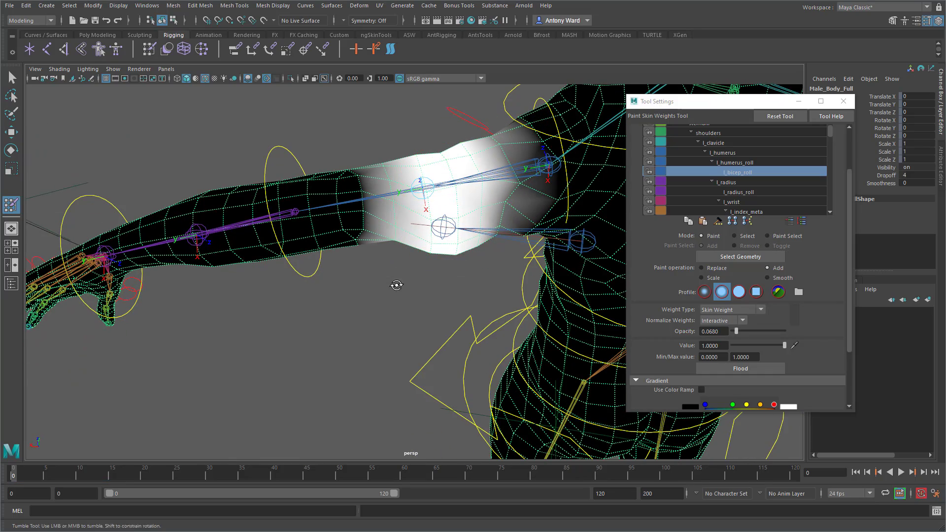
{"action": "left_click_drag", "start_coordinate": [393, 281], "coordinate": [386, 205], "text": "alt"}
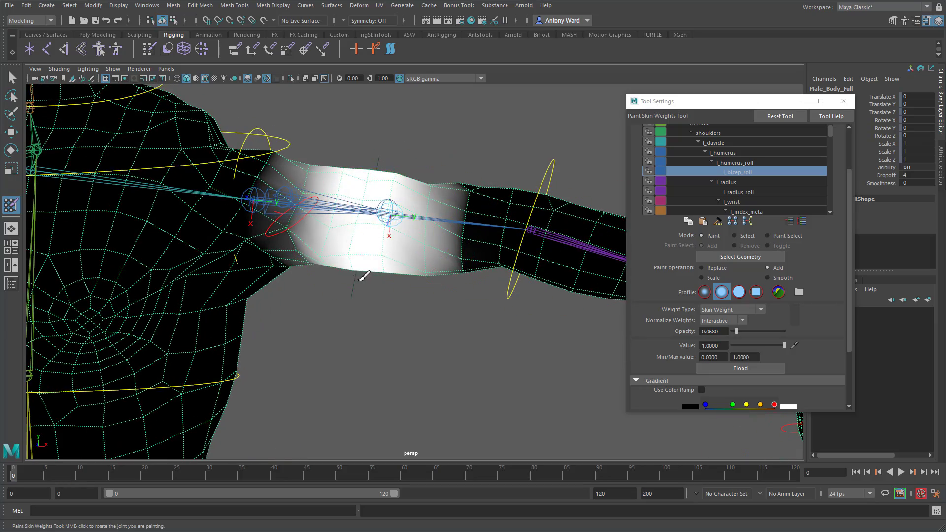
{"action": "mouse_move", "coordinate": [367, 268]}
{"action": "left_mouse_down", "text": "alt"}
{"action": "mouse_move", "coordinate": [377, 197]}
{"action": "mouse_move", "coordinate": [337, 274]}
{"action": "mouse_move", "coordinate": [375, 256]}
{"action": "left_mouse_up", "text": "alt"}
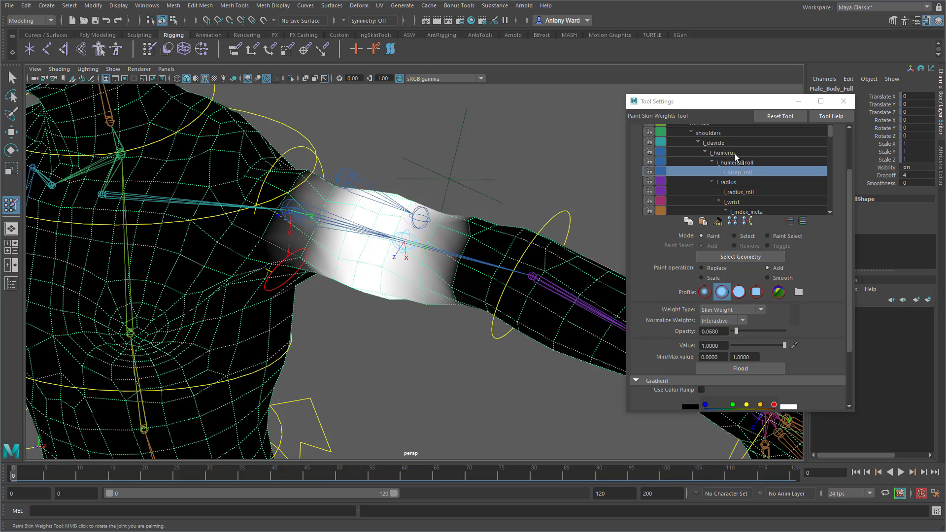
Remove all l_humerus weights by flooding the influence with Replace at value 0 and opacity 1
{"action": "left_click", "coordinate": [735, 154]}
{"action": "right_click_drag", "start_coordinate": [463, 294], "coordinate": [416, 304], "text": "alt"}
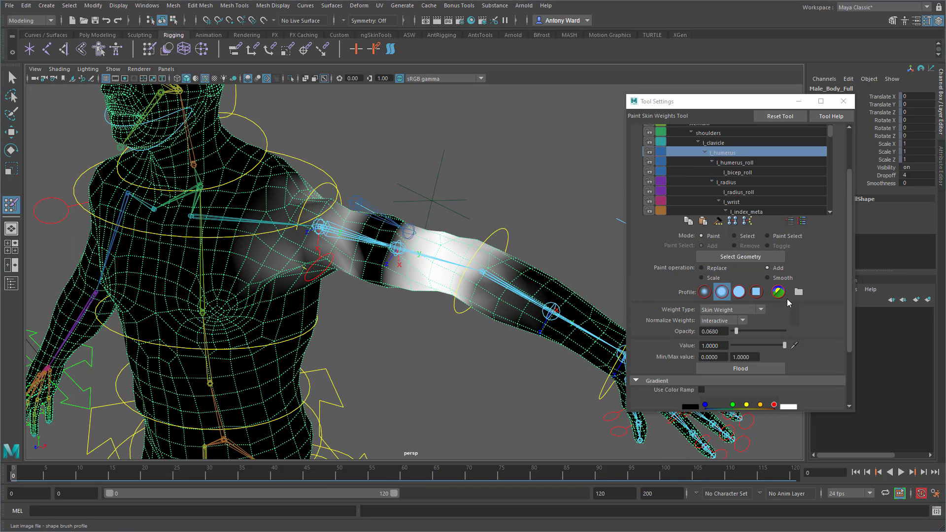
{"action": "mouse_move", "coordinate": [737, 330]}
{"action": "left_mouse_down"}
{"action": "mouse_move", "coordinate": [785, 332]}
{"action": "mouse_move", "coordinate": [725, 344]}
{"action": "left_mouse_up"}
{"action": "middle_click_drag", "start_coordinate": [429, 280], "coordinate": [435, 281], "text": "alt"}
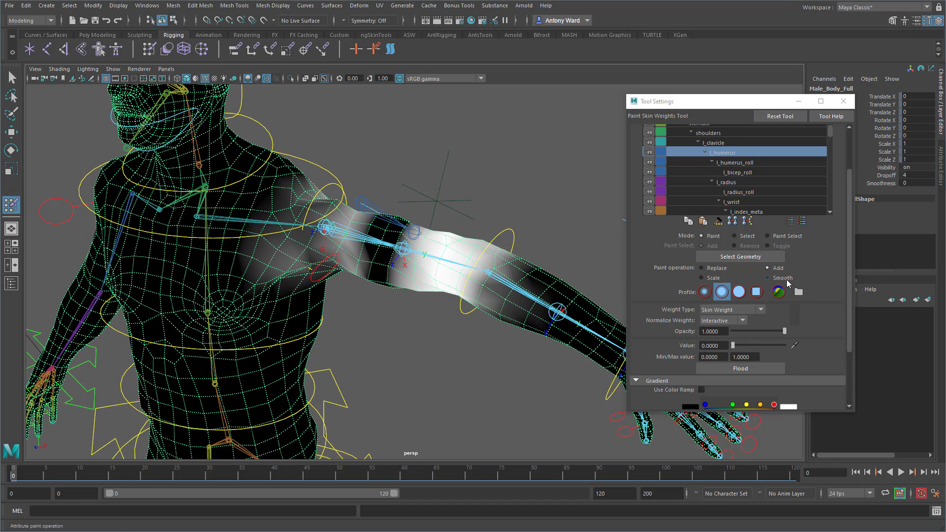
{"action": "left_click", "coordinate": [749, 368]}
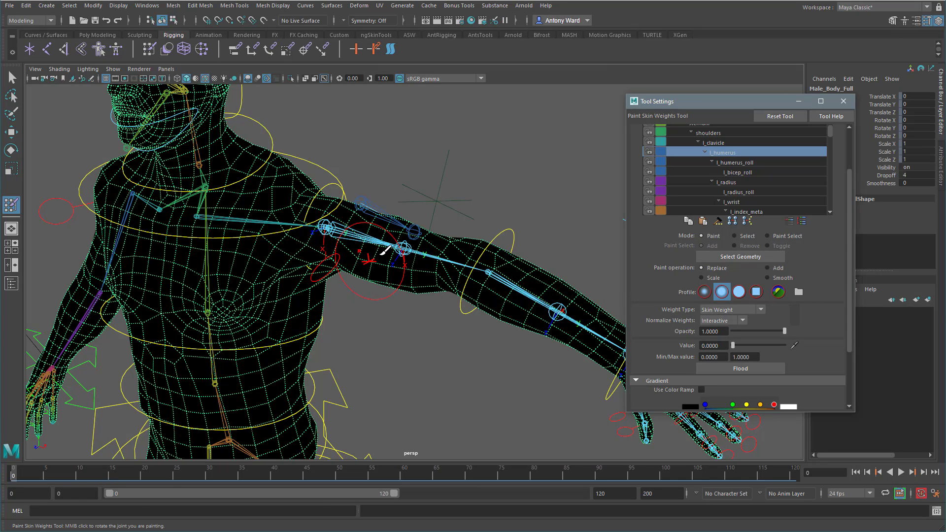
{"action": "right_click_drag", "start_coordinate": [362, 303], "coordinate": [471, 302], "text": "alt"}
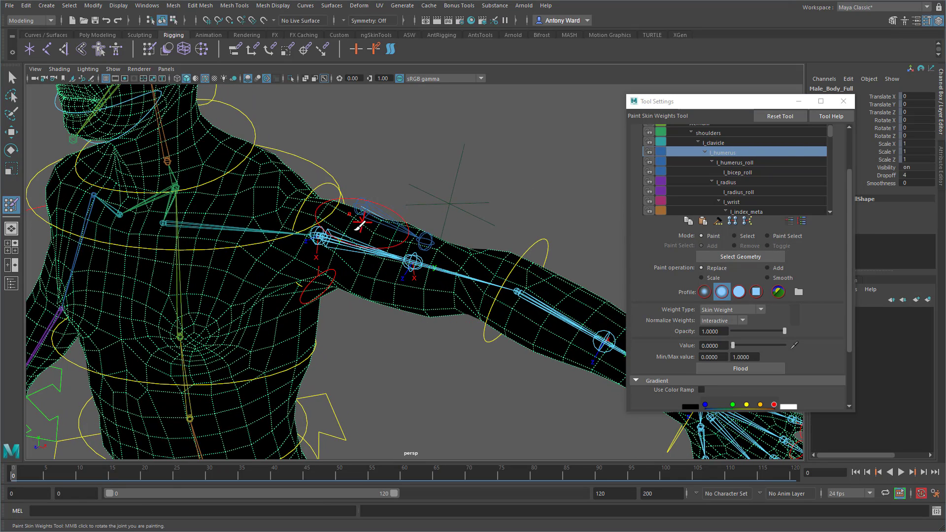
Smooth the l_humerus_roll weights across the left shoulder and upper arm at opacity 1
{"action": "left_click", "coordinate": [735, 162]}
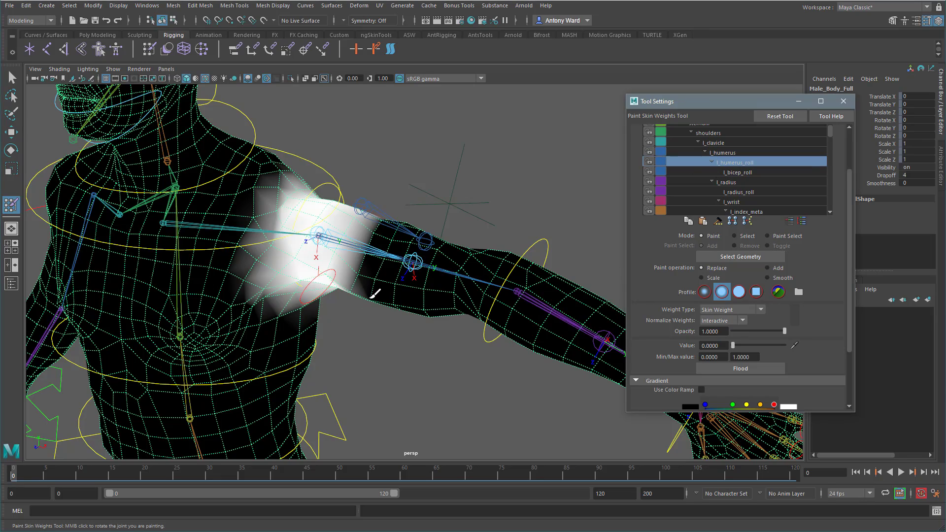
{"action": "right_click_drag", "start_coordinate": [371, 290], "coordinate": [515, 280], "text": "alt"}
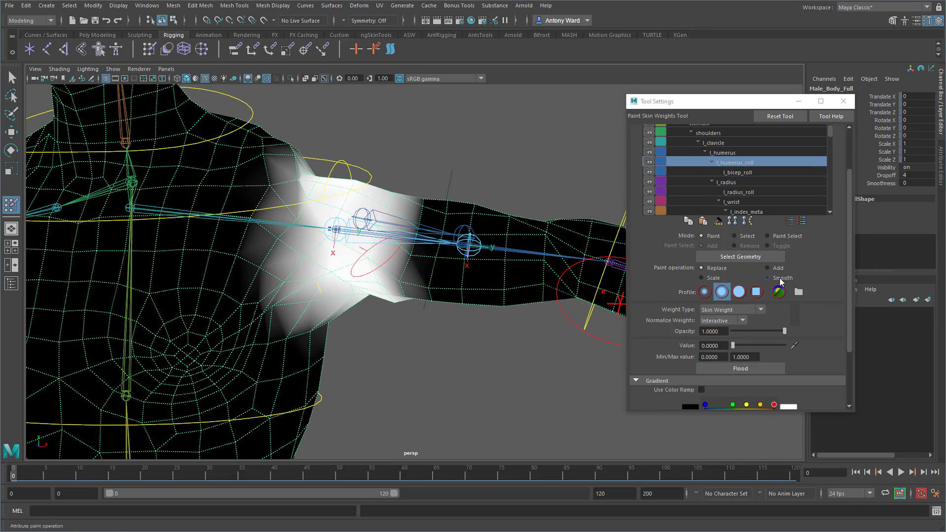
{"action": "left_click", "coordinate": [780, 280]}
{"action": "left_click_drag", "start_coordinate": [253, 207], "coordinate": [242, 213], "text": "alt"}
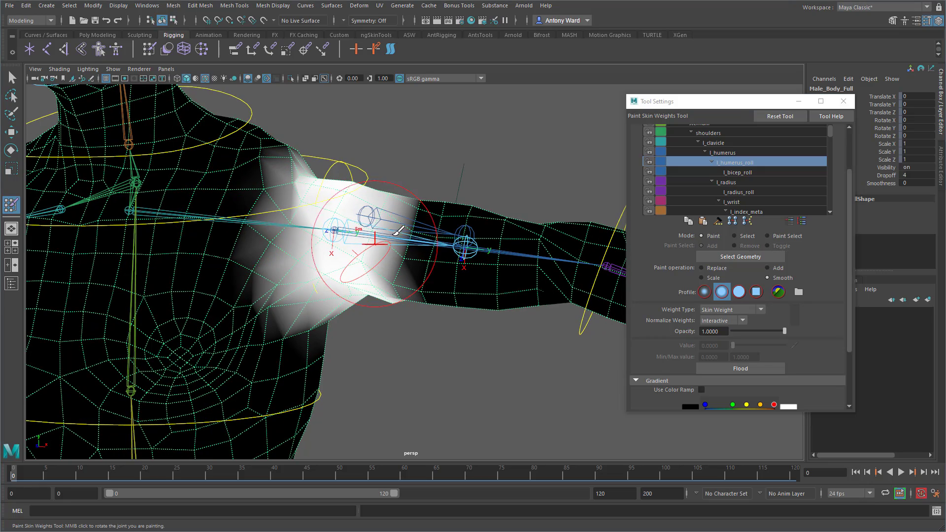
{"action": "mouse_move", "coordinate": [377, 241]}
{"action": "left_mouse_down"}
{"action": "mouse_move", "coordinate": [404, 230]}
{"action": "mouse_move", "coordinate": [405, 303]}
{"action": "mouse_move", "coordinate": [430, 212]}
{"action": "mouse_move", "coordinate": [426, 266]}
{"action": "mouse_move", "coordinate": [408, 212]}
{"action": "mouse_move", "coordinate": [306, 230]}
{"action": "mouse_move", "coordinate": [276, 268]}
{"action": "mouse_move", "coordinate": [329, 297]}
{"action": "mouse_move", "coordinate": [552, 291]}
{"action": "left_mouse_up"}
{"action": "mouse_move", "coordinate": [426, 212]}
{"action": "left_mouse_down"}
{"action": "mouse_move", "coordinate": [432, 253]}
{"action": "mouse_move", "coordinate": [449, 285]}
{"action": "mouse_move", "coordinate": [421, 294]}
{"action": "left_mouse_up"}
{"action": "mouse_move", "coordinate": [488, 278]}
{"action": "left_mouse_down"}
{"action": "mouse_move", "coordinate": [539, 301]}
{"action": "mouse_move", "coordinate": [529, 148]}
{"action": "left_mouse_up"}
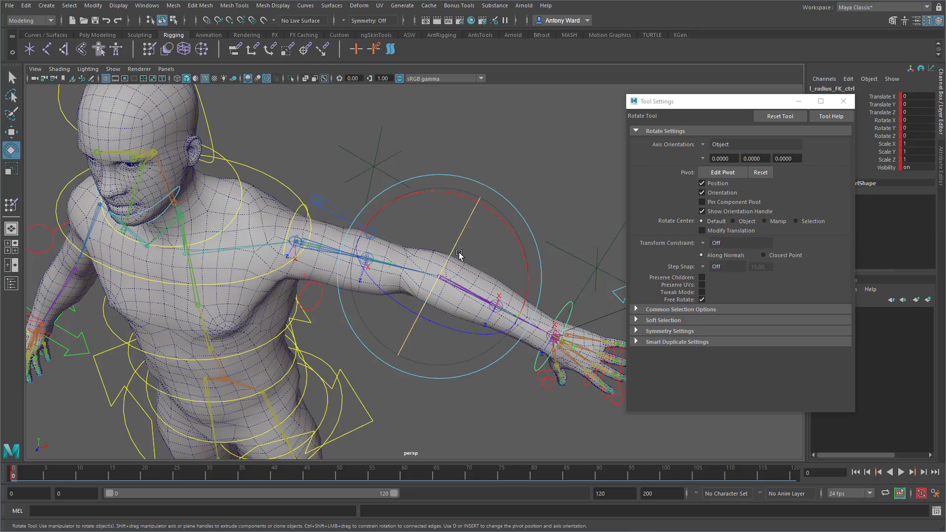
Bend the left elbow by rotating l_radius_FK_ctrl about 53 degrees around X, and deselect the control
{"action": "left_click_drag", "start_coordinate": [506, 227], "coordinate": [510, 321]}
{"action": "scroll", "coordinate": [503, 232], "scroll_direction": "up", "scroll_amount": 6}
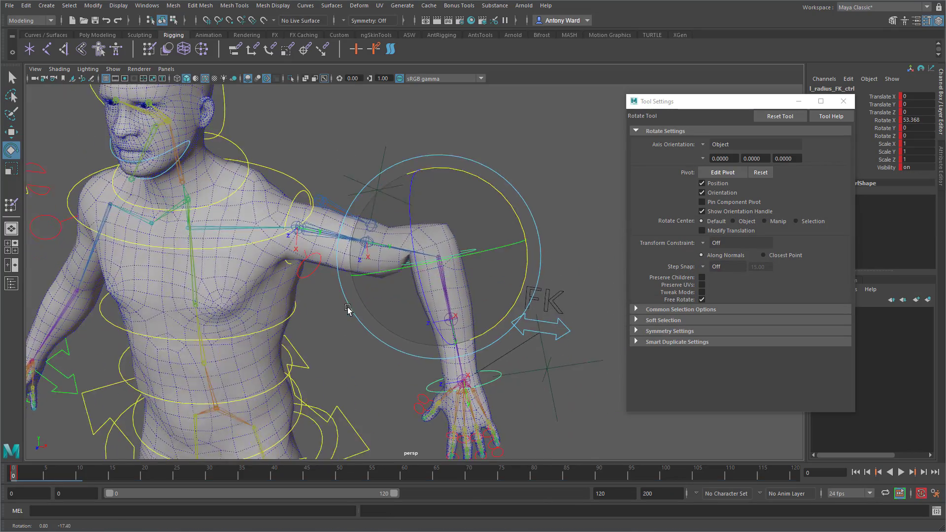
{"action": "left_click", "coordinate": [445, 120]}
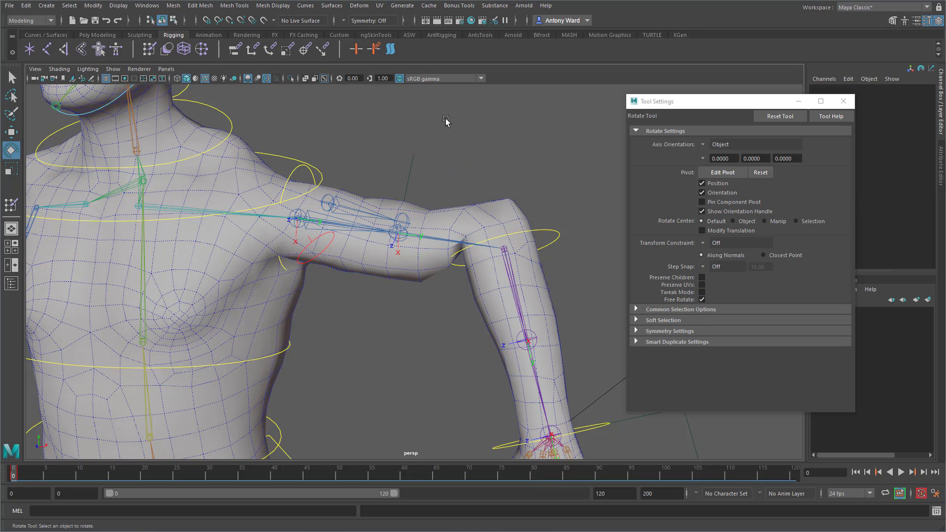
Set up weight painting on the body mesh for l_bicep_roll using Add with value 1 and opacity 0.0971
{"action": "left_click", "coordinate": [450, 210]}
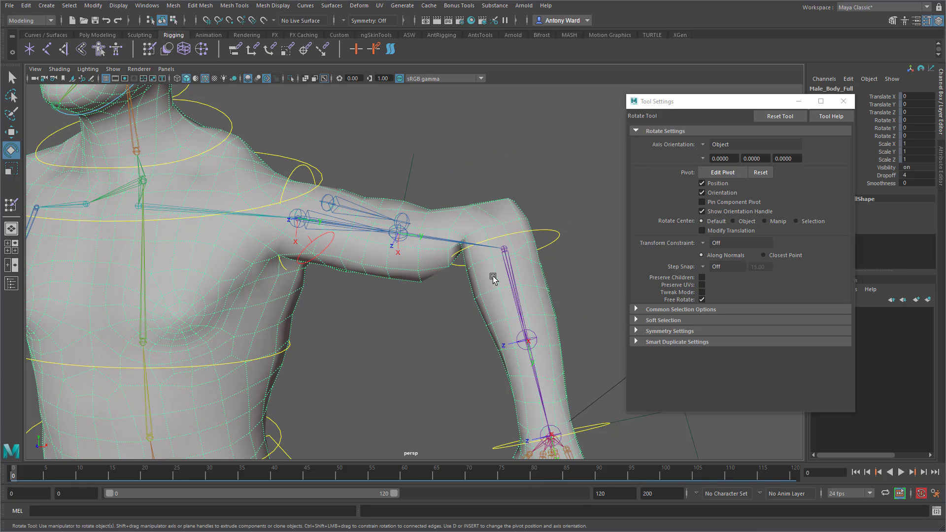
{"action": "left_click", "coordinate": [11, 205]}
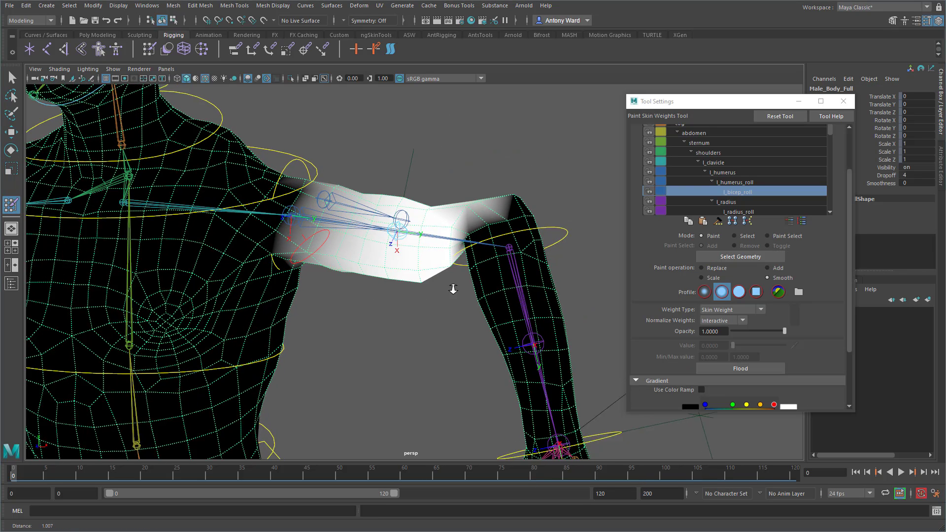
{"action": "scroll", "coordinate": [453, 284], "scroll_direction": "up", "scroll_amount": 3}
{"action": "left_click", "coordinate": [767, 267]}
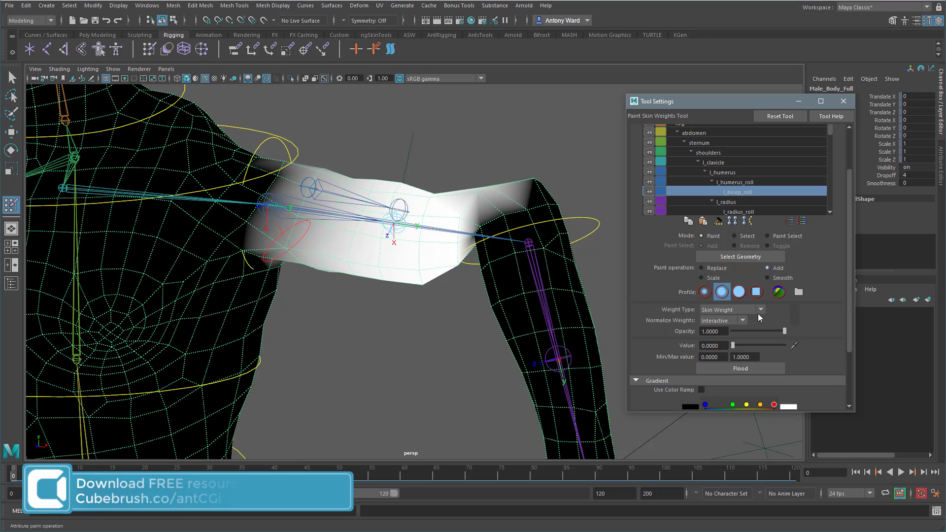
{"action": "left_click", "coordinate": [738, 330]}
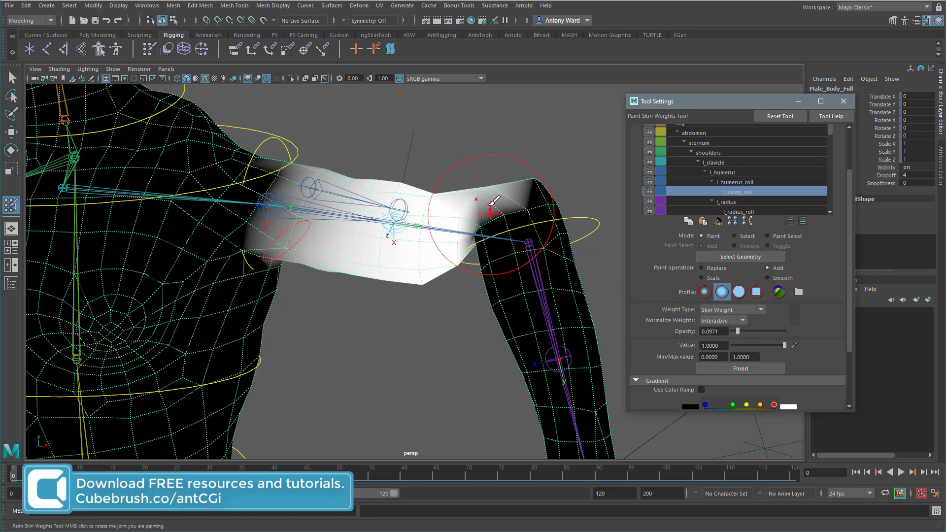
Paint l_bicep_roll weights over the front, underside and back of the bent left elbow, adjusting the brush size
{"action": "left_click_drag", "start_coordinate": [509, 215], "coordinate": [477, 209], "text": "alt"}
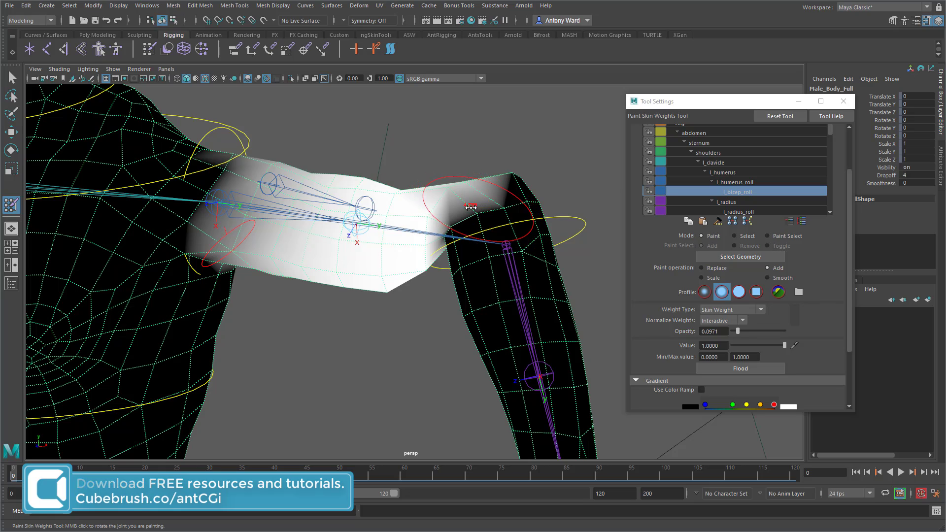
{"action": "left_click_drag", "start_coordinate": [468, 207], "coordinate": [469, 207]}
{"action": "mouse_move", "coordinate": [422, 226]}
{"action": "left_mouse_down", "text": "alt"}
{"action": "mouse_move", "coordinate": [490, 190]}
{"action": "mouse_move", "coordinate": [459, 211]}
{"action": "left_mouse_up", "text": "alt"}
{"action": "left_click", "coordinate": [475, 198]}
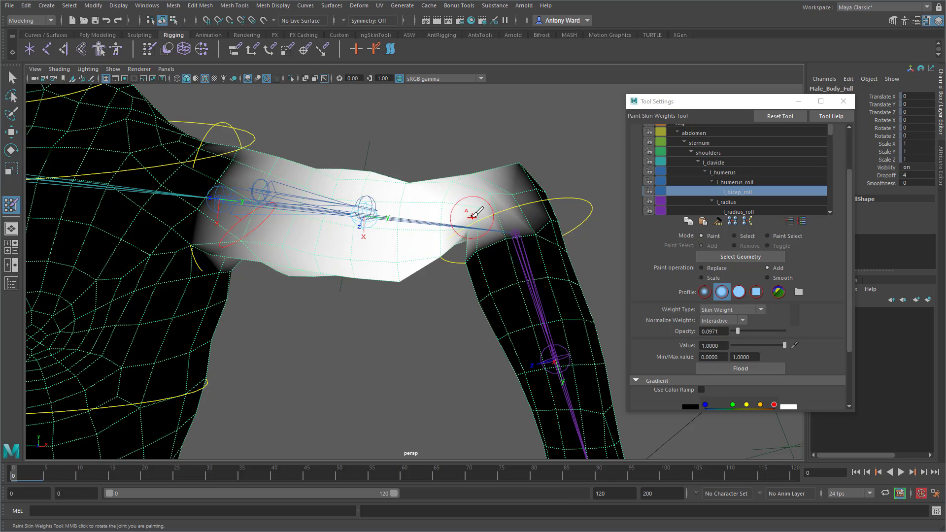
{"action": "left_click_drag", "start_coordinate": [452, 259], "coordinate": [478, 196], "text": "alt"}
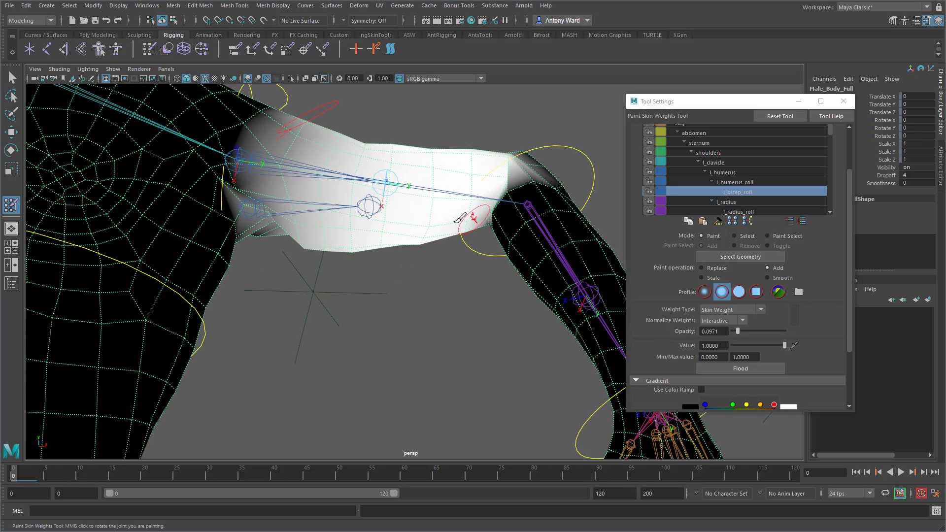
{"action": "mouse_move", "coordinate": [480, 215]}
{"action": "left_mouse_down", "text": "alt"}
{"action": "mouse_move", "coordinate": [447, 250]}
{"action": "mouse_move", "coordinate": [460, 246]}
{"action": "mouse_move", "coordinate": [297, 202]}
{"action": "mouse_move", "coordinate": [298, 179]}
{"action": "mouse_move", "coordinate": [345, 236]}
{"action": "mouse_move", "coordinate": [325, 262]}
{"action": "mouse_move", "coordinate": [348, 237]}
{"action": "mouse_move", "coordinate": [354, 247]}
{"action": "left_mouse_up", "text": "alt"}
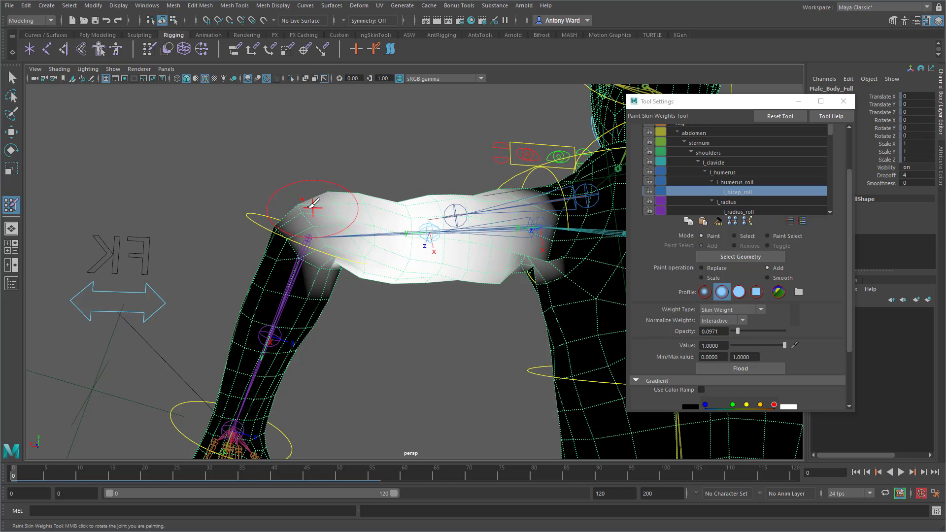
{"action": "mouse_move", "coordinate": [313, 206]}
{"action": "left_mouse_down"}
{"action": "mouse_move", "coordinate": [466, 262]}
{"action": "mouse_move", "coordinate": [464, 211]}
{"action": "mouse_move", "coordinate": [338, 212]}
{"action": "mouse_move", "coordinate": [359, 247]}
{"action": "mouse_move", "coordinate": [478, 231]}
{"action": "mouse_move", "coordinate": [445, 264]}
{"action": "mouse_move", "coordinate": [359, 199]}
{"action": "left_mouse_up"}
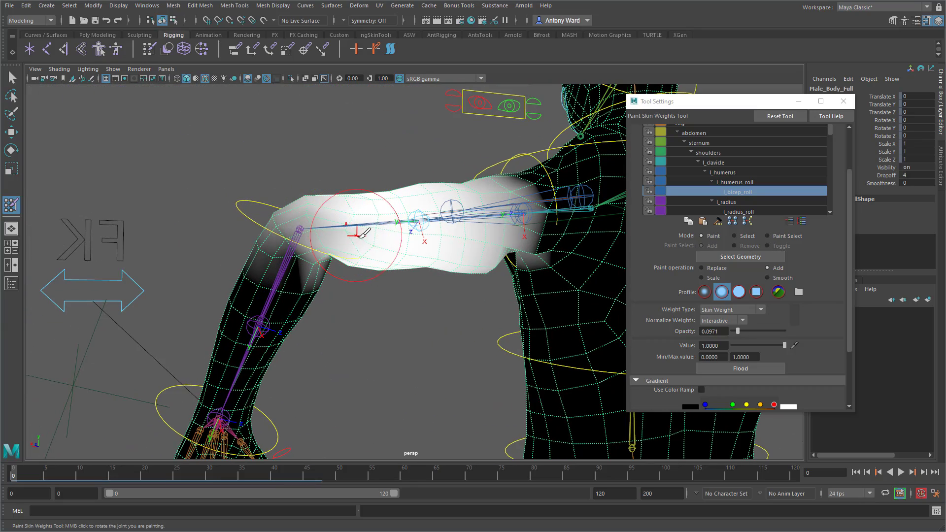
Paint l_bicep_roll weights inside the crease of the bent left elbow
{"action": "mouse_move", "coordinate": [347, 230]}
{"action": "left_mouse_down", "text": "alt"}
{"action": "mouse_move", "coordinate": [484, 203]}
{"action": "mouse_move", "coordinate": [443, 236]}
{"action": "mouse_move", "coordinate": [503, 247]}
{"action": "mouse_move", "coordinate": [386, 249]}
{"action": "mouse_move", "coordinate": [409, 263]}
{"action": "mouse_move", "coordinate": [416, 253]}
{"action": "left_mouse_up", "text": "alt"}
{"action": "right_click_drag", "start_coordinate": [415, 254], "coordinate": [458, 249], "text": "alt"}
{"action": "mouse_move", "coordinate": [458, 249]}
{"action": "left_mouse_down", "text": "alt"}
{"action": "mouse_move", "coordinate": [398, 232]}
{"action": "mouse_move", "coordinate": [317, 226]}
{"action": "left_mouse_up", "text": "alt"}
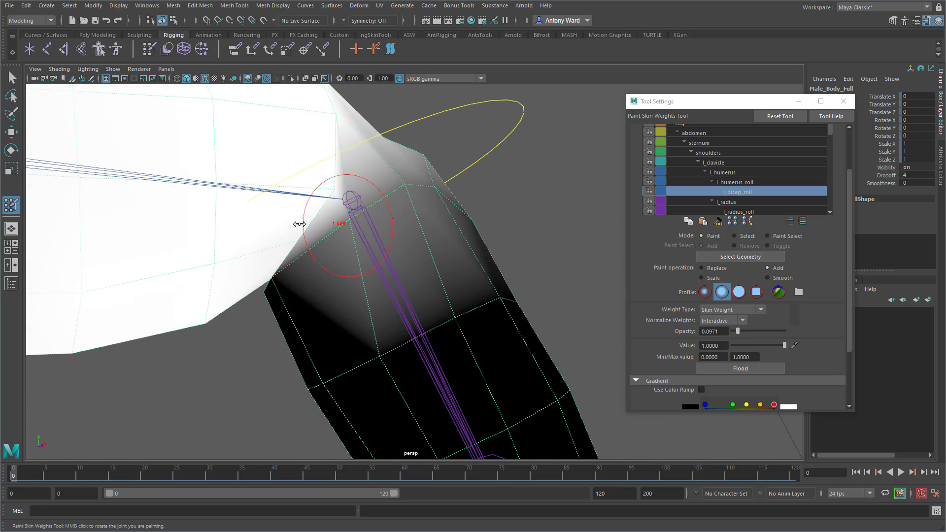
{"action": "left_click_drag", "start_coordinate": [320, 190], "coordinate": [380, 217], "text": "alt"}
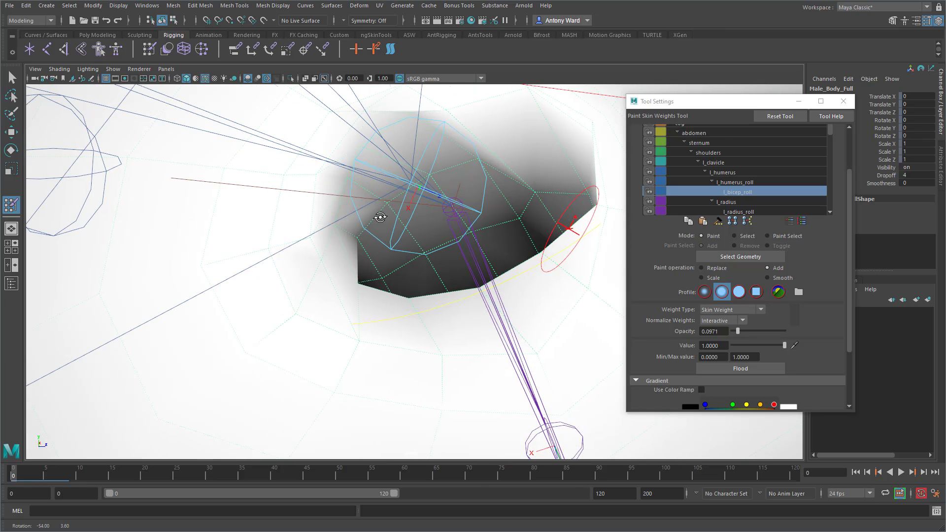
{"action": "mouse_move", "coordinate": [408, 300]}
{"action": "left_mouse_down"}
{"action": "mouse_move", "coordinate": [466, 312]}
{"action": "mouse_move", "coordinate": [558, 262]}
{"action": "left_mouse_up"}
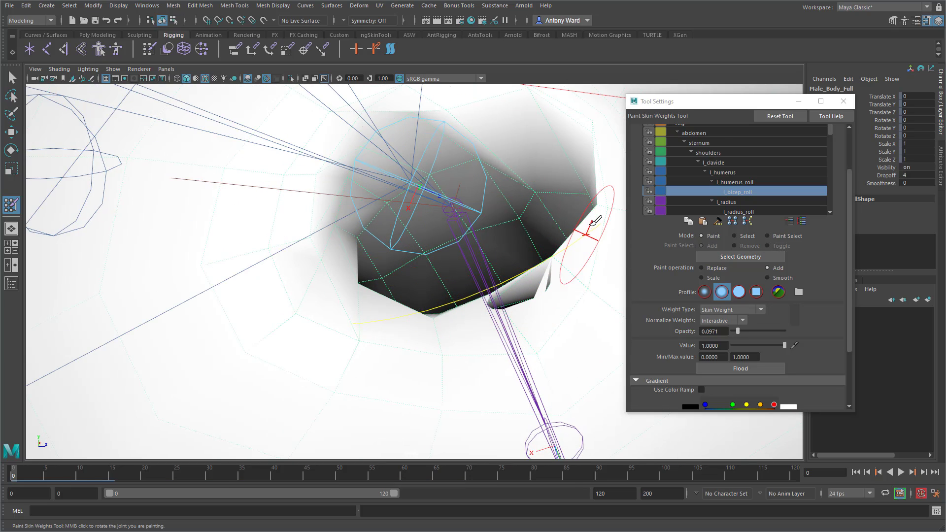
{"action": "left_click_drag", "start_coordinate": [595, 223], "coordinate": [599, 219]}
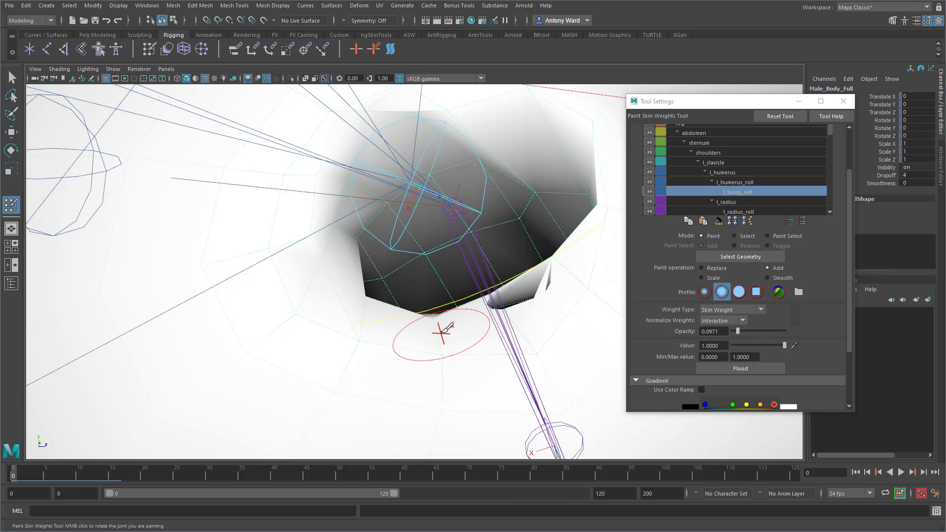
Fill in l_bicep_roll weights along the lower end of the upper arm, just above the elbow fold
{"action": "mouse_move", "coordinate": [444, 327]}
{"action": "left_mouse_down", "text": "alt"}
{"action": "mouse_move", "coordinate": [327, 322]}
{"action": "mouse_move", "coordinate": [308, 258]}
{"action": "mouse_move", "coordinate": [323, 237]}
{"action": "mouse_move", "coordinate": [474, 224]}
{"action": "mouse_move", "coordinate": [405, 253]}
{"action": "mouse_move", "coordinate": [238, 207]}
{"action": "left_mouse_up", "text": "alt"}
{"action": "left_click", "coordinate": [202, 212]}
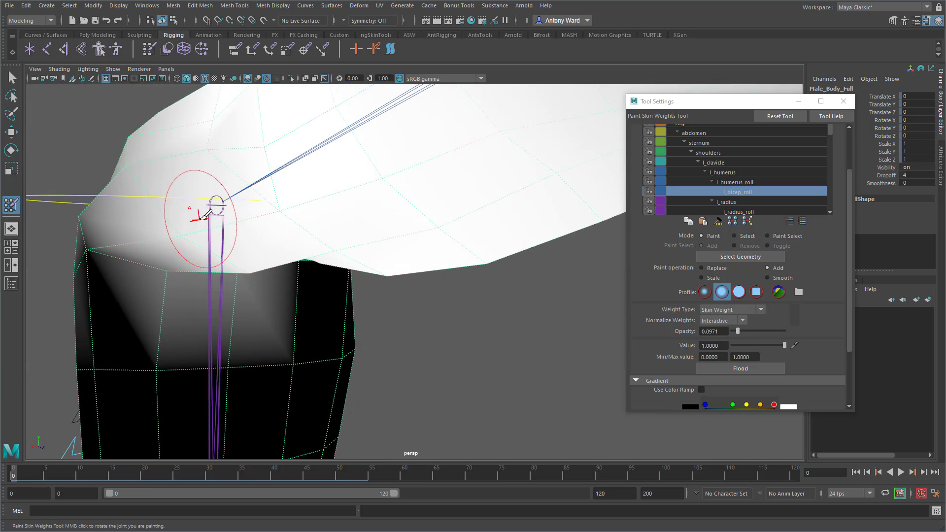
{"action": "left_click", "coordinate": [200, 213]}
{"action": "left_click", "coordinate": [256, 255]}
{"action": "left_click", "coordinate": [268, 261]}
{"action": "mouse_move", "coordinate": [270, 260]}
{"action": "left_mouse_down", "text": "alt"}
{"action": "mouse_move", "coordinate": [275, 243]}
{"action": "mouse_move", "coordinate": [279, 288]}
{"action": "left_mouse_up", "text": "alt"}
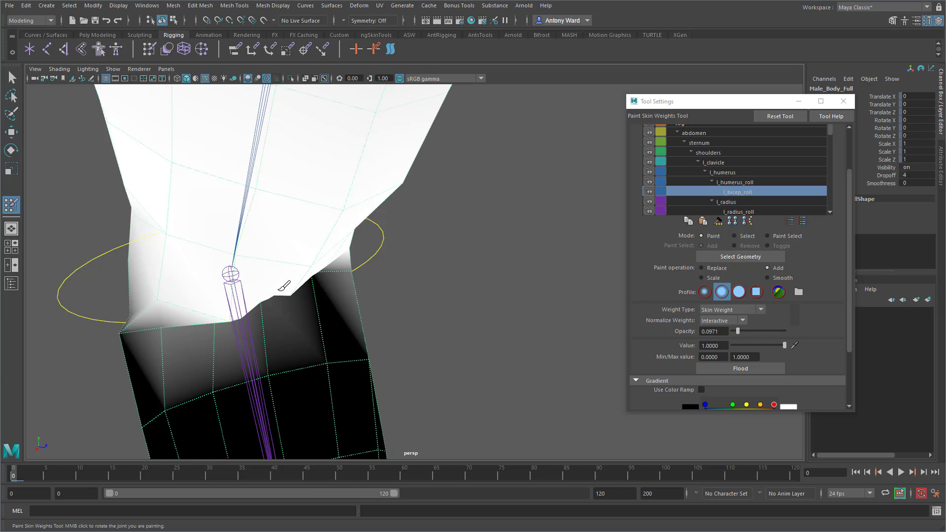
{"action": "mouse_move", "coordinate": [356, 288]}
{"action": "left_mouse_down", "text": "alt"}
{"action": "mouse_move", "coordinate": [255, 329]}
{"action": "mouse_move", "coordinate": [359, 271]}
{"action": "mouse_move", "coordinate": [368, 255]}
{"action": "mouse_move", "coordinate": [456, 323]}
{"action": "mouse_move", "coordinate": [553, 279]}
{"action": "left_mouse_up", "text": "alt"}
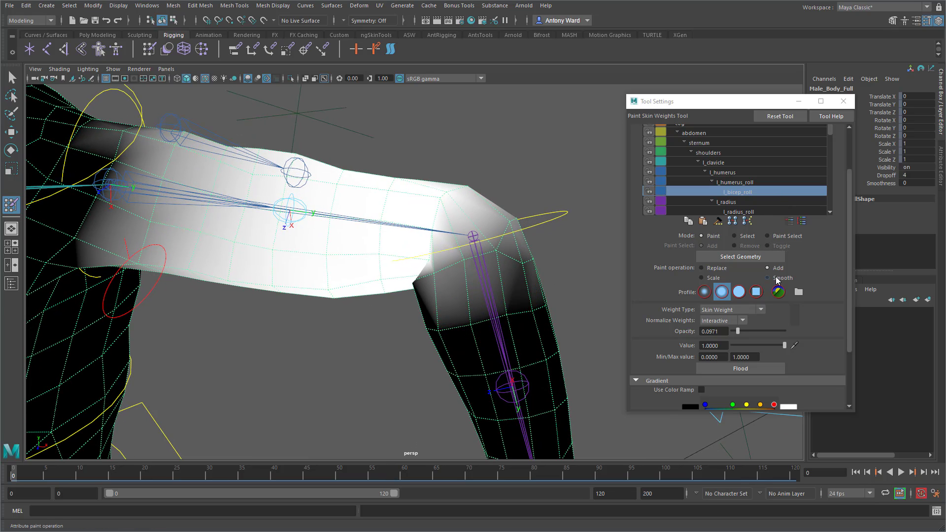
Smooth the l_bicep_roll weights around the left elbow, front and back, at opacity 1
{"action": "left_click", "coordinate": [776, 279]}
{"action": "left_click_drag", "start_coordinate": [759, 332], "coordinate": [781, 331]}
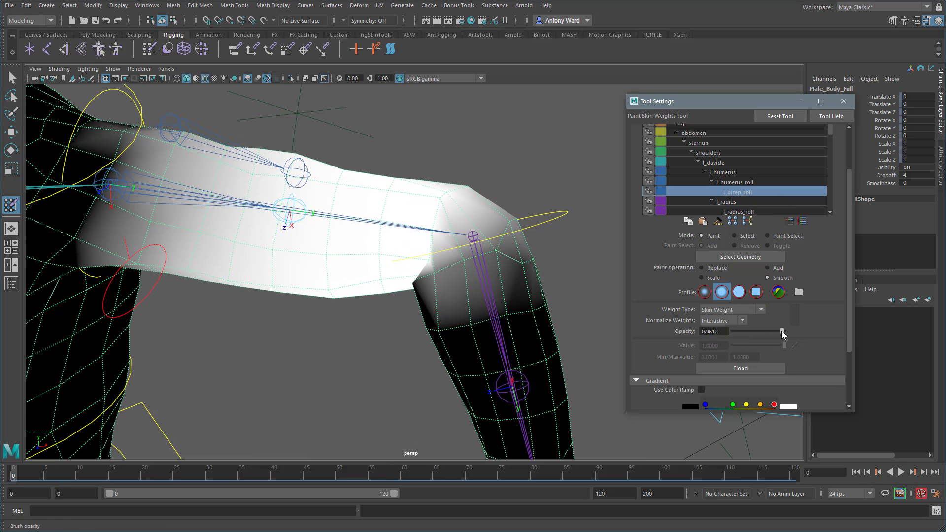
{"action": "right_click_drag", "start_coordinate": [513, 280], "coordinate": [379, 286], "text": "alt"}
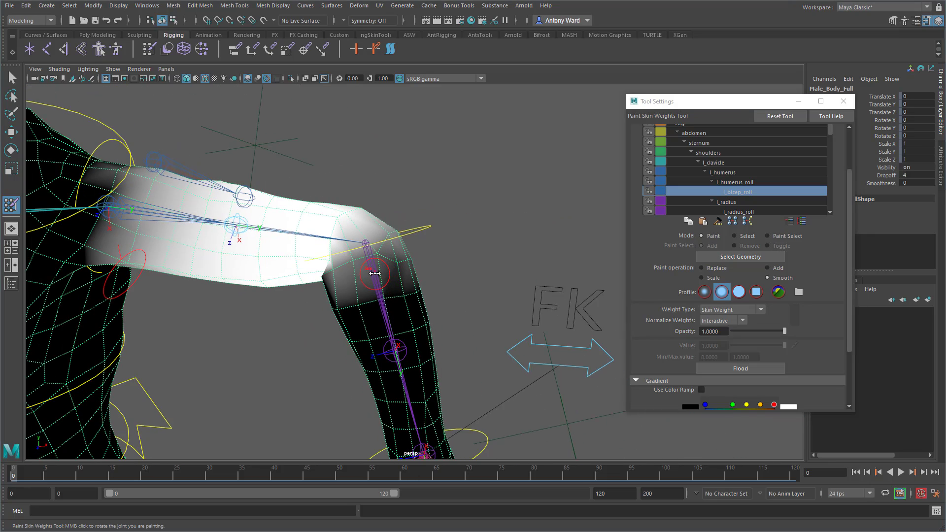
{"action": "left_click", "coordinate": [347, 267]}
{"action": "key", "text": "ctrl+z"}
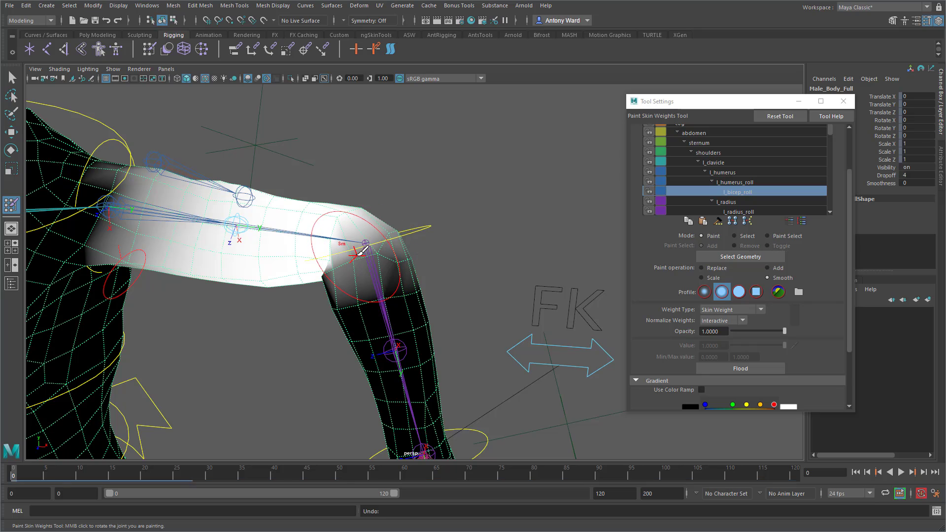
{"action": "left_click", "coordinate": [363, 250]}
{"action": "left_click_drag", "start_coordinate": [490, 236], "coordinate": [422, 273], "text": "alt"}
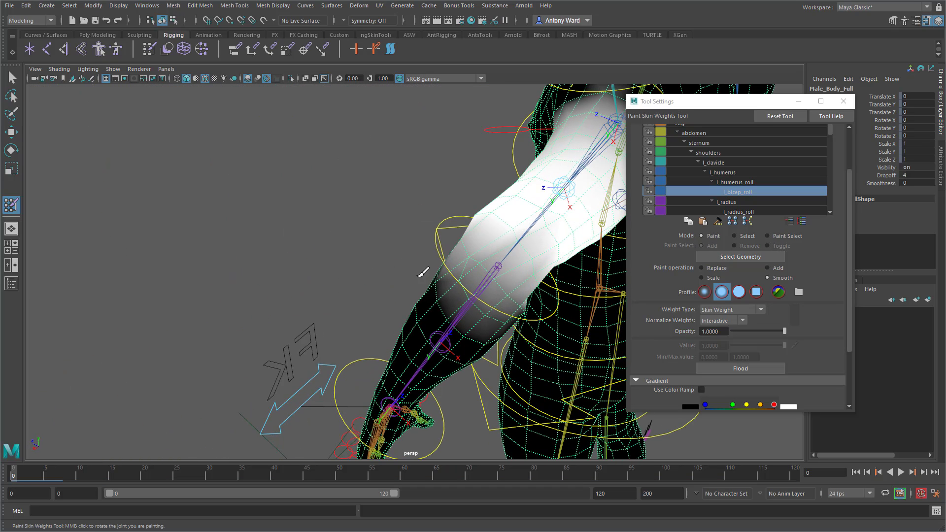
{"action": "left_click_drag", "start_coordinate": [521, 296], "coordinate": [472, 264], "text": "alt"}
{"action": "left_click", "coordinate": [472, 265]}
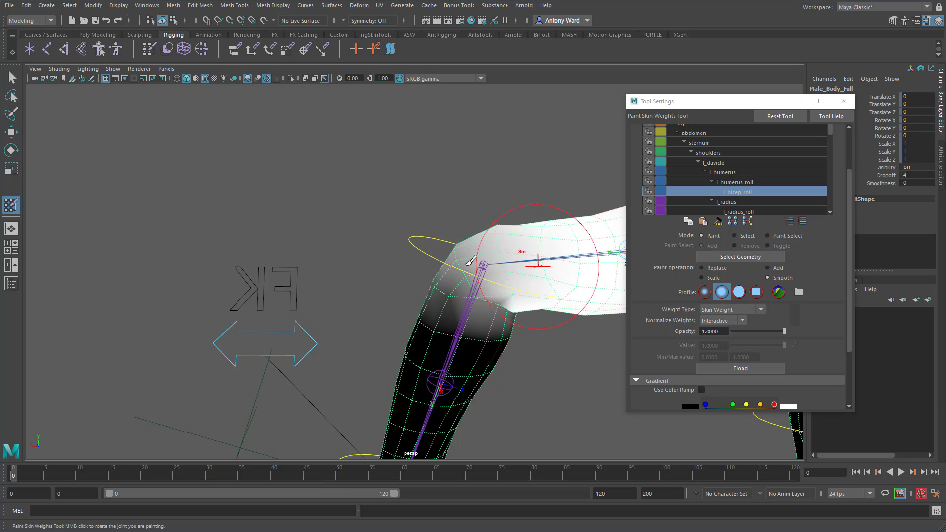
{"action": "left_click_drag", "start_coordinate": [472, 260], "coordinate": [318, 273], "text": "alt"}
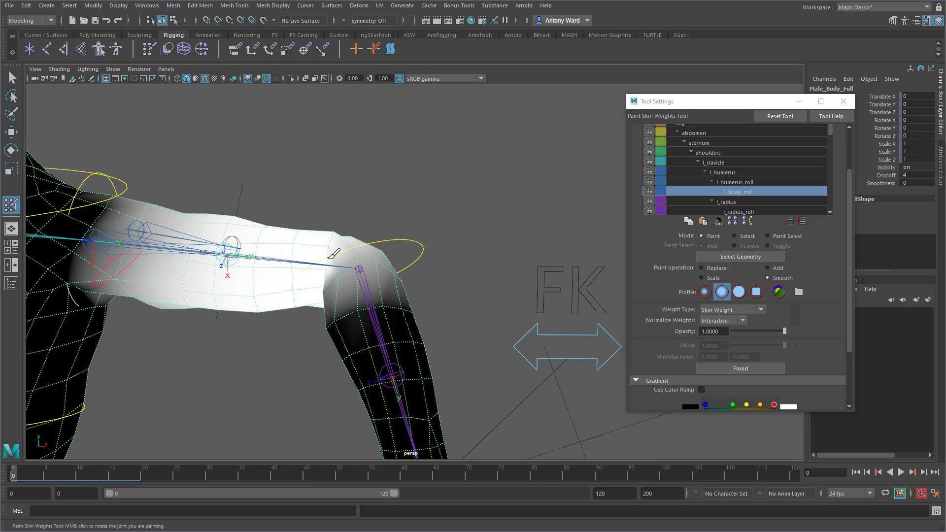
Smooth the l_bicep_roll weights where the upper arm meets the shoulder and armpit
{"action": "middle_click_drag", "start_coordinate": [306, 264], "coordinate": [495, 293], "text": "alt"}
{"action": "left_click_drag", "start_coordinate": [429, 282], "coordinate": [419, 280], "text": "alt"}
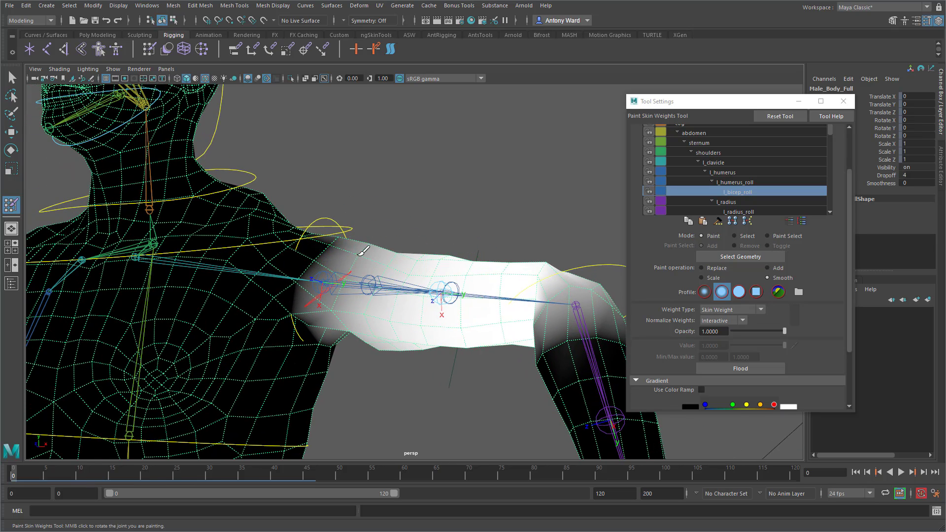
{"action": "mouse_move", "coordinate": [351, 255]}
{"action": "left_mouse_down"}
{"action": "mouse_move", "coordinate": [323, 260]}
{"action": "mouse_move", "coordinate": [319, 300]}
{"action": "mouse_move", "coordinate": [400, 323]}
{"action": "mouse_move", "coordinate": [404, 316]}
{"action": "left_mouse_up"}
{"action": "left_click_drag", "start_coordinate": [299, 337], "coordinate": [350, 398]}
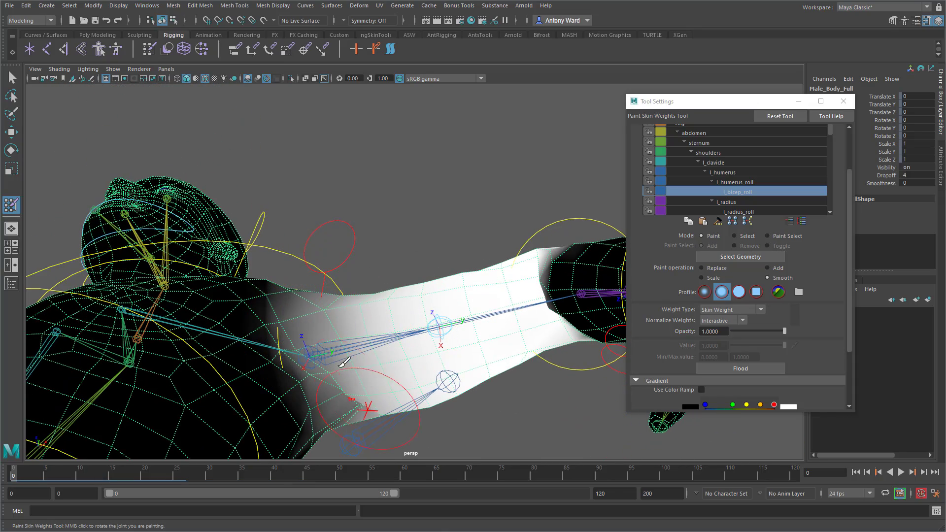
{"action": "mouse_move", "coordinate": [462, 406]}
{"action": "left_mouse_down", "text": "alt"}
{"action": "mouse_move", "coordinate": [460, 369]}
{"action": "mouse_move", "coordinate": [354, 388]}
{"action": "mouse_move", "coordinate": [424, 225]}
{"action": "left_mouse_up", "text": "alt"}
Add l_humerus_roll weights around the left shoulder and armpit with an opacity of 0.1553
{"action": "left_click", "coordinate": [755, 182]}
{"action": "mouse_move", "coordinate": [498, 197]}
{"action": "left_mouse_down", "text": "alt"}
{"action": "mouse_move", "coordinate": [475, 302]}
{"action": "mouse_move", "coordinate": [418, 314]}
{"action": "left_mouse_up", "text": "alt"}
{"action": "left_click", "coordinate": [766, 268]}
{"action": "mouse_move", "coordinate": [419, 314]}
{"action": "left_mouse_down"}
{"action": "mouse_move", "coordinate": [445, 274]}
{"action": "mouse_move", "coordinate": [416, 315]}
{"action": "left_mouse_up"}
{"action": "mouse_move", "coordinate": [417, 315]}
{"action": "left_mouse_down", "text": "alt"}
{"action": "mouse_move", "coordinate": [447, 297]}
{"action": "mouse_move", "coordinate": [414, 320]}
{"action": "left_mouse_up", "text": "alt"}
{"action": "mouse_move", "coordinate": [414, 321]}
{"action": "left_mouse_down", "text": "alt"}
{"action": "mouse_move", "coordinate": [498, 350]}
{"action": "mouse_move", "coordinate": [438, 234]}
{"action": "mouse_move", "coordinate": [384, 246]}
{"action": "left_mouse_up", "text": "alt"}
{"action": "mouse_move", "coordinate": [384, 247]}
{"action": "left_mouse_down"}
{"action": "mouse_move", "coordinate": [429, 255]}
{"action": "mouse_move", "coordinate": [441, 297]}
{"action": "mouse_move", "coordinate": [331, 243]}
{"action": "left_mouse_up"}
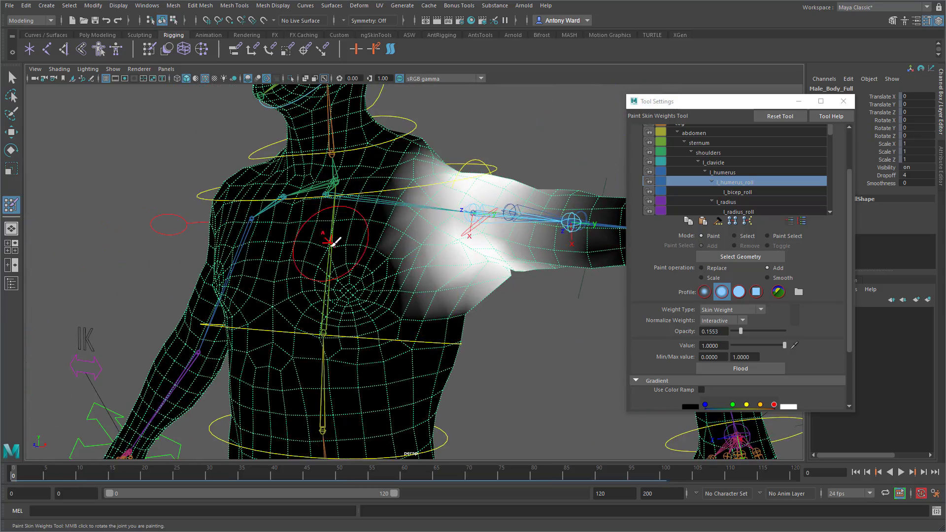
Choose the sternum influence and the softest brush profile, and add its weights around the left armpit
{"action": "right_click_drag", "start_coordinate": [327, 241], "coordinate": [313, 228]}
{"action": "mouse_move", "coordinate": [443, 256]}
{"action": "left_mouse_down", "text": "alt"}
{"action": "mouse_move", "coordinate": [498, 296]}
{"action": "mouse_move", "coordinate": [439, 211]}
{"action": "mouse_move", "coordinate": [474, 253]}
{"action": "mouse_move", "coordinate": [429, 228]}
{"action": "left_mouse_up", "text": "alt"}
{"action": "left_click", "coordinate": [705, 292]}
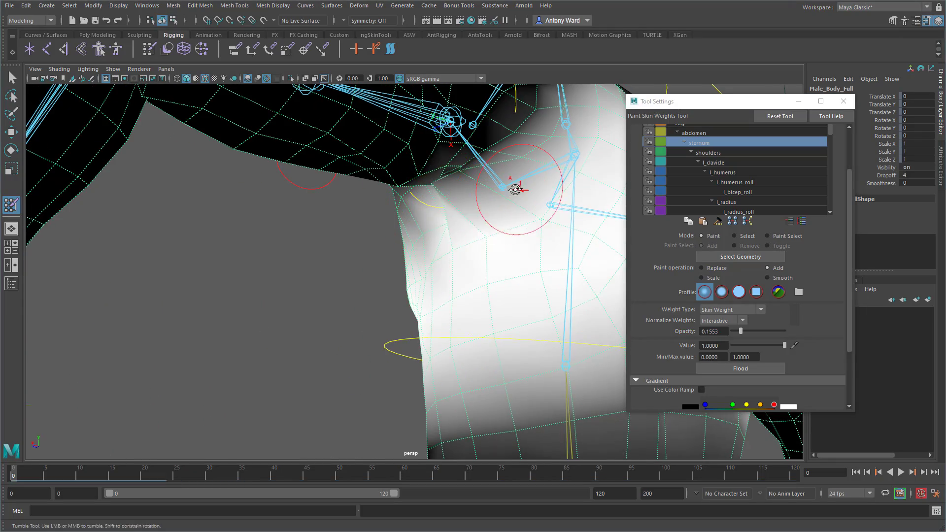
{"action": "left_click_drag", "start_coordinate": [515, 189], "coordinate": [434, 215], "text": "alt"}
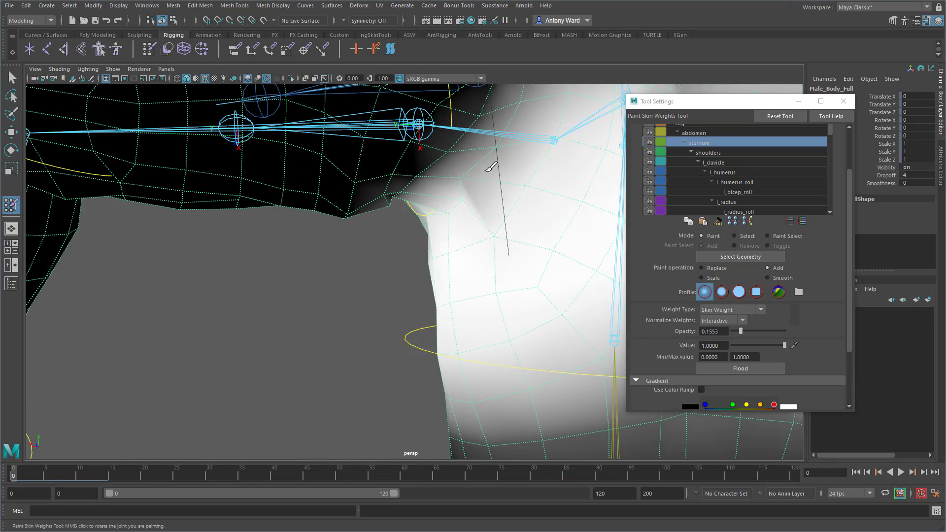
{"action": "right_click_drag", "start_coordinate": [486, 171], "coordinate": [429, 216], "text": "alt"}
Smooth the skin weights around the left armpit at full opacity
{"action": "left_click", "coordinate": [768, 277]}
{"action": "left_click_drag", "start_coordinate": [741, 331], "coordinate": [786, 331]}
{"action": "mouse_move", "coordinate": [458, 246]}
{"action": "left_mouse_down", "text": "alt"}
{"action": "mouse_move", "coordinate": [433, 239]}
{"action": "mouse_move", "coordinate": [511, 266]}
{"action": "mouse_move", "coordinate": [457, 249]}
{"action": "mouse_move", "coordinate": [324, 238]}
{"action": "mouse_move", "coordinate": [324, 230]}
{"action": "mouse_move", "coordinate": [481, 266]}
{"action": "mouse_move", "coordinate": [465, 241]}
{"action": "left_mouse_up", "text": "alt"}
{"action": "left_click", "coordinate": [687, 182]}
{"action": "left_click", "coordinate": [765, 192]}
{"action": "middle_click_drag", "start_coordinate": [465, 240], "coordinate": [397, 263], "text": "alt"}
{"action": "right_click_drag", "start_coordinate": [396, 264], "coordinate": [380, 249], "text": "alt"}
Leave weight painting, select the left upper arm FK control and reset its Rotate Y and Rotate Z to 0
{"action": "key", "text": "w"}
{"action": "left_click", "coordinate": [409, 172]}
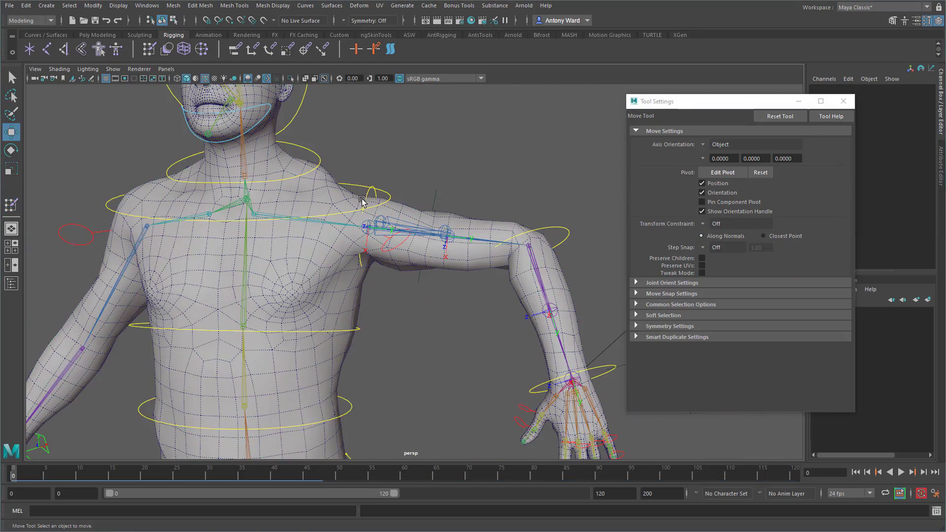
{"action": "left_click", "coordinate": [367, 195]}
{"action": "key", "text": "e"}
{"action": "left_click_drag", "start_coordinate": [356, 247], "coordinate": [406, 289], "text": "alt"}
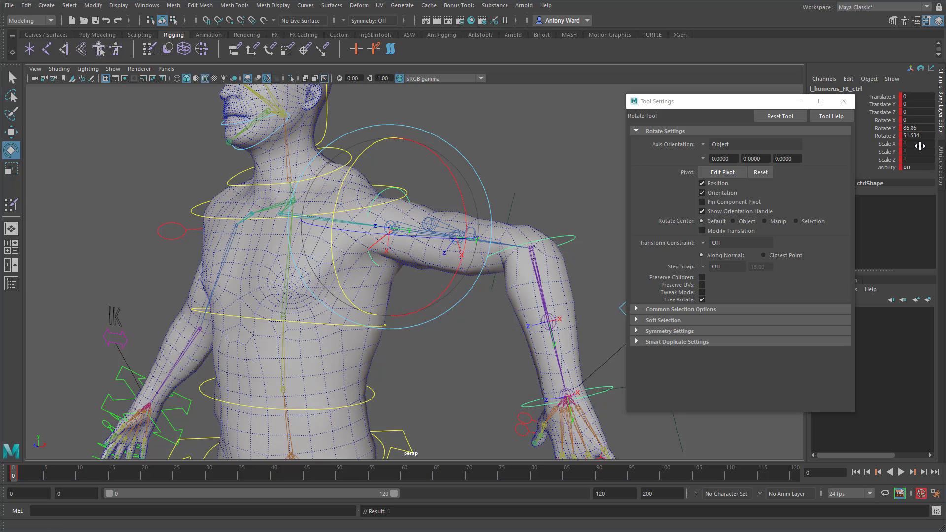
{"action": "left_click_drag", "start_coordinate": [920, 136], "coordinate": [921, 130]}
{"action": "type", "text": "0"}
{"action": "key", "text": "Return"}
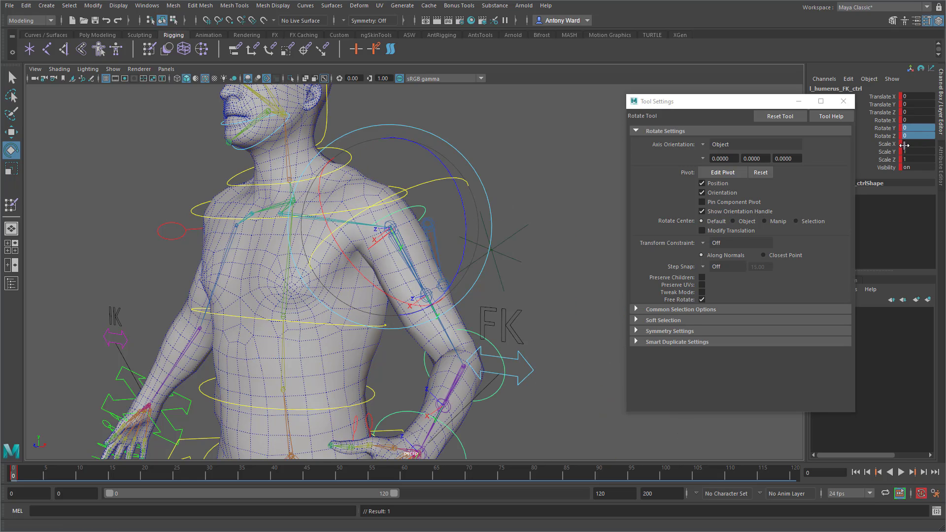
{"action": "left_click_drag", "start_coordinate": [374, 232], "coordinate": [420, 233], "text": "alt"}
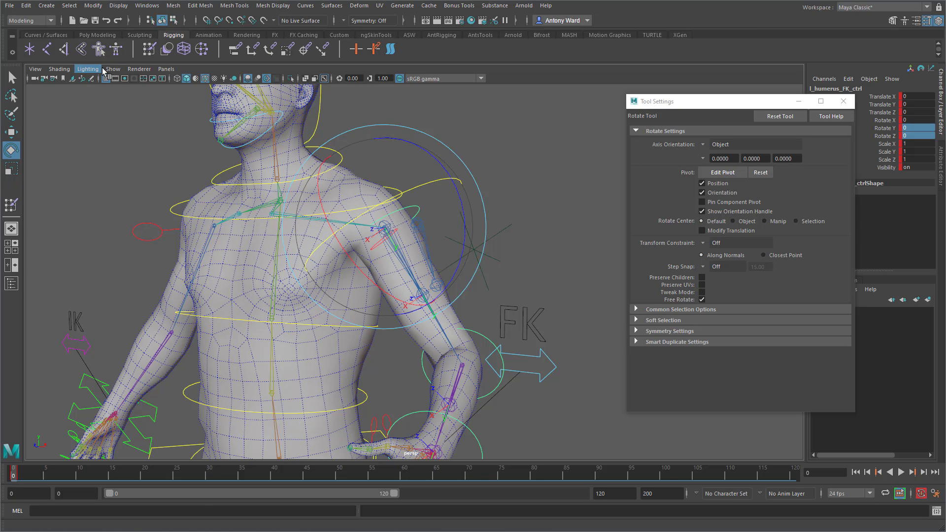
Hide the joints in the viewport and rotate l_humerus_FK_ctrl through several raised poses to examine the shoulder and armpit deformation
{"action": "left_click", "coordinate": [110, 69]}
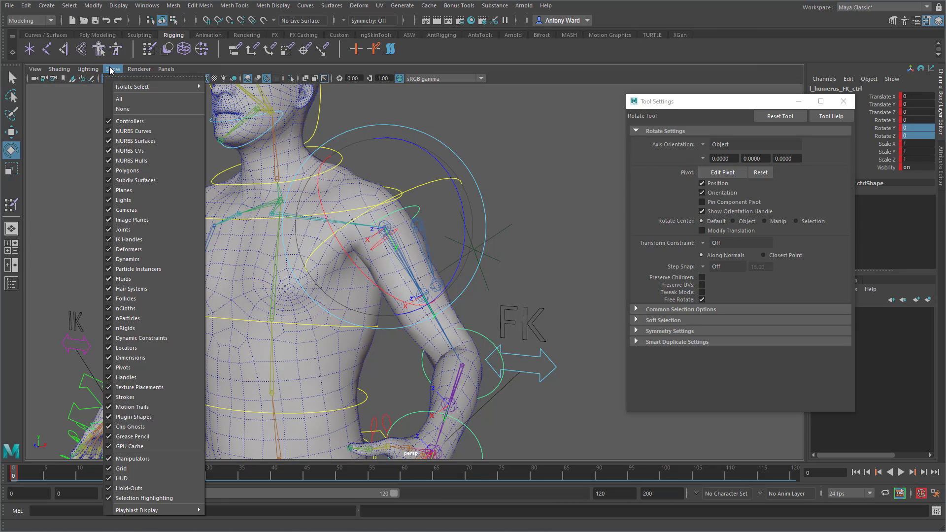
{"action": "left_click", "coordinate": [132, 229]}
{"action": "mouse_move", "coordinate": [465, 233]}
{"action": "left_mouse_down"}
{"action": "mouse_move", "coordinate": [454, 159]}
{"action": "mouse_move", "coordinate": [456, 228]}
{"action": "left_mouse_up"}
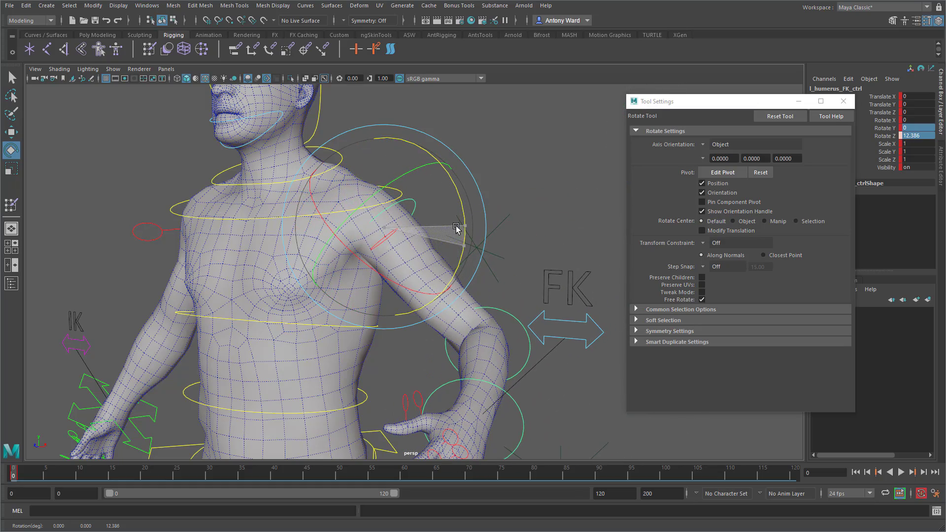
{"action": "left_click_drag", "start_coordinate": [414, 176], "coordinate": [397, 242]}
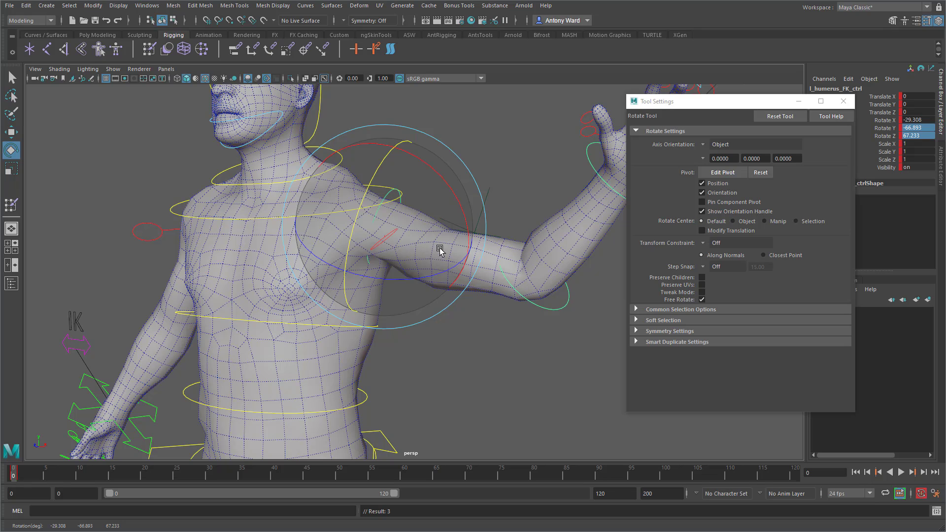
{"action": "left_click_drag", "start_coordinate": [360, 208], "coordinate": [355, 245]}
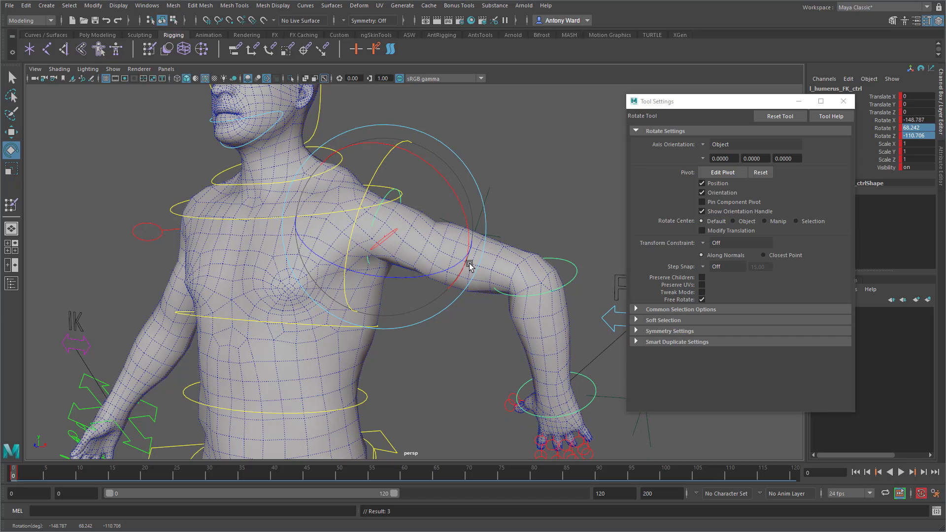
{"action": "middle_click_drag", "start_coordinate": [530, 273], "coordinate": [452, 326], "text": "alt"}
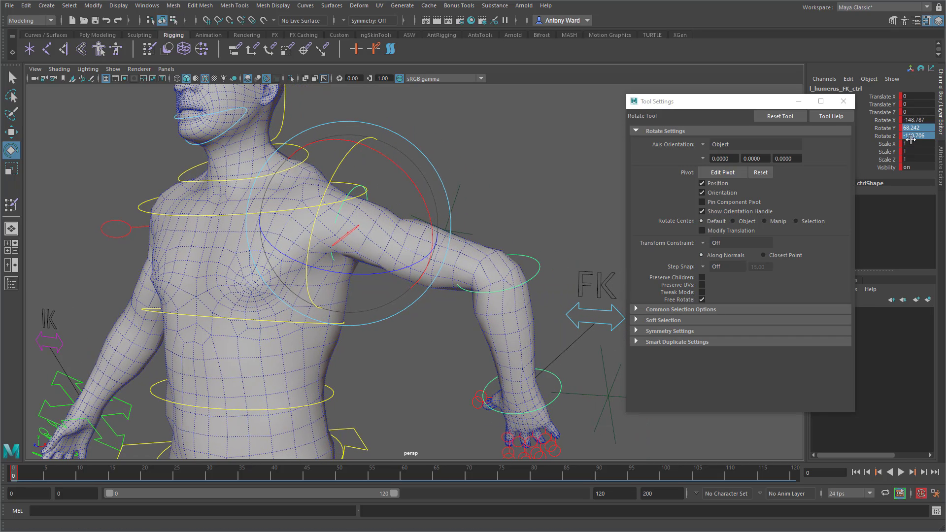
Reset all rotations of l_humerus_FK_ctrl to 0 and set Rotate X of l_radius_FK_ctrl to 0
{"action": "type", "text": "0"}
{"action": "key", "text": "Return"}
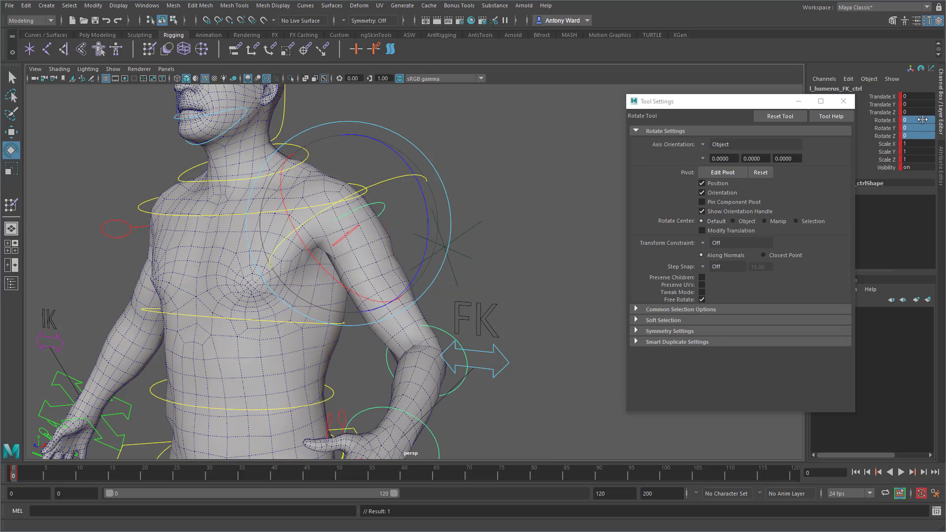
{"action": "left_click", "coordinate": [442, 331]}
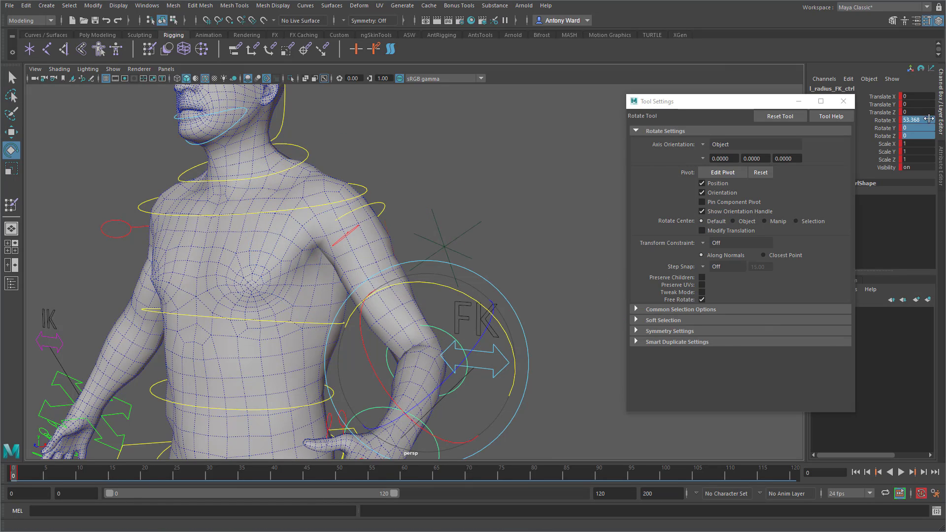
{"action": "type", "text": "0"}
{"action": "key", "text": "Return"}
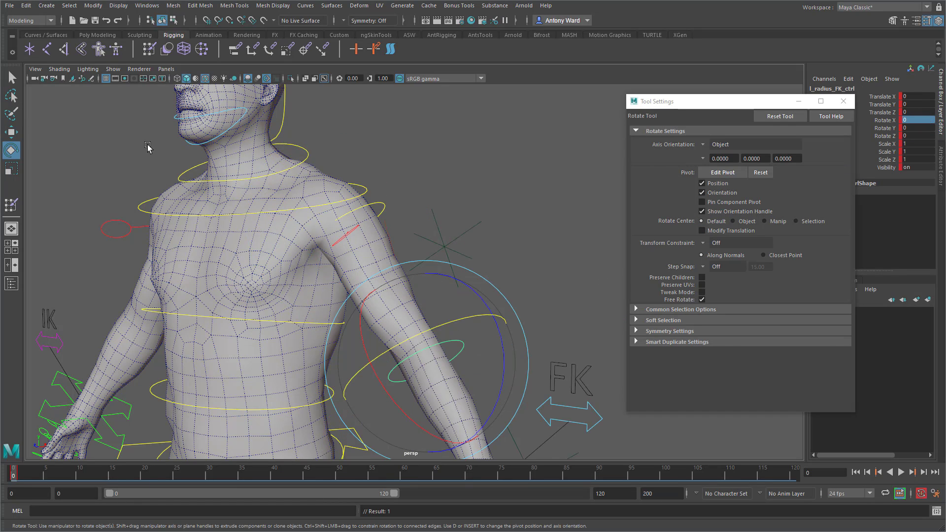
Show the joints again and twist l_wrist_FK_ctrl to about 80 degrees in Rotate Y
{"action": "left_click", "coordinate": [113, 69]}
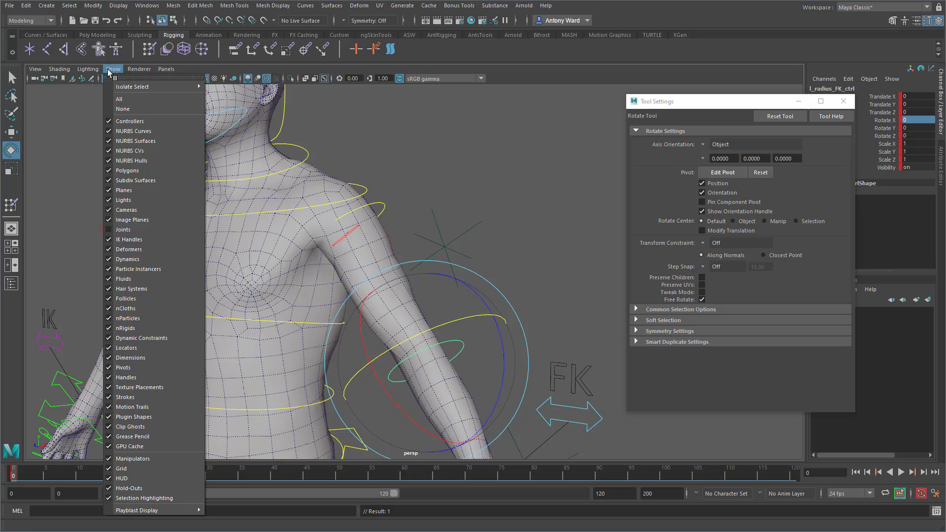
{"action": "left_click", "coordinate": [123, 229]}
{"action": "scroll", "coordinate": [490, 189], "scroll_direction": "down", "scroll_amount": 3}
{"action": "scroll", "coordinate": [490, 189], "scroll_direction": "up", "scroll_amount": 5}
{"action": "scroll", "coordinate": [490, 189], "scroll_direction": "up", "scroll_amount": 5}
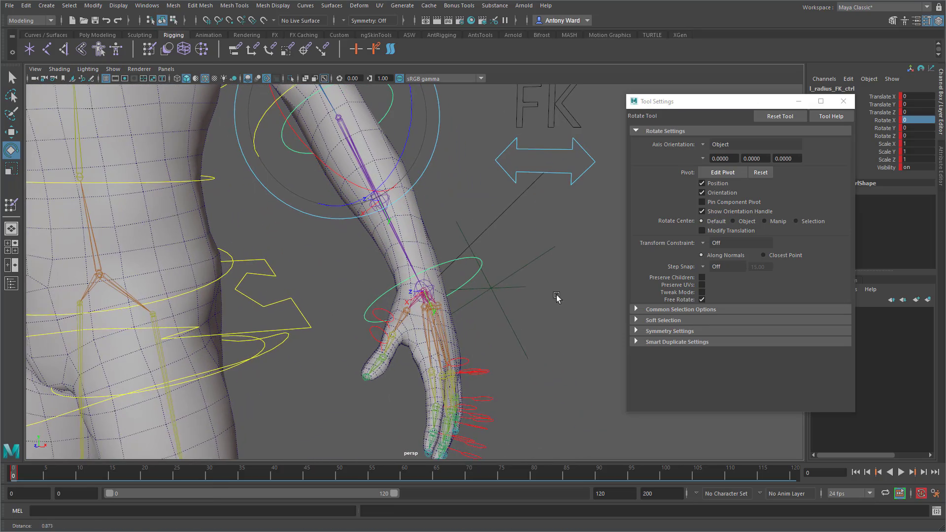
{"action": "left_click", "coordinate": [445, 285]}
{"action": "left_click_drag", "start_coordinate": [448, 276], "coordinate": [346, 322]}
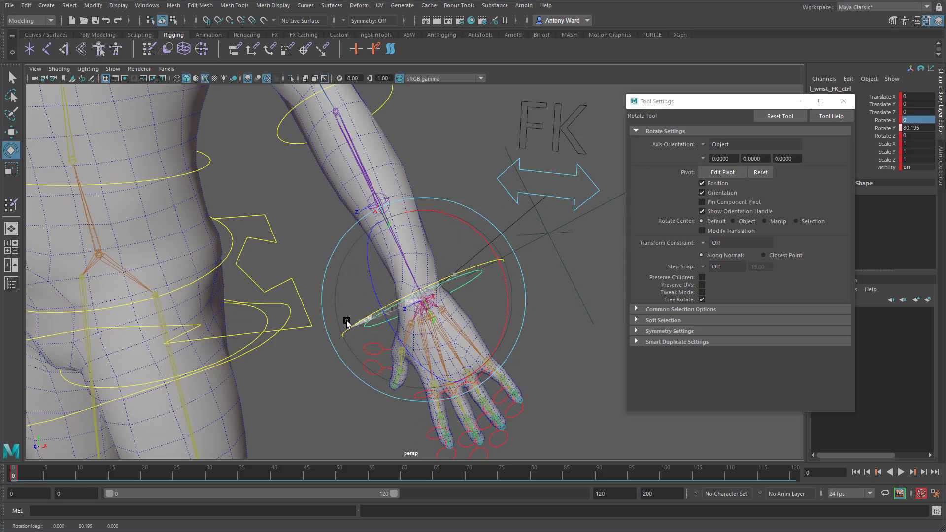
Paint skin weights on the body mesh with the l_radius_roll influence and the Add operation, undoing the full-opacity trial stroke
{"action": "left_click", "coordinate": [85, 209]}
{"action": "key", "text": "y"}
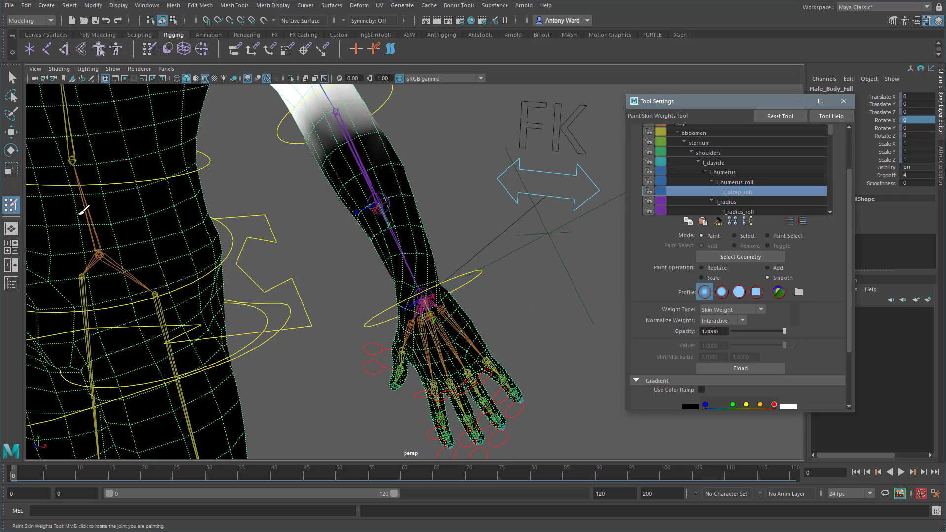
{"action": "right_click_drag", "start_coordinate": [380, 191], "coordinate": [375, 174]}
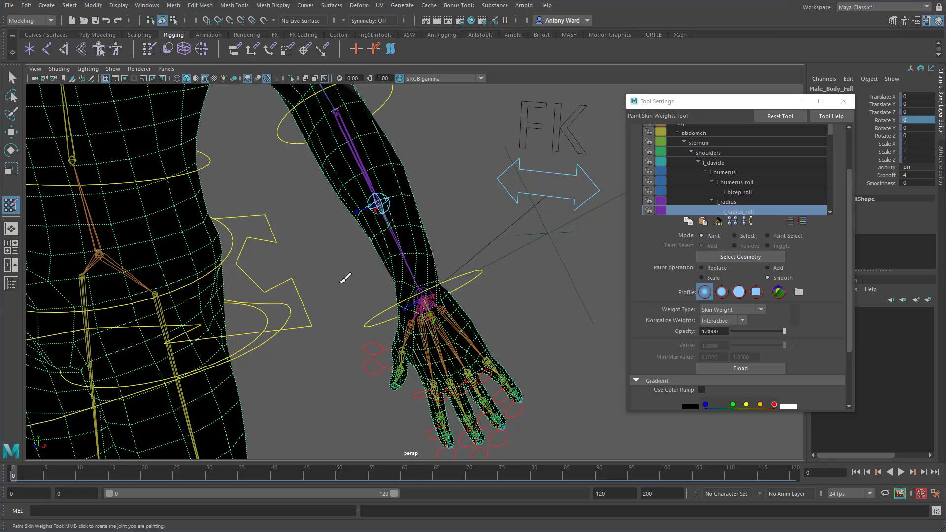
{"action": "mouse_move", "coordinate": [342, 274]}
{"action": "right_mouse_down", "text": "alt"}
{"action": "mouse_move", "coordinate": [394, 284]}
{"action": "mouse_move", "coordinate": [566, 267]}
{"action": "right_mouse_up", "text": "alt"}
{"action": "scroll", "coordinate": [776, 179], "scroll_direction": "down", "scroll_amount": 1}
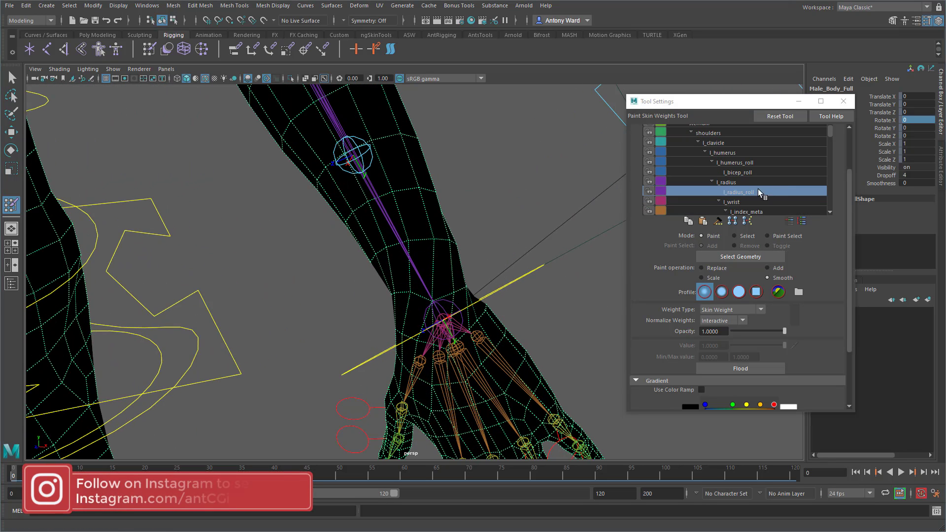
{"action": "left_click", "coordinate": [775, 267]}
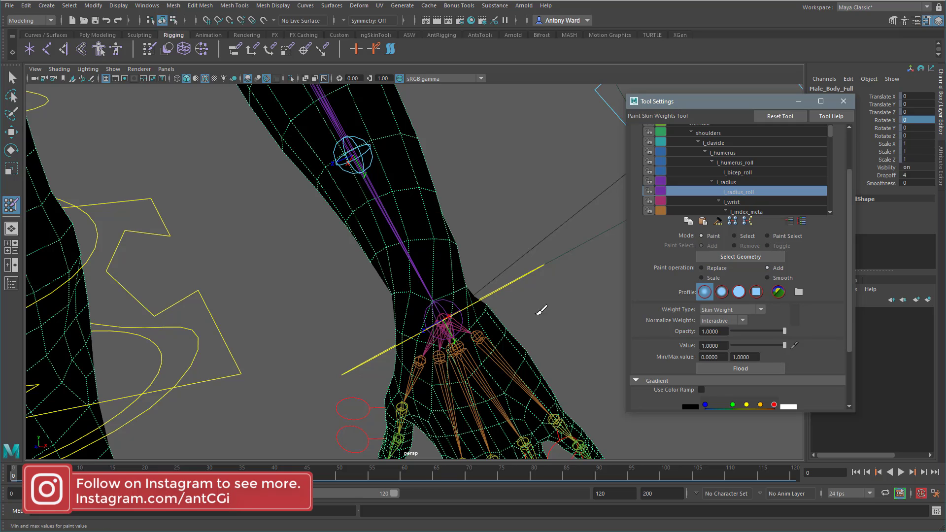
{"action": "mouse_move", "coordinate": [394, 192]}
{"action": "left_mouse_down", "text": "alt"}
{"action": "mouse_move", "coordinate": [437, 253]}
{"action": "mouse_move", "coordinate": [435, 266]}
{"action": "mouse_move", "coordinate": [458, 275]}
{"action": "left_mouse_up", "text": "alt"}
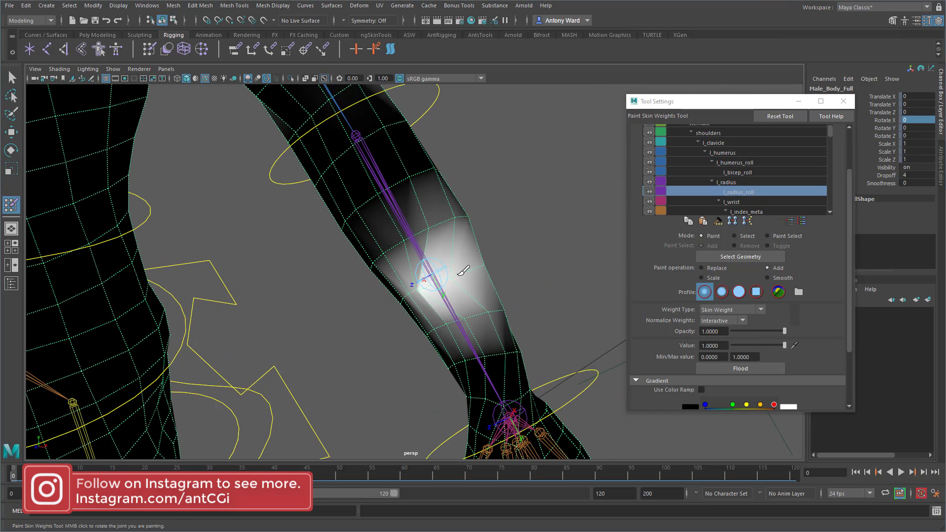
{"action": "key", "text": "ctrl+z"}
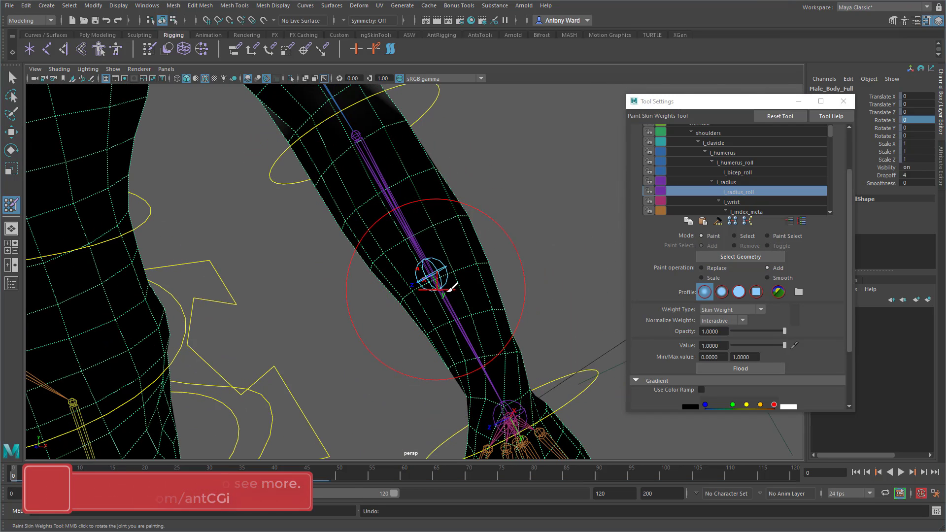
Lower the opacity to 0.2621 and add l_radius_roll weights around the middle of the left forearm
{"action": "left_click", "coordinate": [746, 331]}
{"action": "mouse_move", "coordinate": [459, 262]}
{"action": "left_mouse_down"}
{"action": "mouse_move", "coordinate": [434, 274]}
{"action": "mouse_move", "coordinate": [481, 256]}
{"action": "mouse_move", "coordinate": [456, 247]}
{"action": "mouse_move", "coordinate": [484, 295]}
{"action": "mouse_move", "coordinate": [344, 274]}
{"action": "mouse_move", "coordinate": [352, 274]}
{"action": "left_mouse_up"}
{"action": "mouse_move", "coordinate": [352, 274]}
{"action": "left_mouse_down"}
{"action": "mouse_move", "coordinate": [367, 276]}
{"action": "mouse_move", "coordinate": [386, 252]}
{"action": "mouse_move", "coordinate": [405, 294]}
{"action": "mouse_move", "coordinate": [418, 296]}
{"action": "mouse_move", "coordinate": [340, 261]}
{"action": "mouse_move", "coordinate": [316, 301]}
{"action": "mouse_move", "coordinate": [328, 276]}
{"action": "mouse_move", "coordinate": [365, 253]}
{"action": "mouse_move", "coordinate": [534, 297]}
{"action": "mouse_move", "coordinate": [512, 236]}
{"action": "mouse_move", "coordinate": [475, 251]}
{"action": "mouse_move", "coordinate": [521, 249]}
{"action": "left_mouse_up"}
{"action": "mouse_move", "coordinate": [522, 249]}
{"action": "right_mouse_down", "text": "alt"}
{"action": "mouse_move", "coordinate": [544, 248]}
{"action": "mouse_move", "coordinate": [522, 249]}
{"action": "right_mouse_up", "text": "alt"}
{"action": "middle_click_drag", "start_coordinate": [522, 250], "coordinate": [503, 231], "text": "alt"}
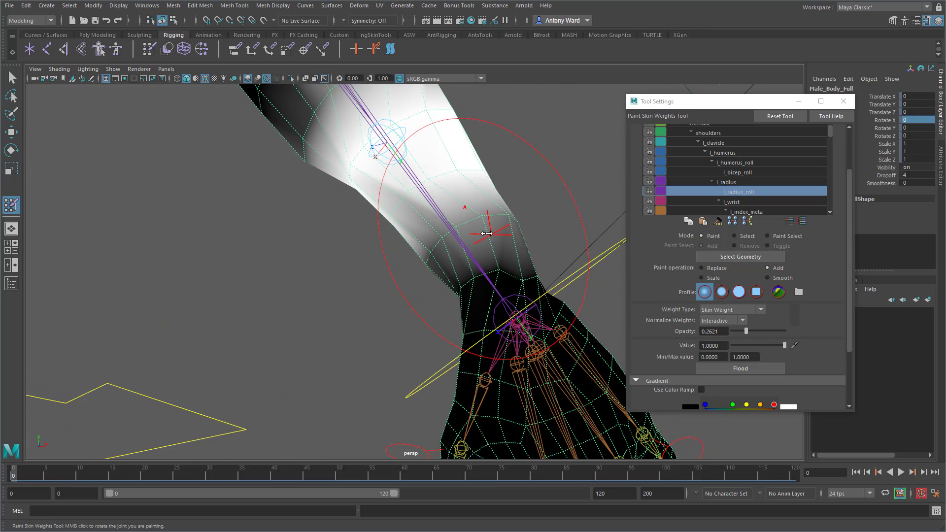
Extend the l_radius_roll weights down the lower forearm and around all sides of the left wrist
{"action": "mouse_move", "coordinate": [485, 224]}
{"action": "left_mouse_down"}
{"action": "mouse_move", "coordinate": [478, 232]}
{"action": "mouse_move", "coordinate": [443, 212]}
{"action": "mouse_move", "coordinate": [416, 244]}
{"action": "mouse_move", "coordinate": [386, 211]}
{"action": "mouse_move", "coordinate": [389, 227]}
{"action": "left_mouse_up"}
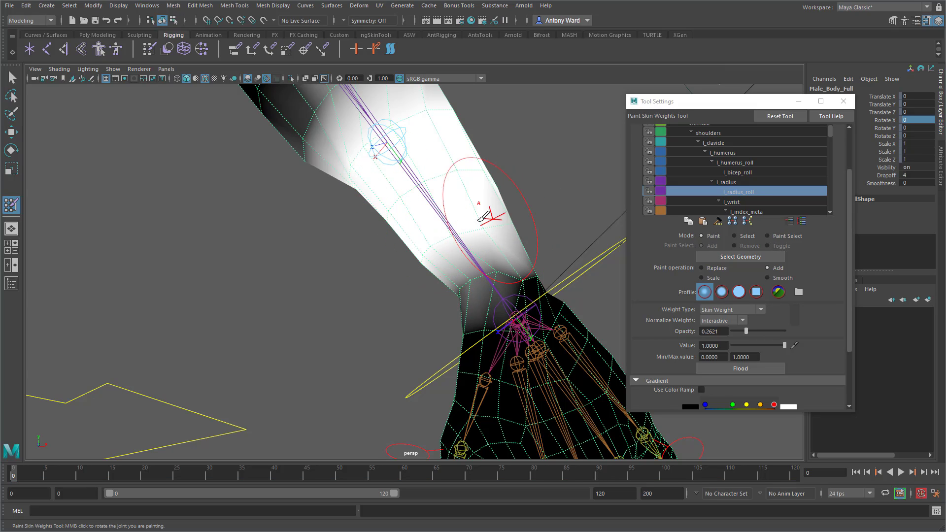
{"action": "mouse_move", "coordinate": [485, 211]}
{"action": "left_mouse_down", "text": "alt"}
{"action": "mouse_move", "coordinate": [517, 211]}
{"action": "mouse_move", "coordinate": [325, 212]}
{"action": "mouse_move", "coordinate": [402, 248]}
{"action": "left_mouse_up", "text": "alt"}
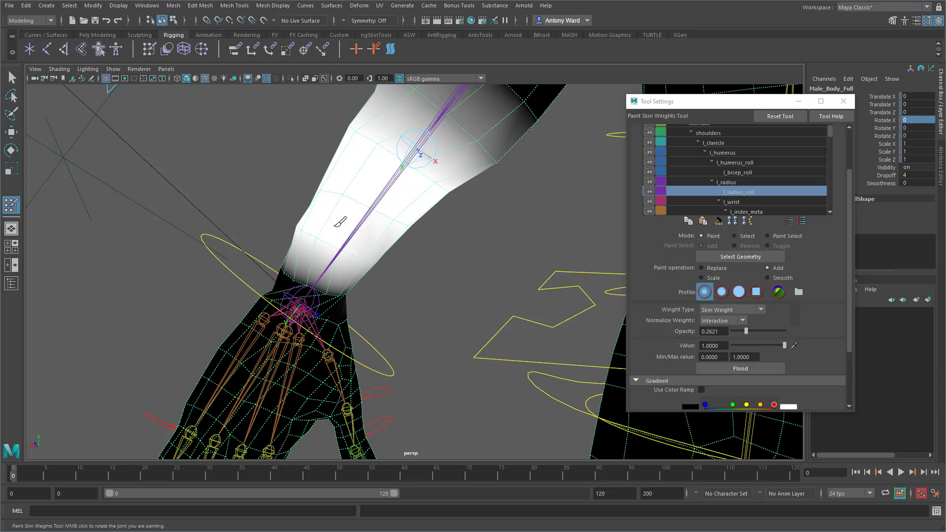
{"action": "mouse_move", "coordinate": [340, 222]}
{"action": "left_mouse_down"}
{"action": "mouse_move", "coordinate": [422, 249]}
{"action": "mouse_move", "coordinate": [443, 271]}
{"action": "mouse_move", "coordinate": [489, 253]}
{"action": "mouse_move", "coordinate": [500, 220]}
{"action": "left_mouse_up"}
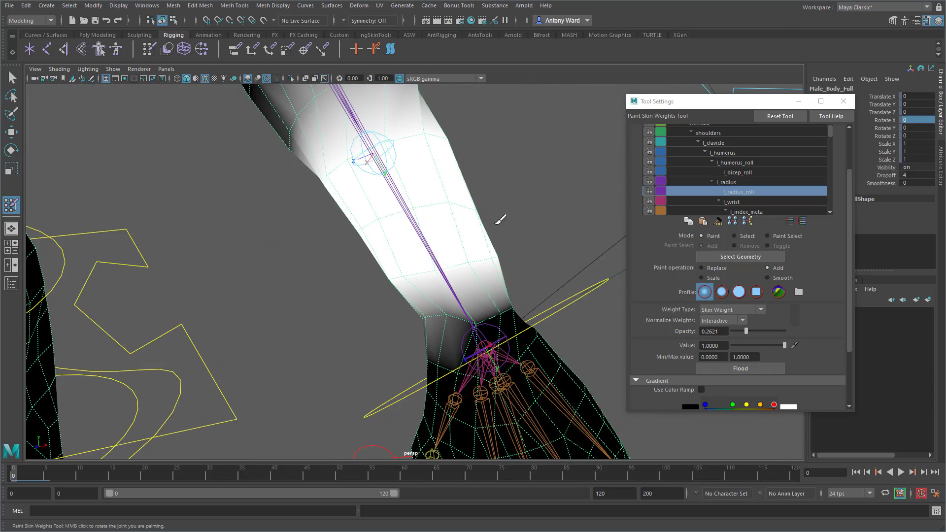
{"action": "mouse_move", "coordinate": [389, 261]}
{"action": "left_mouse_down", "text": "alt"}
{"action": "mouse_move", "coordinate": [442, 255]}
{"action": "mouse_move", "coordinate": [448, 232]}
{"action": "mouse_move", "coordinate": [429, 246]}
{"action": "mouse_move", "coordinate": [409, 296]}
{"action": "mouse_move", "coordinate": [402, 266]}
{"action": "mouse_move", "coordinate": [379, 275]}
{"action": "mouse_move", "coordinate": [392, 271]}
{"action": "left_mouse_up", "text": "alt"}
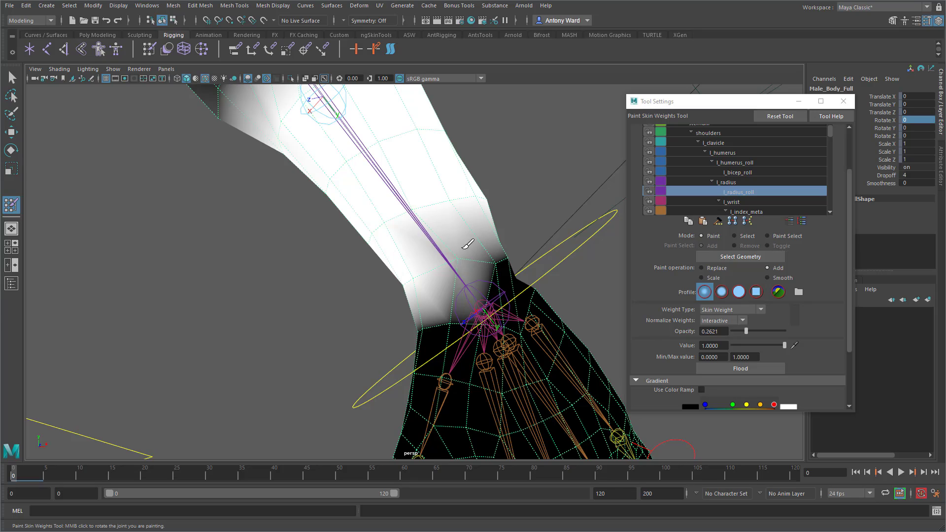
{"action": "mouse_move", "coordinate": [468, 243]}
{"action": "left_mouse_down"}
{"action": "mouse_move", "coordinate": [507, 226]}
{"action": "mouse_move", "coordinate": [503, 220]}
{"action": "mouse_move", "coordinate": [504, 258]}
{"action": "mouse_move", "coordinate": [392, 264]}
{"action": "mouse_move", "coordinate": [315, 231]}
{"action": "mouse_move", "coordinate": [318, 247]}
{"action": "mouse_move", "coordinate": [306, 232]}
{"action": "mouse_move", "coordinate": [301, 251]}
{"action": "mouse_move", "coordinate": [383, 265]}
{"action": "mouse_move", "coordinate": [340, 266]}
{"action": "mouse_move", "coordinate": [382, 259]}
{"action": "mouse_move", "coordinate": [439, 273]}
{"action": "mouse_move", "coordinate": [381, 249]}
{"action": "mouse_move", "coordinate": [454, 274]}
{"action": "mouse_move", "coordinate": [508, 252]}
{"action": "left_mouse_up"}
{"action": "mouse_move", "coordinate": [385, 225]}
{"action": "left_mouse_down"}
{"action": "mouse_move", "coordinate": [472, 282]}
{"action": "mouse_move", "coordinate": [433, 285]}
{"action": "mouse_move", "coordinate": [559, 300]}
{"action": "left_mouse_up"}
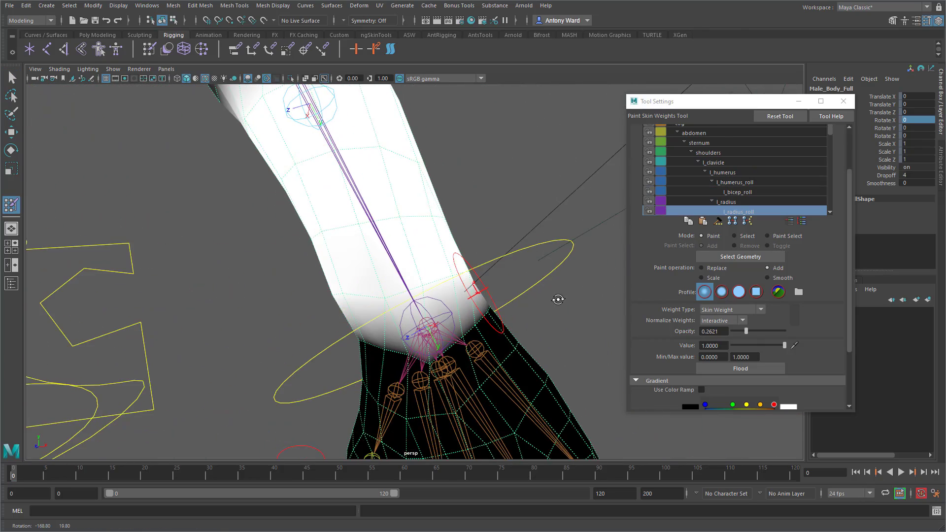
{"action": "left_click_drag", "start_coordinate": [455, 273], "coordinate": [334, 283]}
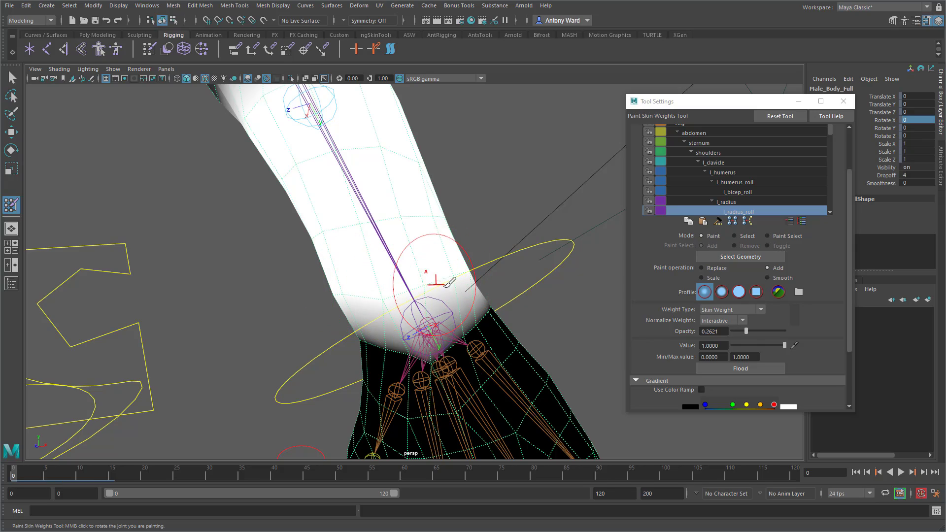
{"action": "right_click_drag", "start_coordinate": [443, 279], "coordinate": [335, 270], "text": "alt"}
{"action": "middle_click_drag", "start_coordinate": [335, 271], "coordinate": [340, 293], "text": "alt"}
{"action": "right_click_drag", "start_coordinate": [404, 283], "coordinate": [523, 276], "text": "alt"}
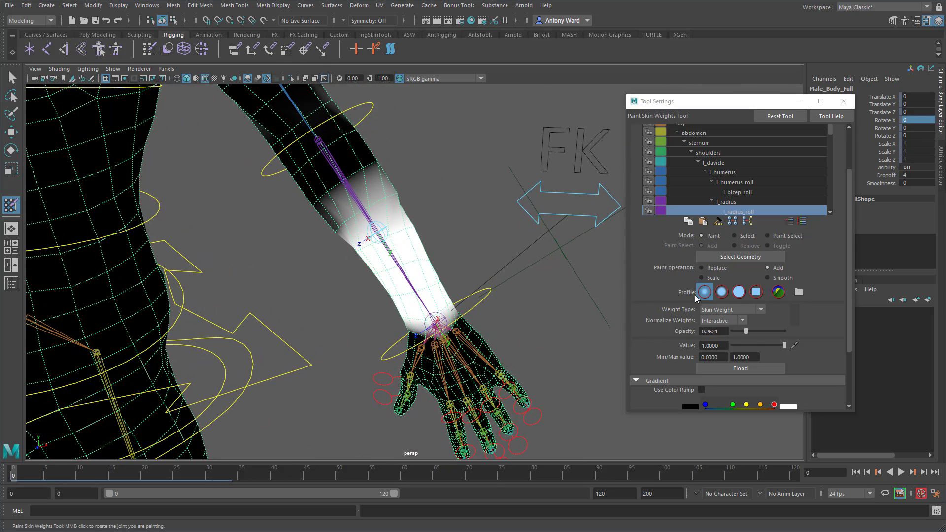
Smooth the l_radius_roll weights from the mid forearm toward the elbow at opacity 1.0000, switching to the solid round brush profile
{"action": "left_click", "coordinate": [767, 277]}
{"action": "left_click_drag", "start_coordinate": [756, 330], "coordinate": [772, 331]}
{"action": "middle_click_drag", "start_coordinate": [377, 230], "coordinate": [383, 238], "text": "alt"}
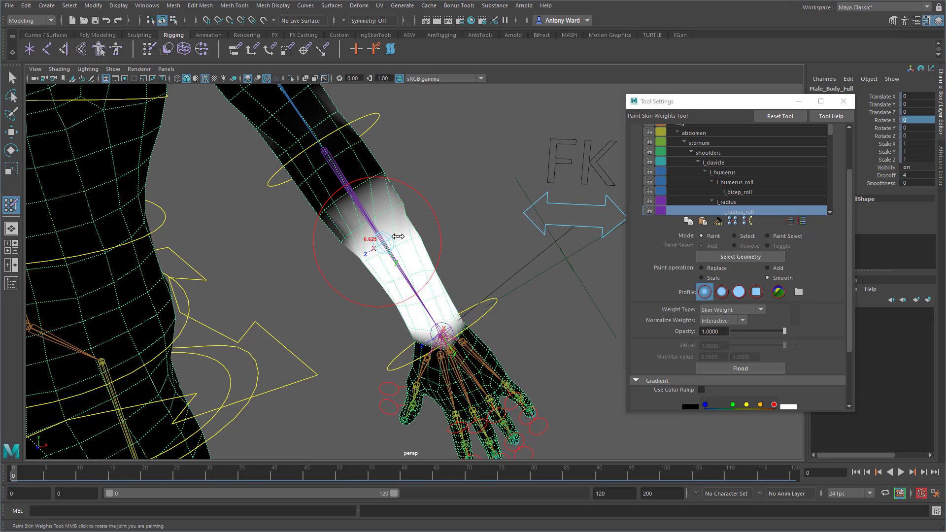
{"action": "mouse_move", "coordinate": [398, 237]}
{"action": "left_mouse_down"}
{"action": "mouse_move", "coordinate": [365, 203]}
{"action": "mouse_move", "coordinate": [344, 229]}
{"action": "mouse_move", "coordinate": [367, 217]}
{"action": "mouse_move", "coordinate": [338, 210]}
{"action": "mouse_move", "coordinate": [365, 215]}
{"action": "mouse_move", "coordinate": [389, 197]}
{"action": "mouse_move", "coordinate": [415, 205]}
{"action": "mouse_move", "coordinate": [367, 240]}
{"action": "left_mouse_up"}
{"action": "left_click", "coordinate": [739, 292]}
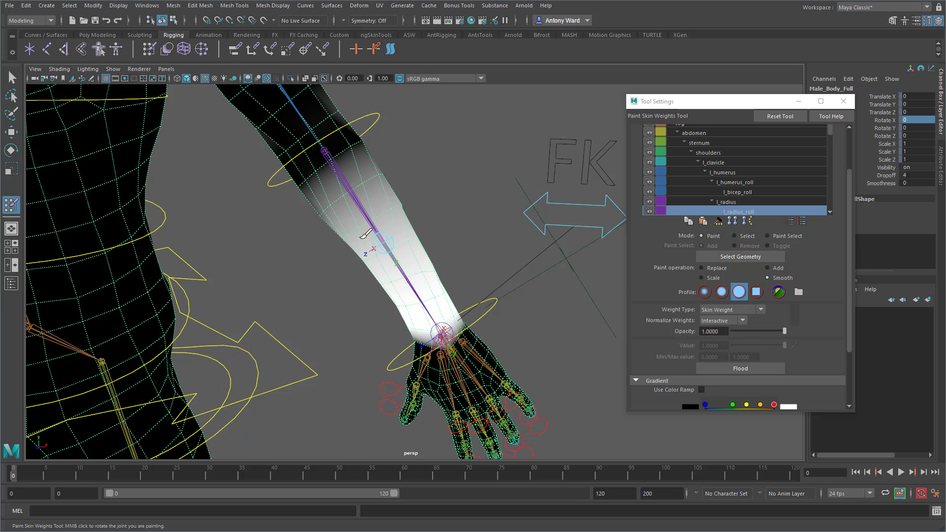
{"action": "left_click_drag", "start_coordinate": [507, 268], "coordinate": [382, 187], "text": "alt"}
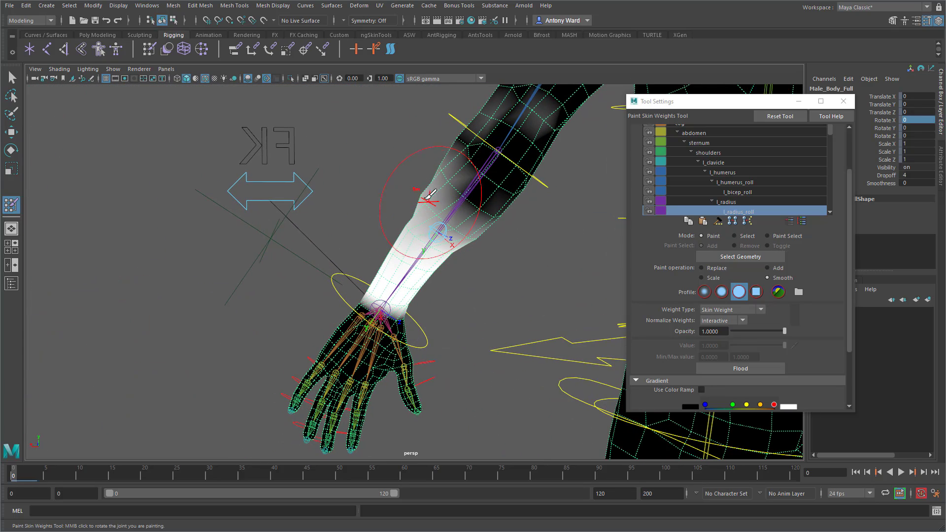
{"action": "mouse_move", "coordinate": [468, 228]}
{"action": "left_mouse_down"}
{"action": "mouse_move", "coordinate": [486, 207]}
{"action": "mouse_move", "coordinate": [473, 250]}
{"action": "mouse_move", "coordinate": [508, 272]}
{"action": "mouse_move", "coordinate": [443, 233]}
{"action": "mouse_move", "coordinate": [464, 213]}
{"action": "mouse_move", "coordinate": [512, 236]}
{"action": "left_mouse_up"}
Replace the stray l_radius_roll weights above the left elbow with a value of 0
{"action": "left_click", "coordinate": [717, 268]}
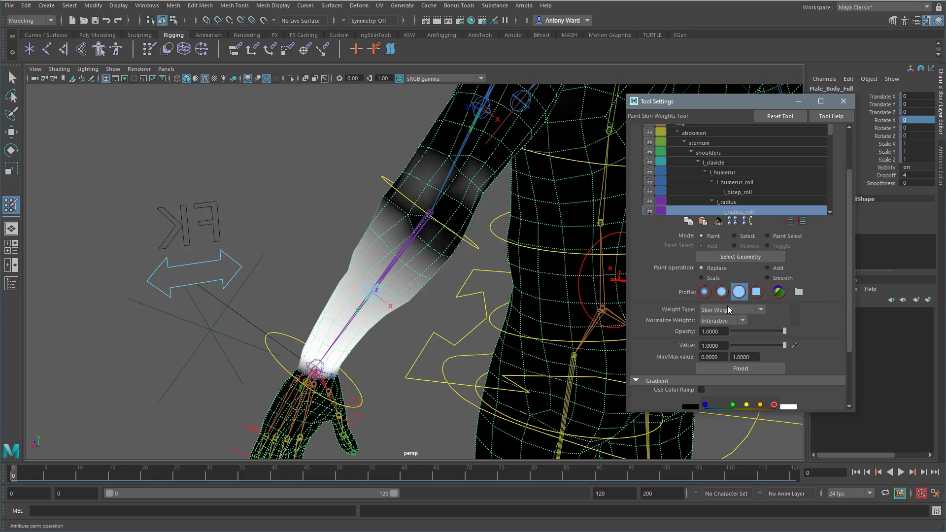
{"action": "left_click_drag", "start_coordinate": [746, 346], "coordinate": [729, 346]}
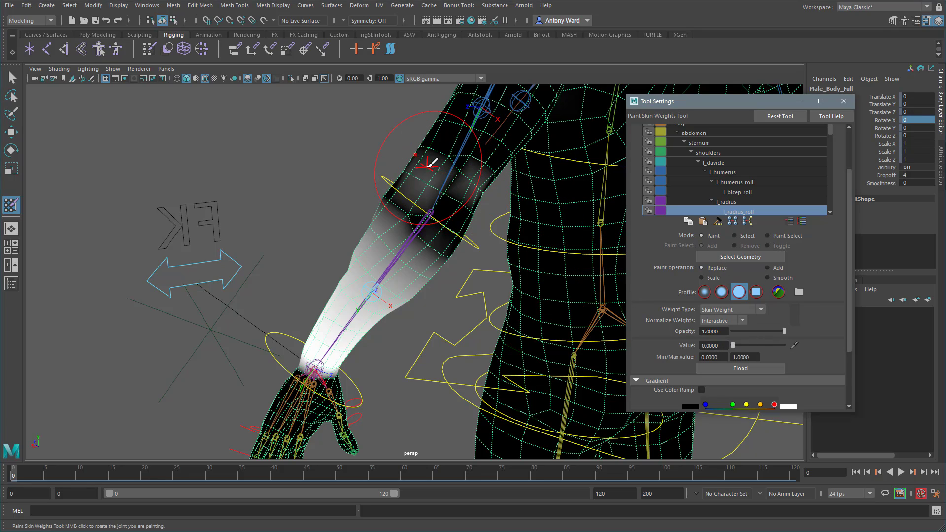
{"action": "left_click_drag", "start_coordinate": [433, 153], "coordinate": [442, 153]}
{"action": "left_click_drag", "start_coordinate": [376, 187], "coordinate": [260, 237], "text": "alt"}
{"action": "right_click_drag", "start_coordinate": [348, 238], "coordinate": [368, 242], "text": "alt"}
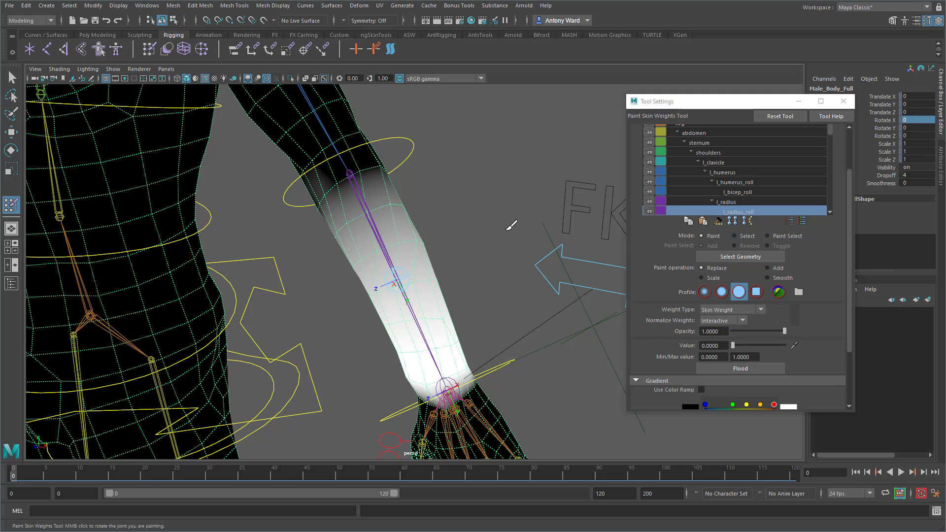
Select the l_radius influence and replace its stray weights around the left wrist with a value of 0
{"action": "right_click_drag", "start_coordinate": [378, 235], "coordinate": [378, 211]}
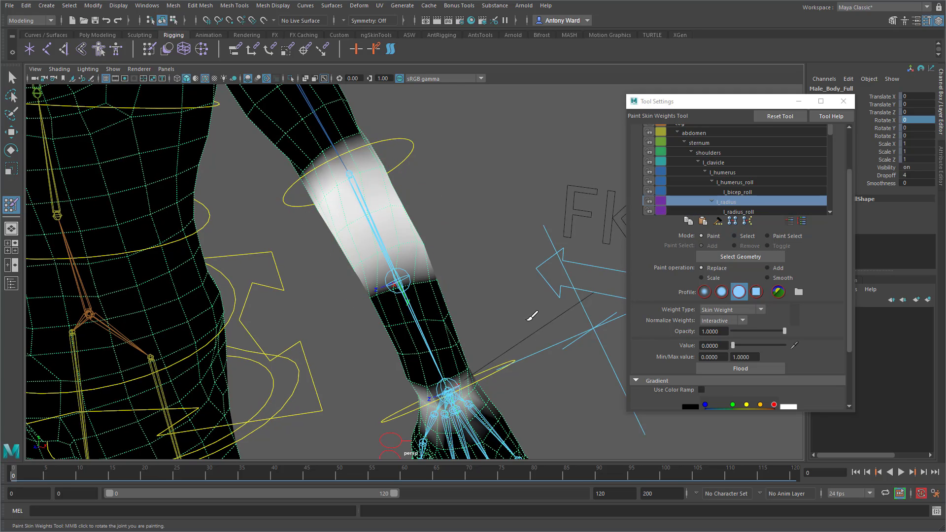
{"action": "middle_click_drag", "start_coordinate": [460, 389], "coordinate": [472, 334], "text": "alt"}
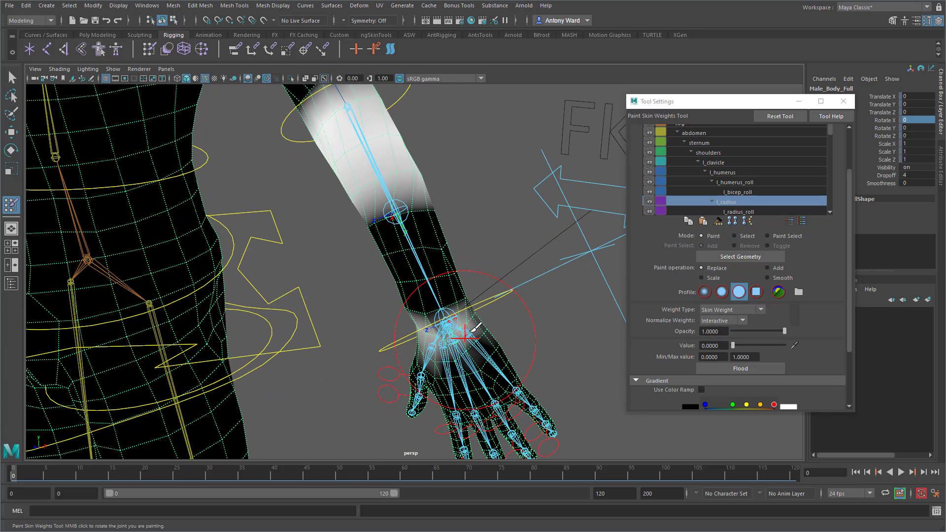
{"action": "left_click_drag", "start_coordinate": [473, 327], "coordinate": [522, 321], "text": "alt"}
Smooth the l_radius weights on all sides from the left mid forearm toward the wrist at opacity 1.0000
{"action": "left_click", "coordinate": [785, 278]}
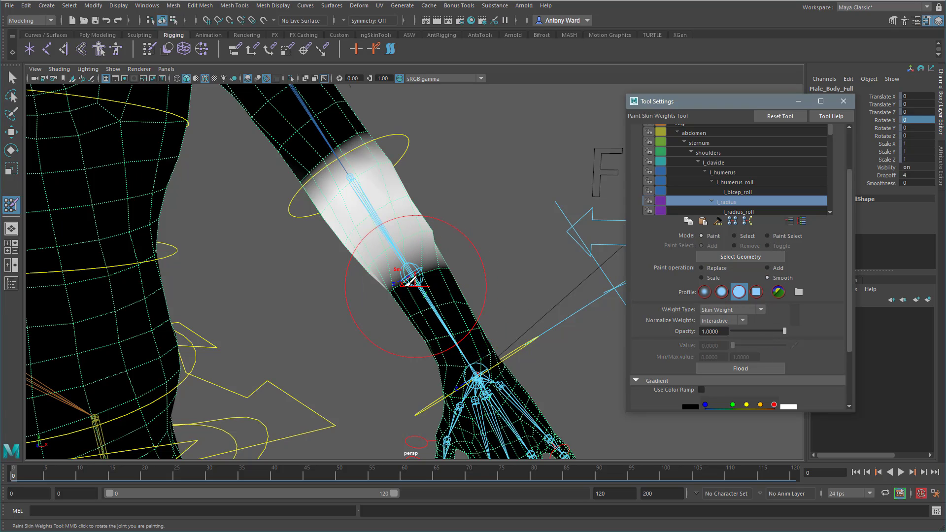
{"action": "mouse_move", "coordinate": [403, 281]}
{"action": "left_mouse_down"}
{"action": "mouse_move", "coordinate": [438, 250]}
{"action": "mouse_move", "coordinate": [422, 247]}
{"action": "mouse_move", "coordinate": [438, 256]}
{"action": "mouse_move", "coordinate": [433, 270]}
{"action": "mouse_move", "coordinate": [457, 249]}
{"action": "mouse_move", "coordinate": [442, 285]}
{"action": "mouse_move", "coordinate": [334, 289]}
{"action": "mouse_move", "coordinate": [375, 249]}
{"action": "mouse_move", "coordinate": [395, 260]}
{"action": "mouse_move", "coordinate": [363, 271]}
{"action": "mouse_move", "coordinate": [416, 285]}
{"action": "left_mouse_up"}
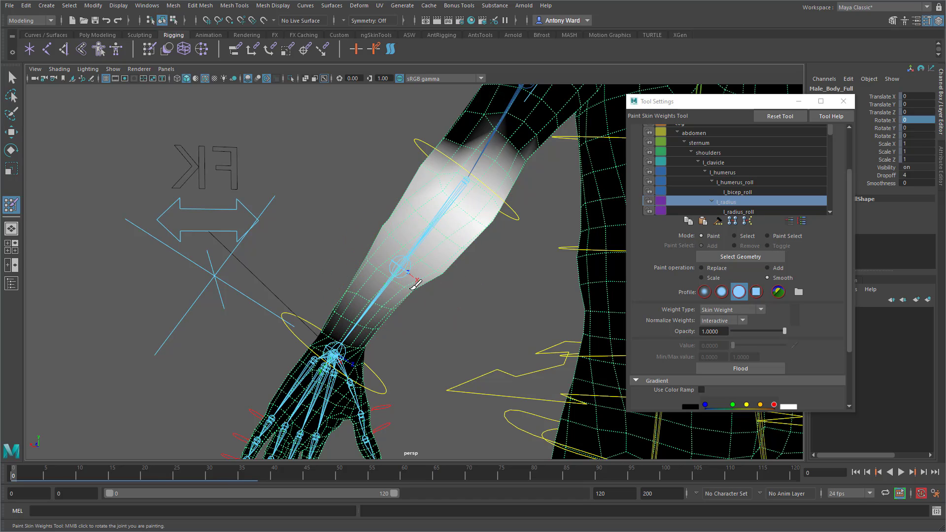
{"action": "mouse_move", "coordinate": [372, 258]}
{"action": "left_mouse_down", "text": "alt"}
{"action": "mouse_move", "coordinate": [415, 299]}
{"action": "mouse_move", "coordinate": [548, 290]}
{"action": "mouse_move", "coordinate": [537, 283]}
{"action": "left_mouse_up", "text": "alt"}
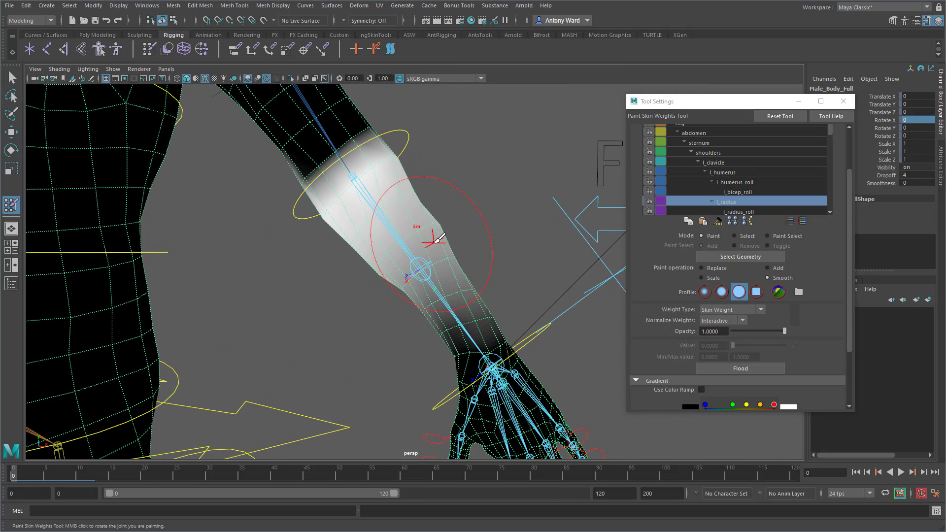
{"action": "mouse_move", "coordinate": [418, 271]}
{"action": "left_mouse_down", "text": "alt"}
{"action": "mouse_move", "coordinate": [418, 262]}
{"action": "mouse_move", "coordinate": [345, 271]}
{"action": "mouse_move", "coordinate": [298, 262]}
{"action": "left_mouse_up", "text": "alt"}
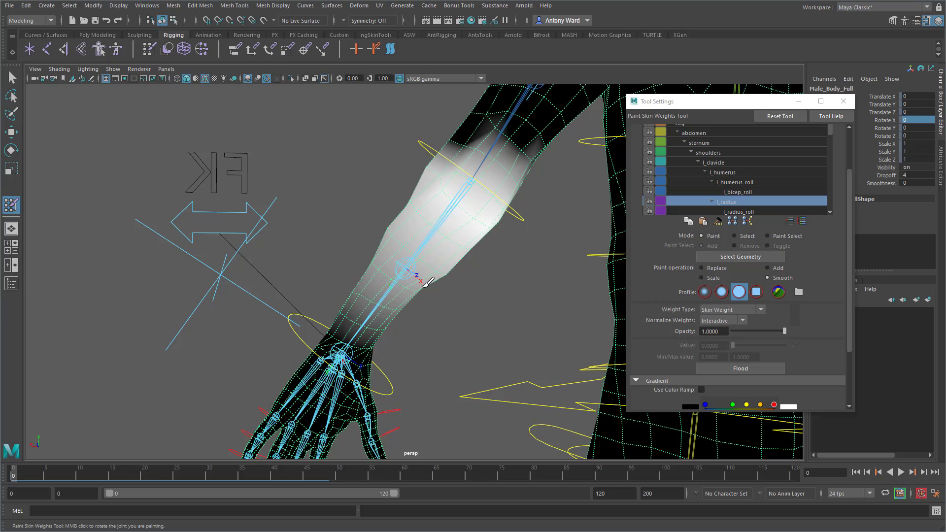
{"action": "left_click_drag", "start_coordinate": [427, 282], "coordinate": [574, 274], "text": "alt"}
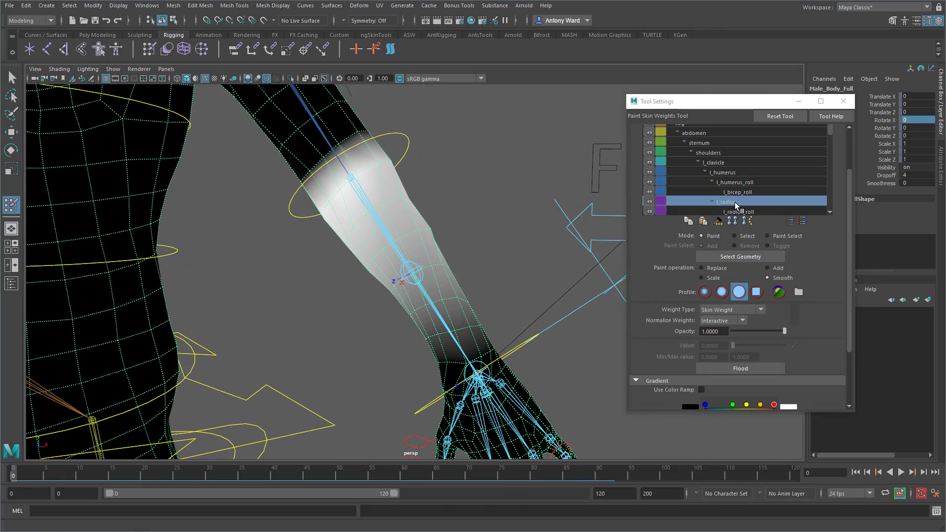
Replace the stray l_bicep_roll weights around the middle of the left forearm with a value of 0
{"action": "left_click", "coordinate": [745, 191]}
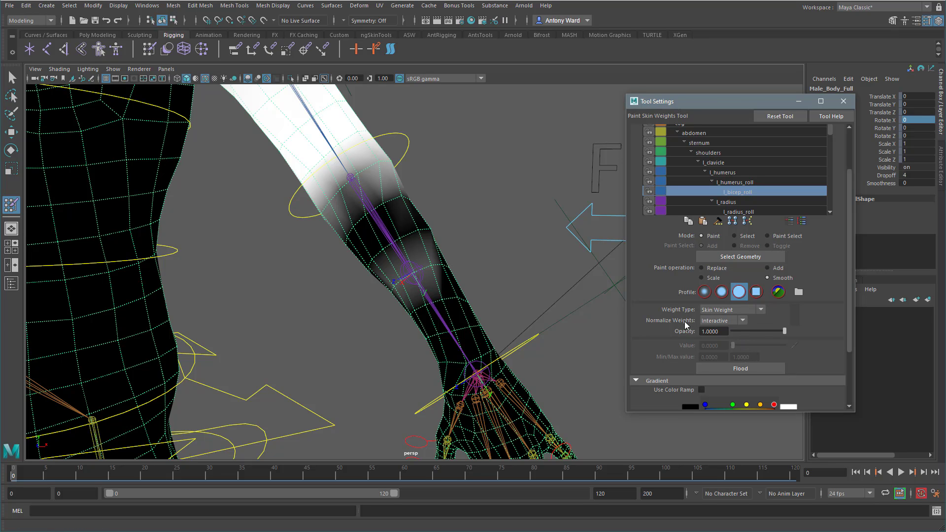
{"action": "left_click", "coordinate": [723, 270]}
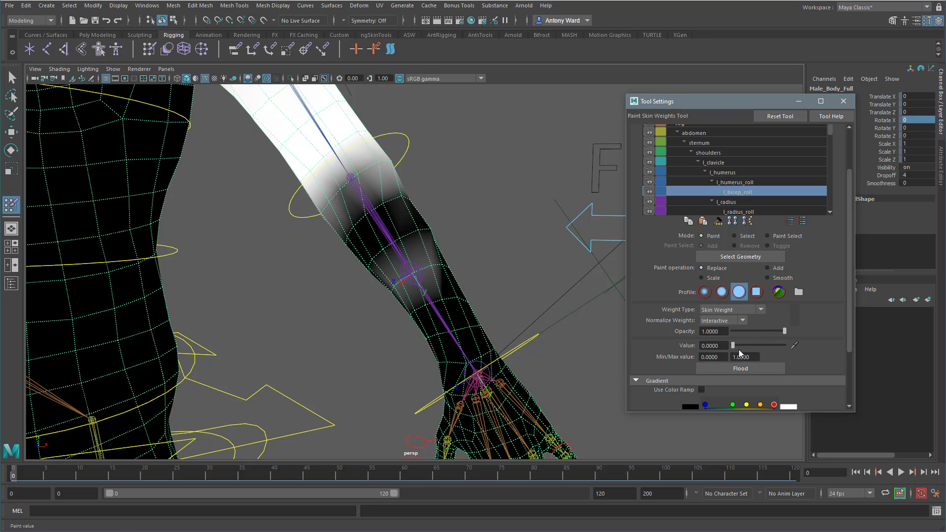
{"action": "mouse_move", "coordinate": [437, 281]}
{"action": "left_mouse_down"}
{"action": "mouse_move", "coordinate": [338, 295]}
{"action": "mouse_move", "coordinate": [376, 261]}
{"action": "mouse_move", "coordinate": [411, 333]}
{"action": "mouse_move", "coordinate": [566, 325]}
{"action": "mouse_move", "coordinate": [557, 331]}
{"action": "left_mouse_up"}
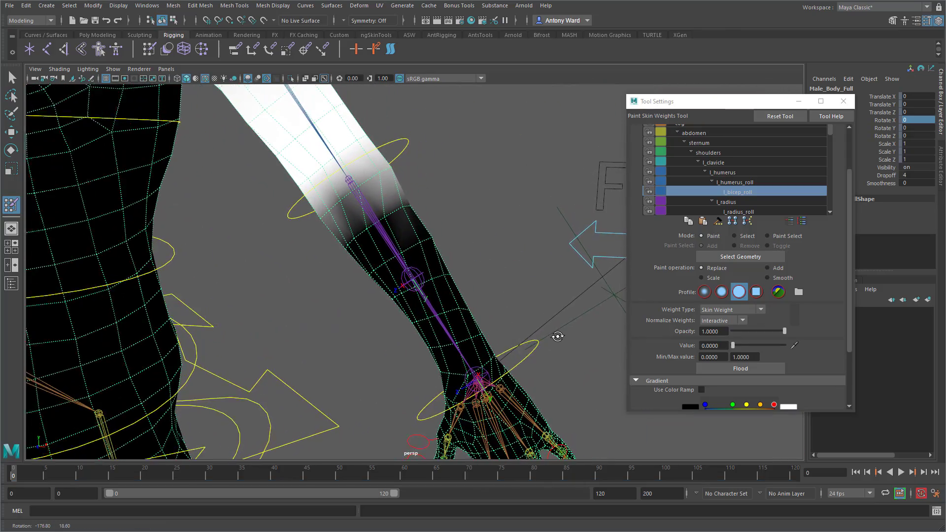
{"action": "right_click_drag", "start_coordinate": [557, 331], "coordinate": [575, 291], "text": "alt"}
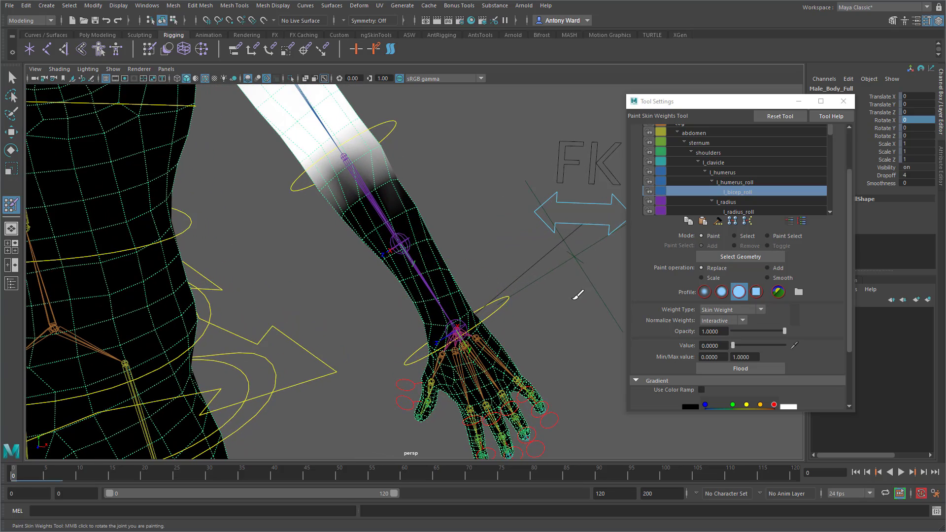
Compare the l_radius and l_radius_roll weights, and add l_radius weights to the left upper forearm at opacity 0.0583 and value 1.0000
{"action": "left_click", "coordinate": [747, 199]}
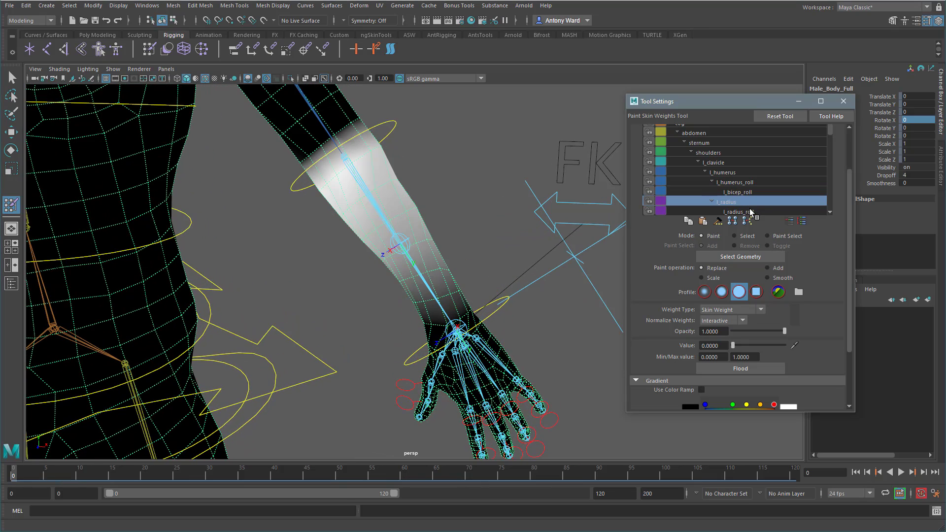
{"action": "left_click", "coordinate": [751, 211]}
{"action": "left_click_drag", "start_coordinate": [379, 302], "coordinate": [380, 303], "text": "alt"}
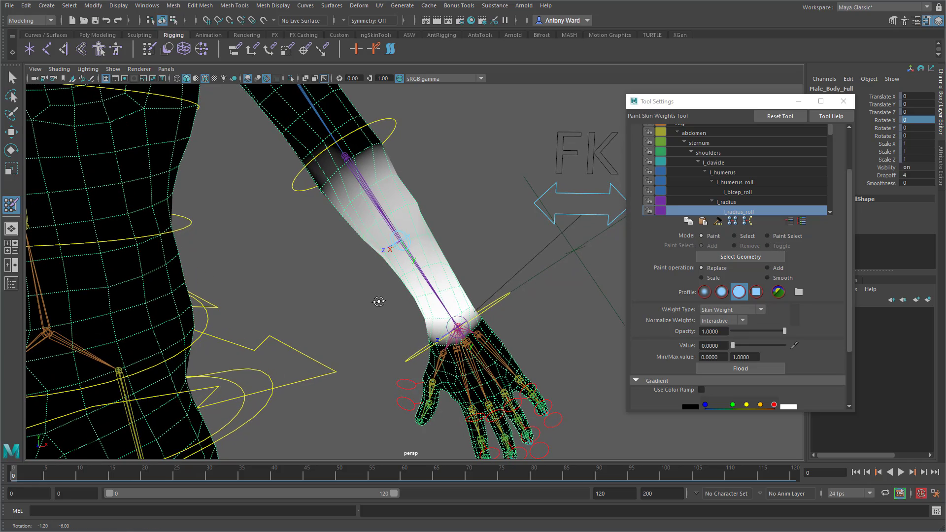
{"action": "left_click", "coordinate": [742, 202]}
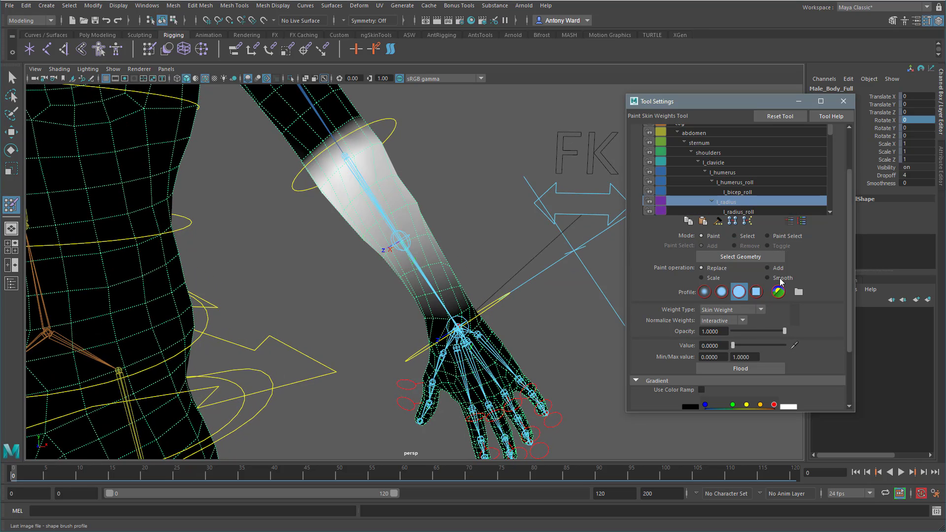
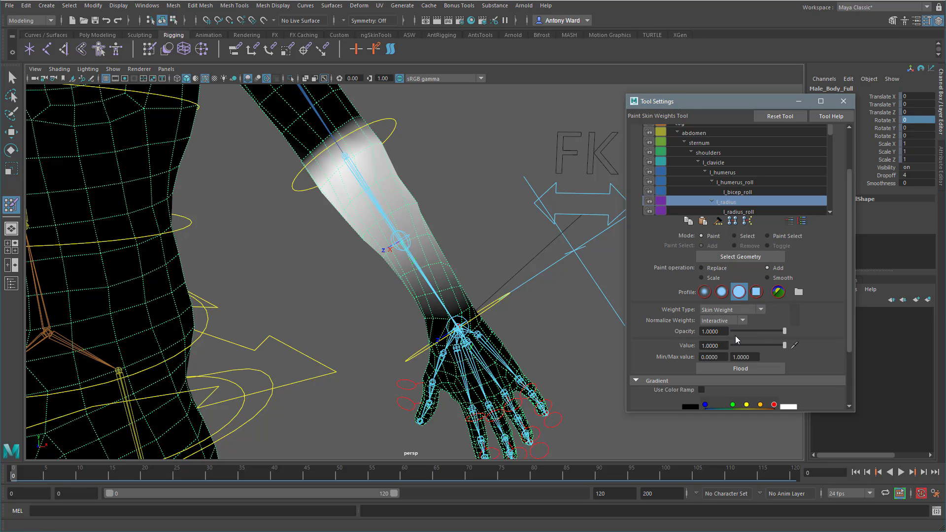
{"action": "left_click", "coordinate": [383, 208]}
{"action": "left_click", "coordinate": [386, 205]}
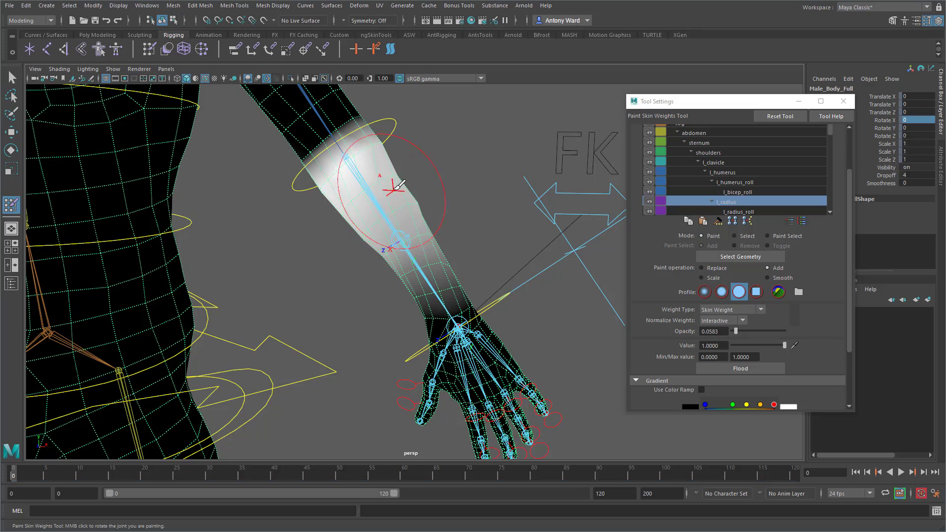
{"action": "left_click", "coordinate": [393, 191]}
{"action": "left_click", "coordinate": [395, 194]}
{"action": "left_click_drag", "start_coordinate": [394, 194], "coordinate": [349, 209], "text": "alt"}
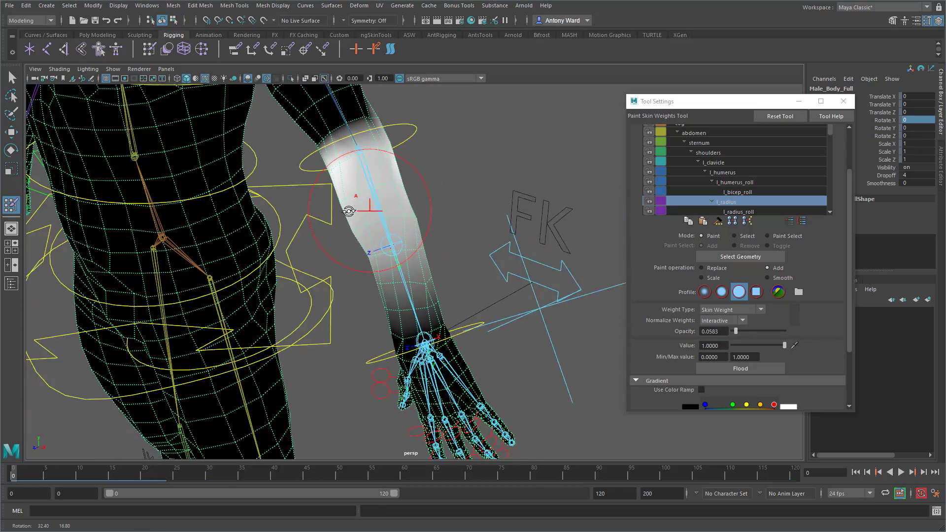
Build up the added l_radius weights around the inner and front sides of the left forearm down to its middle
{"action": "middle_click_drag", "start_coordinate": [349, 209], "coordinate": [352, 234], "text": "alt"}
{"action": "right_click_drag", "start_coordinate": [352, 233], "coordinate": [374, 232], "text": "alt"}
{"action": "mouse_move", "coordinate": [374, 232]}
{"action": "left_mouse_down", "text": "alt"}
{"action": "mouse_move", "coordinate": [389, 224]}
{"action": "mouse_move", "coordinate": [377, 226]}
{"action": "left_mouse_up", "text": "alt"}
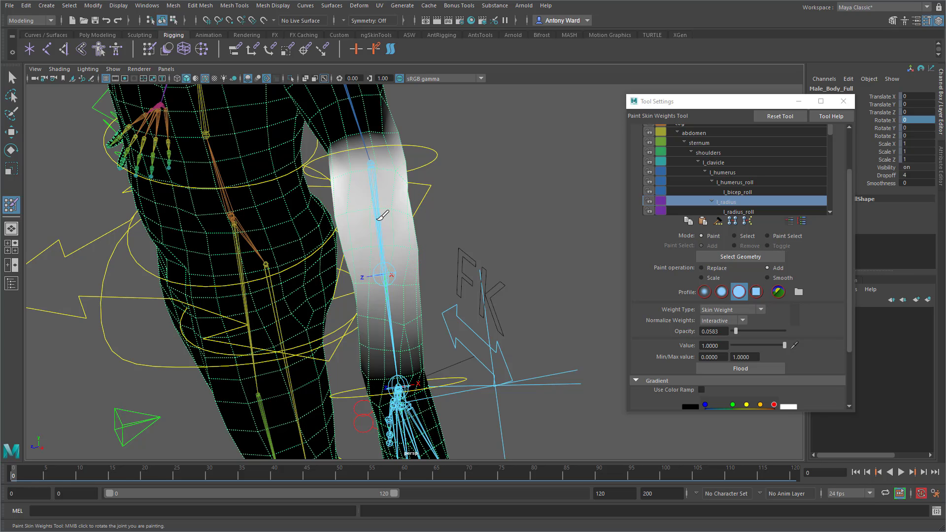
{"action": "left_click", "coordinate": [391, 209]}
{"action": "mouse_move", "coordinate": [390, 210]}
{"action": "left_mouse_down", "text": "alt"}
{"action": "mouse_move", "coordinate": [327, 225]}
{"action": "mouse_move", "coordinate": [422, 217]}
{"action": "mouse_move", "coordinate": [472, 251]}
{"action": "mouse_move", "coordinate": [548, 266]}
{"action": "left_mouse_up", "text": "alt"}
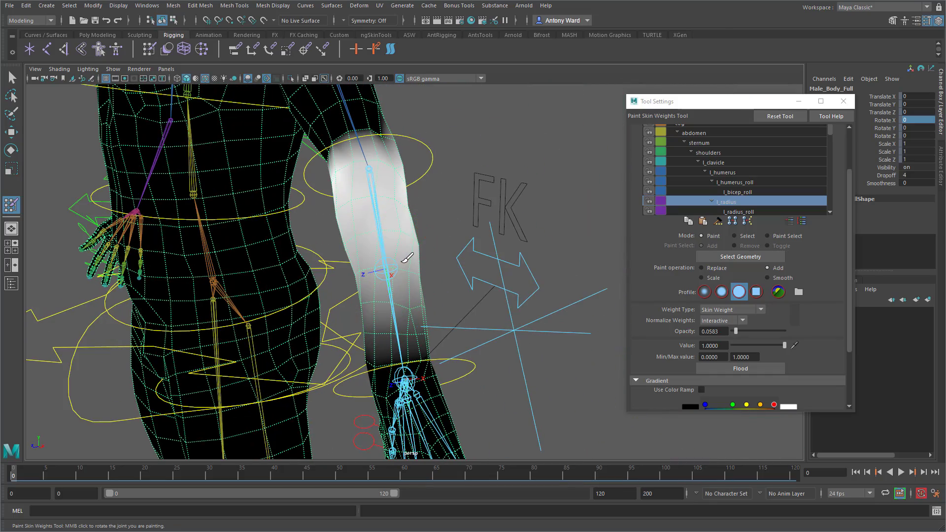
{"action": "key", "text": "f"}
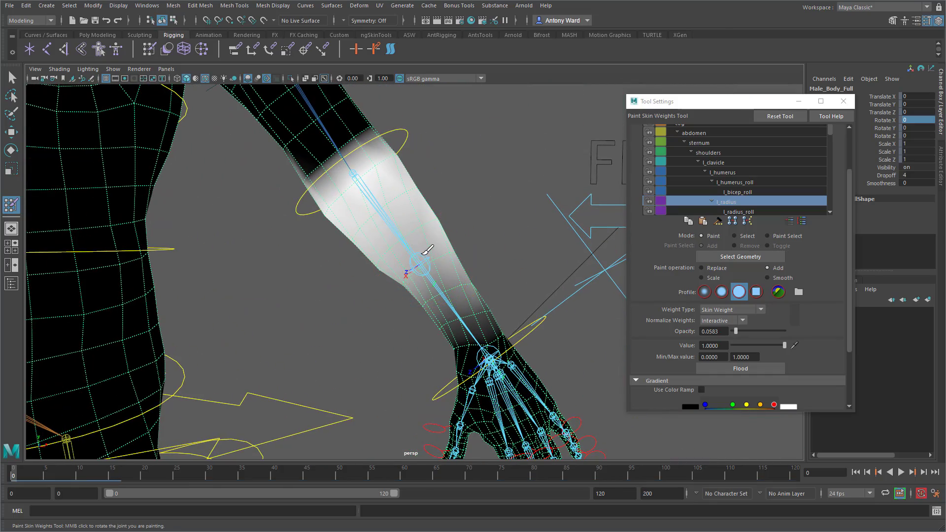
{"action": "left_click_drag", "start_coordinate": [403, 271], "coordinate": [434, 278], "text": "alt"}
{"action": "left_click_drag", "start_coordinate": [391, 244], "coordinate": [450, 237], "text": "alt"}
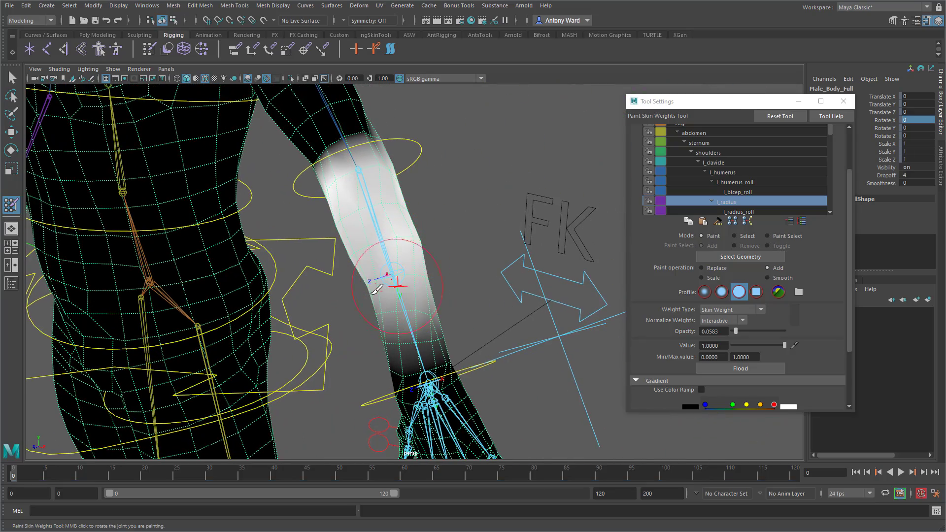
{"action": "left_click_drag", "start_coordinate": [408, 280], "coordinate": [430, 271], "text": "alt"}
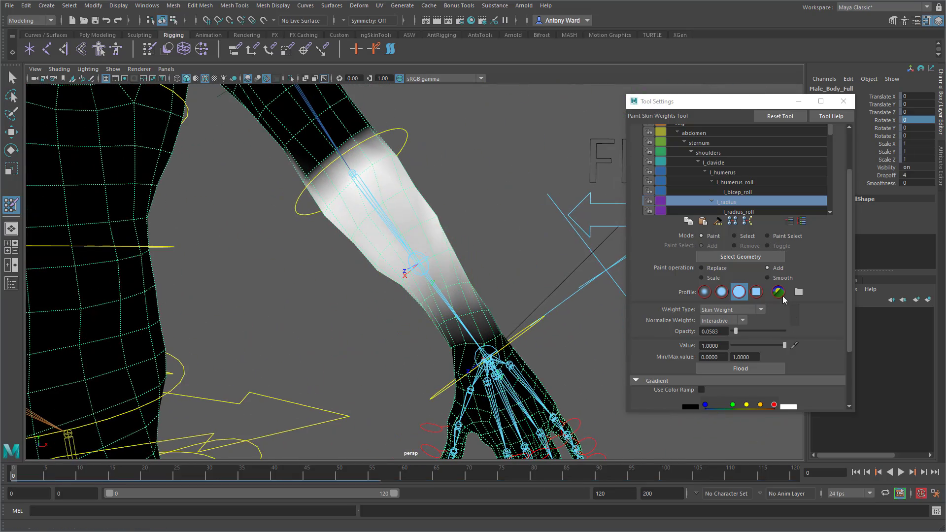
Smooth the newly added l_radius weights around the left mid forearm with the opacity raised to 1.0000
{"action": "left_click", "coordinate": [776, 278]}
{"action": "left_click_drag", "start_coordinate": [735, 331], "coordinate": [791, 331]}
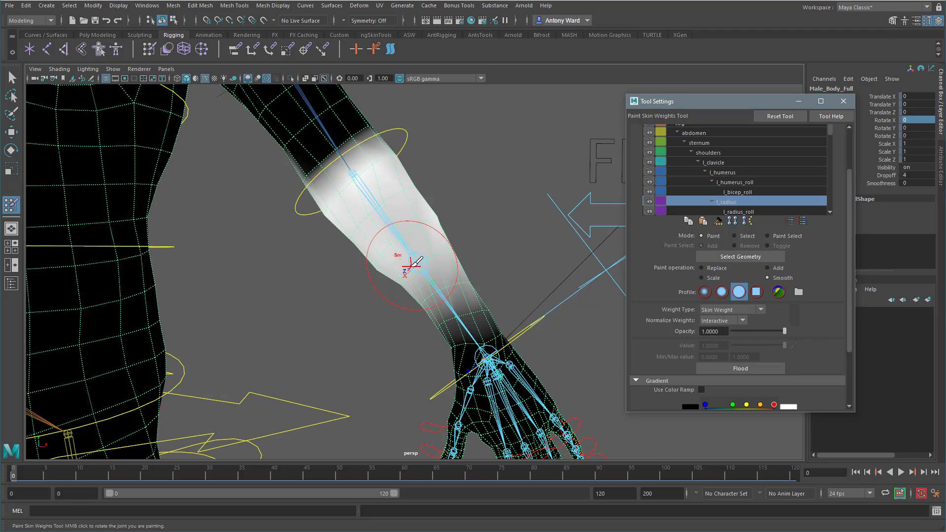
{"action": "left_click_drag", "start_coordinate": [413, 265], "coordinate": [421, 261]}
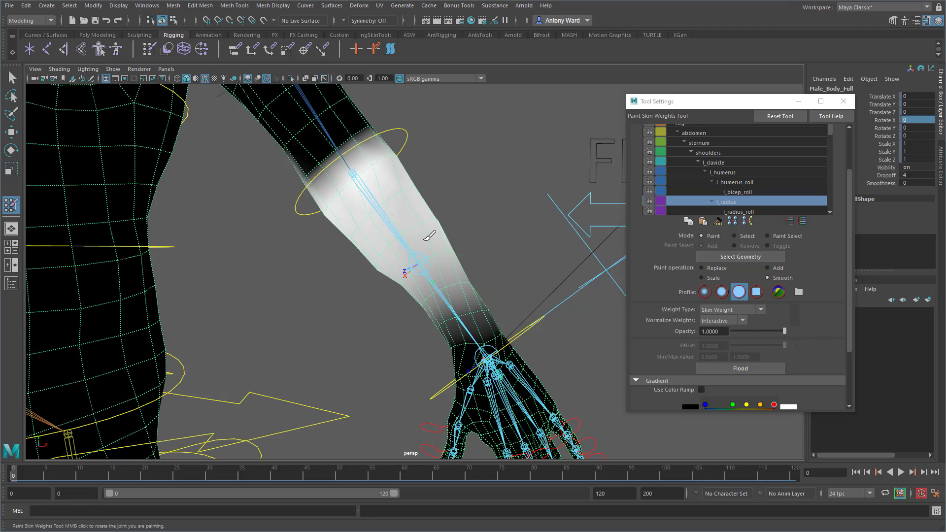
{"action": "left_click_drag", "start_coordinate": [456, 243], "coordinate": [433, 256], "text": "alt"}
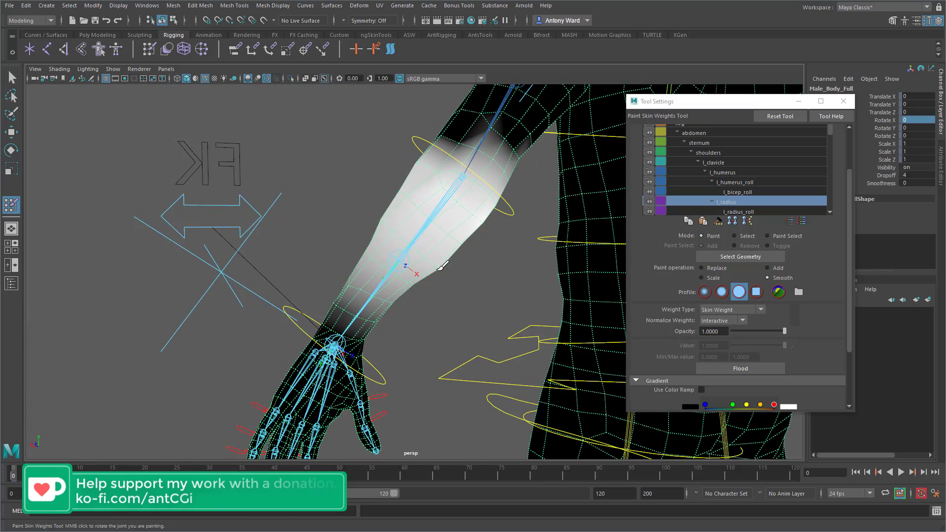
{"action": "mouse_move", "coordinate": [439, 288]}
{"action": "left_mouse_down", "text": "alt"}
{"action": "mouse_move", "coordinate": [392, 282]}
{"action": "mouse_move", "coordinate": [486, 321]}
{"action": "mouse_move", "coordinate": [561, 317]}
{"action": "mouse_move", "coordinate": [518, 337]}
{"action": "mouse_move", "coordinate": [413, 323]}
{"action": "mouse_move", "coordinate": [492, 276]}
{"action": "mouse_move", "coordinate": [418, 319]}
{"action": "mouse_move", "coordinate": [486, 281]}
{"action": "mouse_move", "coordinate": [506, 281]}
{"action": "mouse_move", "coordinate": [406, 241]}
{"action": "mouse_move", "coordinate": [497, 334]}
{"action": "mouse_move", "coordinate": [490, 317]}
{"action": "mouse_move", "coordinate": [480, 323]}
{"action": "mouse_move", "coordinate": [495, 318]}
{"action": "mouse_move", "coordinate": [469, 324]}
{"action": "left_mouse_up", "text": "alt"}
Rotate the left wrist FK control to about 76.5 degrees on its Y axis to test the forearm twist
{"action": "key", "text": "w"}
{"action": "left_click", "coordinate": [495, 335]}
{"action": "key", "text": "e"}
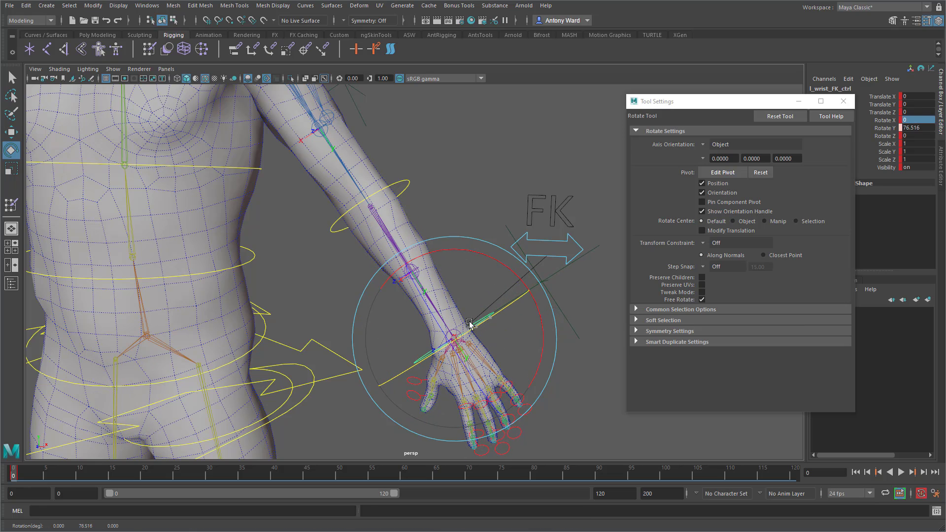
Resume painting skin weights on the body mesh, adding l_radius weights to the front of the left upper forearm at opacity 0.1068
{"action": "left_click", "coordinate": [166, 232]}
{"action": "left_click", "coordinate": [12, 207]}
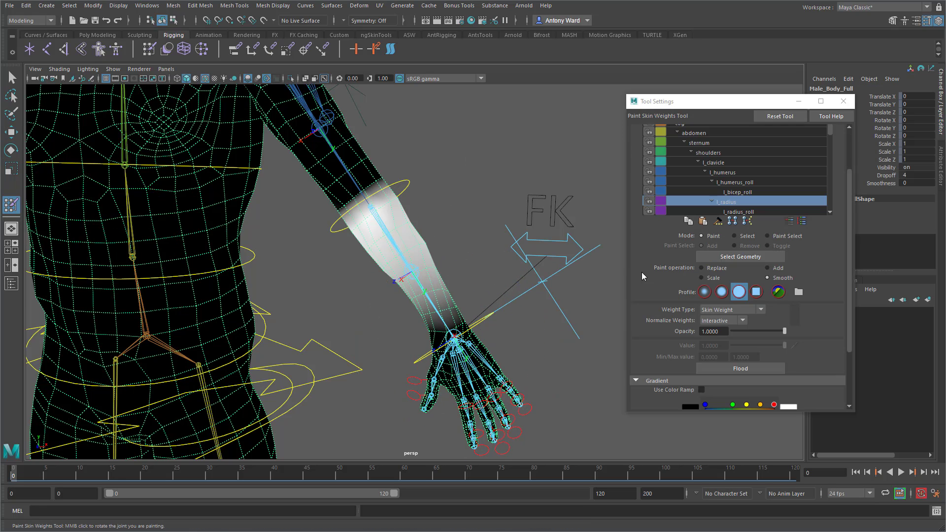
{"action": "scroll", "coordinate": [622, 270], "scroll_direction": "up", "scroll_amount": 5}
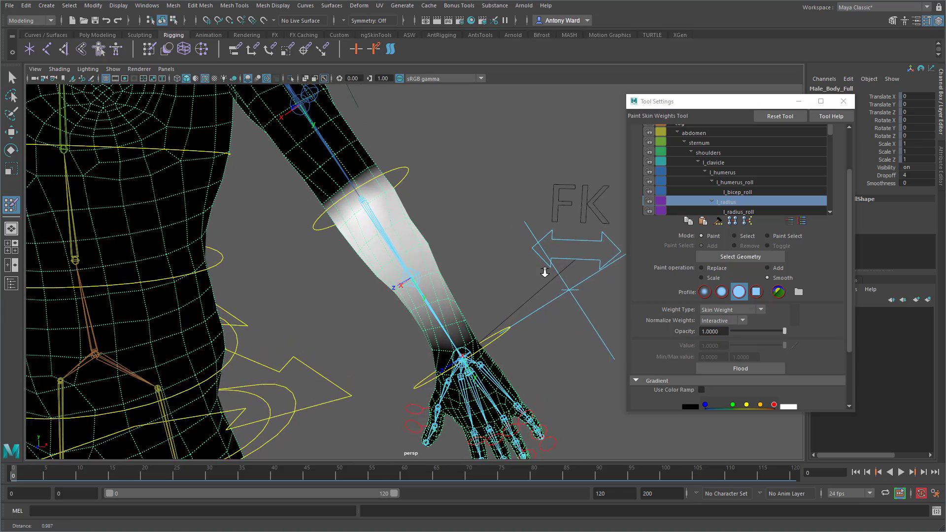
{"action": "left_click", "coordinate": [771, 268]}
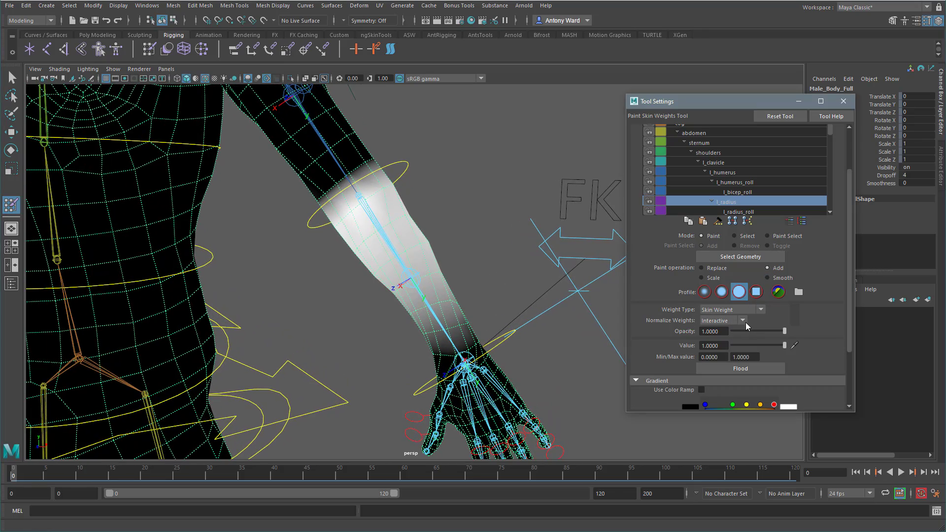
{"action": "scroll", "coordinate": [389, 230], "scroll_direction": "up", "scroll_amount": 3}
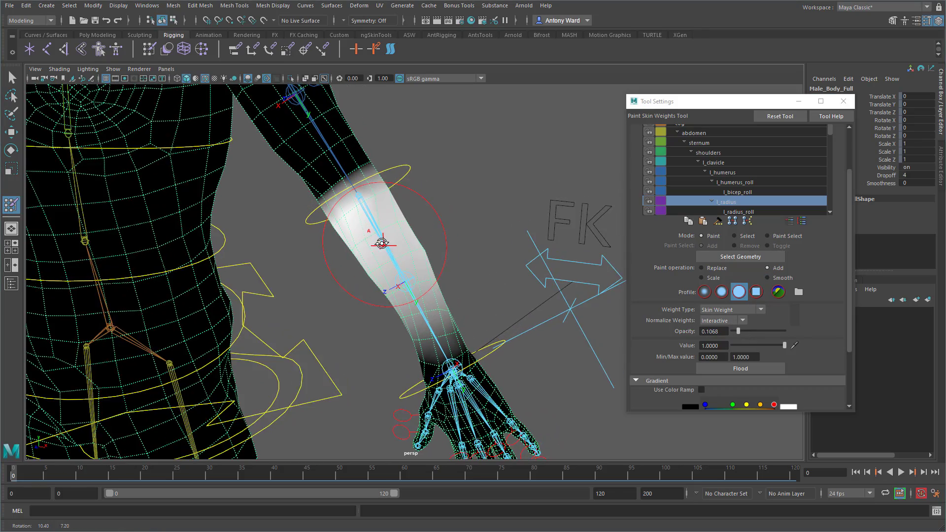
{"action": "left_click_drag", "start_coordinate": [395, 242], "coordinate": [379, 243]}
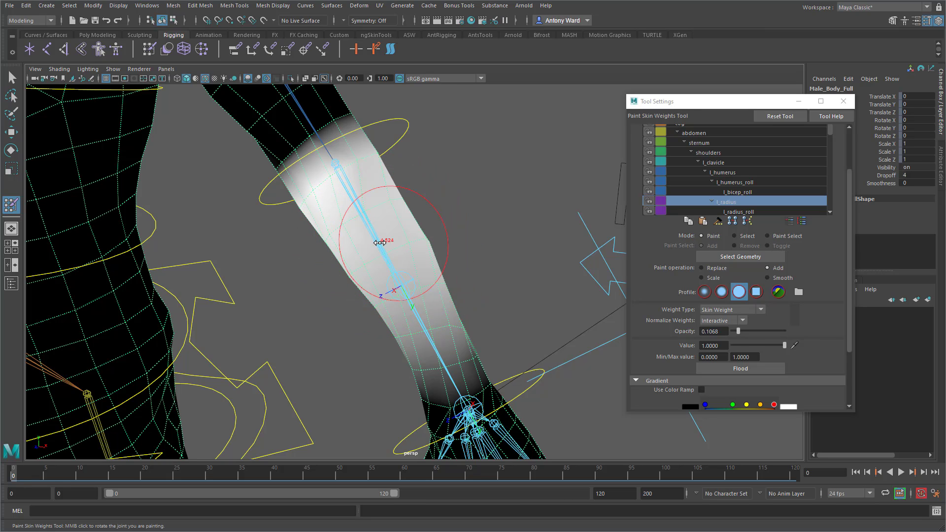
{"action": "left_click", "coordinate": [387, 218]}
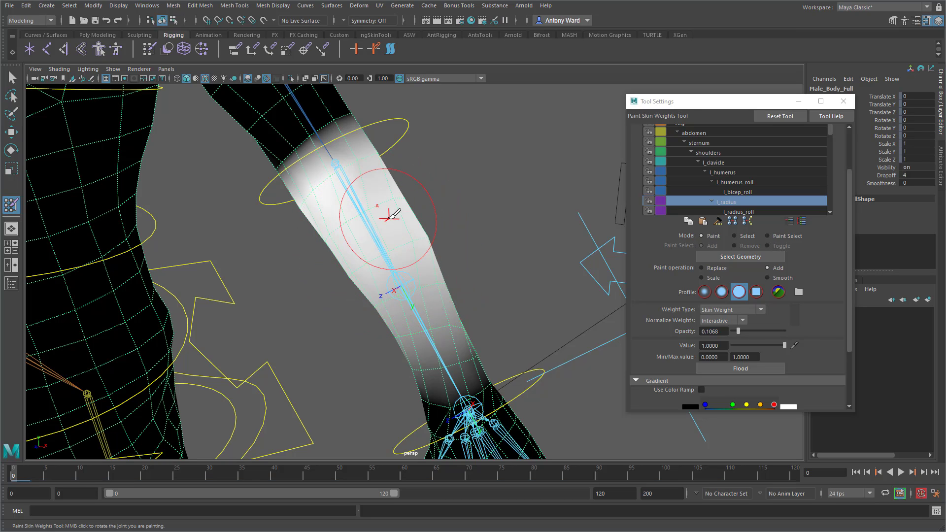
{"action": "left_click", "coordinate": [369, 229]}
Add more l_radius weights around the back and sides of the left forearm at opacity 0.1068
{"action": "left_click_drag", "start_coordinate": [413, 229], "coordinate": [299, 224], "text": "alt"}
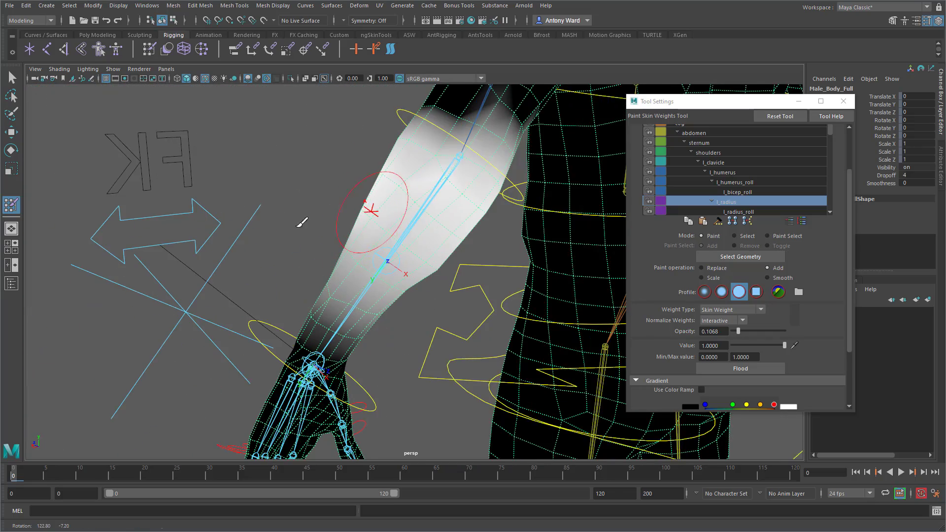
{"action": "left_click", "coordinate": [384, 198]}
{"action": "left_click", "coordinate": [408, 221]}
{"action": "left_click_drag", "start_coordinate": [428, 267], "coordinate": [517, 268], "text": "alt"}
{"action": "left_click", "coordinate": [446, 252]}
{"action": "left_click", "coordinate": [453, 255]}
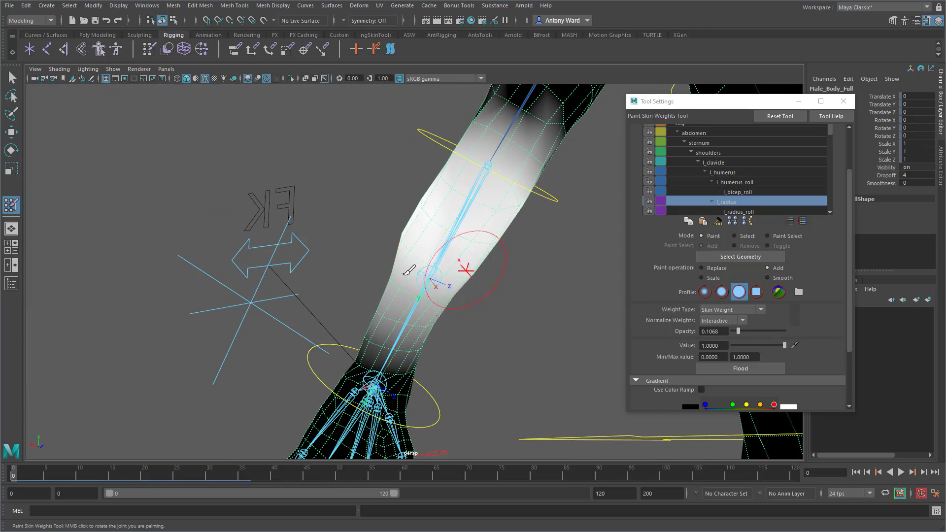
{"action": "mouse_move", "coordinate": [409, 271]}
{"action": "left_mouse_down", "text": "alt"}
{"action": "mouse_move", "coordinate": [591, 295]}
{"action": "mouse_move", "coordinate": [433, 256]}
{"action": "left_mouse_up", "text": "alt"}
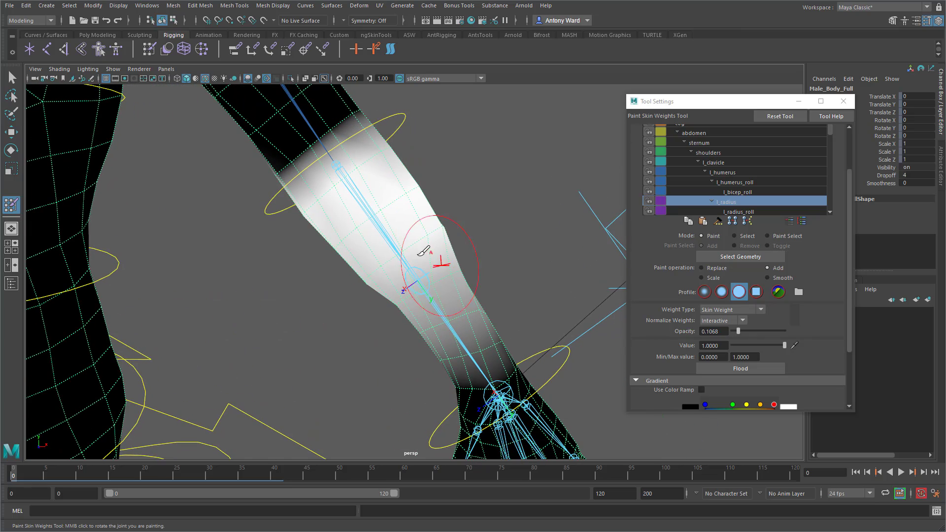
Smooth the l_radius weights around the left mid forearm at opacity 0.1068
{"action": "left_click", "coordinate": [365, 250]}
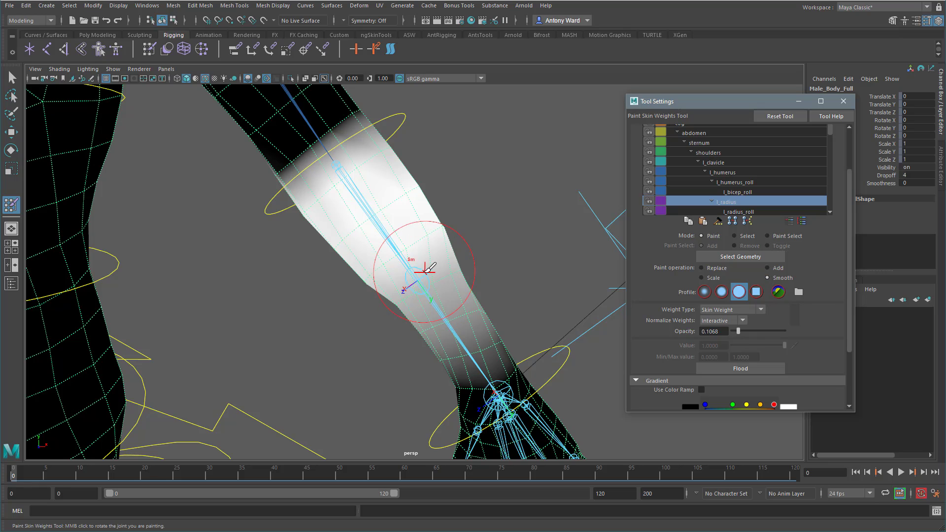
{"action": "left_click", "coordinate": [390, 280]}
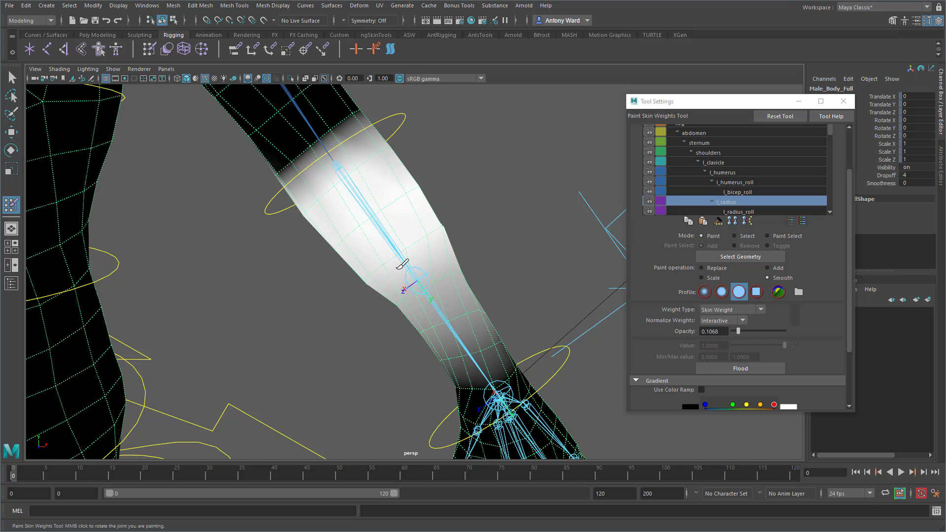
{"action": "left_click_drag", "start_coordinate": [388, 280], "coordinate": [373, 240], "text": "alt"}
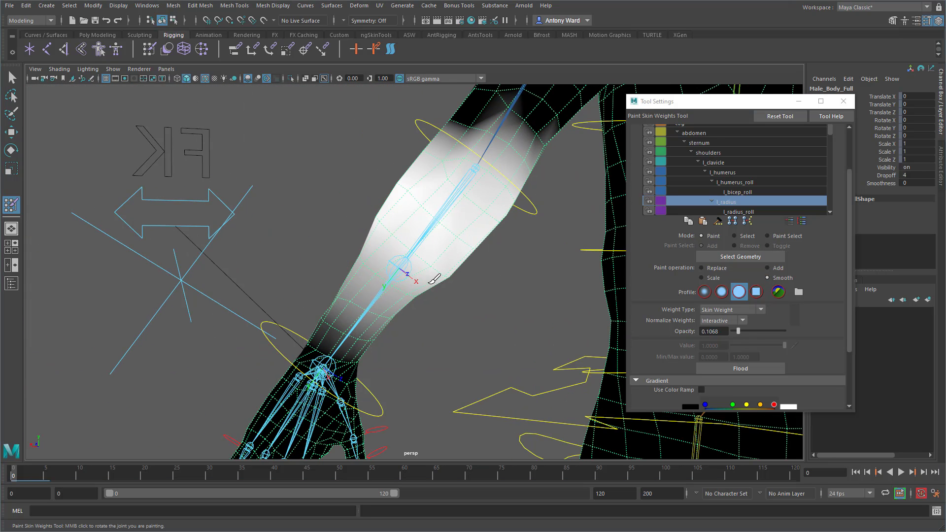
Smooth the l_radius_roll weights around the left mid forearm at opacity 1.0000
{"action": "left_click", "coordinate": [757, 210]}
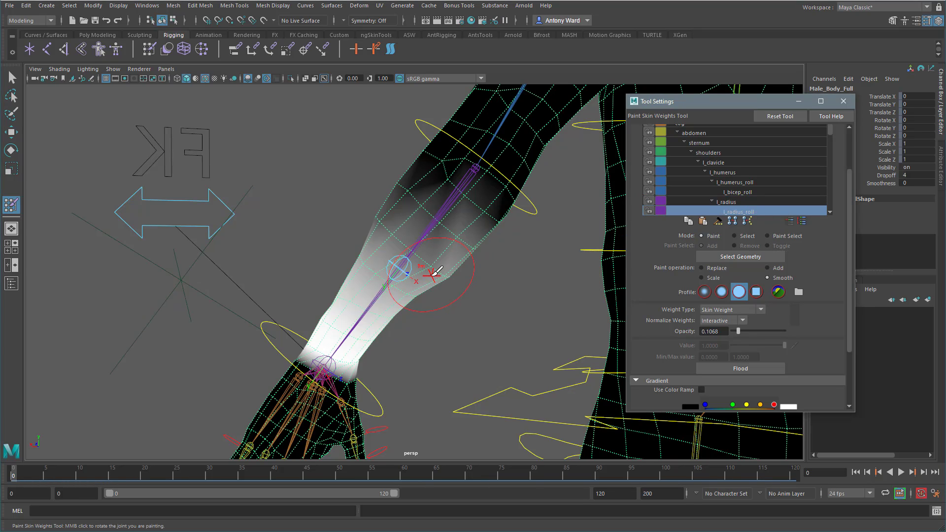
{"action": "left_click", "coordinate": [759, 332]}
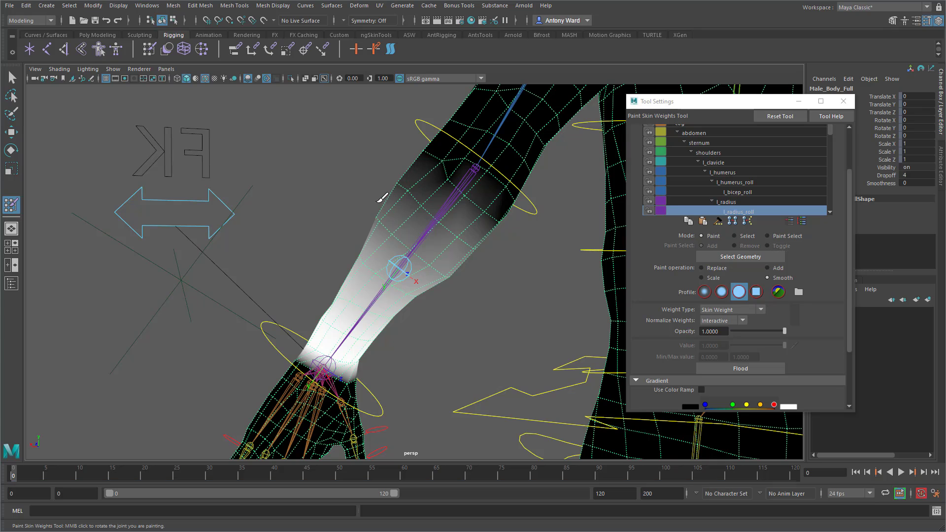
{"action": "left_click_drag", "start_coordinate": [394, 271], "coordinate": [463, 243], "text": "alt"}
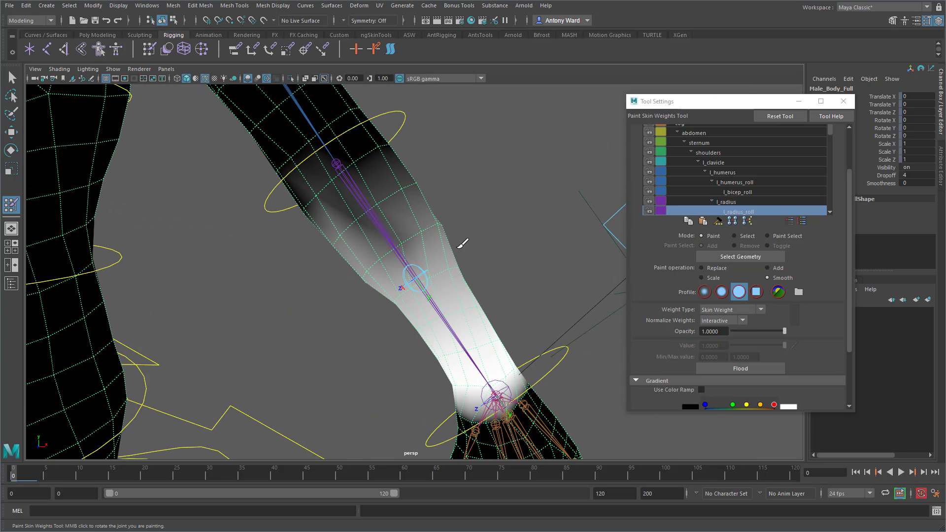
{"action": "left_click_drag", "start_coordinate": [373, 264], "coordinate": [388, 249]}
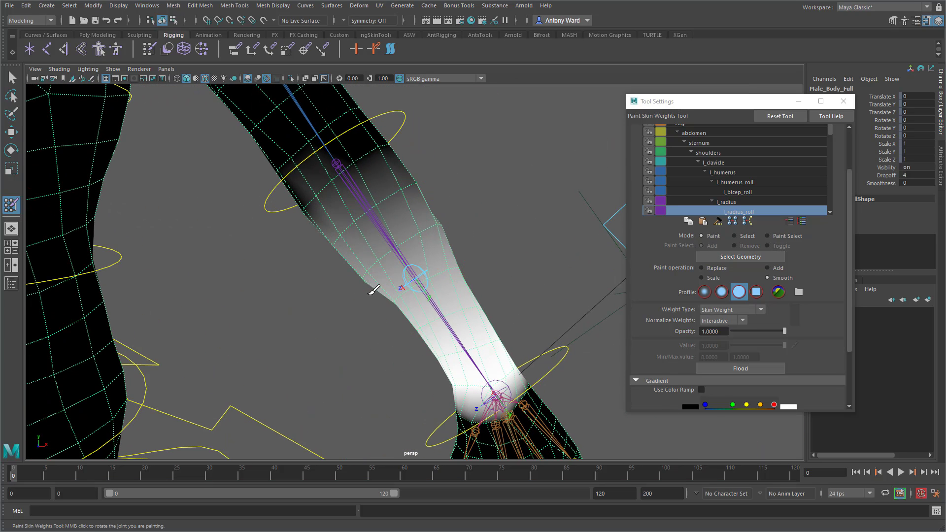
{"action": "mouse_move", "coordinate": [374, 291]}
{"action": "left_mouse_down", "text": "alt"}
{"action": "mouse_move", "coordinate": [407, 268]}
{"action": "mouse_move", "coordinate": [422, 224]}
{"action": "left_mouse_up", "text": "alt"}
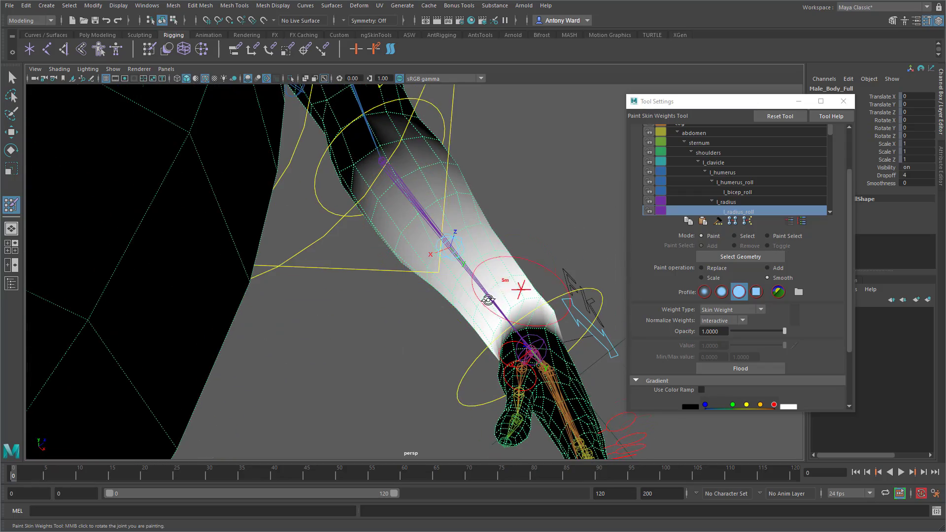
Twist and bend the left wrist FK control to about 11.8, 9.7 and 51.3 degrees on X, Y and Z to test the deformation
{"action": "left_click_drag", "start_coordinate": [488, 300], "coordinate": [423, 317], "text": "alt"}
{"action": "mouse_move", "coordinate": [424, 318]}
{"action": "right_mouse_down", "text": "alt"}
{"action": "mouse_move", "coordinate": [331, 320]}
{"action": "mouse_move", "coordinate": [570, 302]}
{"action": "right_mouse_up", "text": "alt"}
{"action": "key", "text": "w"}
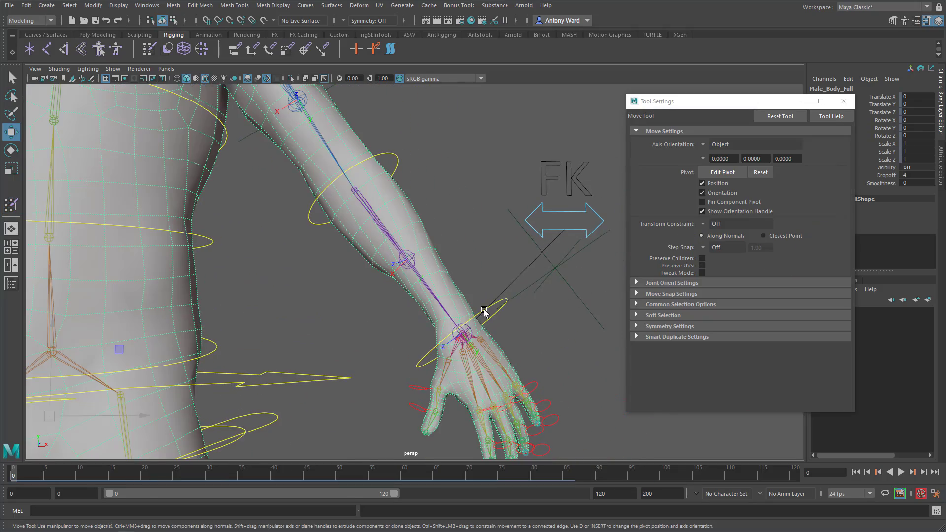
{"action": "left_click", "coordinate": [485, 311]}
{"action": "key", "text": "e"}
{"action": "left_click_drag", "start_coordinate": [457, 337], "coordinate": [450, 329]}
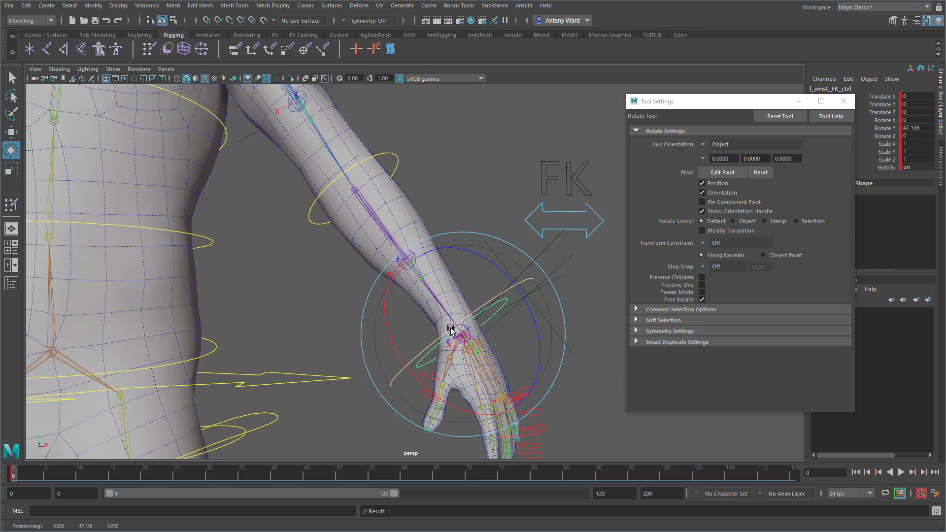
{"action": "left_click_drag", "start_coordinate": [549, 321], "coordinate": [517, 240]}
{"action": "left_click_drag", "start_coordinate": [450, 328], "coordinate": [449, 346], "text": "alt"}
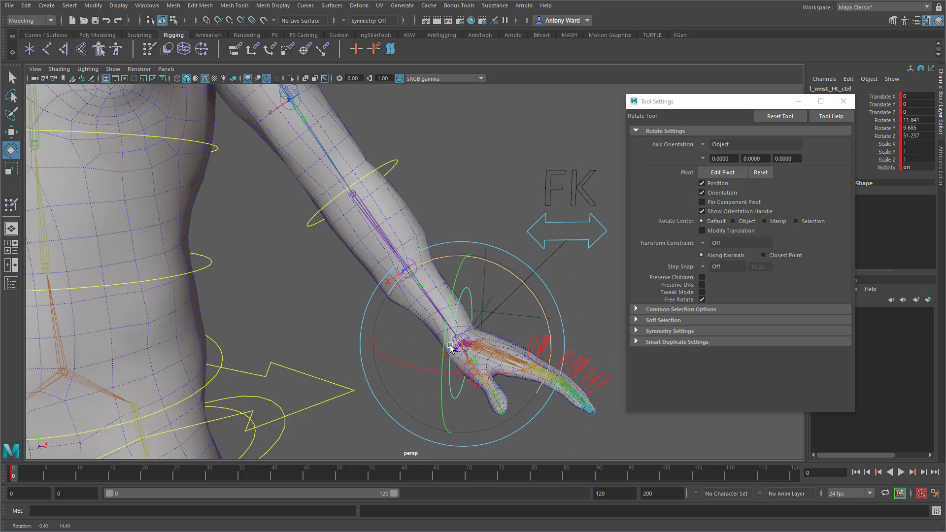
Resume painting skin weights on the body mesh, choosing l_wrist as the influence and the Replace operation with value 0.0000
{"action": "right_click_drag", "start_coordinate": [449, 345], "coordinate": [508, 317], "text": "alt"}
{"action": "left_click_drag", "start_coordinate": [509, 317], "coordinate": [545, 276], "text": "alt"}
{"action": "left_click", "coordinate": [393, 226]}
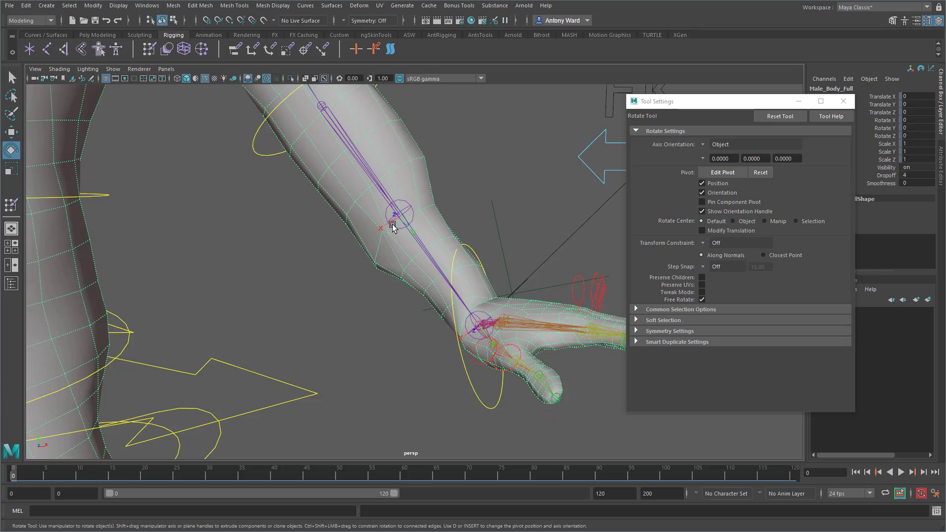
{"action": "left_click", "coordinate": [11, 205]}
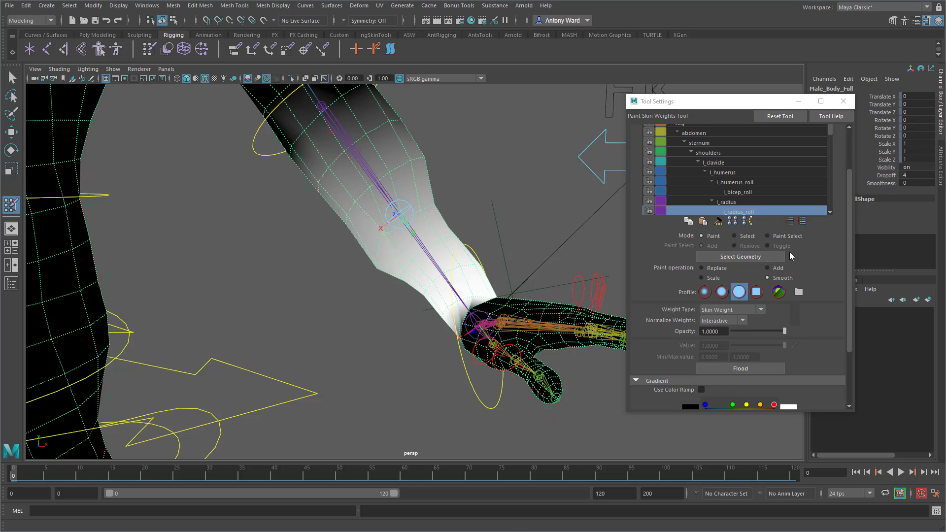
{"action": "scroll", "coordinate": [749, 202], "scroll_direction": "down", "scroll_amount": 2}
{"action": "left_click", "coordinate": [747, 198]}
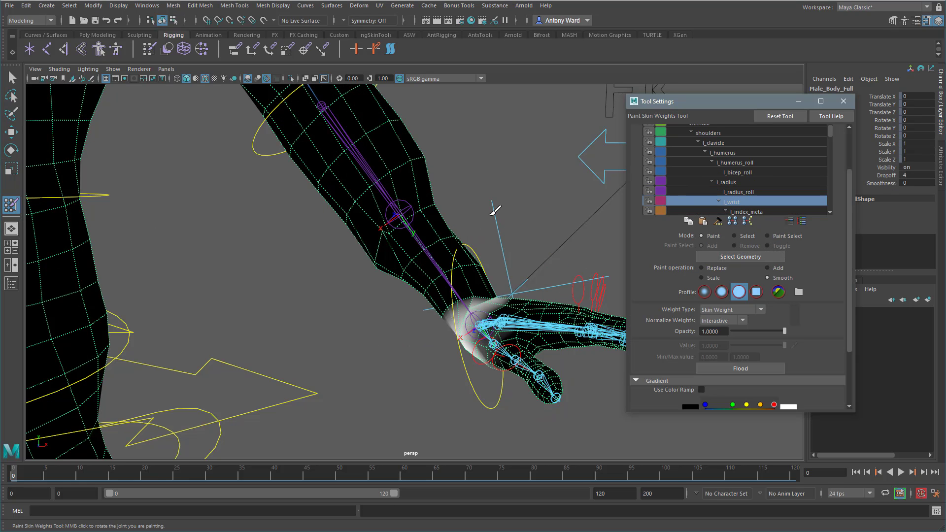
{"action": "left_click_drag", "start_coordinate": [495, 210], "coordinate": [586, 289], "text": "alt"}
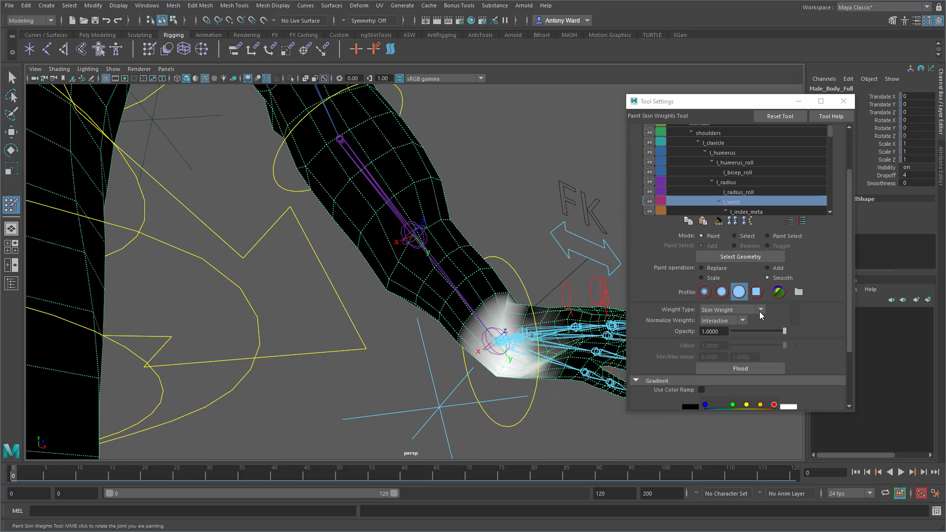
{"action": "left_click", "coordinate": [723, 269]}
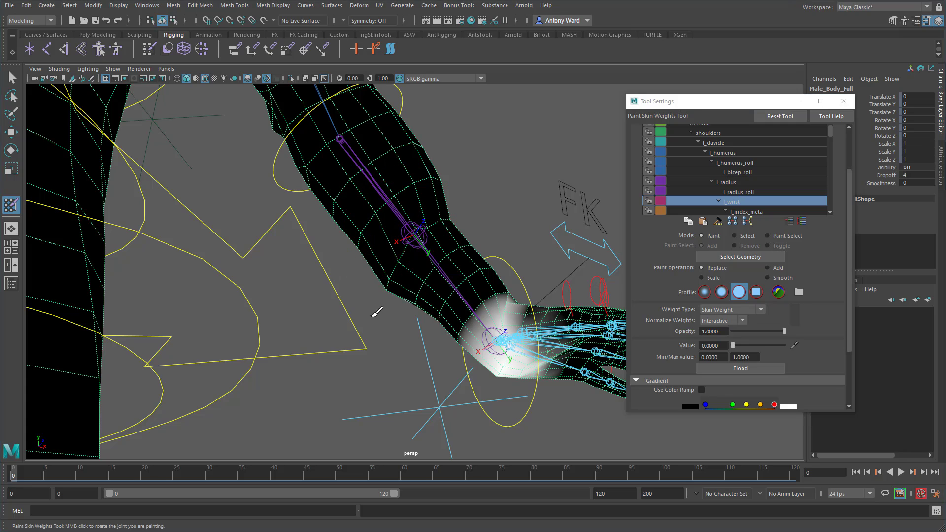
{"action": "left_click_drag", "start_coordinate": [451, 224], "coordinate": [460, 243], "text": "alt"}
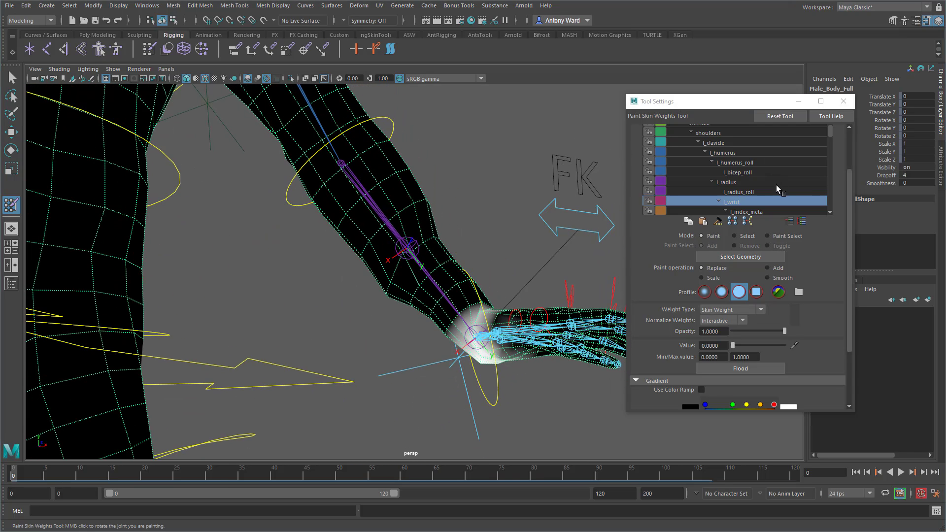
Examine the weights of l_index_meta, l_index_01, l_middle_meta and l_pinkie_meta for stray influence on the left forearm
{"action": "scroll", "coordinate": [776, 185], "scroll_direction": "down", "scroll_amount": 1}
{"action": "scroll", "coordinate": [772, 184], "scroll_direction": "down", "scroll_amount": 1}
{"action": "left_click", "coordinate": [767, 173]}
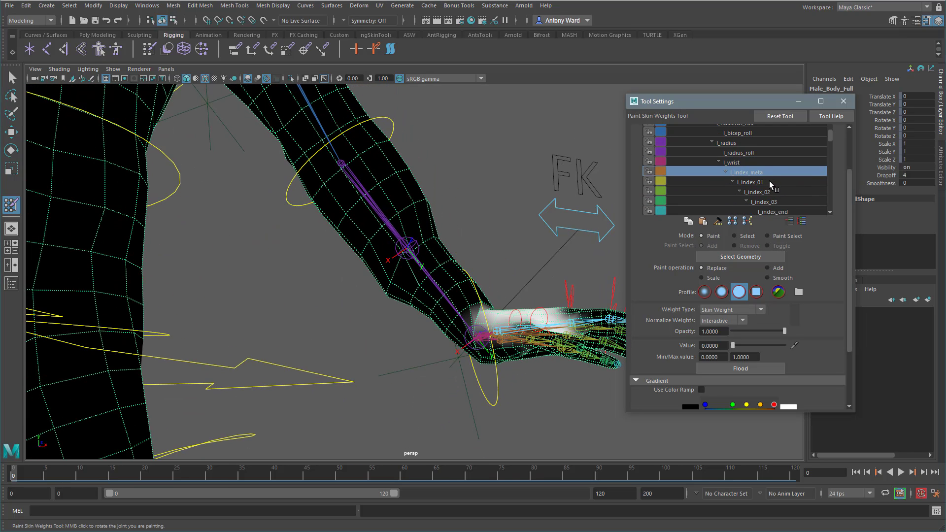
{"action": "left_click", "coordinate": [769, 182]}
{"action": "scroll", "coordinate": [770, 184], "scroll_direction": "down", "scroll_amount": 2}
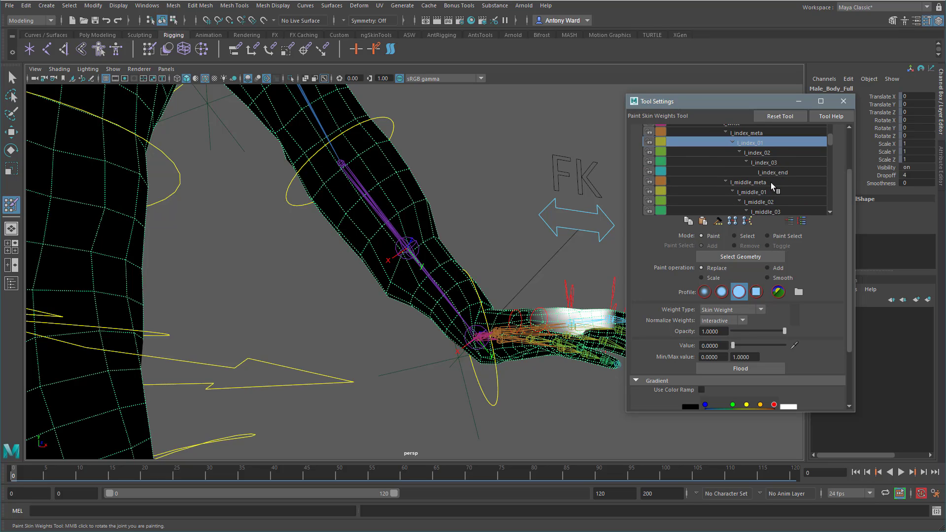
{"action": "left_click", "coordinate": [771, 182]}
{"action": "scroll", "coordinate": [770, 183], "scroll_direction": "down", "scroll_amount": 2}
{"action": "left_click", "coordinate": [769, 182]}
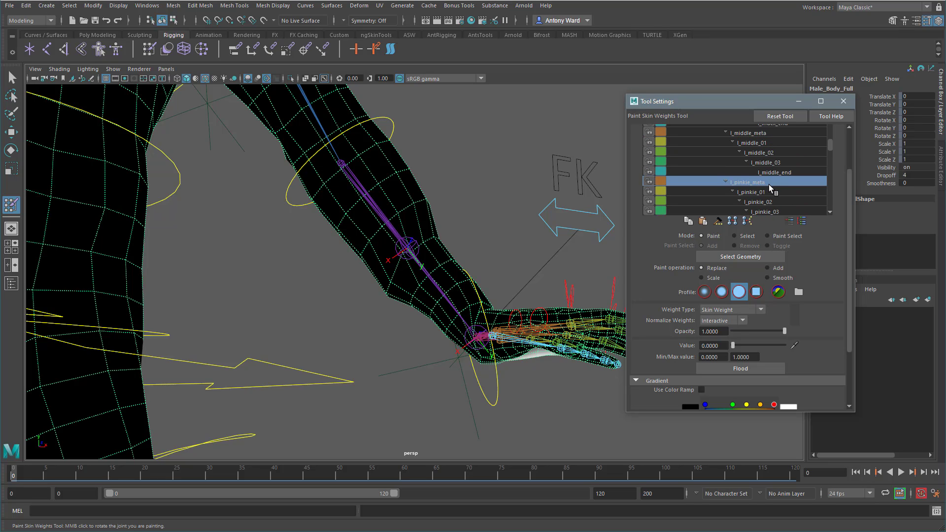
Examine the weights of l_ring_meta and the left thumb joints from l_thumb_meta to l_thumb_end around the wrist and forearm
{"action": "scroll", "coordinate": [769, 186], "scroll_direction": "down", "scroll_amount": 2}
{"action": "left_click", "coordinate": [766, 191]}
{"action": "scroll", "coordinate": [766, 192], "scroll_direction": "down", "scroll_amount": 2}
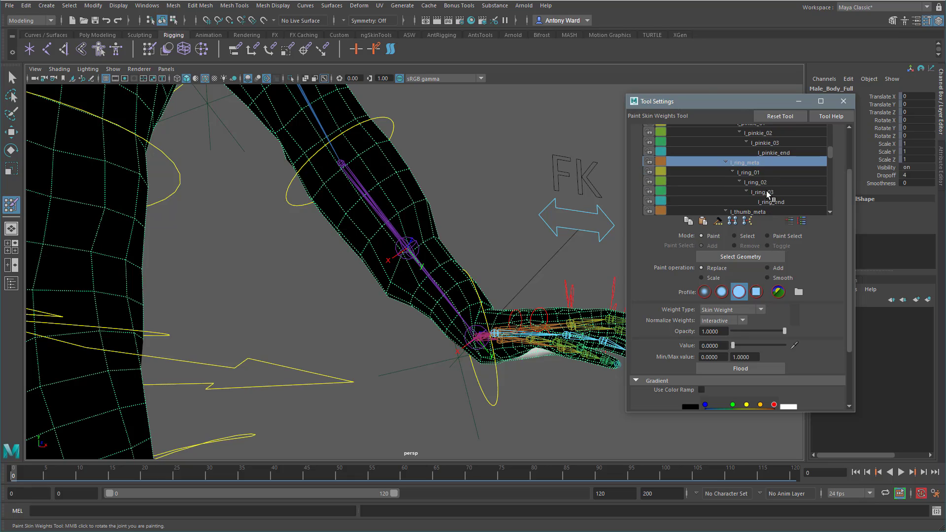
{"action": "scroll", "coordinate": [766, 193], "scroll_direction": "down", "scroll_amount": 1}
{"action": "left_click", "coordinate": [768, 193]}
{"action": "scroll", "coordinate": [768, 193], "scroll_direction": "down", "scroll_amount": 2}
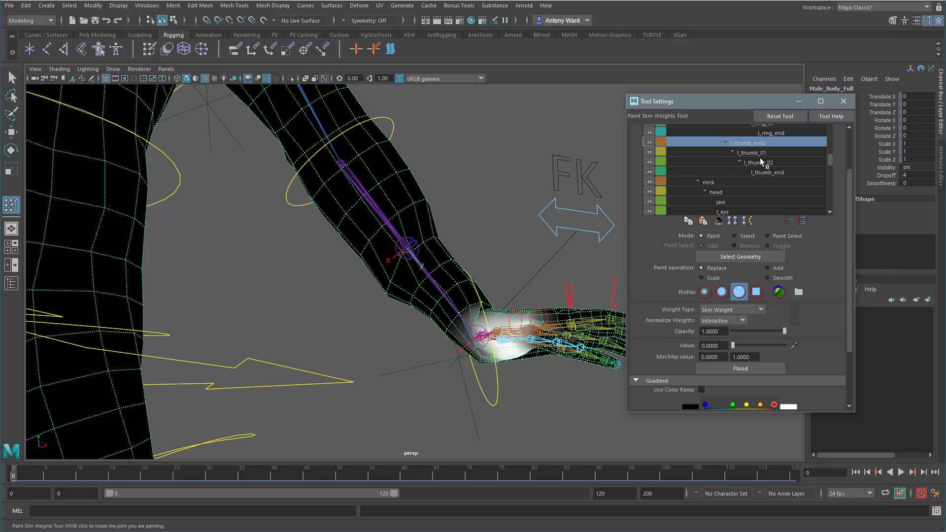
{"action": "left_click", "coordinate": [760, 152]}
{"action": "left_click", "coordinate": [760, 162]}
{"action": "left_click", "coordinate": [760, 171]}
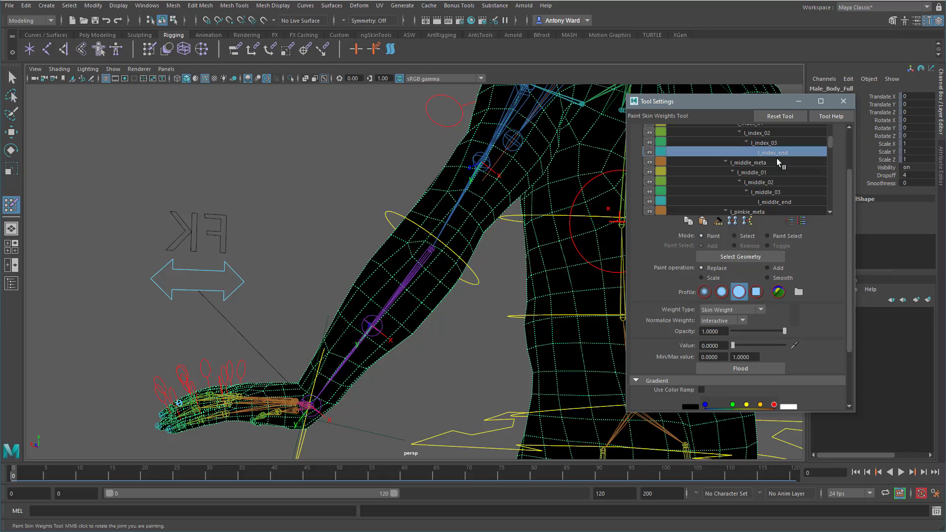
Smooth the l_wrist weights where the left forearm meets the hand, using the soft brush profile at opacity 1.0000
{"action": "left_click_drag", "start_coordinate": [362, 341], "coordinate": [471, 325], "text": "alt"}
{"action": "scroll", "coordinate": [780, 191], "scroll_direction": "up", "scroll_amount": 7}
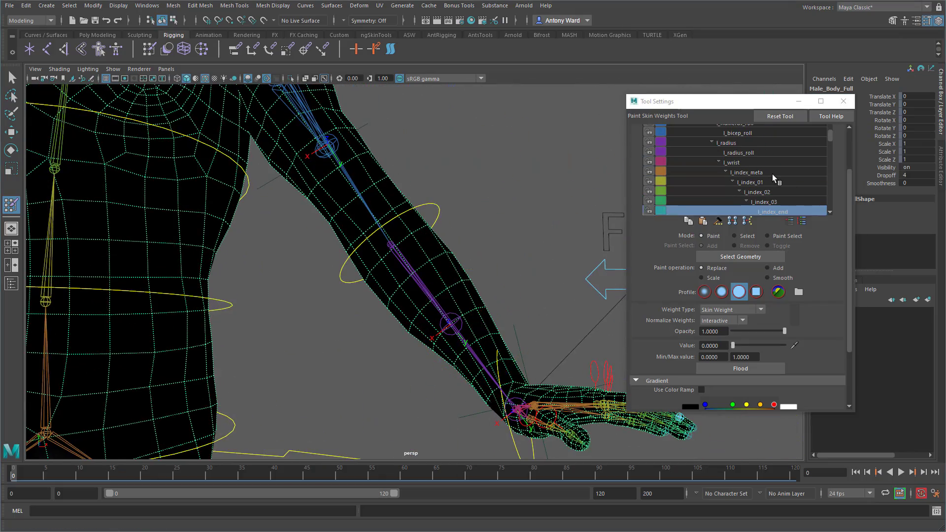
{"action": "middle_click_drag", "start_coordinate": [447, 361], "coordinate": [446, 359], "text": "alt"}
{"action": "right_click_drag", "start_coordinate": [446, 360], "coordinate": [487, 279], "text": "alt"}
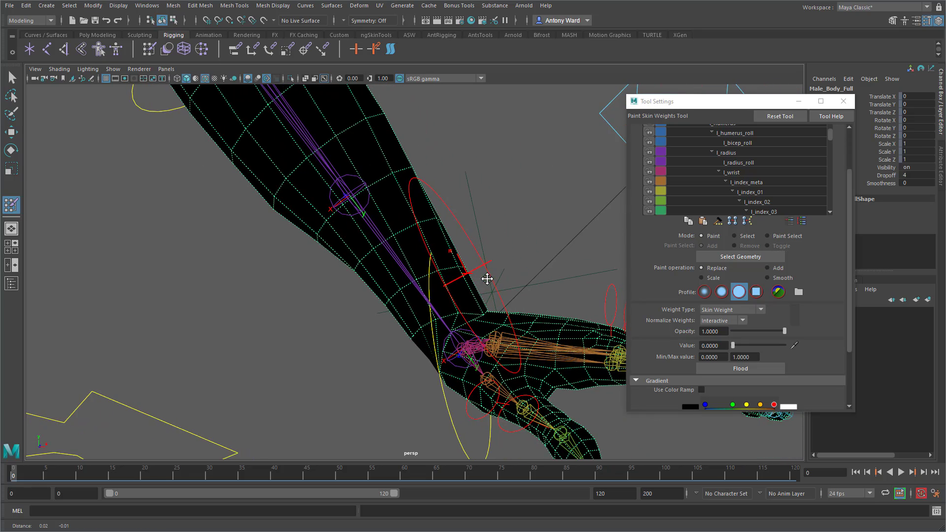
{"action": "left_click", "coordinate": [738, 173]}
{"action": "left_click_drag", "start_coordinate": [459, 326], "coordinate": [512, 311], "text": "alt"}
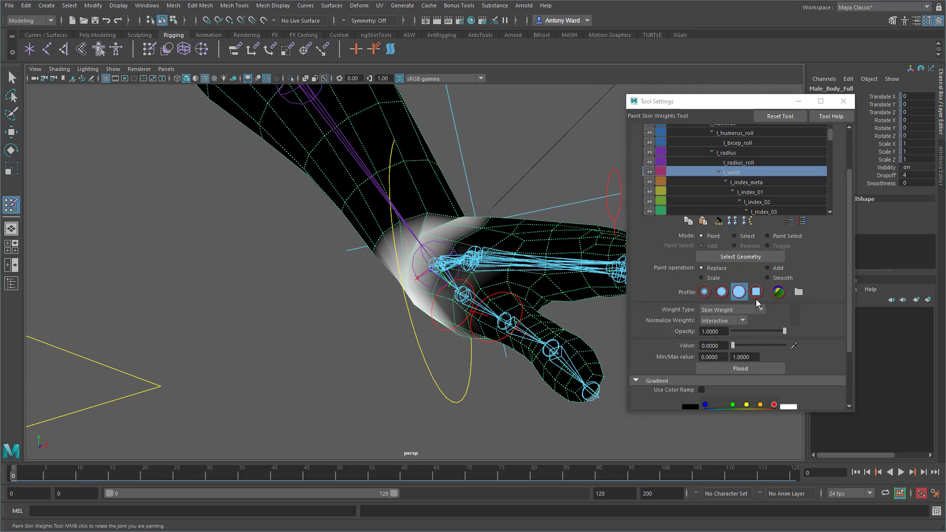
{"action": "left_click", "coordinate": [767, 278]}
{"action": "left_click", "coordinate": [722, 292]}
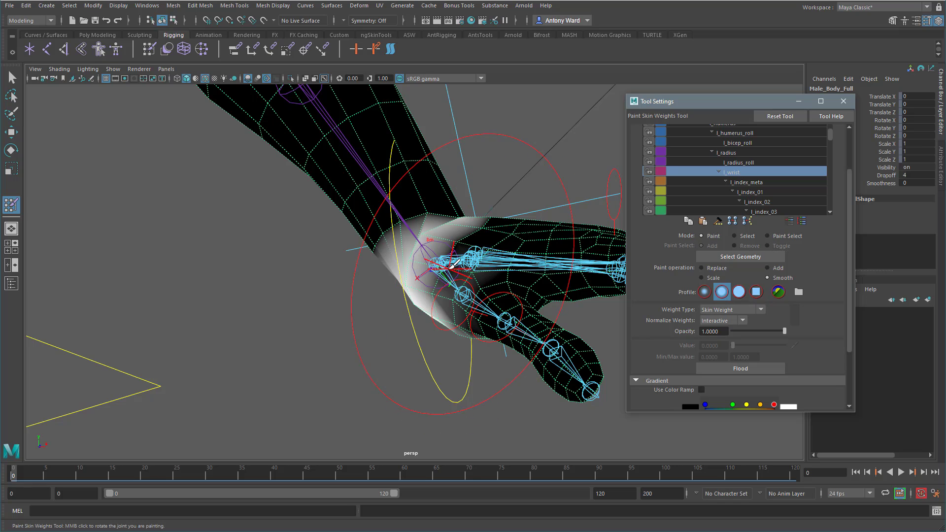
{"action": "left_click_drag", "start_coordinate": [453, 275], "coordinate": [406, 265], "text": "alt"}
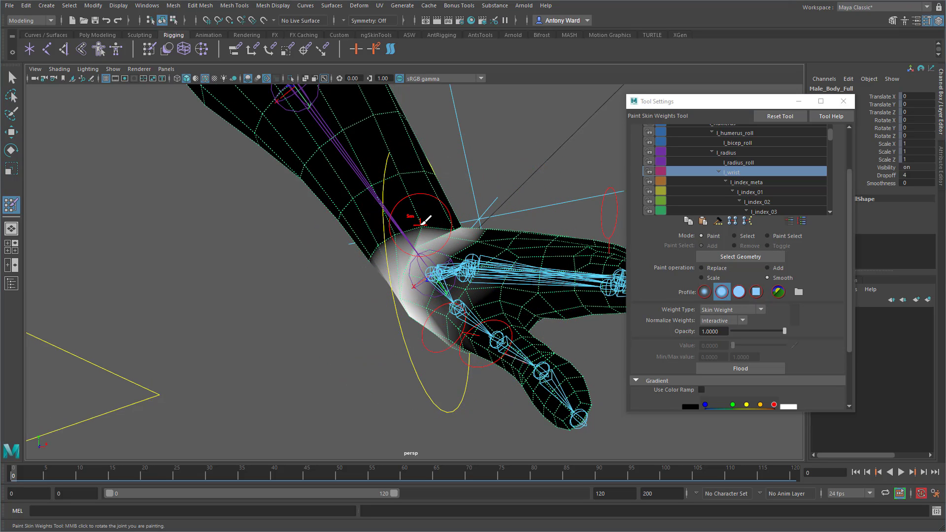
{"action": "mouse_move", "coordinate": [426, 220]}
{"action": "left_mouse_down"}
{"action": "mouse_move", "coordinate": [433, 234]}
{"action": "mouse_move", "coordinate": [453, 224]}
{"action": "mouse_move", "coordinate": [429, 261]}
{"action": "mouse_move", "coordinate": [282, 246]}
{"action": "left_mouse_up"}
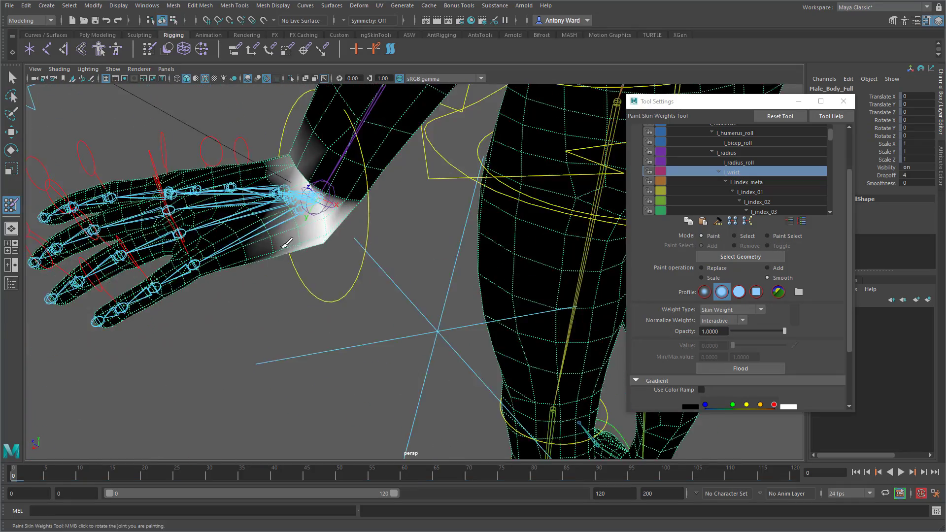
Smooth the l_wrist weights further along the bent wrist crease and up into the lower forearm
{"action": "middle_click_drag", "start_coordinate": [285, 244], "coordinate": [441, 327], "text": "alt"}
{"action": "right_click_drag", "start_coordinate": [441, 328], "coordinate": [519, 283], "text": "alt"}
{"action": "middle_click_drag", "start_coordinate": [519, 283], "coordinate": [394, 270], "text": "alt"}
{"action": "mouse_move", "coordinate": [394, 270]}
{"action": "left_mouse_down", "text": "alt"}
{"action": "mouse_move", "coordinate": [378, 251]}
{"action": "mouse_move", "coordinate": [391, 281]}
{"action": "left_mouse_up", "text": "alt"}
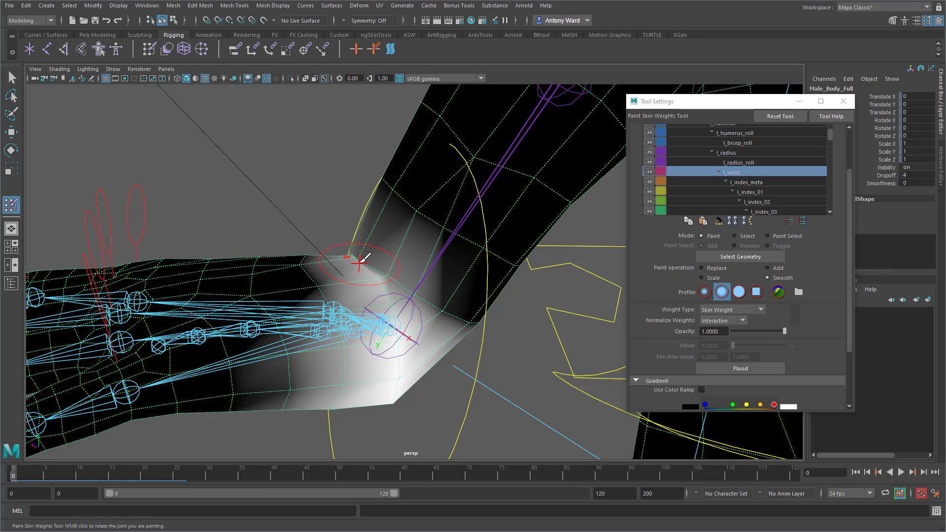
{"action": "left_click_drag", "start_coordinate": [327, 270], "coordinate": [394, 258], "text": "alt"}
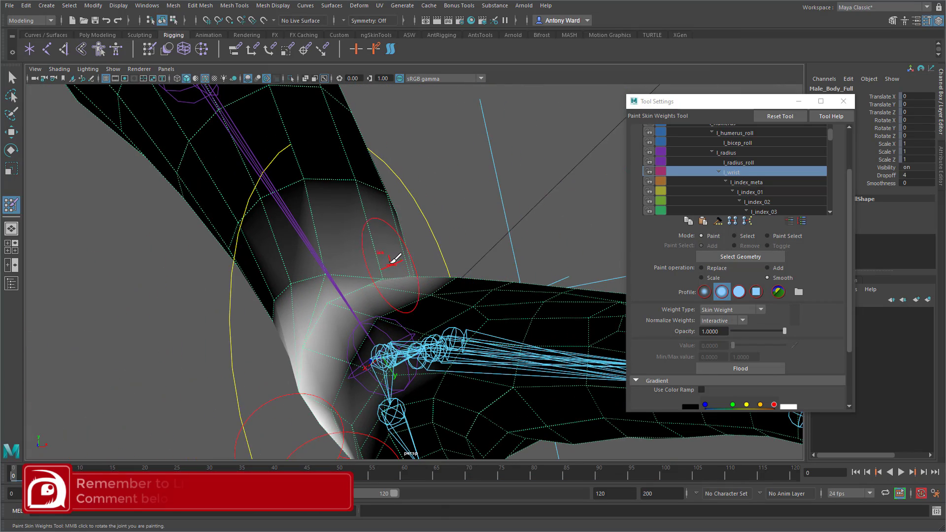
{"action": "mouse_move", "coordinate": [332, 282]}
{"action": "left_mouse_down"}
{"action": "mouse_move", "coordinate": [346, 318]}
{"action": "mouse_move", "coordinate": [401, 282]}
{"action": "left_mouse_up"}
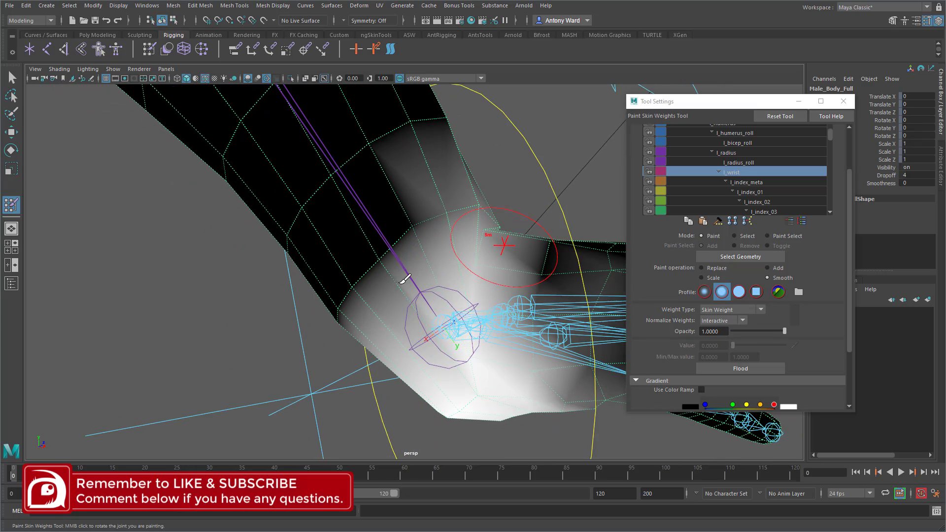
{"action": "mouse_move", "coordinate": [429, 248]}
{"action": "left_mouse_down"}
{"action": "mouse_move", "coordinate": [335, 232]}
{"action": "mouse_move", "coordinate": [316, 276]}
{"action": "mouse_move", "coordinate": [339, 320]}
{"action": "mouse_move", "coordinate": [510, 338]}
{"action": "mouse_move", "coordinate": [444, 328]}
{"action": "mouse_move", "coordinate": [513, 359]}
{"action": "mouse_move", "coordinate": [450, 371]}
{"action": "mouse_move", "coordinate": [456, 333]}
{"action": "mouse_move", "coordinate": [446, 288]}
{"action": "left_mouse_up"}
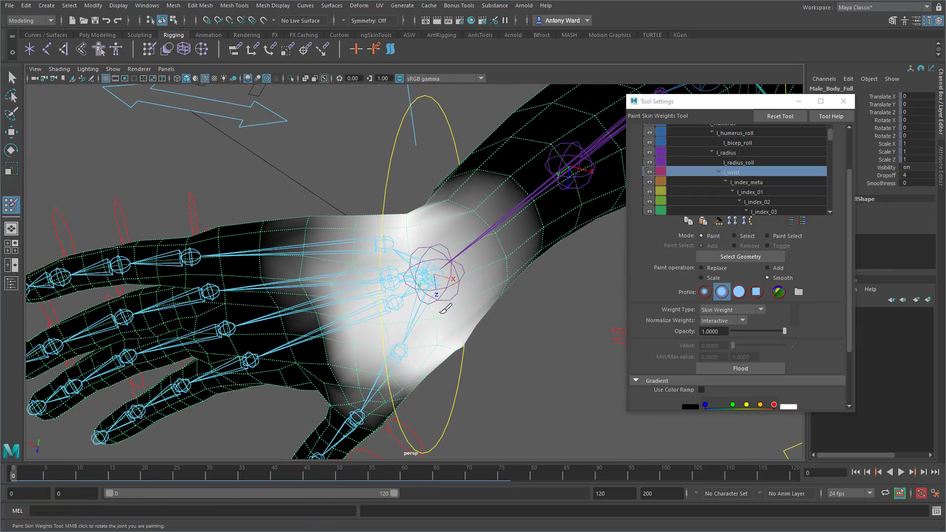
Blend the l_wrist weights across the width of the wrist toward the base of the left thumb with the Smooth operation
{"action": "left_click_drag", "start_coordinate": [453, 331], "coordinate": [318, 273], "text": "alt"}
{"action": "mouse_move", "coordinate": [279, 240]}
{"action": "left_mouse_down"}
{"action": "mouse_move", "coordinate": [348, 255]}
{"action": "mouse_move", "coordinate": [338, 262]}
{"action": "mouse_move", "coordinate": [399, 247]}
{"action": "left_mouse_up"}
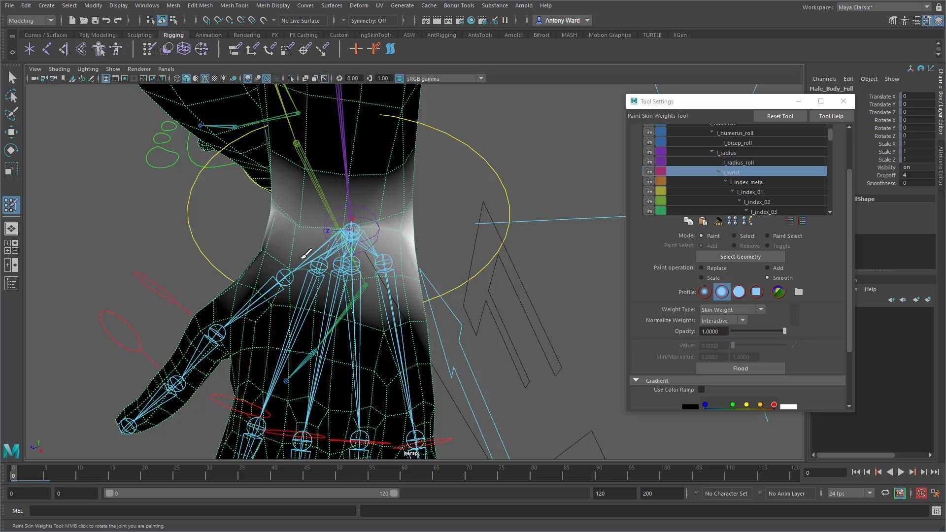
{"action": "left_click_drag", "start_coordinate": [259, 249], "coordinate": [381, 264], "text": "alt"}
{"action": "right_click_drag", "start_coordinate": [382, 263], "coordinate": [424, 269], "text": "alt"}
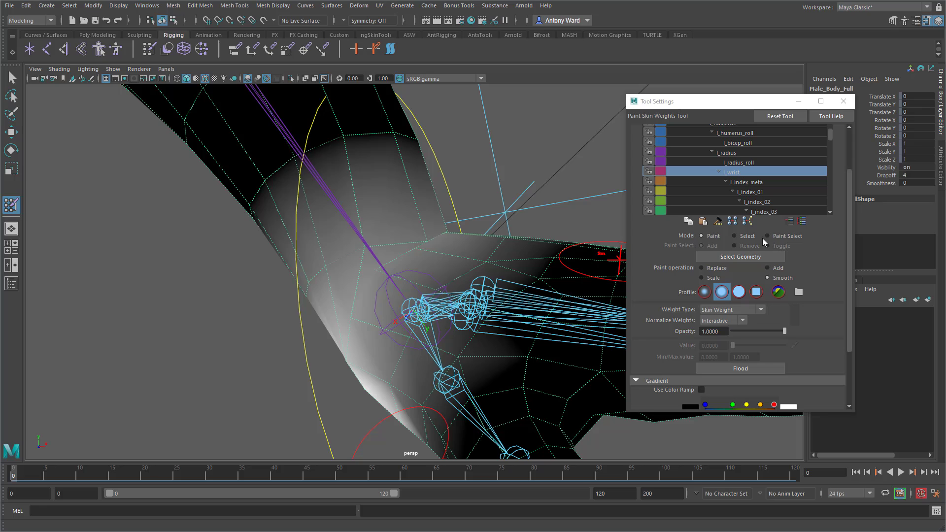
Switch the weight brush to the Add operation with opacity 0.0583 and inspect the l_wrist weights around the bent left wrist
{"action": "left_click", "coordinate": [768, 268]}
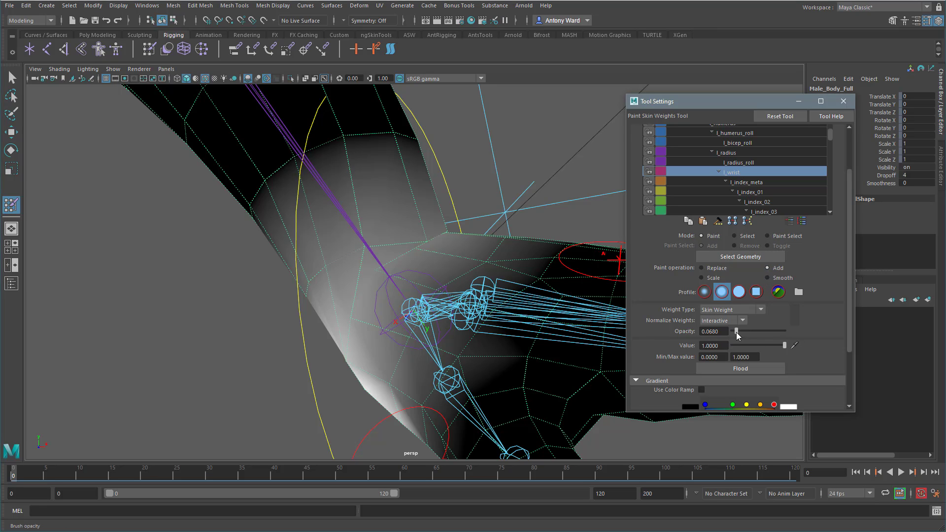
{"action": "left_click_drag", "start_coordinate": [736, 332], "coordinate": [735, 332]}
{"action": "left_click_drag", "start_coordinate": [312, 270], "coordinate": [325, 276], "text": "alt"}
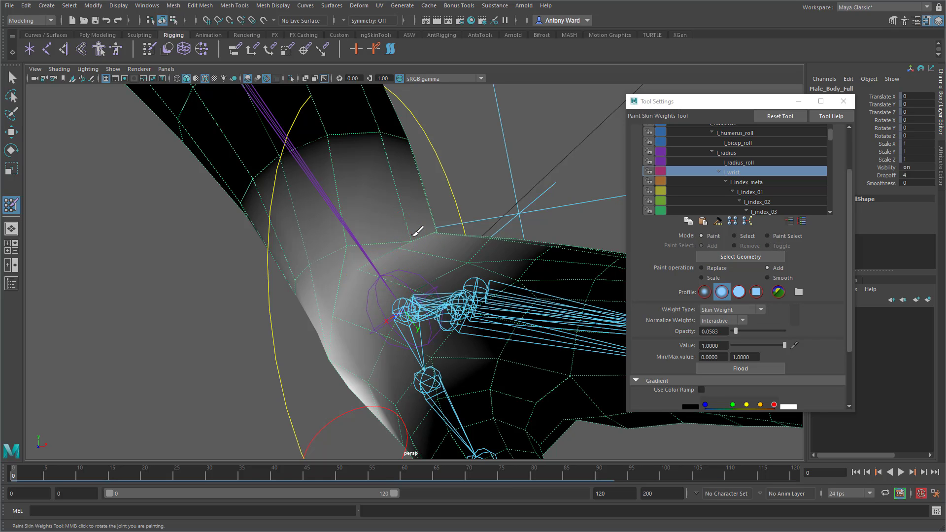
{"action": "left_click_drag", "start_coordinate": [415, 230], "coordinate": [266, 194], "text": "alt"}
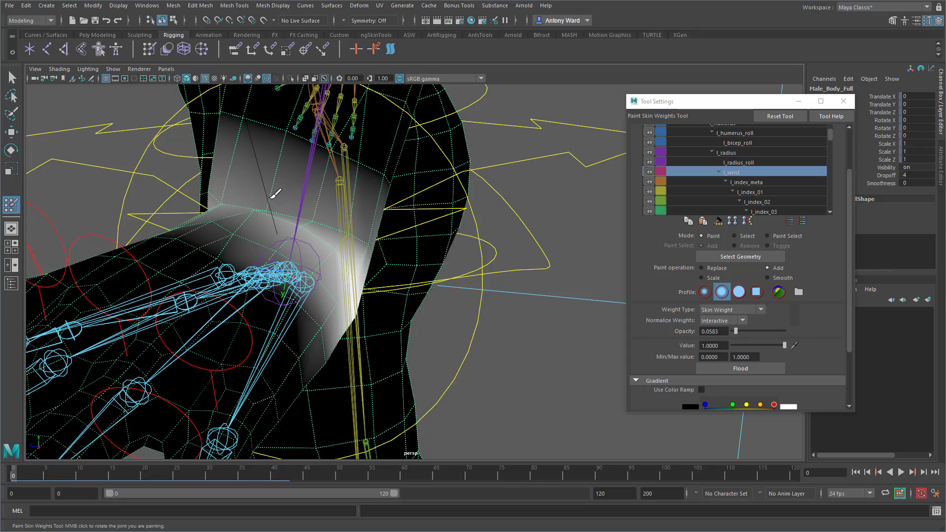
{"action": "left_click_drag", "start_coordinate": [306, 222], "coordinate": [256, 235], "text": "alt"}
{"action": "left_click_drag", "start_coordinate": [372, 237], "coordinate": [394, 251], "text": "alt"}
{"action": "right_click_drag", "start_coordinate": [394, 251], "coordinate": [332, 266], "text": "alt"}
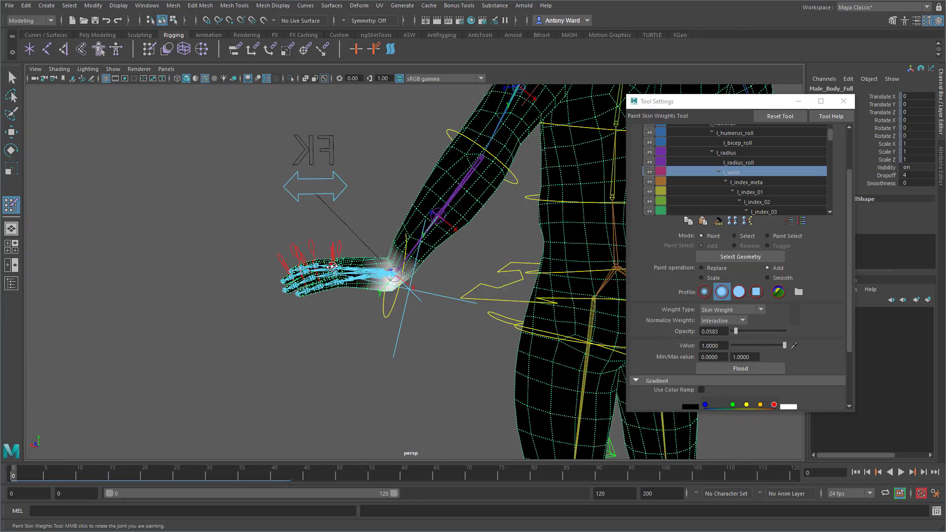
{"action": "left_click_drag", "start_coordinate": [331, 266], "coordinate": [333, 257], "text": "alt"}
{"action": "right_click_drag", "start_coordinate": [333, 257], "coordinate": [576, 285], "text": "alt"}
{"action": "left_click_drag", "start_coordinate": [493, 285], "coordinate": [433, 288], "text": "alt"}
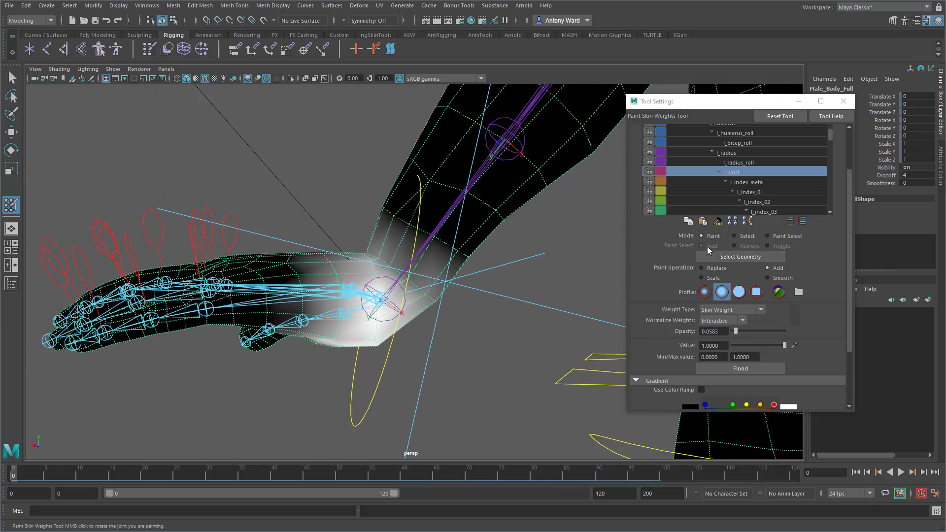
Add l_radius_roll weight with light brush strokes along the end of the left forearm, where it meets the bent wrist
{"action": "left_click", "coordinate": [749, 164]}
{"action": "left_click_drag", "start_coordinate": [379, 229], "coordinate": [378, 249], "text": "alt"}
{"action": "right_click_drag", "start_coordinate": [378, 249], "coordinate": [402, 240], "text": "alt"}
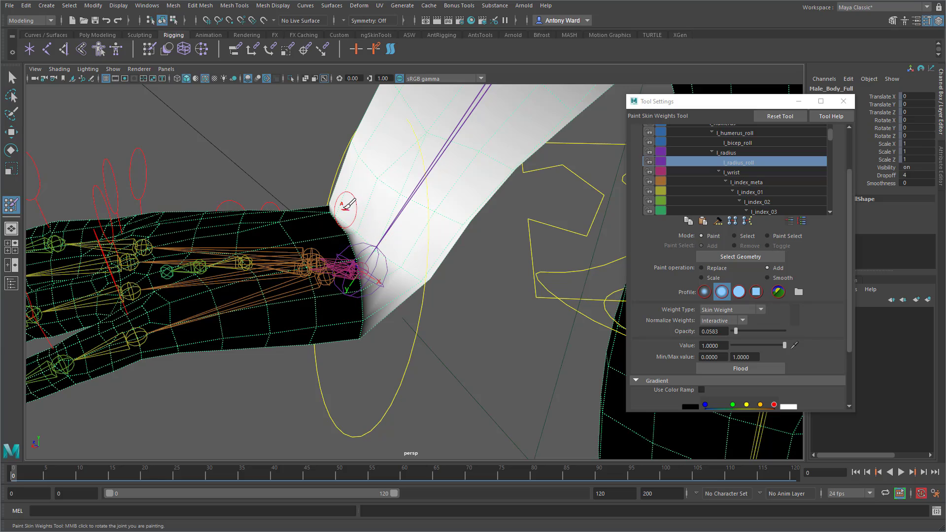
{"action": "mouse_move", "coordinate": [347, 204]}
{"action": "left_mouse_down"}
{"action": "mouse_move", "coordinate": [361, 217]}
{"action": "mouse_move", "coordinate": [352, 228]}
{"action": "left_mouse_up"}
{"action": "mouse_move", "coordinate": [254, 226]}
{"action": "left_mouse_down", "text": "alt"}
{"action": "mouse_move", "coordinate": [422, 222]}
{"action": "mouse_move", "coordinate": [443, 290]}
{"action": "mouse_move", "coordinate": [436, 301]}
{"action": "left_mouse_up", "text": "alt"}
{"action": "left_click", "coordinate": [415, 312]}
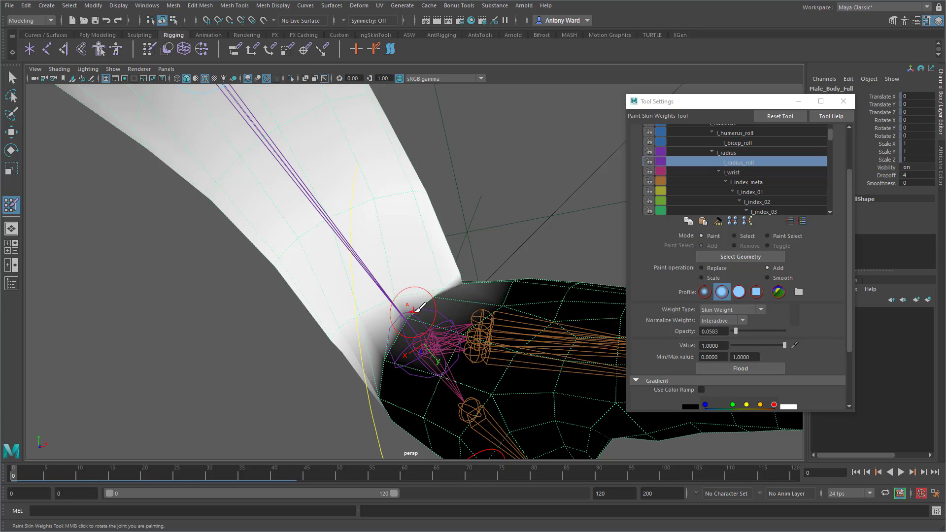
{"action": "left_click", "coordinate": [416, 310]}
{"action": "left_click", "coordinate": [407, 298]}
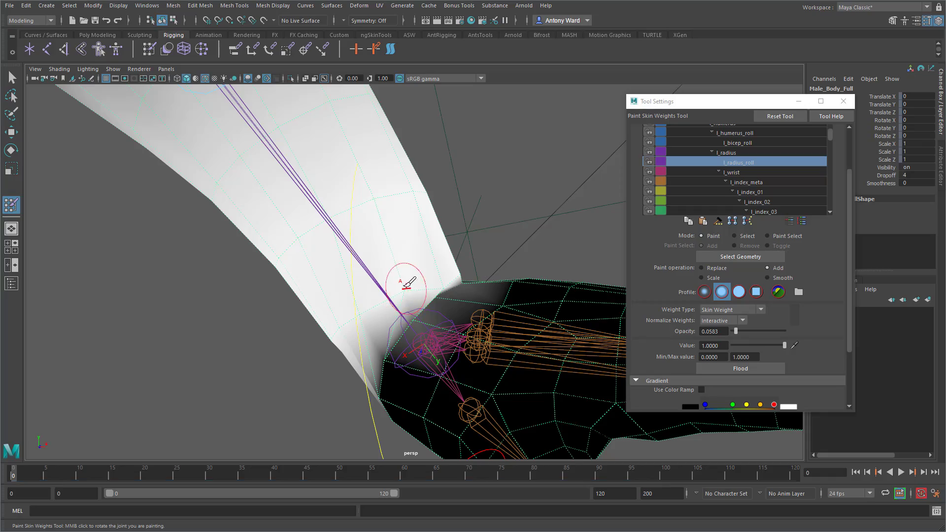
{"action": "left_click", "coordinate": [415, 316]}
Test the left wrist deformation by rotating l_wrist_FK_ctrl, and undo the rotation
{"action": "right_click_drag", "start_coordinate": [486, 328], "coordinate": [423, 304], "text": "alt"}
{"action": "mouse_move", "coordinate": [422, 304]}
{"action": "left_mouse_down", "text": "alt"}
{"action": "mouse_move", "coordinate": [339, 327]}
{"action": "mouse_move", "coordinate": [443, 224]}
{"action": "mouse_move", "coordinate": [446, 287]}
{"action": "mouse_move", "coordinate": [416, 375]}
{"action": "mouse_move", "coordinate": [376, 331]}
{"action": "mouse_move", "coordinate": [471, 349]}
{"action": "left_mouse_up", "text": "alt"}
{"action": "key", "text": "w"}
{"action": "left_click", "coordinate": [436, 215]}
{"action": "key", "text": "e"}
{"action": "key", "text": "ctrl+z"}
{"action": "left_click_drag", "start_coordinate": [433, 340], "coordinate": [493, 315], "text": "alt"}
{"action": "left_click_drag", "start_coordinate": [362, 318], "coordinate": [343, 227]}
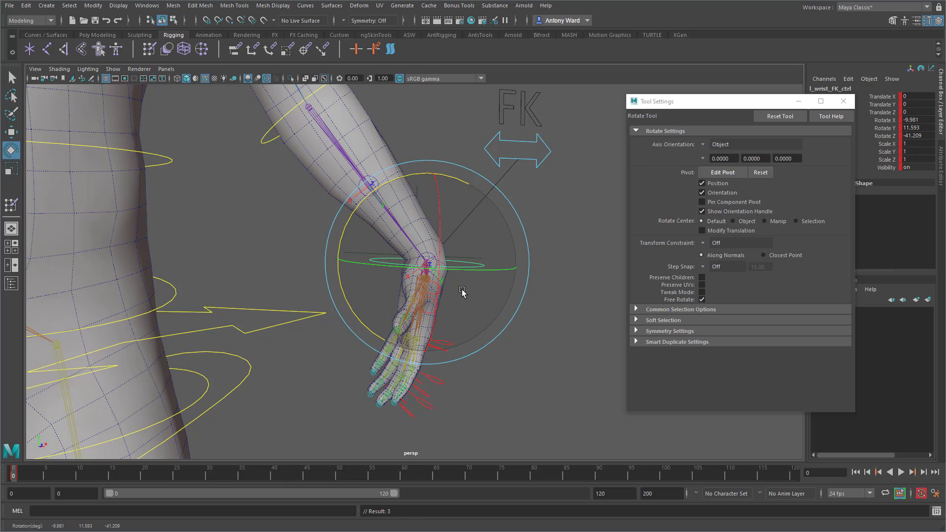
{"action": "key", "text": "ctrl+z"}
{"action": "left_click_drag", "start_coordinate": [462, 292], "coordinate": [367, 311], "text": "alt"}
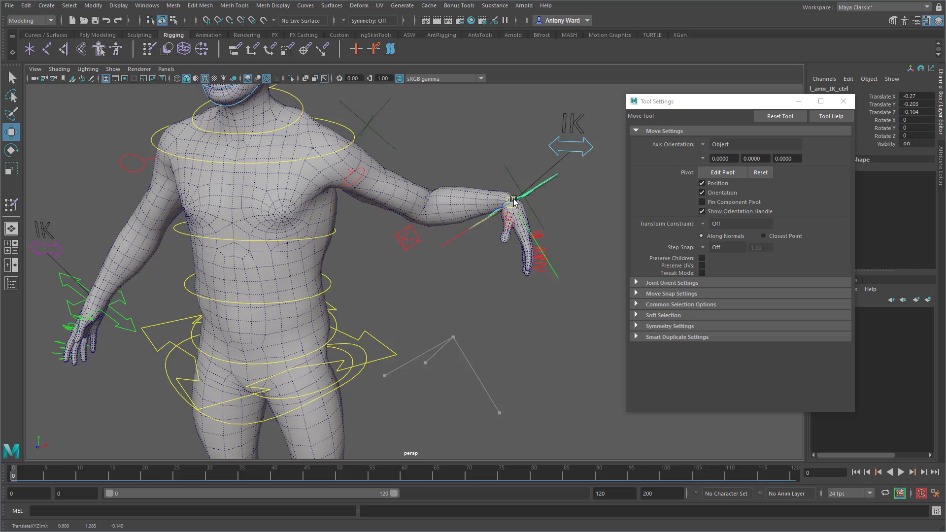
Raise and bend the left arm by moving l_arm_IK_ctrl to about X -0.368, Y -0.352, Z 0.165
{"action": "left_click_drag", "start_coordinate": [504, 217], "coordinate": [398, 187]}
{"action": "right_click_drag", "start_coordinate": [398, 187], "coordinate": [386, 183], "text": "alt"}
{"action": "left_click_drag", "start_coordinate": [454, 151], "coordinate": [359, 109]}
{"action": "left_click_drag", "start_coordinate": [320, 189], "coordinate": [416, 208], "text": "alt"}
{"action": "middle_click_drag", "start_coordinate": [417, 208], "coordinate": [400, 280], "text": "alt"}
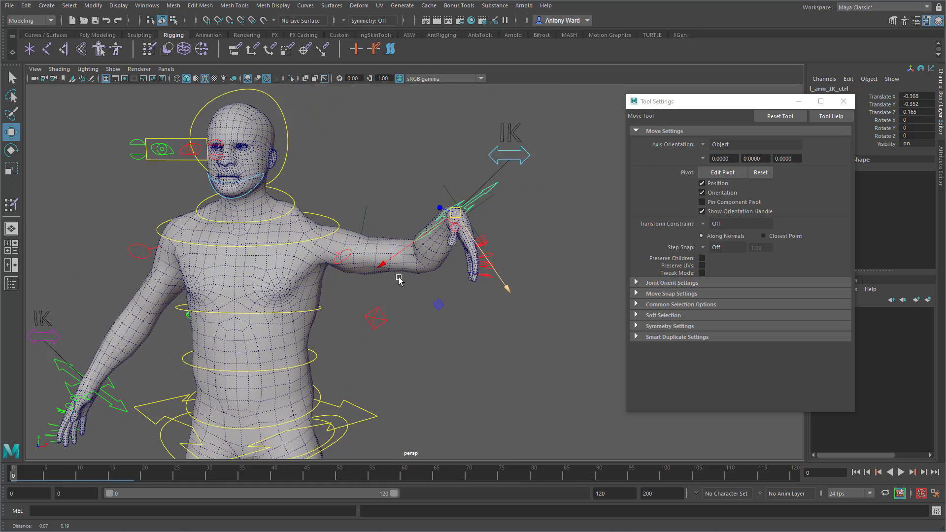
{"action": "right_click_drag", "start_coordinate": [400, 280], "coordinate": [423, 275], "text": "alt"}
Turn the left hand upward by rotating l_arm_IK_ctrl to about X 356.8, Y -17.6, Z -180.5
{"action": "key", "text": "e"}
{"action": "left_click_drag", "start_coordinate": [513, 240], "coordinate": [480, 166]}
{"action": "left_click_drag", "start_coordinate": [449, 266], "coordinate": [456, 230]}
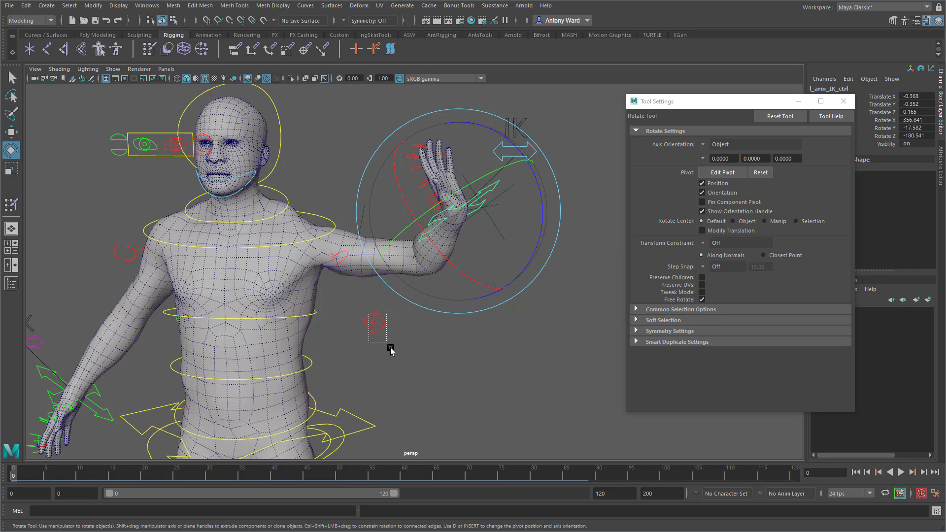
Try moving l_elbow_ctrl to test how the bent left arm follows, and undo the move
{"action": "left_click", "coordinate": [374, 323]}
{"action": "key", "text": "w"}
{"action": "left_click_drag", "start_coordinate": [377, 337], "coordinate": [385, 365]}
{"action": "key", "text": "ctrl+z"}
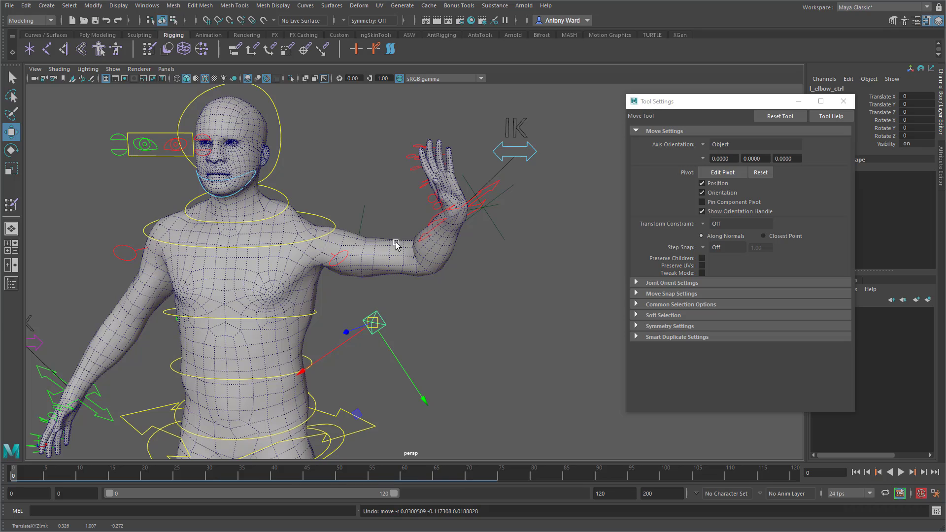
{"action": "left_click_drag", "start_coordinate": [515, 316], "coordinate": [449, 202], "text": "alt"}
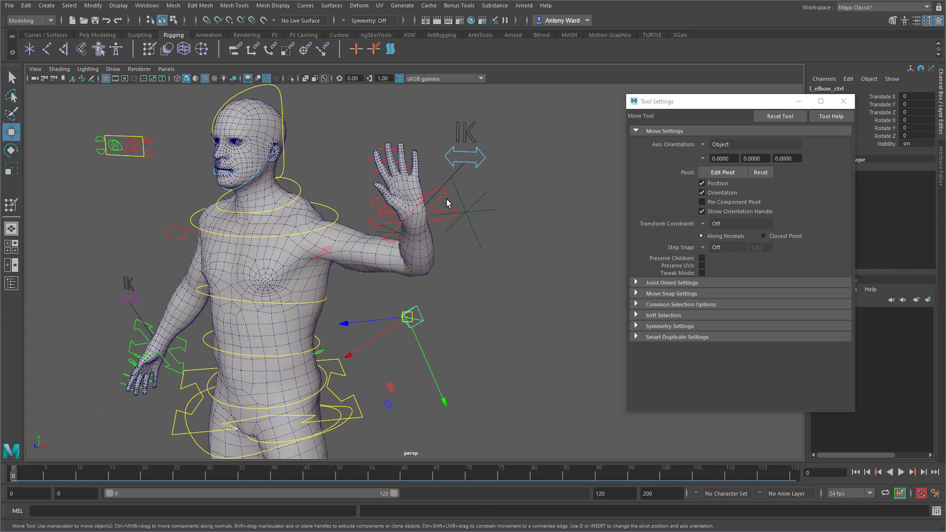
Reset all translate and rotate values of l_arm_IK_ctrl to 0
{"action": "left_click", "coordinate": [463, 201]}
{"action": "left_click_drag", "start_coordinate": [920, 115], "coordinate": [920, 131]}
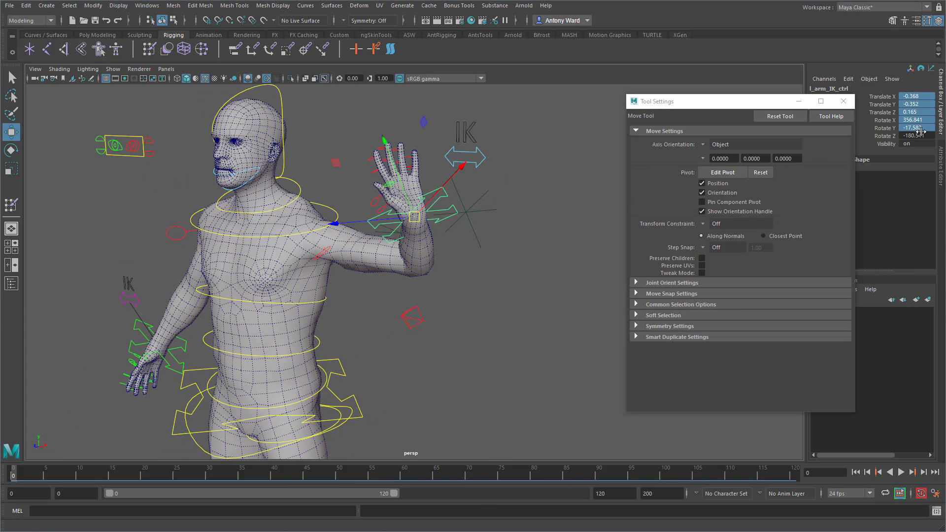
{"action": "type", "text": "0"}
{"action": "key", "text": "Return"}
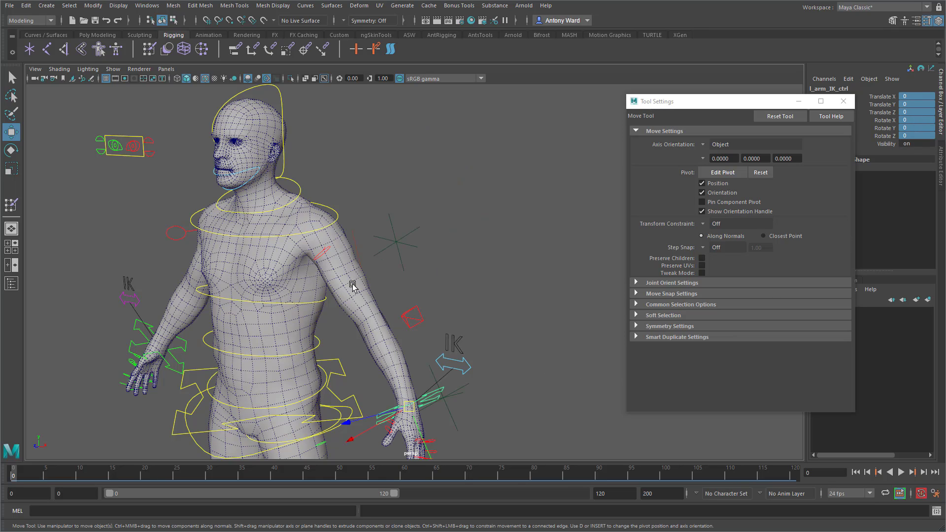
{"action": "left_click_drag", "start_coordinate": [355, 276], "coordinate": [398, 245], "text": "alt"}
Show joints in the perspective viewport, clear the selection and open the Outliner
{"action": "left_click", "coordinate": [113, 69]}
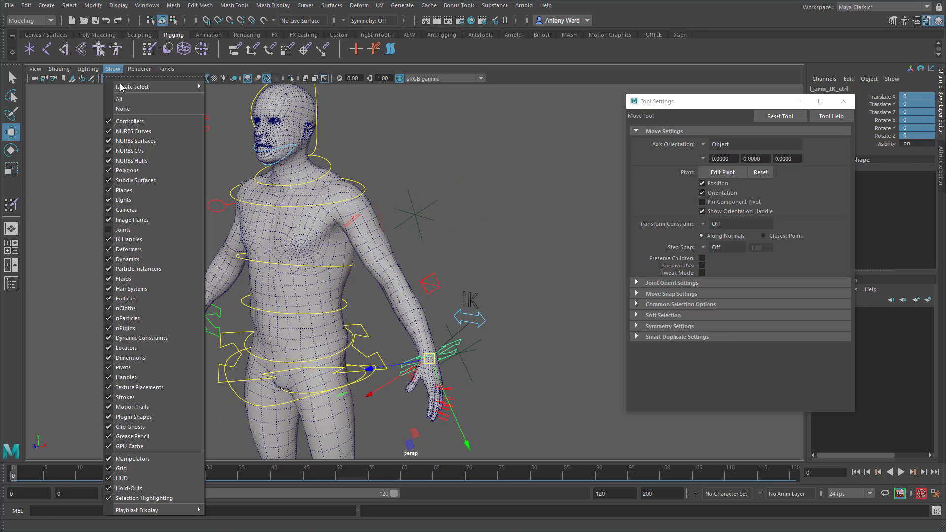
{"action": "left_click", "coordinate": [123, 229]}
{"action": "left_click", "coordinate": [136, 148]}
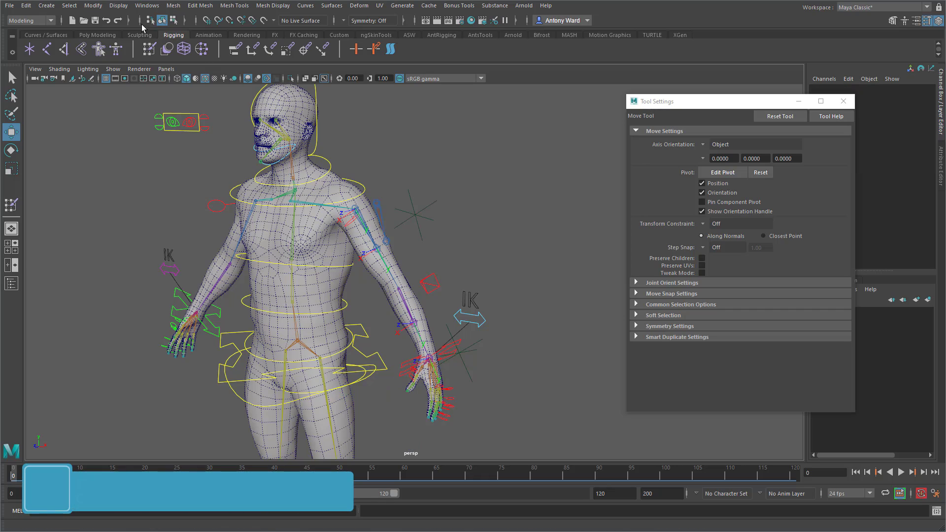
{"action": "left_click", "coordinate": [147, 6]}
{"action": "left_click", "coordinate": [161, 113]}
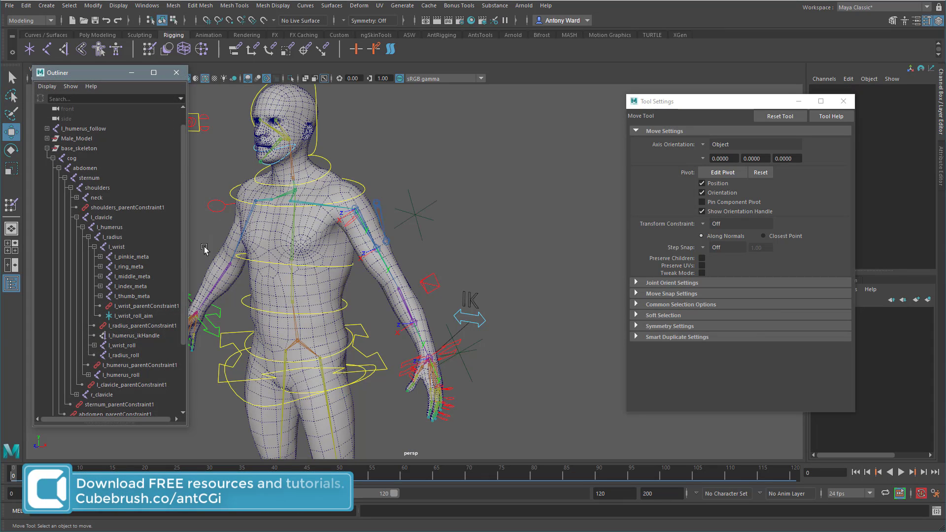
Parent l_humerus_follow under the l_arm group inside the joints group of rig_systems
{"action": "left_click", "coordinate": [47, 148]}
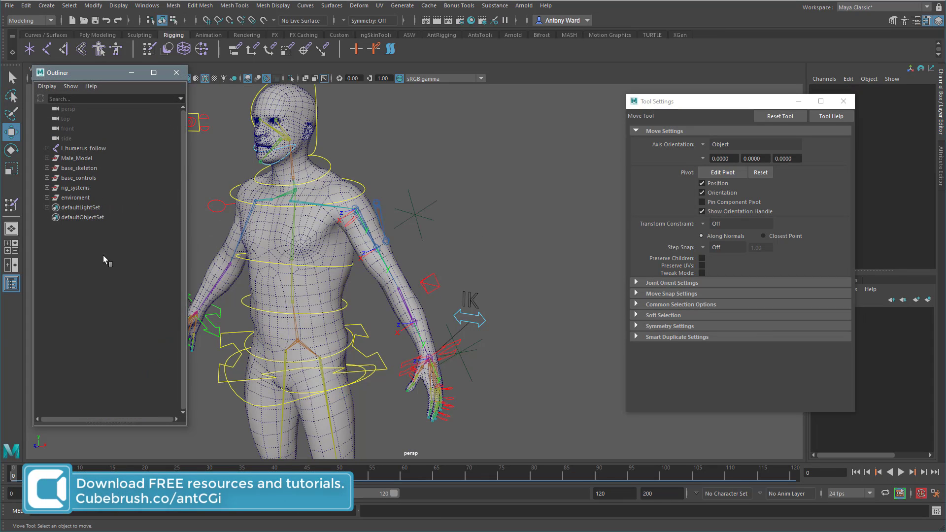
{"action": "left_click", "coordinate": [46, 188]}
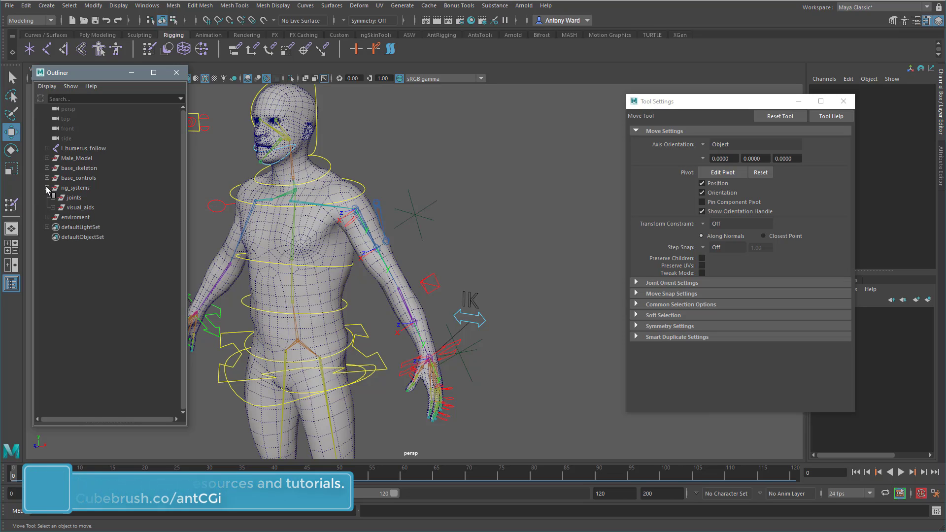
{"action": "left_click", "coordinate": [53, 207]}
{"action": "left_click", "coordinate": [52, 198]}
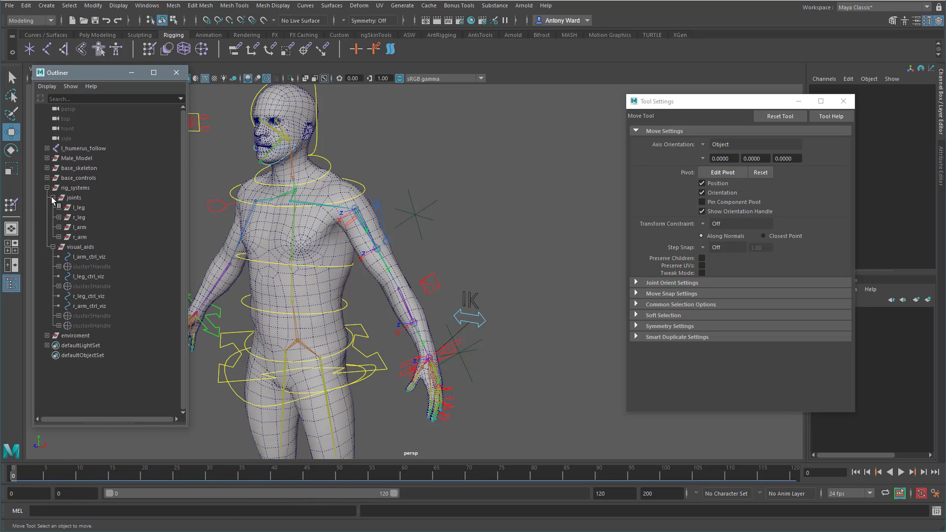
{"action": "left_click", "coordinate": [53, 247]}
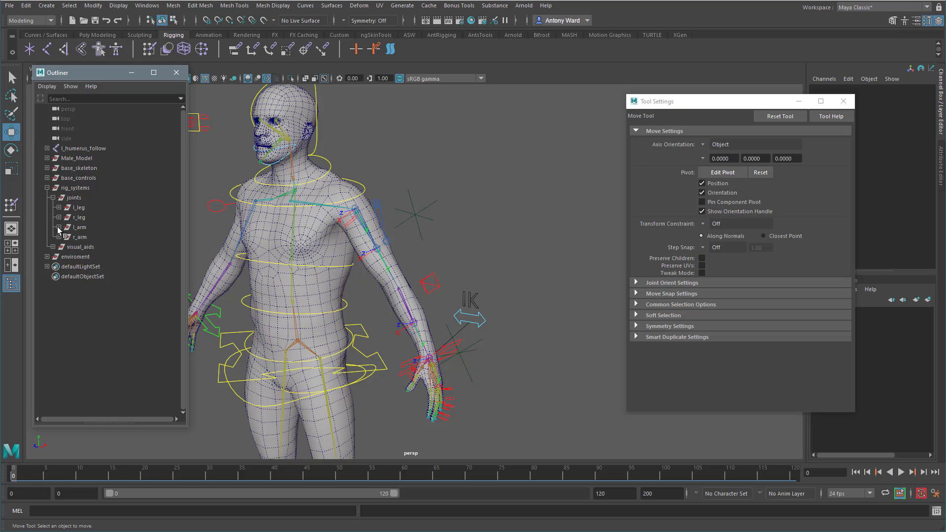
{"action": "left_click", "coordinate": [59, 228]}
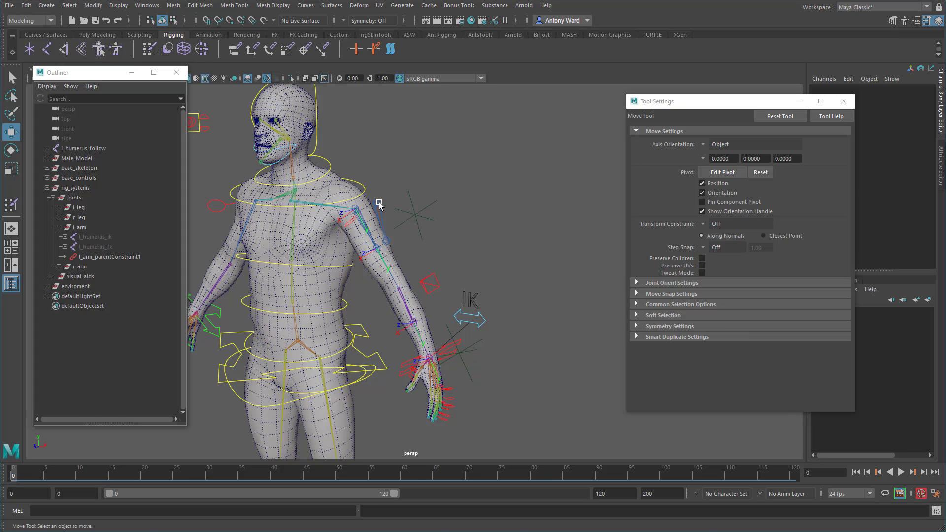
{"action": "left_click", "coordinate": [93, 149]}
{"action": "left_click_drag", "start_coordinate": [96, 228], "coordinate": [95, 227]}
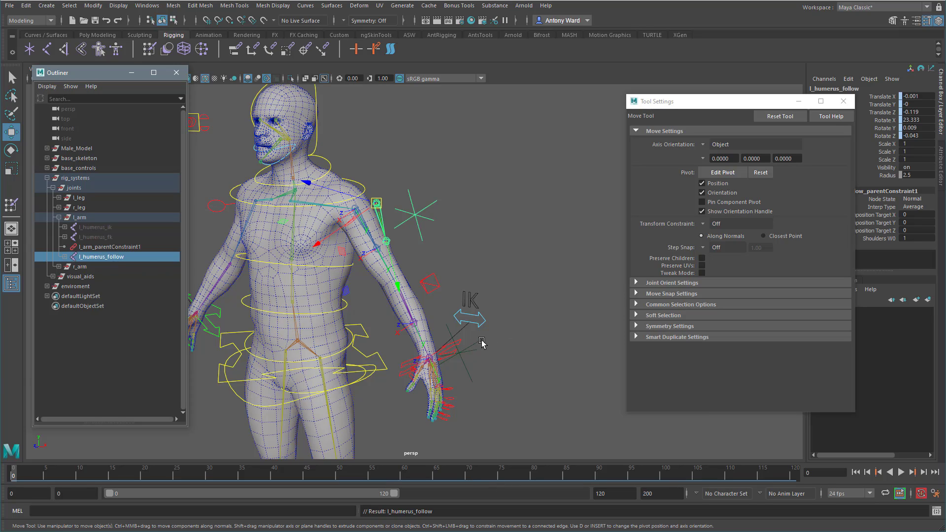
Hide the left upper arm and wrist roll aim locators
{"action": "left_click", "coordinate": [427, 205]}
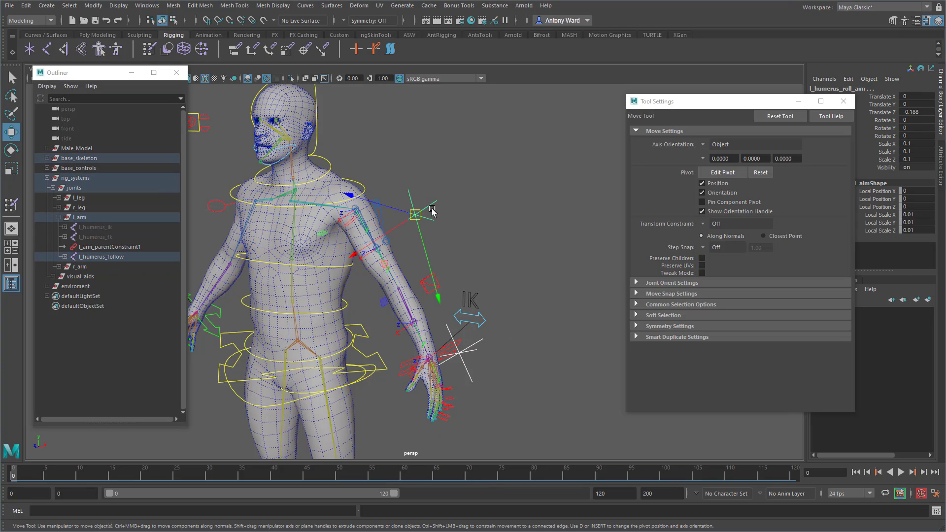
{"action": "key", "text": "ctrl+h"}
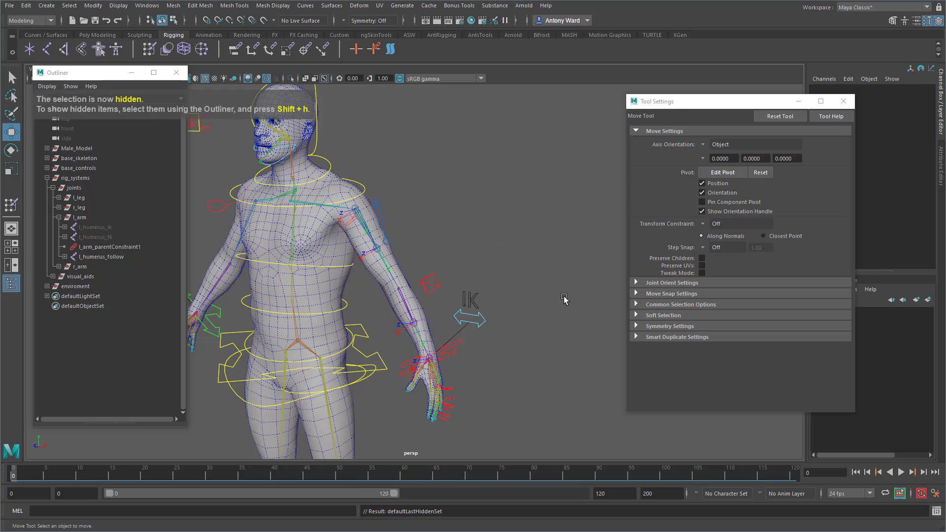
{"action": "left_click_drag", "start_coordinate": [482, 332], "coordinate": [491, 286], "text": "alt"}
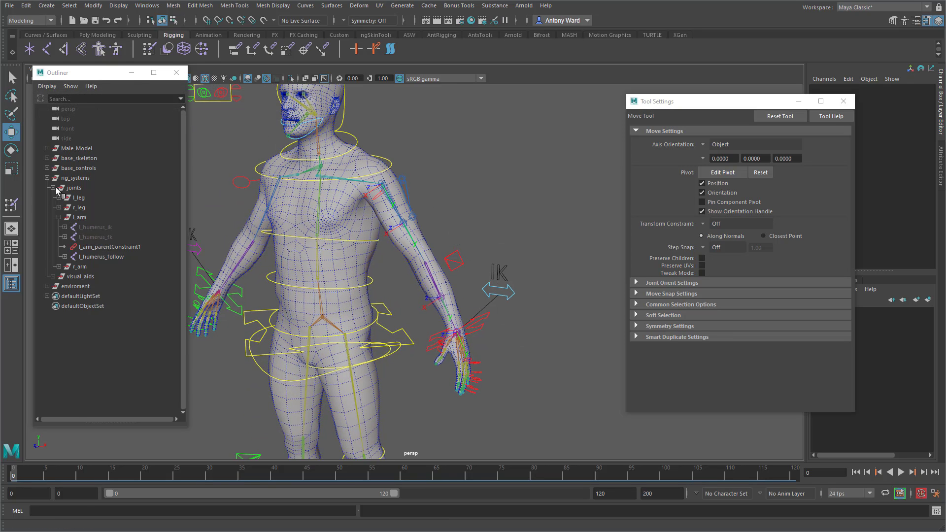
Try hiding the whole rig_systems group, and undo it
{"action": "left_click", "coordinate": [85, 179]}
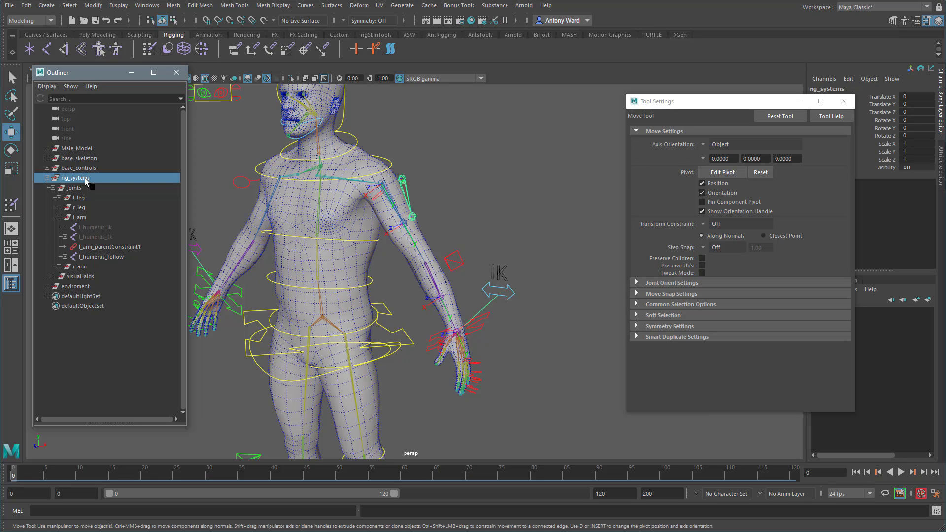
{"action": "key", "text": "ctrl+h"}
{"action": "key", "text": "ctrl+z"}
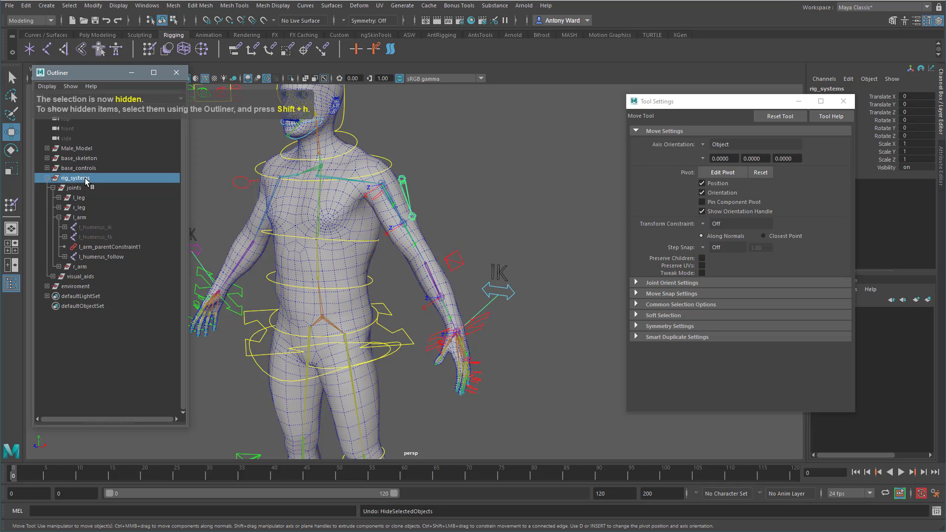
Select the joints group and turn off the display of joints in the perspective viewport
{"action": "left_click", "coordinate": [90, 188]}
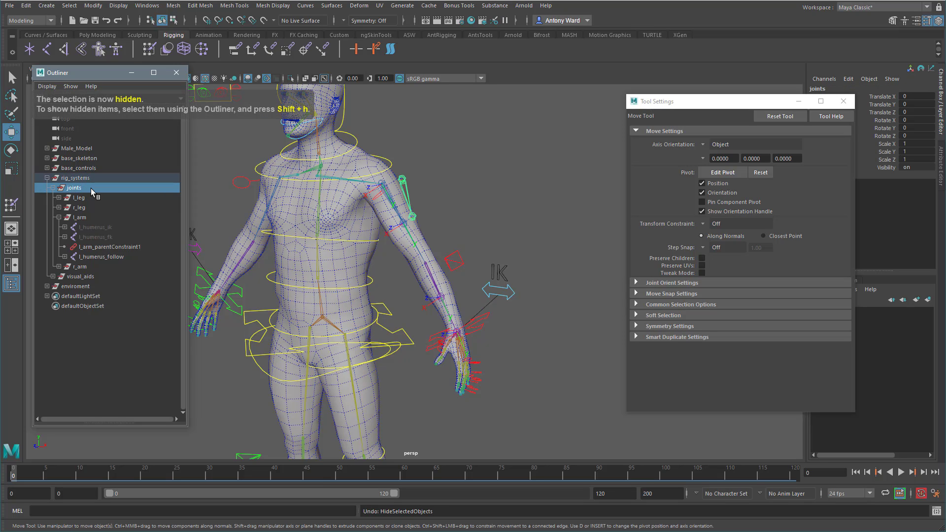
{"action": "left_click_drag", "start_coordinate": [109, 75], "coordinate": [108, 98]}
{"action": "left_click", "coordinate": [113, 69]}
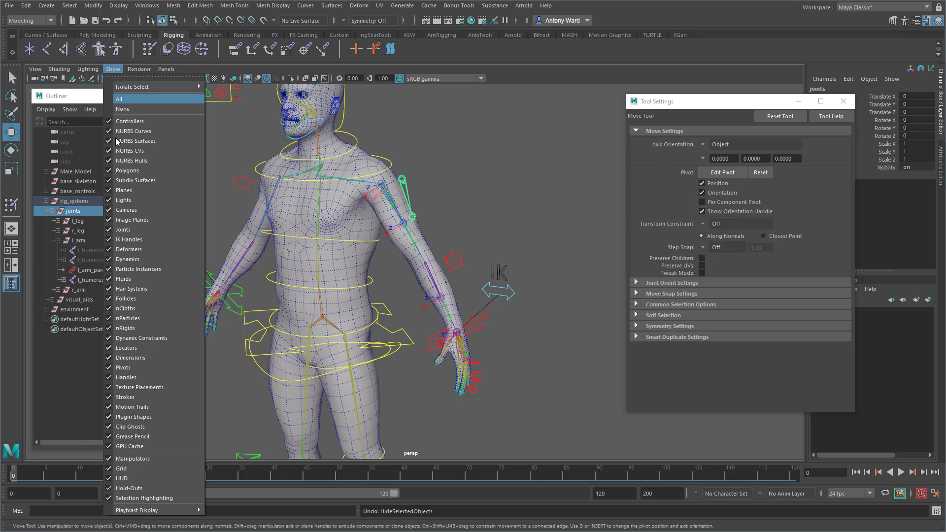
{"action": "left_click", "coordinate": [131, 229]}
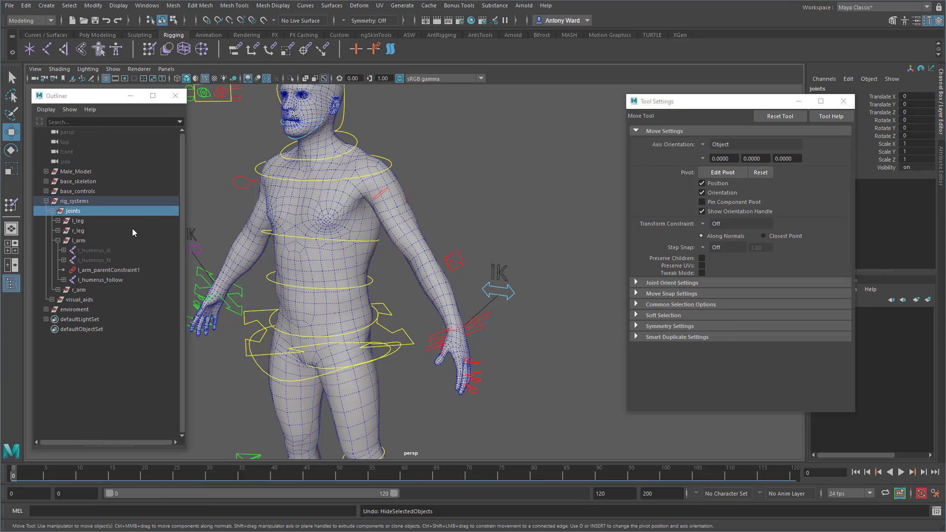
Close the Outliner and enable Hardware Texturing on the character in the viewport
{"action": "left_click", "coordinate": [175, 96]}
{"action": "left_click", "coordinate": [59, 69]}
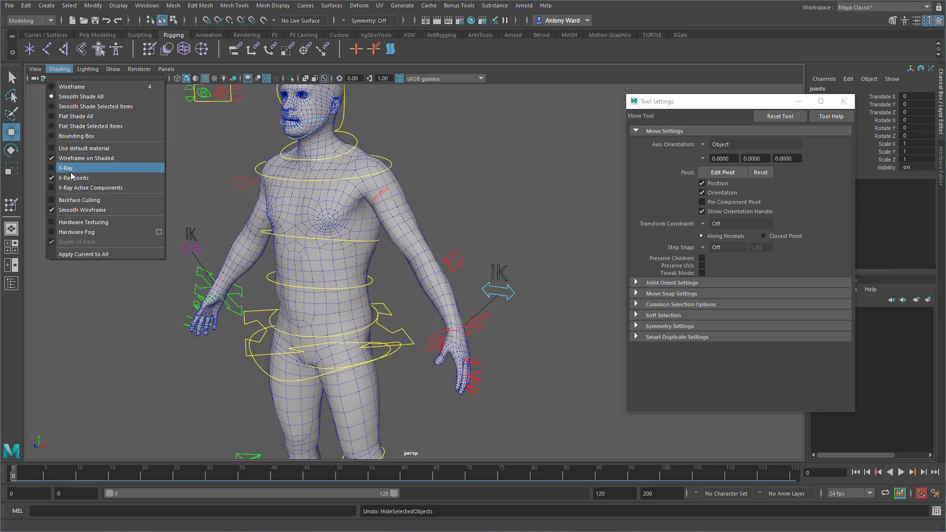
{"action": "left_click", "coordinate": [81, 222]}
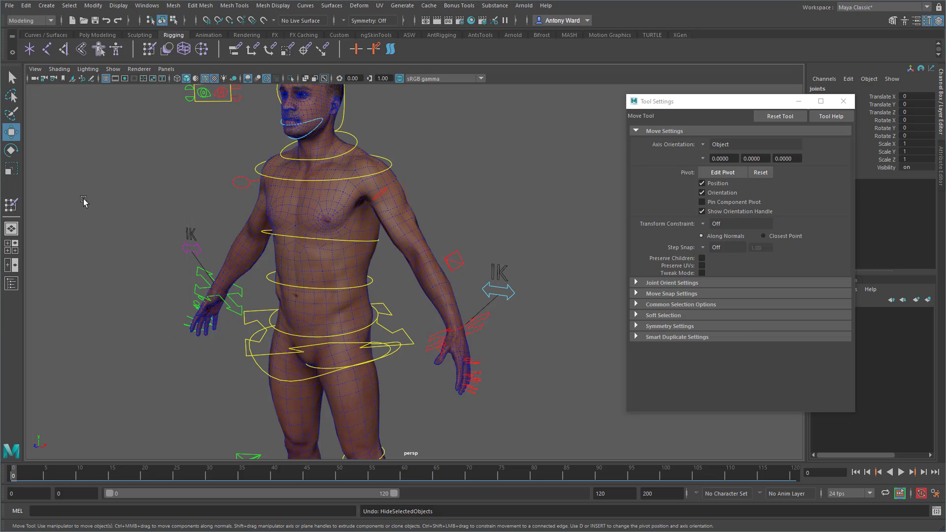
Turn off the wireframe overlay on the shaded character in the perspective viewport
{"action": "left_click", "coordinate": [59, 69]}
{"action": "left_click", "coordinate": [81, 157]}
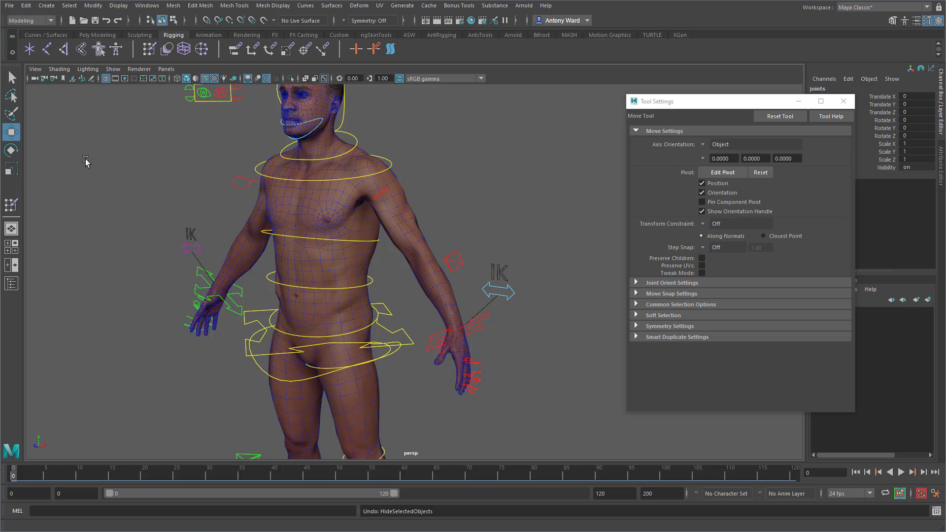
Test the left arm's deformation by raising its arm IK control beside the head and rotating it
{"action": "left_click_drag", "start_coordinate": [445, 314], "coordinate": [489, 314], "text": "alt"}
{"action": "left_click", "coordinate": [489, 313]}
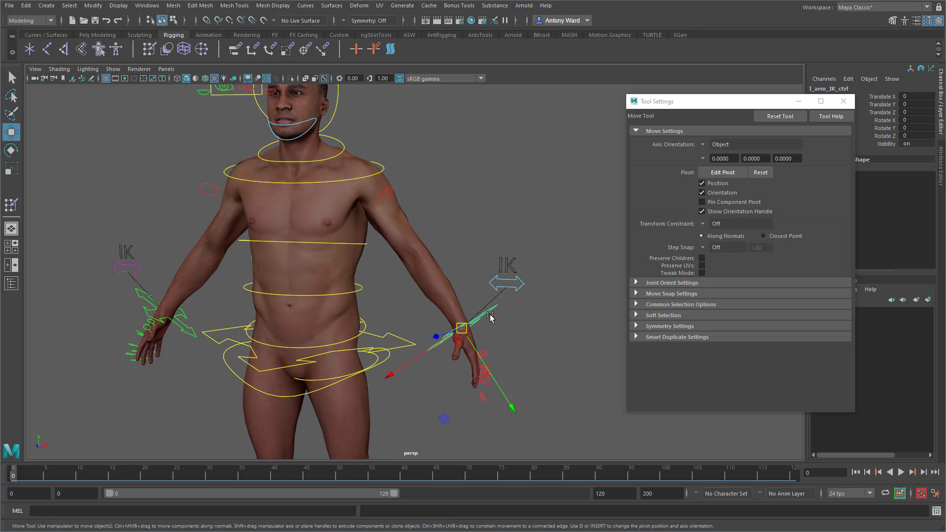
{"action": "middle_click_drag", "start_coordinate": [488, 352], "coordinate": [494, 353], "text": "alt"}
{"action": "left_click_drag", "start_coordinate": [468, 331], "coordinate": [532, 156]}
{"action": "key", "text": "e"}
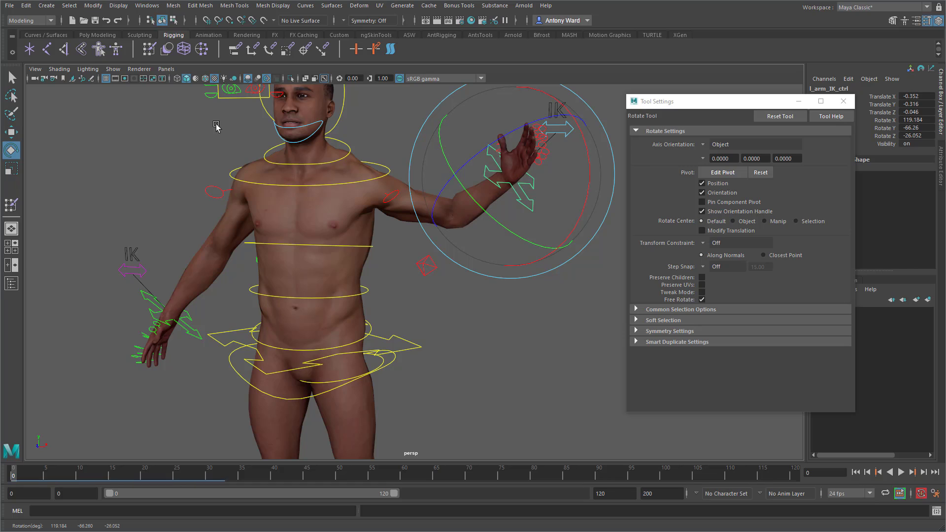
Reset the left arm IK control's translate and rotate values to 0 and close the Tool Settings
{"action": "key", "text": "w"}
{"action": "left_click_drag", "start_coordinate": [921, 135], "coordinate": [921, 97]}
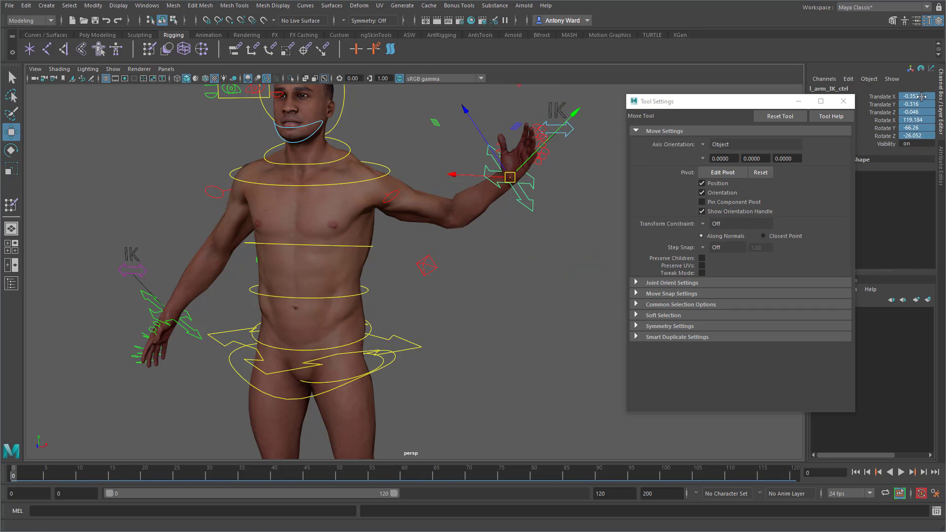
{"action": "type", "text": "0"}
{"action": "key", "text": "Return"}
{"action": "left_click", "coordinate": [843, 101]}
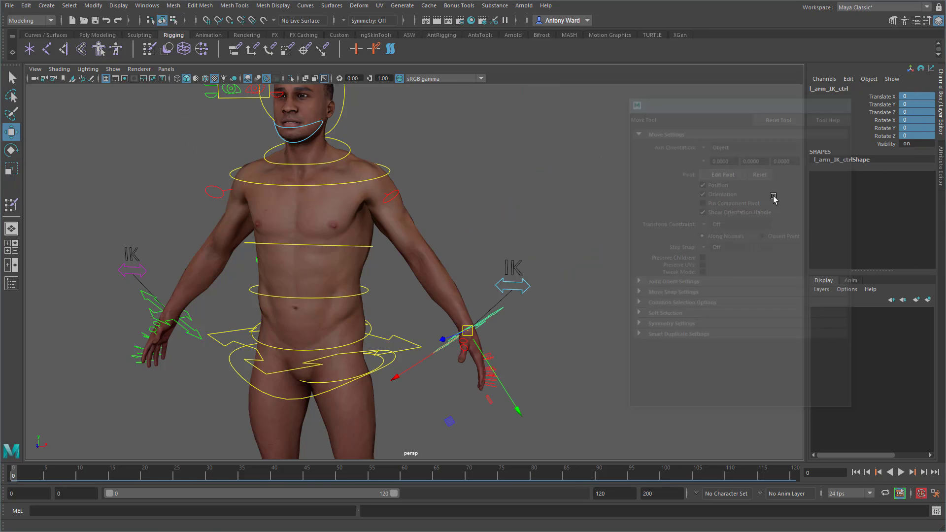
Clear the selection and examine the full-body rig with its arm and leg controls from several angles
{"action": "mouse_move", "coordinate": [499, 328]}
{"action": "left_mouse_down", "text": "alt"}
{"action": "mouse_move", "coordinate": [435, 326]}
{"action": "mouse_move", "coordinate": [460, 335]}
{"action": "mouse_move", "coordinate": [486, 271]}
{"action": "mouse_move", "coordinate": [500, 190]}
{"action": "mouse_move", "coordinate": [507, 319]}
{"action": "left_mouse_up", "text": "alt"}
{"action": "key", "text": "ctrl+z"}
{"action": "right_click_drag", "start_coordinate": [677, 403], "coordinate": [498, 384], "text": "alt"}
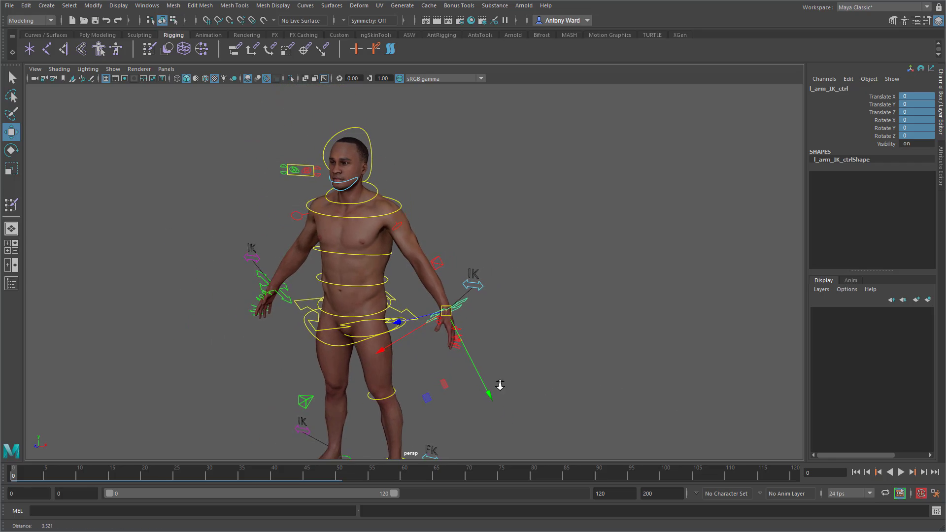
{"action": "middle_click_drag", "start_coordinate": [497, 385], "coordinate": [525, 315], "text": "alt"}
{"action": "mouse_move", "coordinate": [471, 340]}
{"action": "left_mouse_down", "text": "alt"}
{"action": "mouse_move", "coordinate": [502, 333]}
{"action": "mouse_move", "coordinate": [469, 323]}
{"action": "left_mouse_up", "text": "alt"}
{"action": "left_click", "coordinate": [469, 323]}
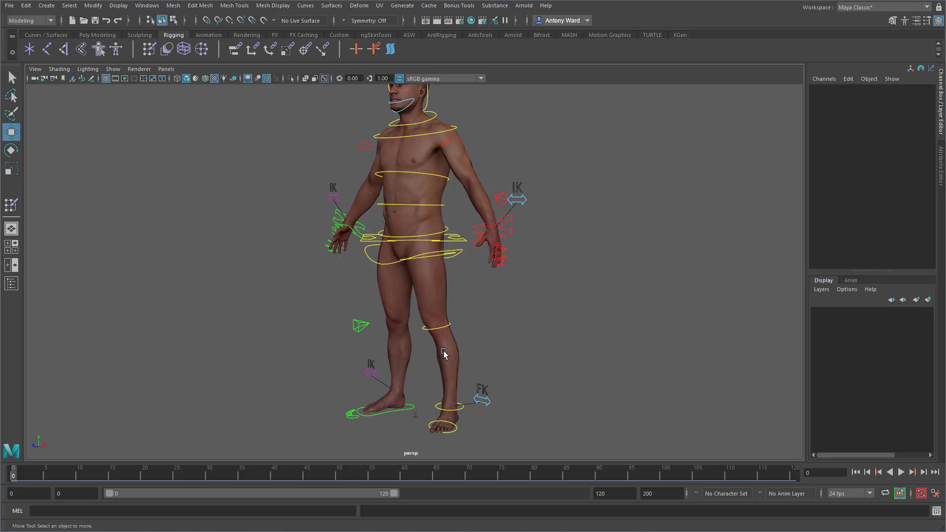
{"action": "left_click_drag", "start_coordinate": [446, 267], "coordinate": [447, 323], "text": "alt"}
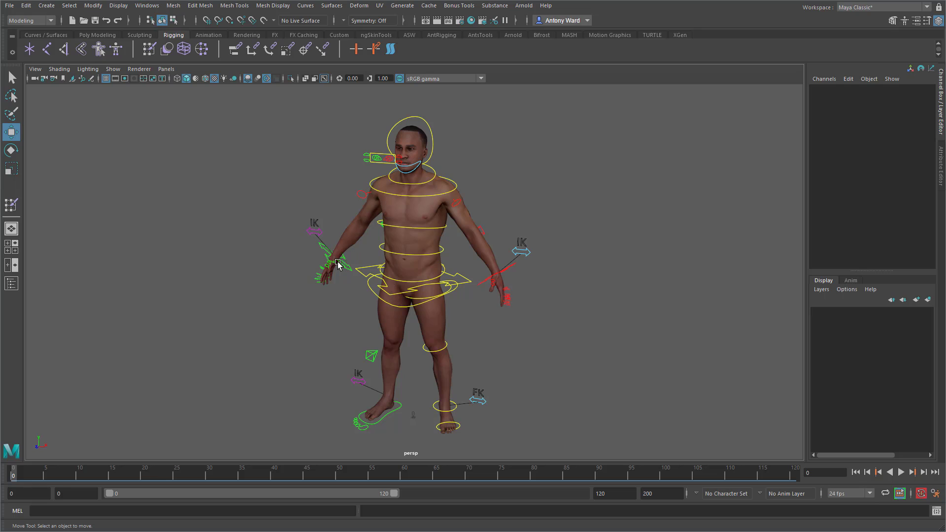
{"action": "left_click_drag", "start_coordinate": [366, 340], "coordinate": [468, 360], "text": "alt"}
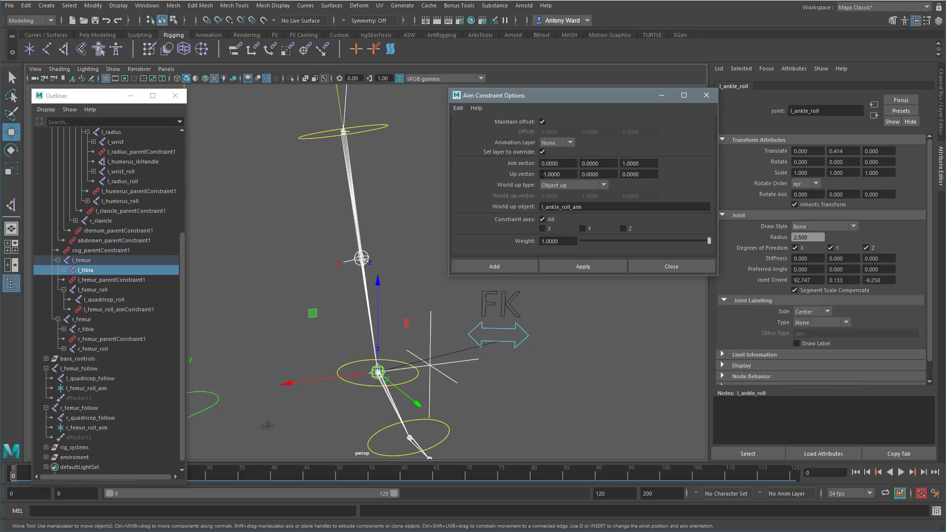
Apply the aim constraint to l_ankle_roll with Maintain offset on and l_ankle_roll_aim as the world up object
{"action": "left_click", "coordinate": [547, 122]}
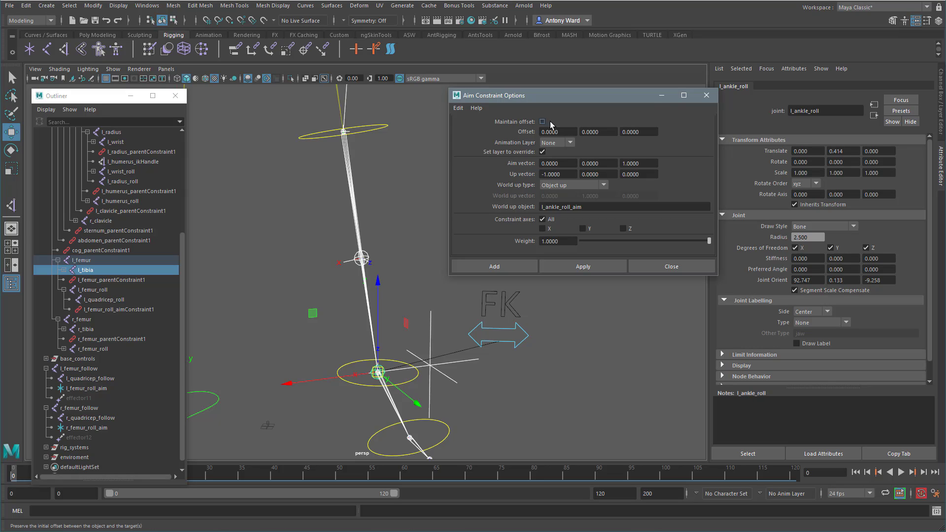
{"action": "left_click", "coordinate": [542, 121]}
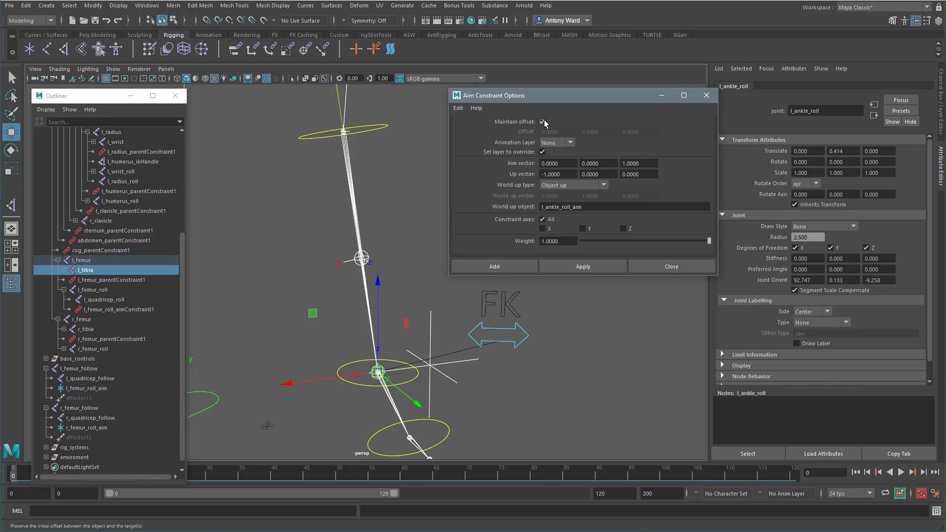
{"action": "left_click", "coordinate": [575, 267]}
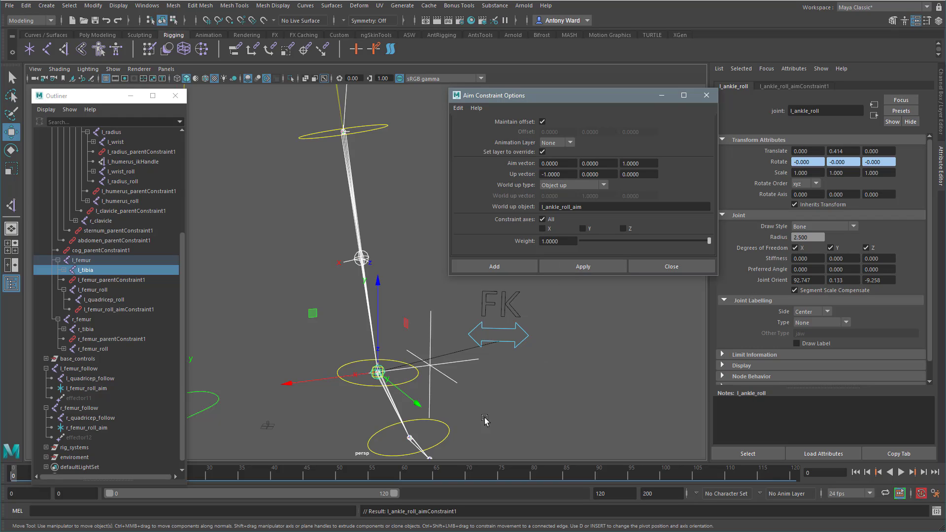
Try moving the l_ankle_roll_aim locator along its Y axis, and undo the move
{"action": "left_click", "coordinate": [453, 374]}
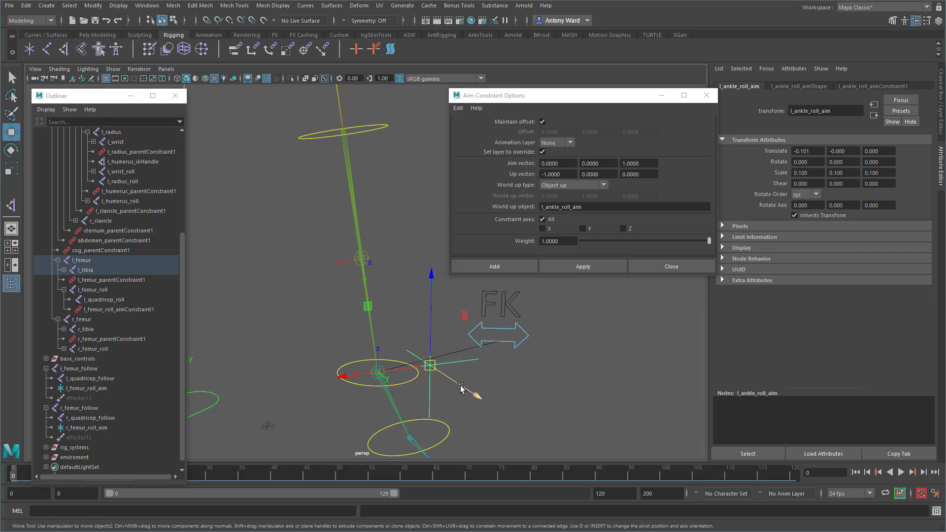
{"action": "mouse_move", "coordinate": [461, 388]}
{"action": "left_mouse_down"}
{"action": "mouse_move", "coordinate": [470, 392]}
{"action": "mouse_move", "coordinate": [450, 379]}
{"action": "mouse_move", "coordinate": [461, 380]}
{"action": "left_mouse_up"}
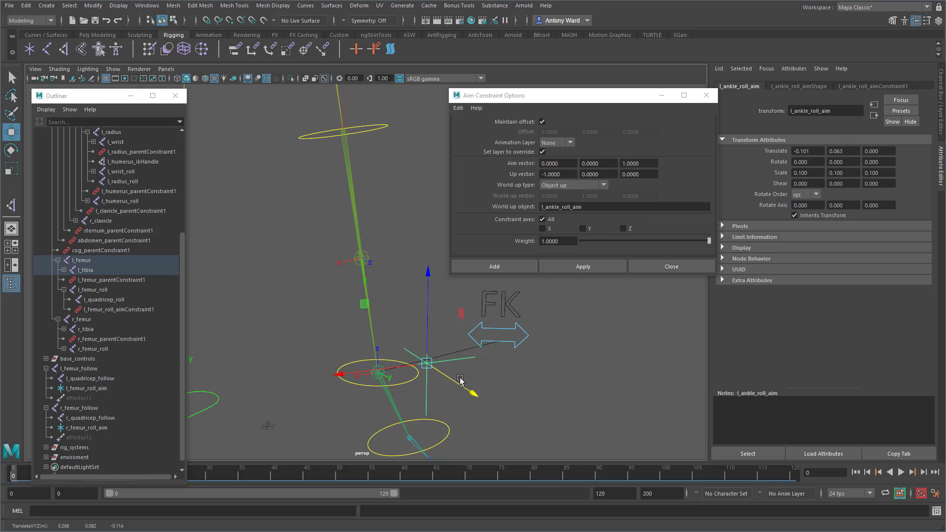
{"action": "key", "text": "ctrl+z"}
Test the constrained roll joint by rotating the left ankle FK control around different axes, undoing each rotation
{"action": "left_click", "coordinate": [370, 387]}
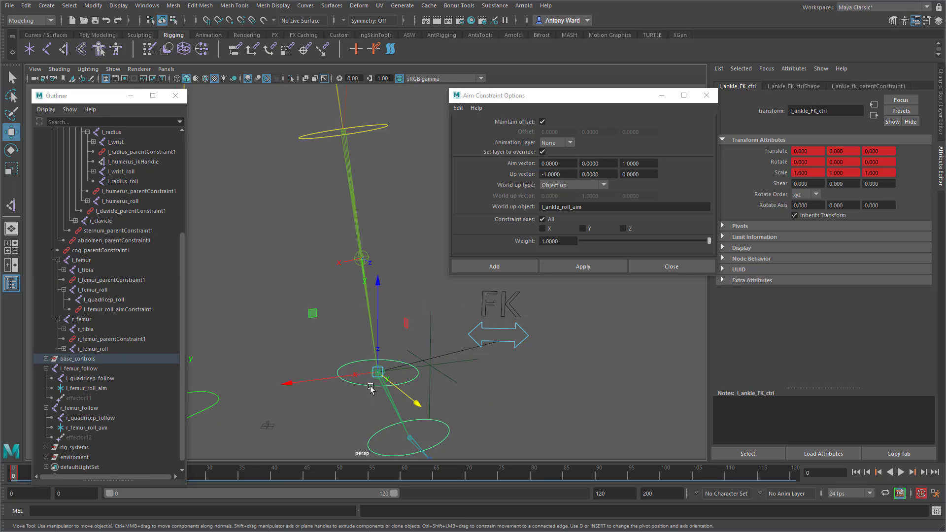
{"action": "key", "text": "e"}
{"action": "mouse_move", "coordinate": [391, 405]}
{"action": "left_mouse_down"}
{"action": "mouse_move", "coordinate": [336, 409]}
{"action": "mouse_move", "coordinate": [411, 398]}
{"action": "mouse_move", "coordinate": [393, 401]}
{"action": "left_mouse_up"}
{"action": "key", "text": "ctrl+z"}
{"action": "left_click_drag", "start_coordinate": [341, 299], "coordinate": [365, 323]}
{"action": "key", "text": "ctrl+z"}
{"action": "left_click_drag", "start_coordinate": [411, 345], "coordinate": [358, 376]}
{"action": "key", "text": "ctrl+z"}
{"action": "left_click_drag", "start_coordinate": [512, 361], "coordinate": [485, 357], "text": "alt"}
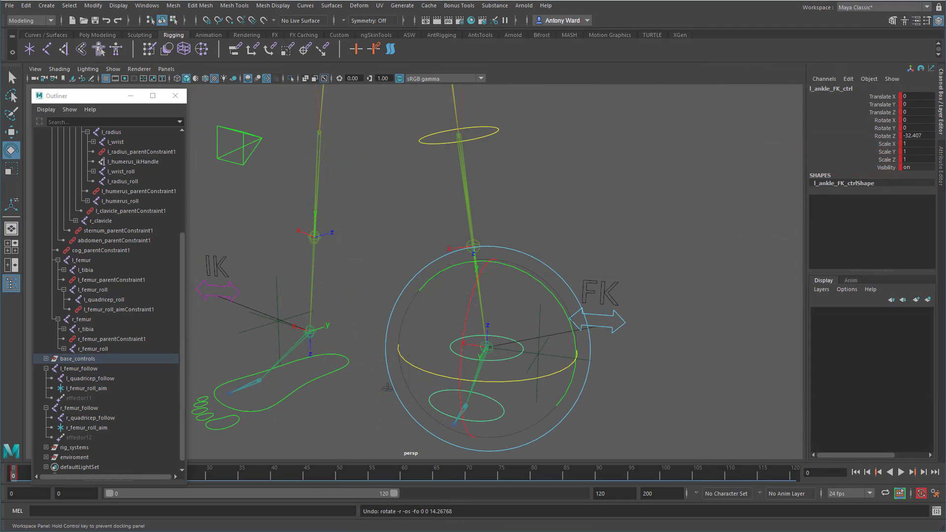
Resize the Node Editor and arrange it beside the left lower leg in the viewport
{"action": "left_click_drag", "start_coordinate": [443, 44], "coordinate": [450, 50]}
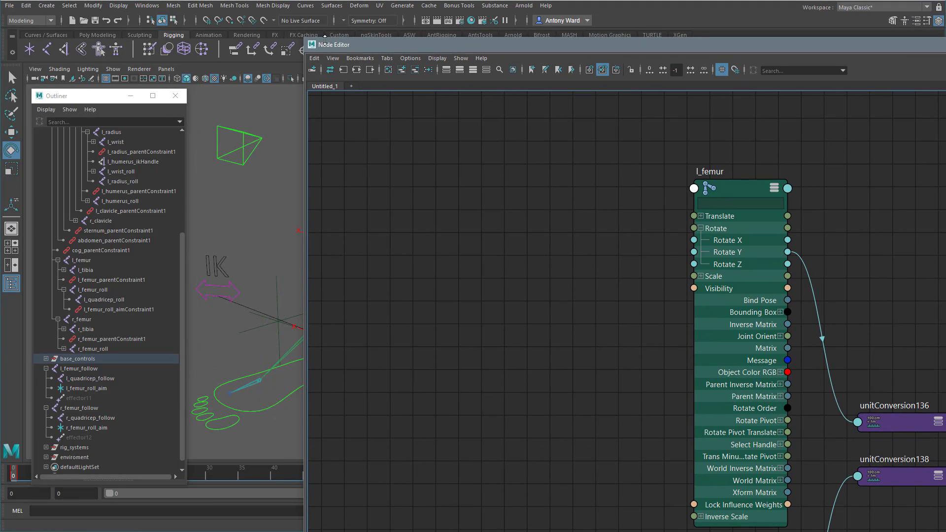
{"action": "left_click_drag", "start_coordinate": [302, 38], "coordinate": [553, 65]}
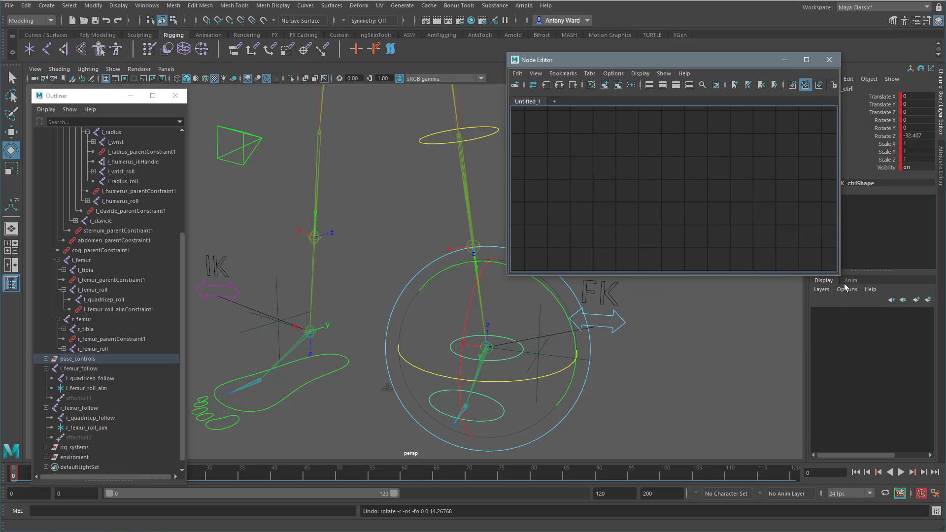
{"action": "left_click_drag", "start_coordinate": [841, 279], "coordinate": [926, 474]}
{"action": "middle_click_drag", "start_coordinate": [472, 361], "coordinate": [299, 315], "text": "alt"}
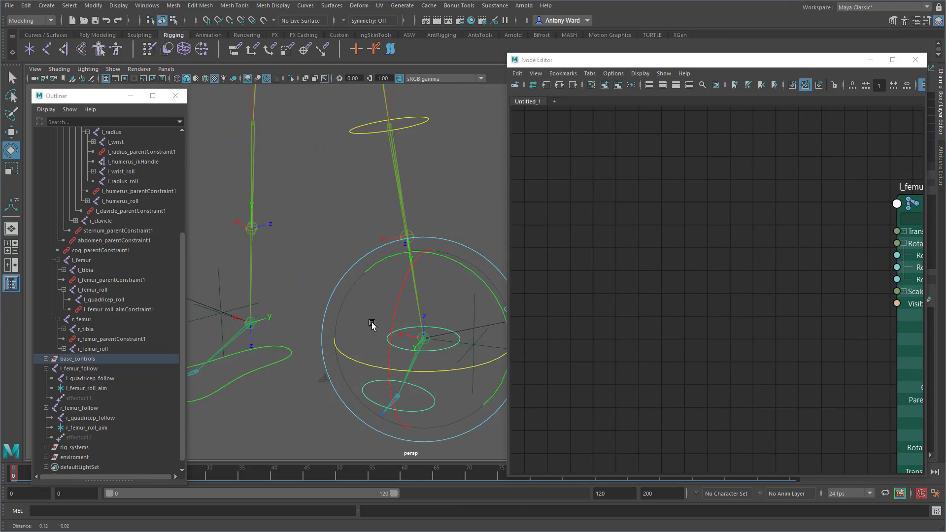
Examine the node connections from l_femur and l_ankle_roll through l_leg_roll_multi to l_tibia_roll
{"action": "scroll", "coordinate": [740, 321], "scroll_direction": "down", "scroll_amount": 2}
{"action": "middle_click_drag", "start_coordinate": [741, 323], "coordinate": [588, 197], "text": "alt"}
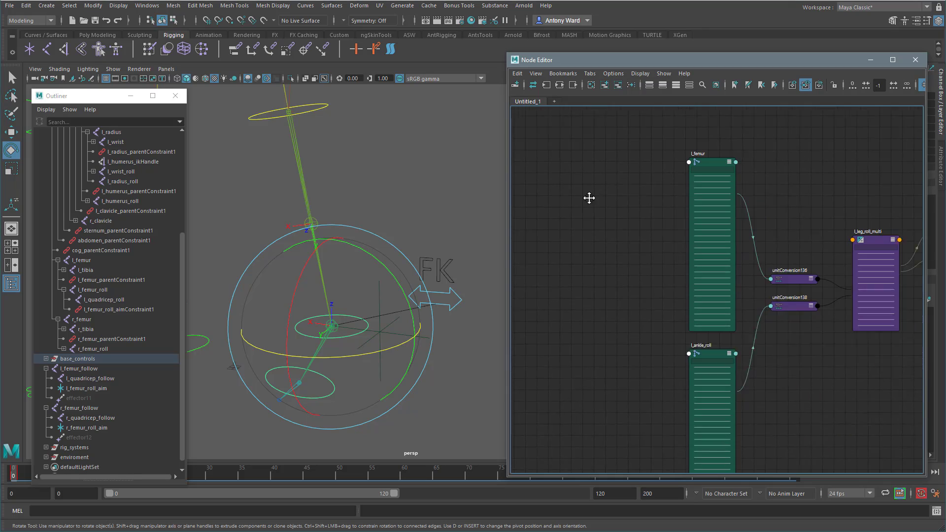
{"action": "mouse_move", "coordinate": [780, 352]}
{"action": "middle_mouse_down", "text": "alt"}
{"action": "mouse_move", "coordinate": [731, 321]}
{"action": "mouse_move", "coordinate": [654, 320]}
{"action": "middle_mouse_up", "text": "alt"}
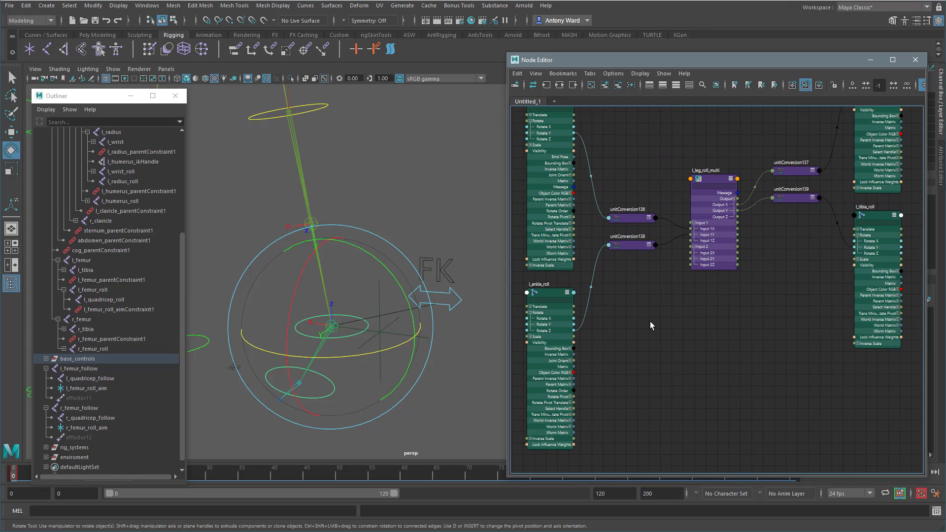
{"action": "left_click_drag", "start_coordinate": [506, 319], "coordinate": [423, 320]}
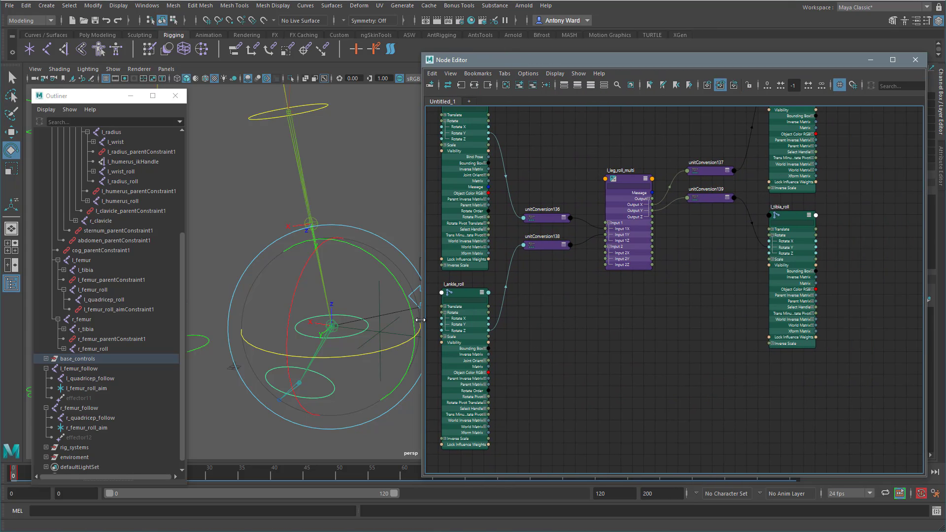
{"action": "scroll", "coordinate": [582, 332], "scroll_direction": "up", "scroll_amount": 2}
{"action": "middle_click_drag", "start_coordinate": [594, 332], "coordinate": [657, 314], "text": "alt"}
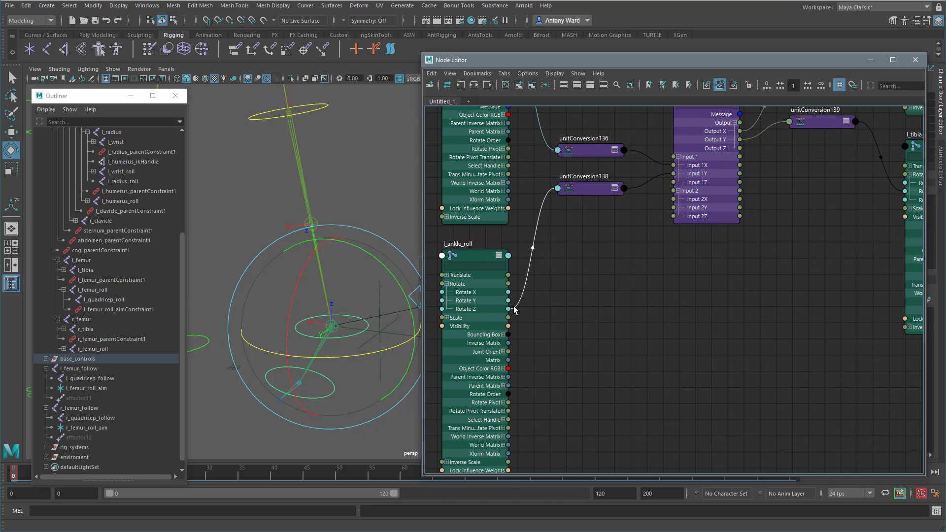
{"action": "middle_click_drag", "start_coordinate": [706, 190], "coordinate": [635, 254], "text": "alt"}
{"action": "left_click_drag", "start_coordinate": [647, 170], "coordinate": [652, 203]}
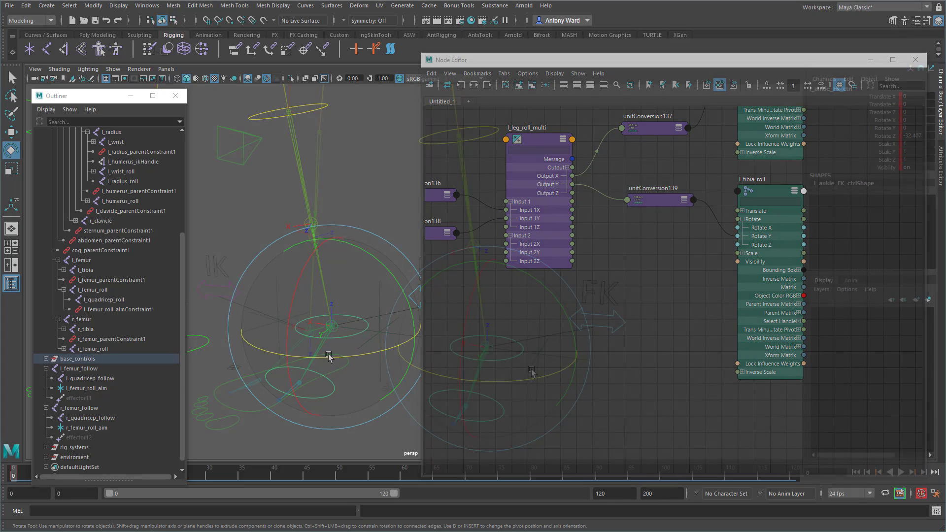
Test the tibia roll by twisting the left ankle FK control twice, undoing each rotation
{"action": "mouse_move", "coordinate": [530, 379]}
{"action": "left_mouse_down"}
{"action": "mouse_move", "coordinate": [481, 377]}
{"action": "mouse_move", "coordinate": [530, 372]}
{"action": "left_mouse_up"}
{"action": "key", "text": "ctrl+z"}
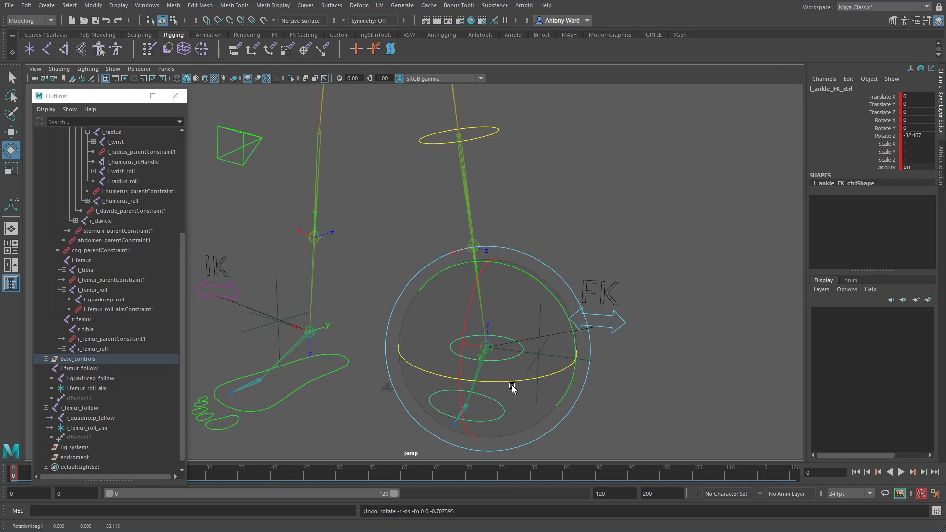
{"action": "left_click_drag", "start_coordinate": [512, 388], "coordinate": [482, 370]}
{"action": "key", "text": "ctrl+z"}
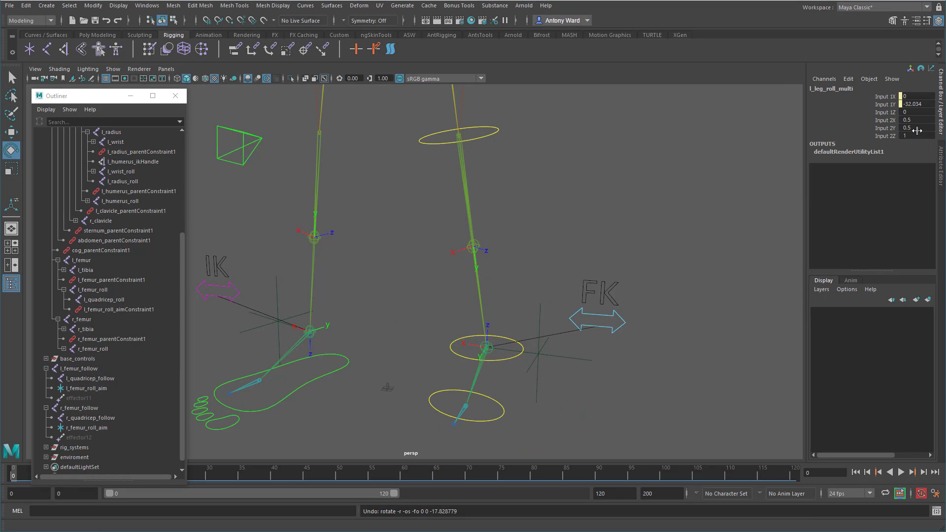
Set Input 2Y of l_leg_roll_multi to -0.5, then test it by twisting the left ankle FK control and undo the twist
{"action": "left_click", "coordinate": [916, 128]}
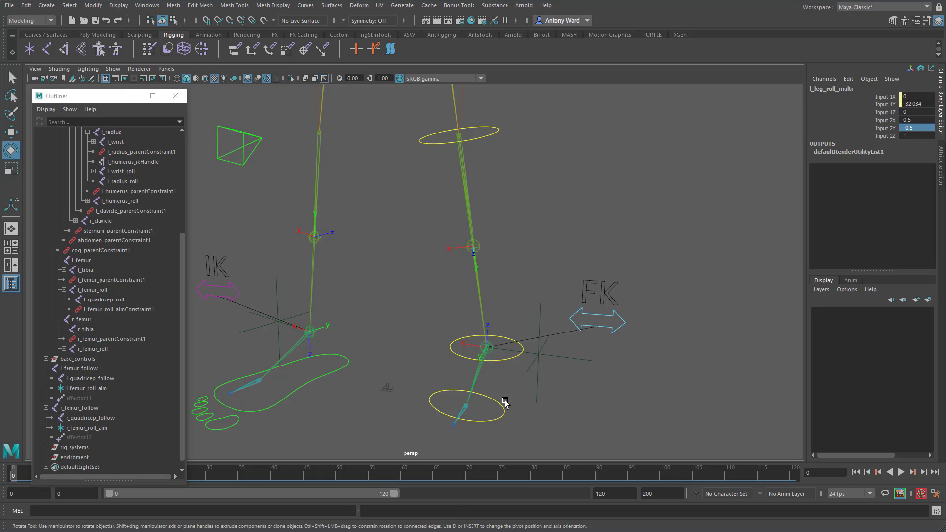
{"action": "left_click", "coordinate": [497, 364]}
{"action": "left_click_drag", "start_coordinate": [506, 384], "coordinate": [527, 371]}
{"action": "key", "text": "ctrl+z"}
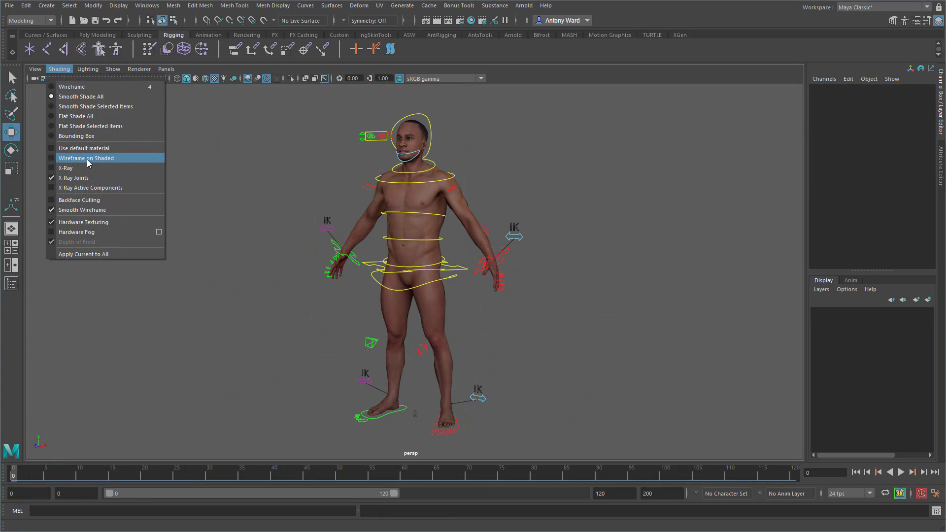
Turn on Wireframe on Shaded and turn off Hardware Texturing for the character in the viewport
{"action": "left_click", "coordinate": [87, 158]}
{"action": "left_click", "coordinate": [61, 69]}
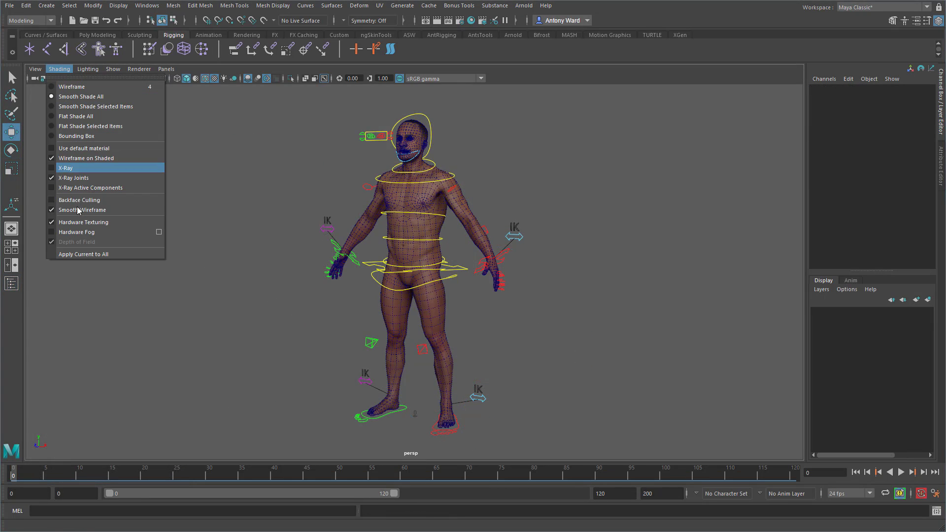
{"action": "left_click", "coordinate": [94, 221]}
Lower cog_ctrl by about 0.1 units so that both IK legs bend
{"action": "left_click", "coordinate": [373, 265]}
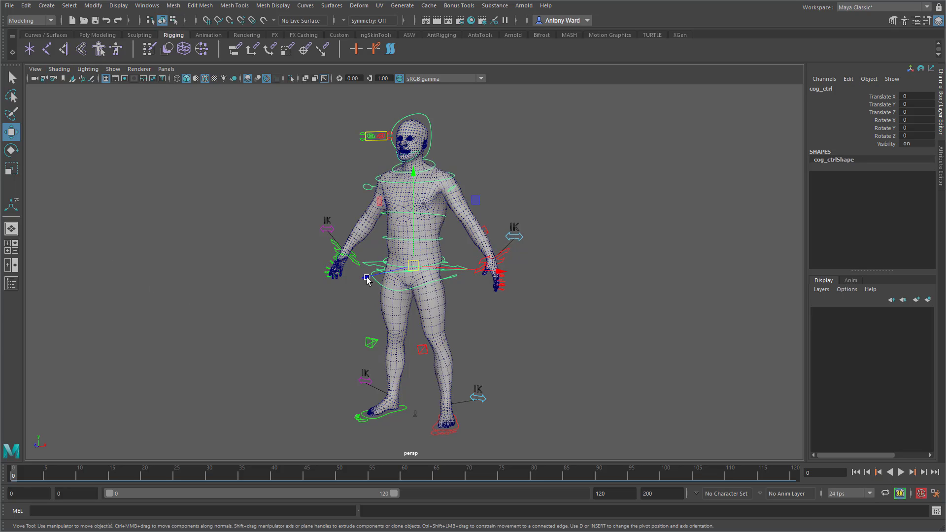
{"action": "middle_click_drag", "start_coordinate": [368, 277], "coordinate": [383, 247], "text": "alt"}
{"action": "right_click_drag", "start_coordinate": [383, 247], "coordinate": [495, 288], "text": "alt"}
{"action": "left_click_drag", "start_coordinate": [430, 239], "coordinate": [429, 260]}
Test the left leg's deformation by swinging the left knee control out to the side and back
{"action": "left_click", "coordinate": [431, 335]}
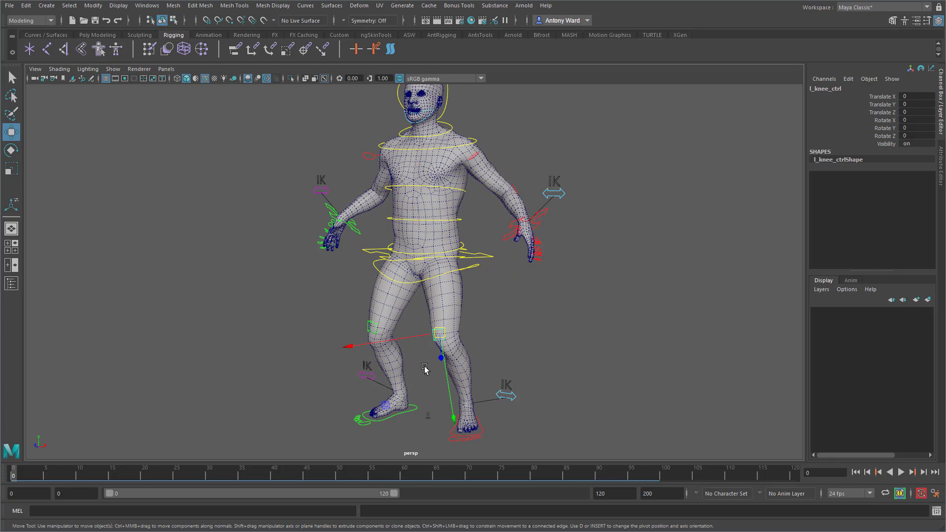
{"action": "middle_click_drag", "start_coordinate": [424, 369], "coordinate": [416, 323], "text": "alt"}
{"action": "right_click_drag", "start_coordinate": [416, 323], "coordinate": [458, 302], "text": "alt"}
{"action": "mouse_move", "coordinate": [437, 291]}
{"action": "left_mouse_down"}
{"action": "mouse_move", "coordinate": [463, 291]}
{"action": "mouse_move", "coordinate": [442, 289]}
{"action": "left_mouse_up"}
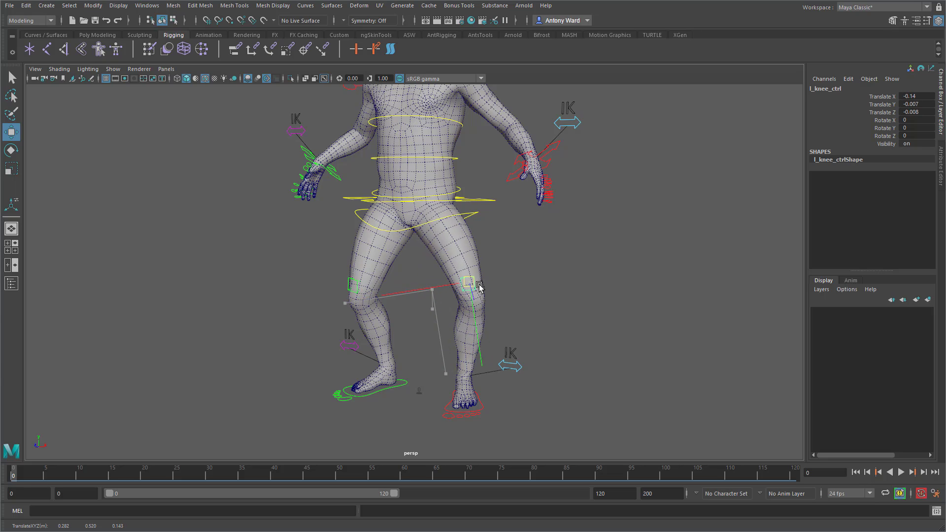
Try moving the right knee control sideways to test the right leg, and undo the move
{"action": "left_click", "coordinate": [355, 285]}
{"action": "mouse_move", "coordinate": [362, 289]}
{"action": "left_mouse_down"}
{"action": "mouse_move", "coordinate": [341, 284]}
{"action": "mouse_move", "coordinate": [369, 290]}
{"action": "left_mouse_up"}
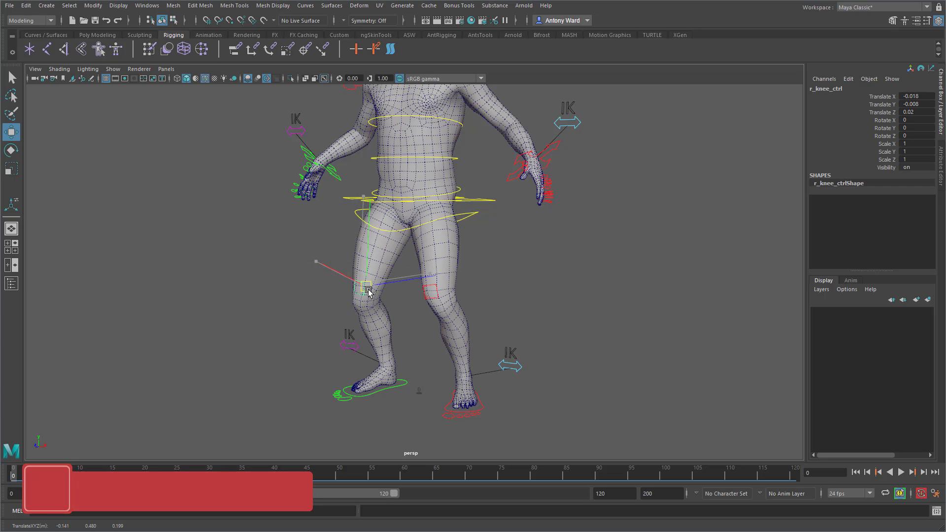
{"action": "key", "text": "ctrl+z"}
Rotate cog_ctrl about 7 degrees in Y and Z to test the twist deformation of both legs
{"action": "middle_click_drag", "start_coordinate": [527, 284], "coordinate": [524, 294], "text": "alt"}
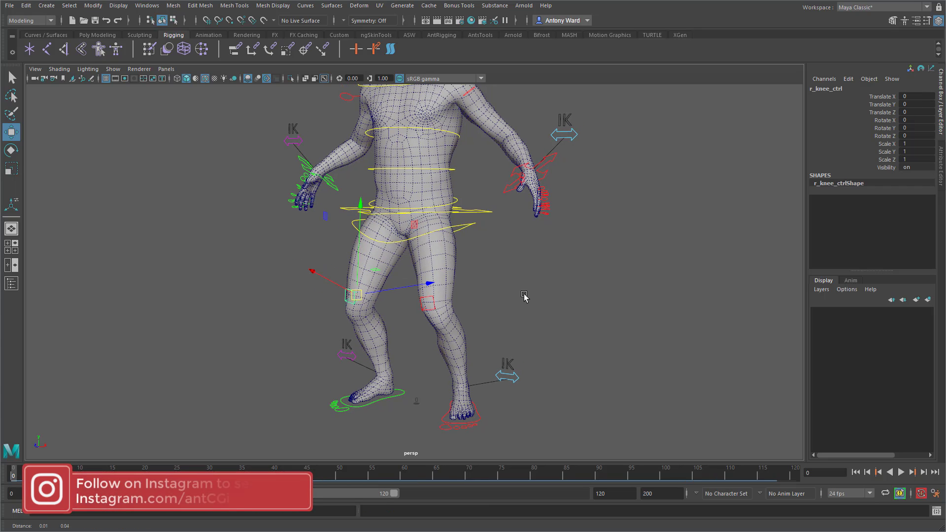
{"action": "left_click", "coordinate": [463, 224]}
{"action": "key", "text": "e"}
{"action": "left_click_drag", "start_coordinate": [462, 233], "coordinate": [386, 230]}
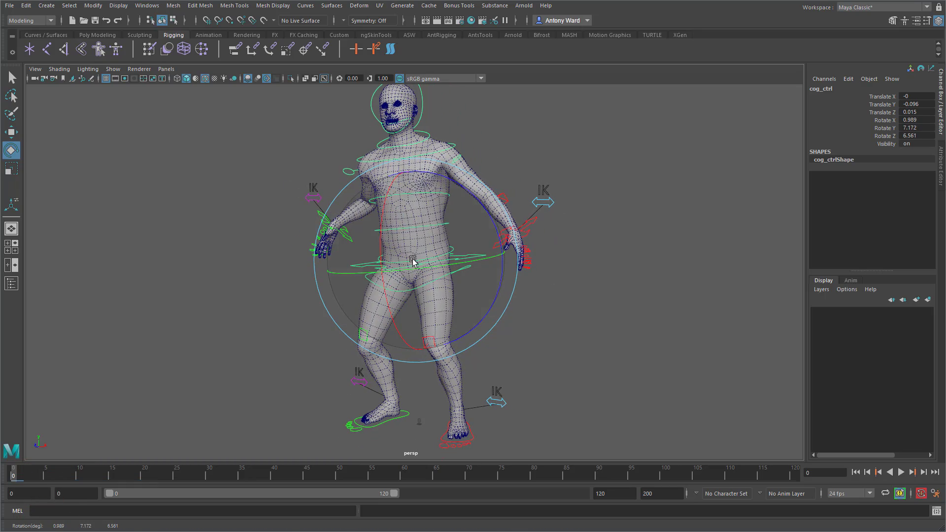
Undo the cog rotation, then try twisting the left foot control to test the lower leg deformation and undo it
{"action": "key", "text": "ctrl+z"}
{"action": "left_click_drag", "start_coordinate": [563, 349], "coordinate": [502, 314], "text": "alt"}
{"action": "right_click_drag", "start_coordinate": [502, 315], "coordinate": [550, 411], "text": "alt"}
{"action": "middle_click_drag", "start_coordinate": [549, 410], "coordinate": [568, 267], "text": "alt"}
{"action": "left_click", "coordinate": [477, 389]}
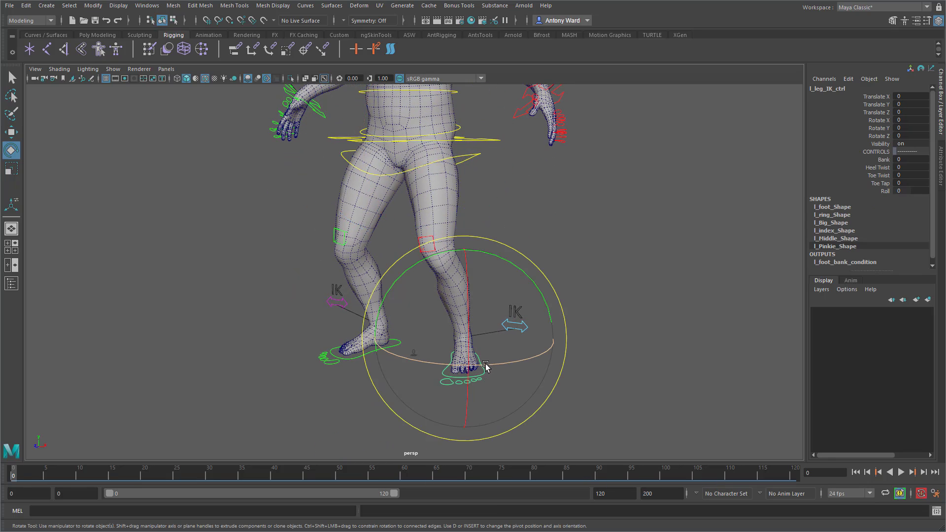
{"action": "left_click_drag", "start_coordinate": [485, 367], "coordinate": [478, 364]}
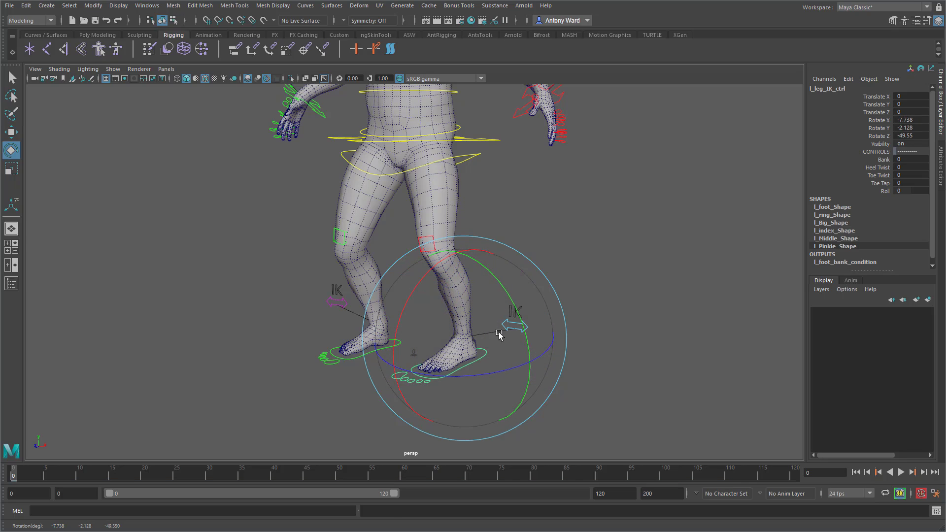
{"action": "key", "text": "ctrl+z"}
{"action": "key", "text": "ctrl+z"}
Rotate the left arm IK control to about 110, 59 and 110 degrees in X, Y and Z to test the forearm twist
{"action": "middle_click_drag", "start_coordinate": [496, 192], "coordinate": [493, 225], "text": "alt"}
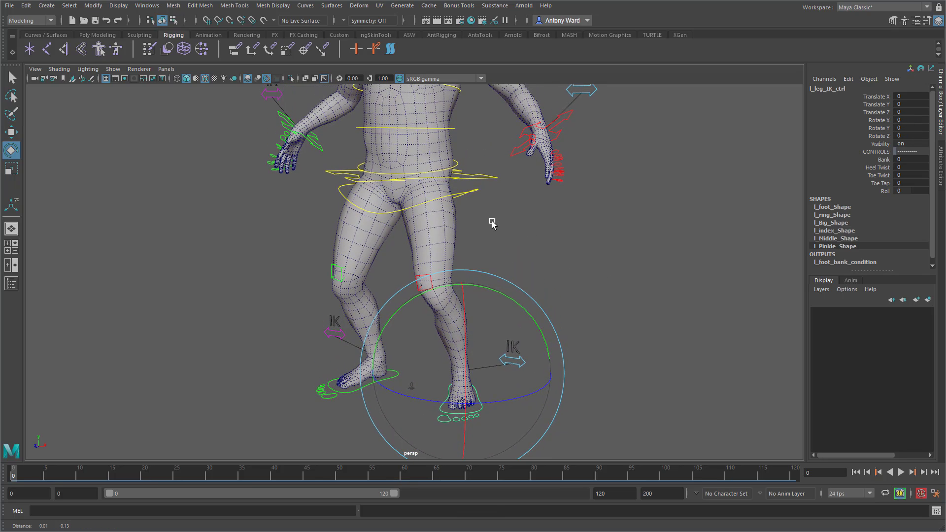
{"action": "middle_click_drag", "start_coordinate": [501, 187], "coordinate": [479, 323], "text": "alt"}
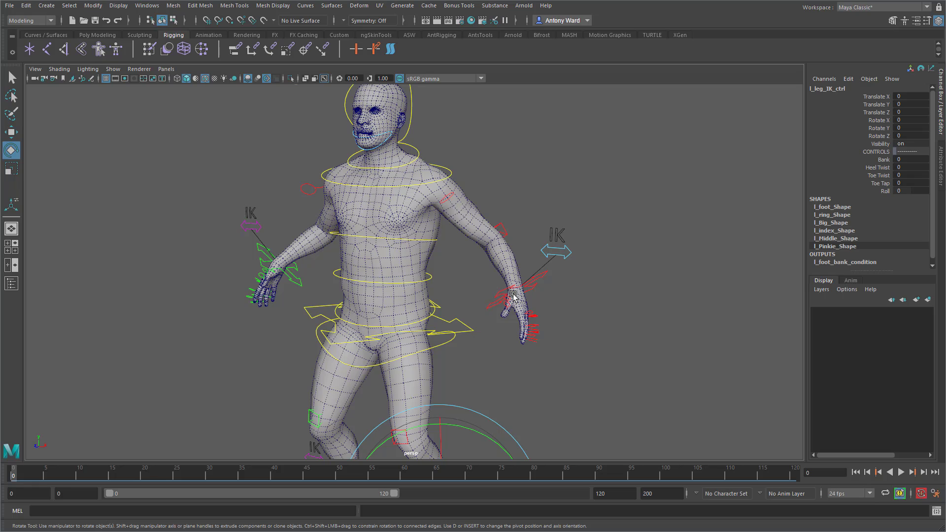
{"action": "left_click", "coordinate": [523, 306]}
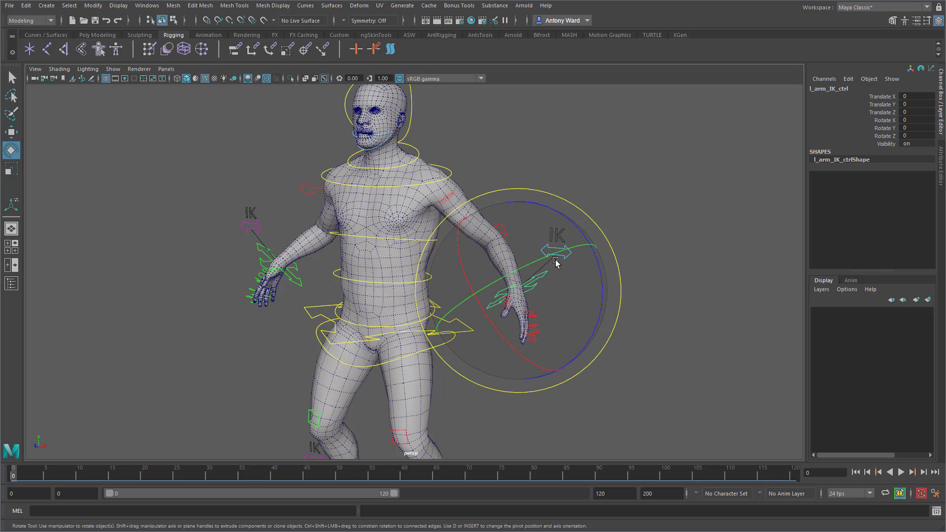
{"action": "left_click_drag", "start_coordinate": [555, 262], "coordinate": [471, 291]}
{"action": "left_click_drag", "start_coordinate": [472, 291], "coordinate": [485, 300], "text": "alt"}
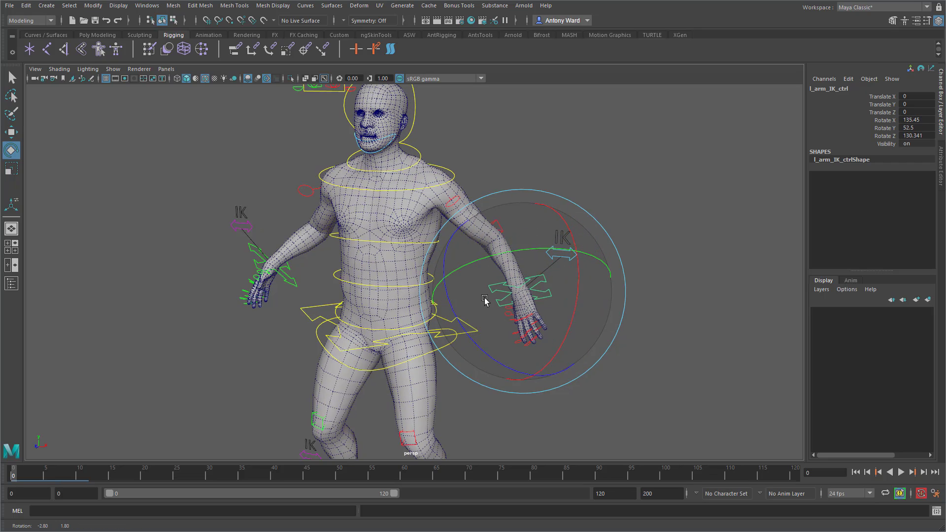
{"action": "right_click_drag", "start_coordinate": [485, 299], "coordinate": [468, 262], "text": "alt"}
{"action": "left_click_drag", "start_coordinate": [509, 323], "coordinate": [468, 320]}
Try rotating the right arm IK control to about 40, 68 and 30 degrees, and undo the rotation
{"action": "left_click_drag", "start_coordinate": [291, 348], "coordinate": [341, 331], "text": "alt"}
{"action": "middle_click_drag", "start_coordinate": [341, 331], "coordinate": [416, 278], "text": "alt"}
{"action": "left_click", "coordinate": [326, 284]}
{"action": "left_click_drag", "start_coordinate": [325, 285], "coordinate": [345, 281]}
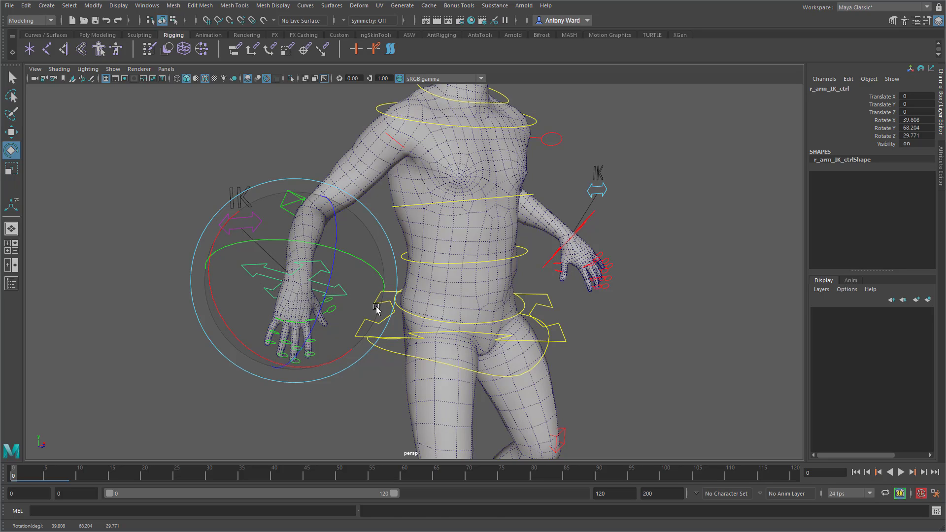
{"action": "key", "text": "ctrl+z"}
{"action": "key", "text": "ctrl+z"}
{"action": "key", "text": "ctrl+z"}
{"action": "key", "text": "ctrl+z"}
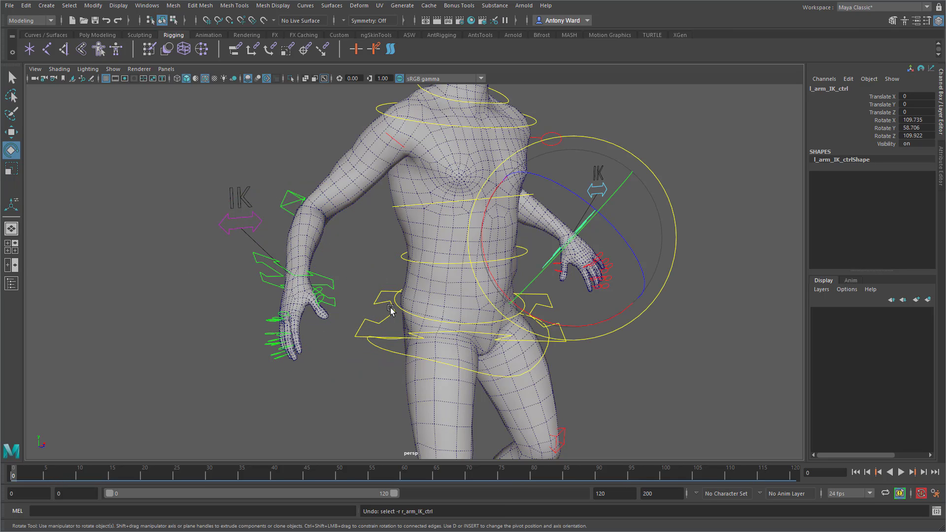
Rotate the right arm IK control to about 13, 61 and 5 degrees to test the forearm twist
{"action": "left_click", "coordinate": [319, 276]}
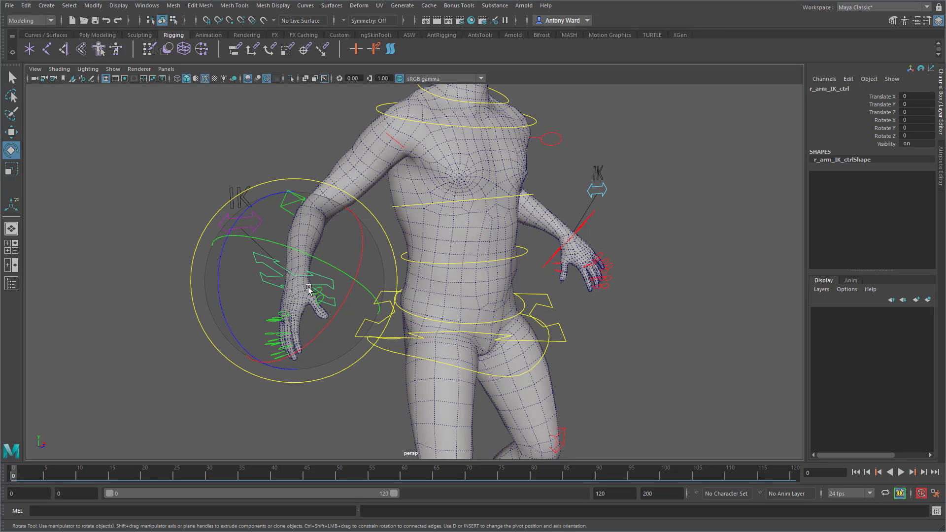
{"action": "left_click_drag", "start_coordinate": [343, 286], "coordinate": [334, 274]}
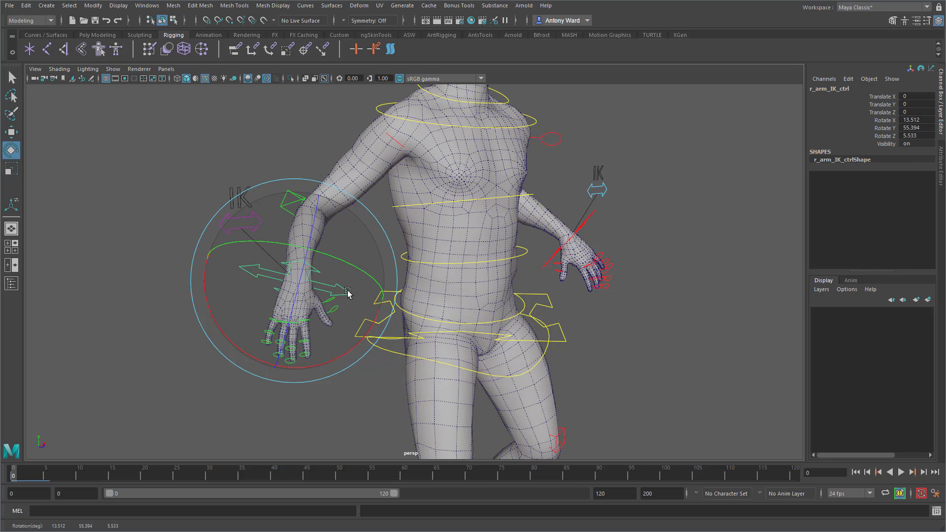
{"action": "left_click_drag", "start_coordinate": [632, 212], "coordinate": [601, 224], "text": "alt"}
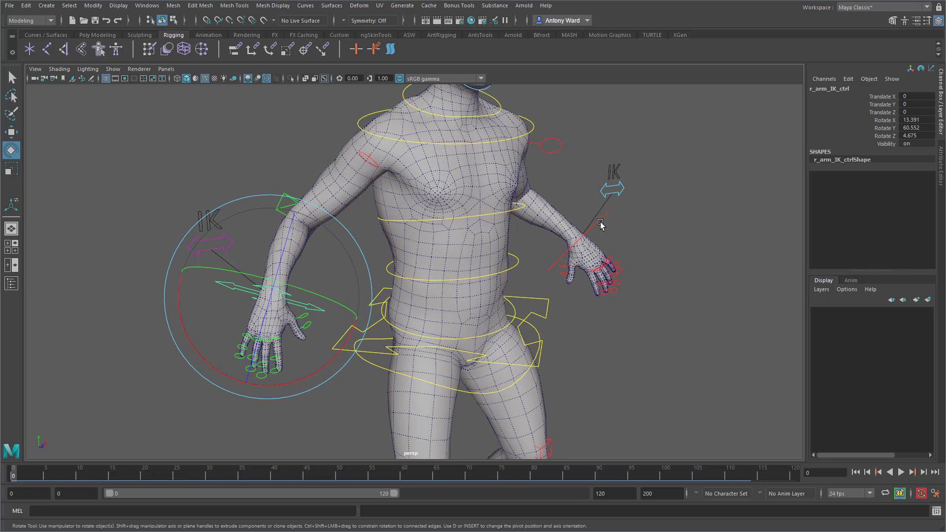
Set the right arm's IK FK Switch to 0 and rotate its humerus FK control to about 95, 69 and 113 degrees
{"action": "left_click", "coordinate": [178, 151]}
{"action": "left_click", "coordinate": [193, 246]}
{"action": "left_click", "coordinate": [885, 97]}
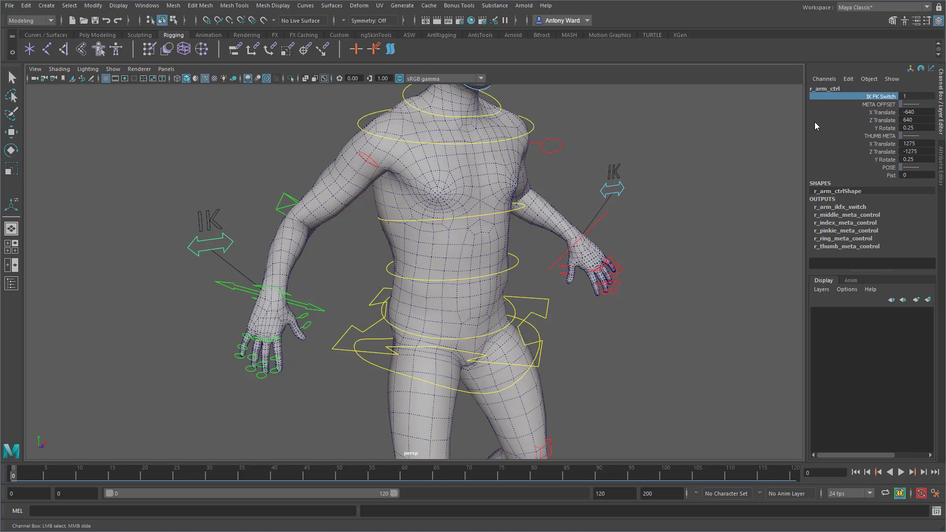
{"action": "middle_click_drag", "start_coordinate": [634, 159], "coordinate": [627, 160]}
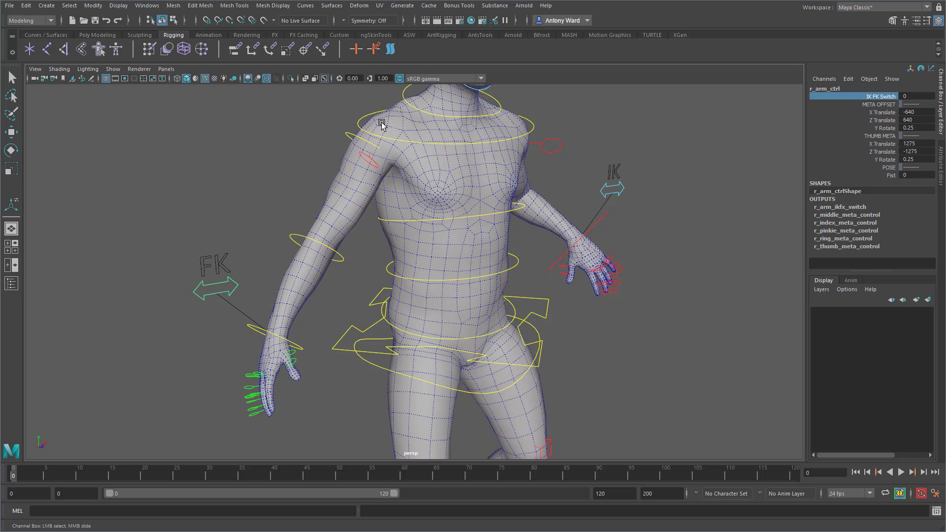
{"action": "left_click", "coordinate": [351, 136]}
{"action": "mouse_move", "coordinate": [367, 133]}
{"action": "left_mouse_down"}
{"action": "mouse_move", "coordinate": [446, 167]}
{"action": "mouse_move", "coordinate": [315, 130]}
{"action": "mouse_move", "coordinate": [344, 120]}
{"action": "mouse_move", "coordinate": [371, 162]}
{"action": "mouse_move", "coordinate": [414, 177]}
{"action": "mouse_move", "coordinate": [380, 152]}
{"action": "mouse_move", "coordinate": [333, 158]}
{"action": "mouse_move", "coordinate": [359, 160]}
{"action": "mouse_move", "coordinate": [289, 110]}
{"action": "mouse_move", "coordinate": [367, 114]}
{"action": "left_mouse_up"}
Switch the right leg to FK by setting its IK FK Switch to 0
{"action": "left_click_drag", "start_coordinate": [569, 391], "coordinate": [534, 389], "text": "alt"}
{"action": "middle_click_drag", "start_coordinate": [534, 389], "coordinate": [553, 215], "text": "alt"}
{"action": "right_click_drag", "start_coordinate": [553, 215], "coordinate": [439, 249], "text": "alt"}
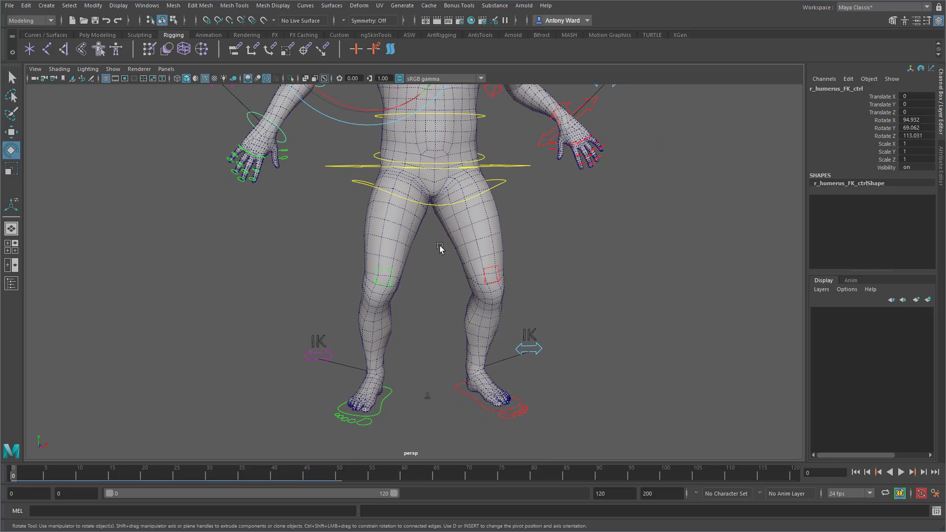
{"action": "left_click_drag", "start_coordinate": [439, 249], "coordinate": [515, 238], "text": "alt"}
{"action": "left_click", "coordinate": [313, 367]}
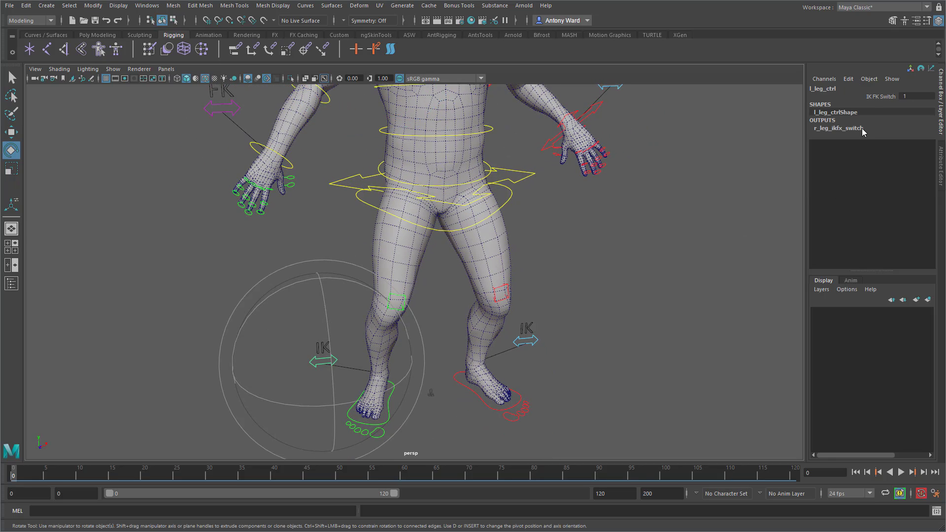
{"action": "left_click", "coordinate": [876, 96]}
{"action": "middle_click_drag", "start_coordinate": [582, 228], "coordinate": [569, 227]}
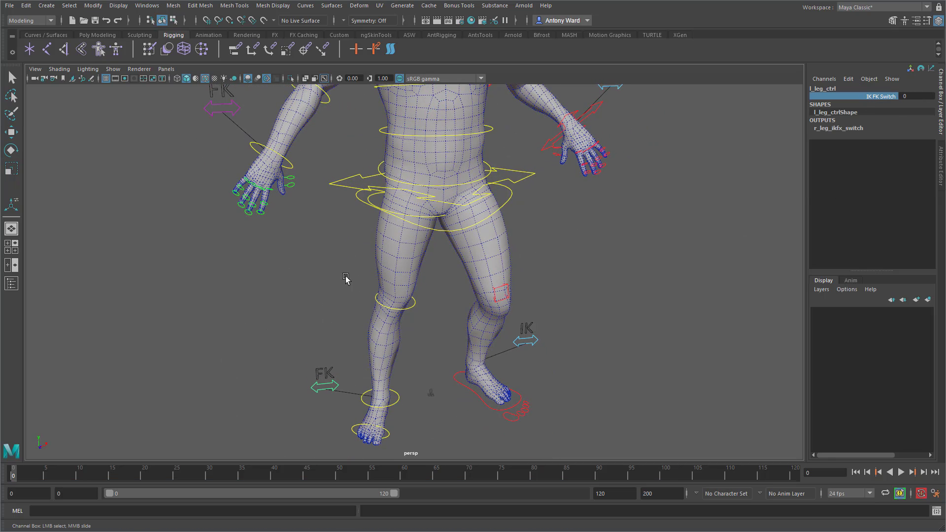
Rotate the right femur FK control to about 45, -43 and -40 degrees to test the thigh twist
{"action": "left_click", "coordinate": [369, 198]}
{"action": "key", "text": "e"}
{"action": "left_click_drag", "start_coordinate": [407, 236], "coordinate": [410, 189]}
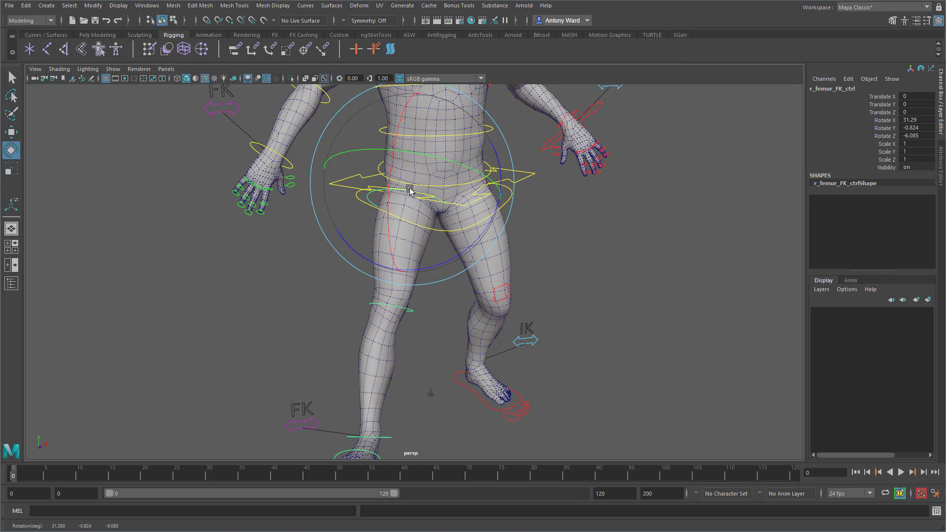
{"action": "left_click_drag", "start_coordinate": [446, 160], "coordinate": [384, 170]}
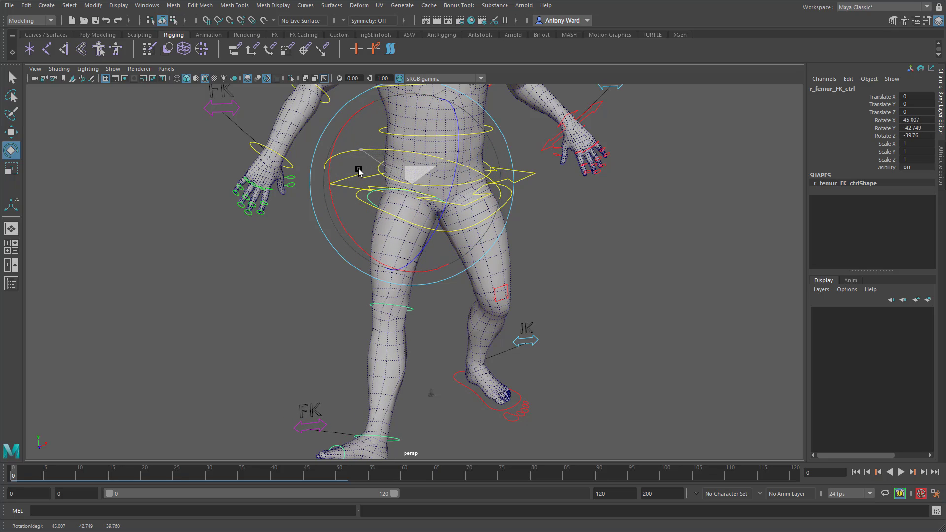
Show the joints in the viewport and select the left femur follow joint to inspect its position
{"action": "left_click", "coordinate": [108, 70]}
{"action": "left_click", "coordinate": [125, 101]}
{"action": "left_click_drag", "start_coordinate": [543, 274], "coordinate": [485, 271], "text": "alt"}
{"action": "right_click_drag", "start_coordinate": [485, 271], "coordinate": [568, 280], "text": "alt"}
{"action": "left_click", "coordinate": [566, 279]}
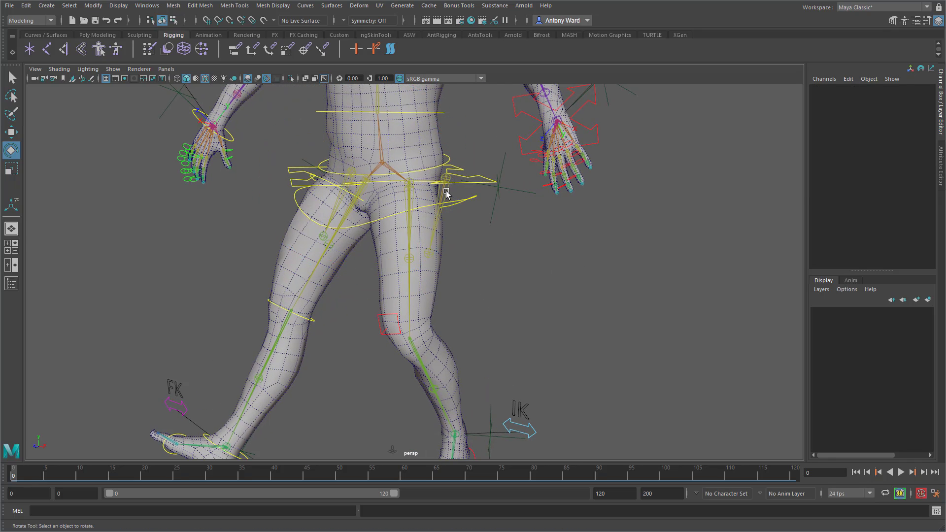
{"action": "left_click", "coordinate": [445, 193]}
{"action": "right_click_drag", "start_coordinate": [653, 350], "coordinate": [584, 352], "text": "alt"}
{"action": "middle_click_drag", "start_coordinate": [585, 353], "coordinate": [560, 325], "text": "alt"}
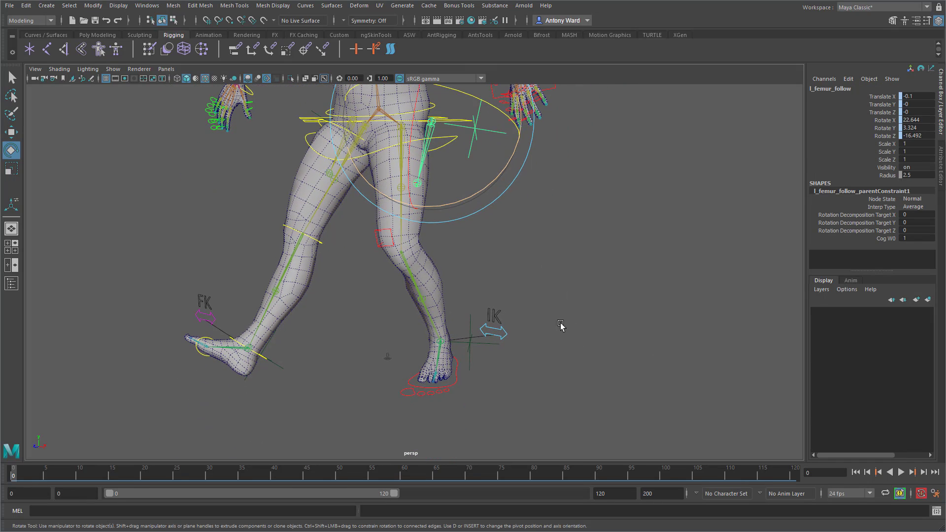
Turn the left foot control outward and select the left ankle roll aim locator to check the lower leg's twist setup
{"action": "left_click", "coordinate": [458, 365]}
{"action": "left_click_drag", "start_coordinate": [470, 375], "coordinate": [467, 218]}
{"action": "left_click", "coordinate": [488, 353]}
{"action": "left_click", "coordinate": [484, 348]}
{"action": "middle_click_drag", "start_coordinate": [467, 218], "coordinate": [456, 318], "text": "alt"}
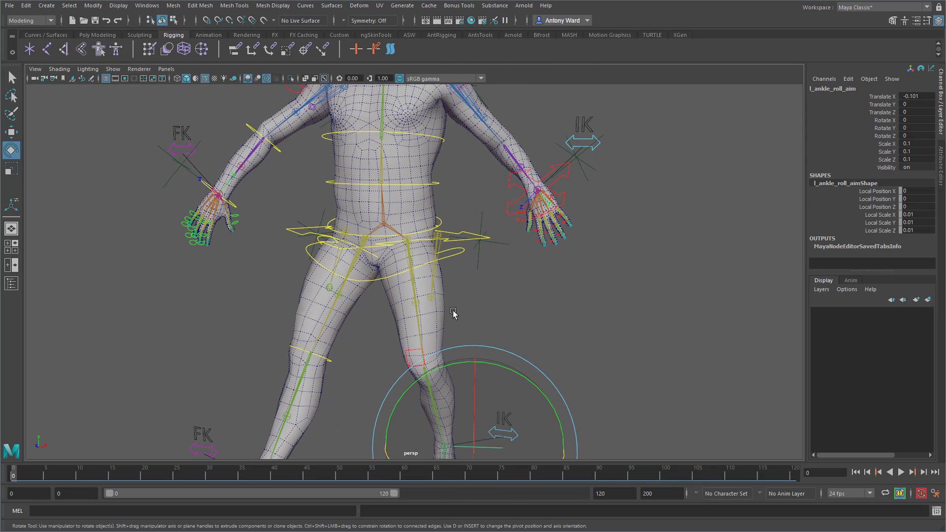
Inspect the left thigh's twist joint and the right femur follow joint
{"action": "left_click", "coordinate": [415, 302]}
{"action": "left_click_drag", "start_coordinate": [391, 328], "coordinate": [359, 328], "text": "alt"}
{"action": "left_click", "coordinate": [547, 326]}
{"action": "left_click_drag", "start_coordinate": [537, 322], "coordinate": [515, 294], "text": "alt"}
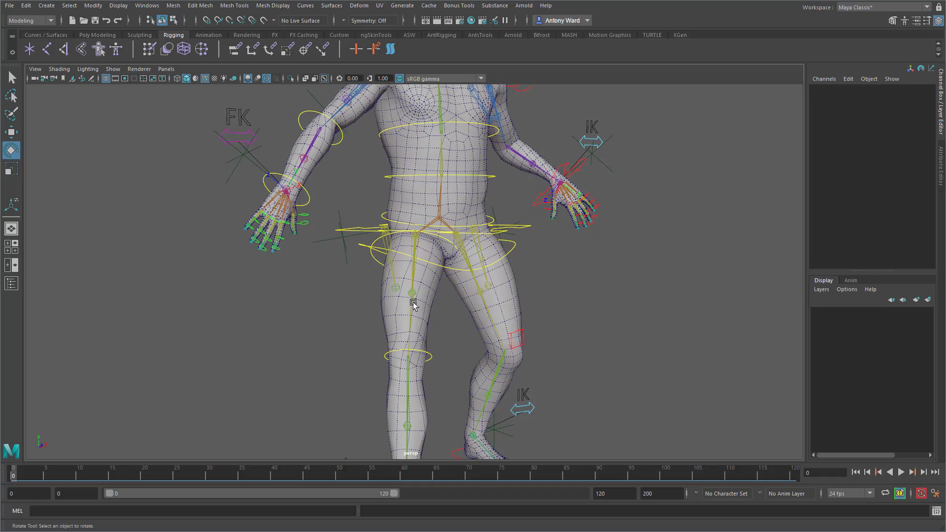
{"action": "left_click", "coordinate": [382, 249]}
{"action": "mouse_move", "coordinate": [401, 274]}
{"action": "left_mouse_down", "text": "alt"}
{"action": "mouse_move", "coordinate": [569, 287]}
{"action": "mouse_move", "coordinate": [498, 277]}
{"action": "mouse_move", "coordinate": [428, 252]}
{"action": "mouse_move", "coordinate": [385, 262]}
{"action": "mouse_move", "coordinate": [387, 272]}
{"action": "left_mouse_up", "text": "alt"}
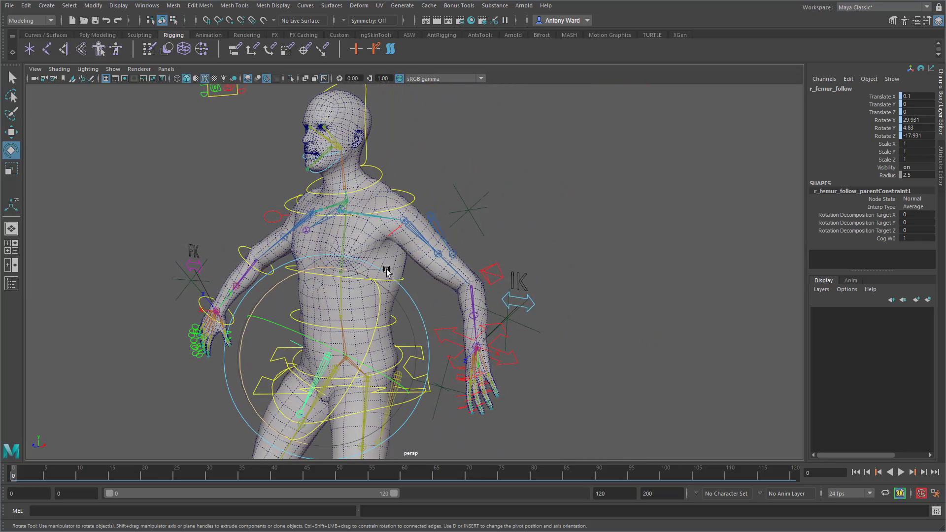
Rotate the chest control to test how the shoulder and arm twist joints follow the upper body
{"action": "left_click", "coordinate": [406, 279]}
{"action": "left_click_drag", "start_coordinate": [340, 236], "coordinate": [367, 256]}
{"action": "left_click_drag", "start_coordinate": [394, 268], "coordinate": [517, 271], "text": "alt"}
{"action": "left_click_drag", "start_coordinate": [540, 261], "coordinate": [559, 251]}
Examine the right femur follow joint and the surrounding hip joints from the side
{"action": "middle_click_drag", "start_coordinate": [619, 409], "coordinate": [549, 234], "text": "alt"}
{"action": "left_click_drag", "start_coordinate": [498, 237], "coordinate": [391, 196], "text": "alt"}
{"action": "left_click", "coordinate": [391, 196]}
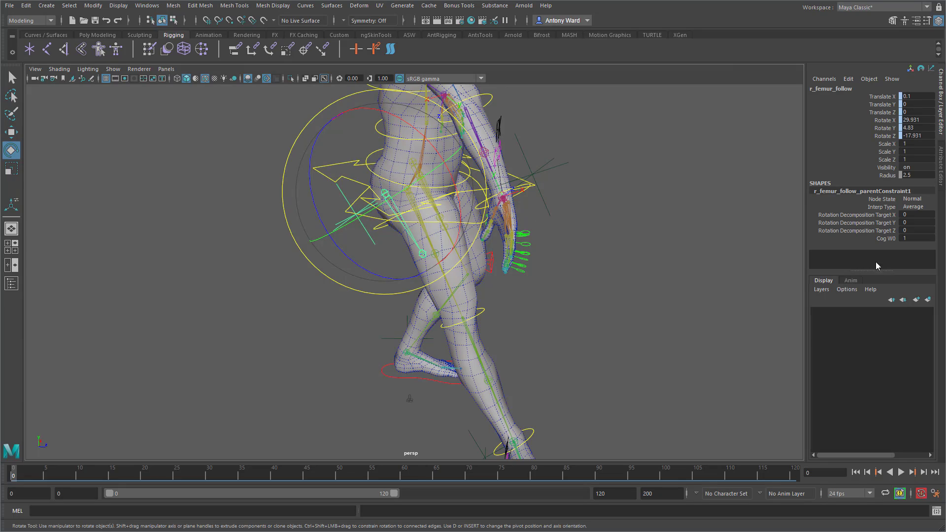
{"action": "left_click", "coordinate": [550, 241]}
{"action": "left_click_drag", "start_coordinate": [353, 186], "coordinate": [393, 191], "text": "alt"}
{"action": "left_click", "coordinate": [354, 223]}
{"action": "left_click_drag", "start_coordinate": [354, 234], "coordinate": [355, 184], "text": "alt"}
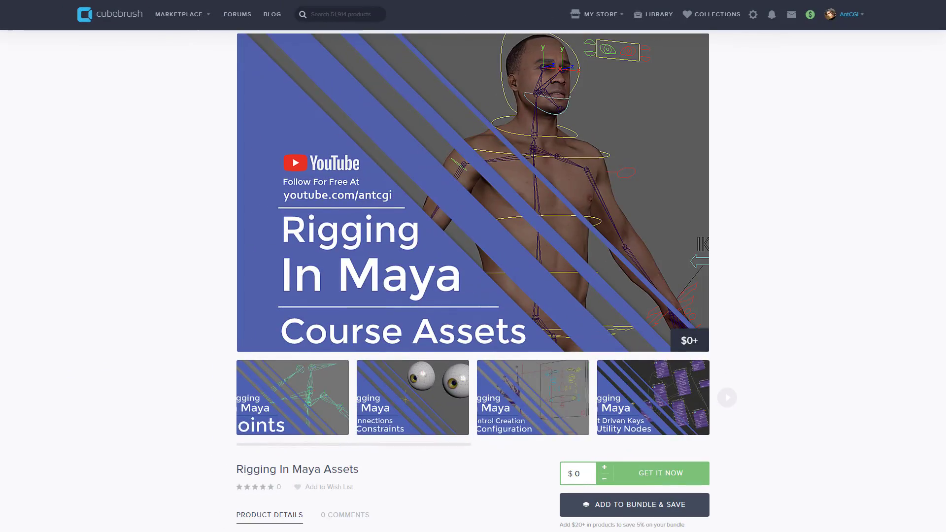
{"action": "scroll", "coordinate": [486, 281], "scroll_direction": "down", "scroll_amount": 3}
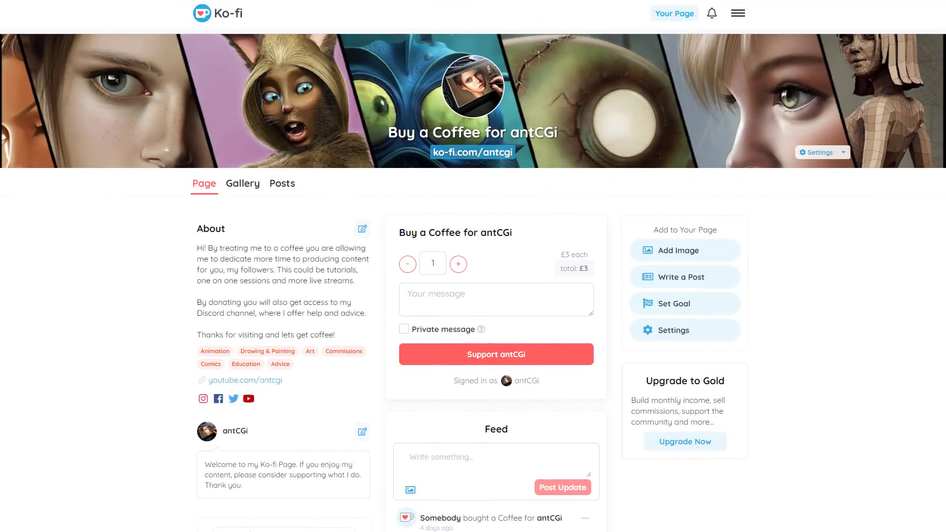
{"action": "scroll", "coordinate": [473, 280], "scroll_direction": "down", "scroll_amount": 3}
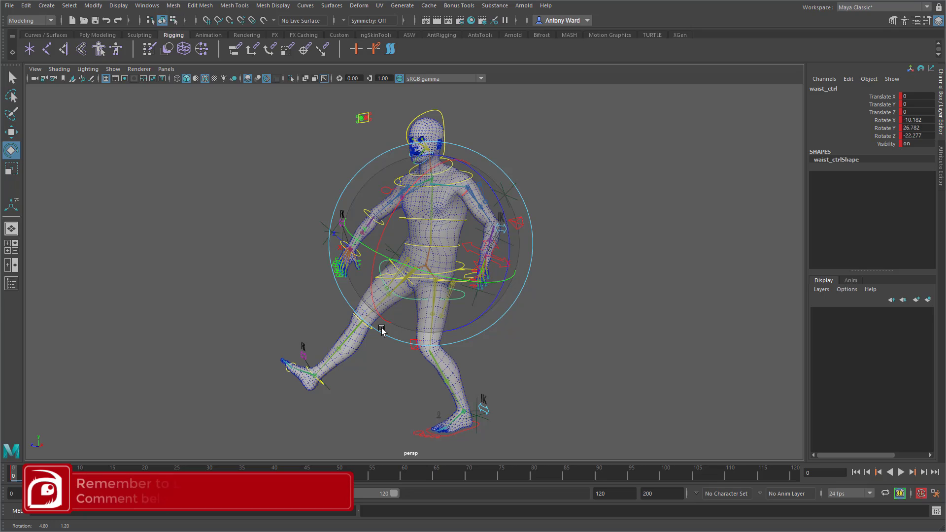
{"action": "left_click_drag", "start_coordinate": [566, 344], "coordinate": [589, 346], "text": "alt"}
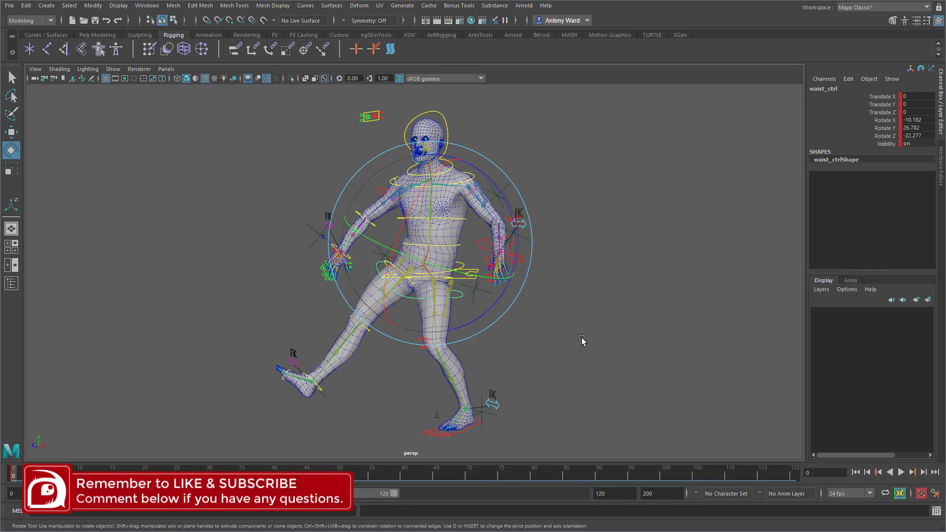